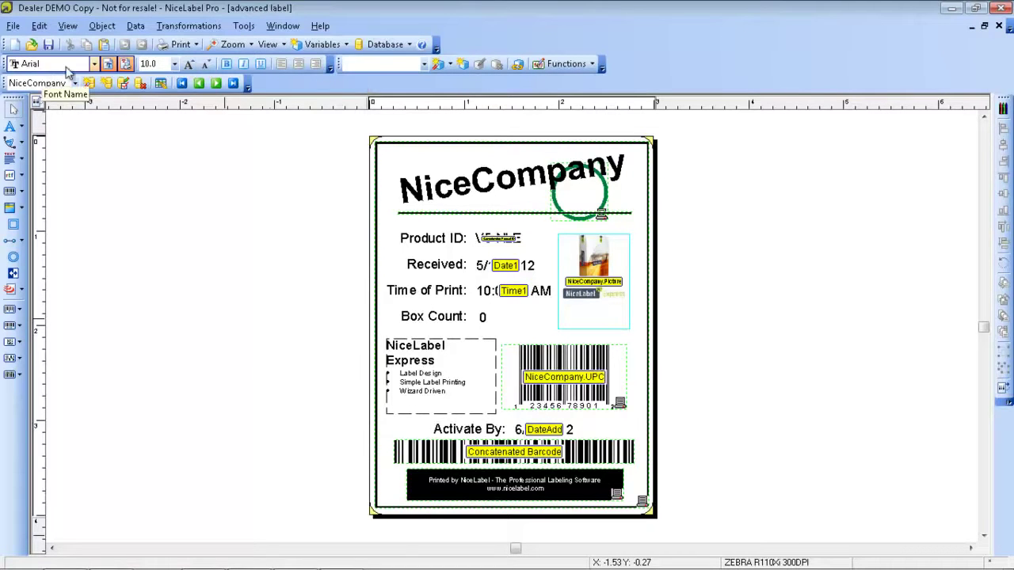
# - Preview the advanced label in Normal view, and return it to Data view
pyautogui.click(125, 70)
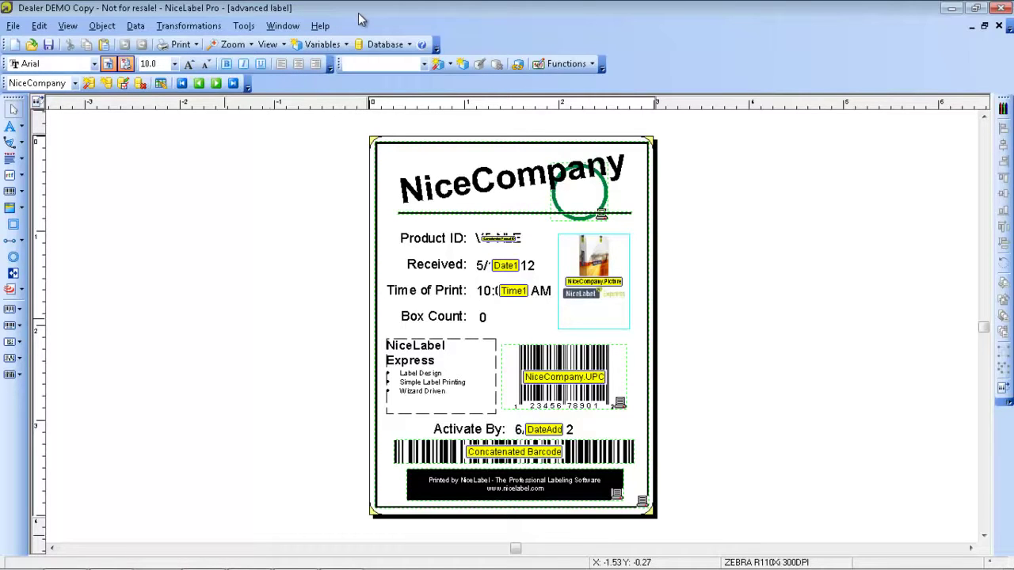
pyautogui.click(287, 45)
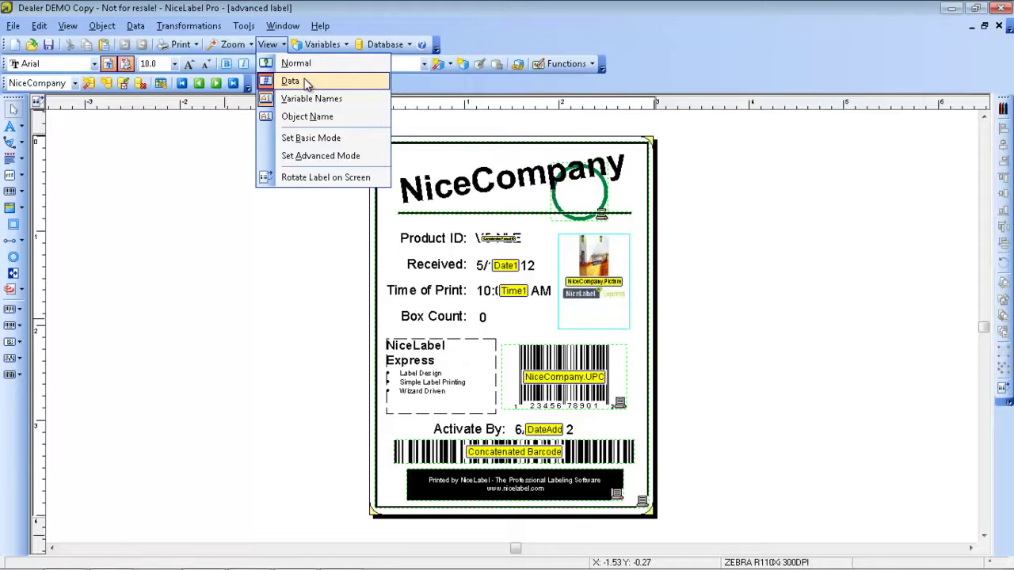
pyautogui.click(309, 66)
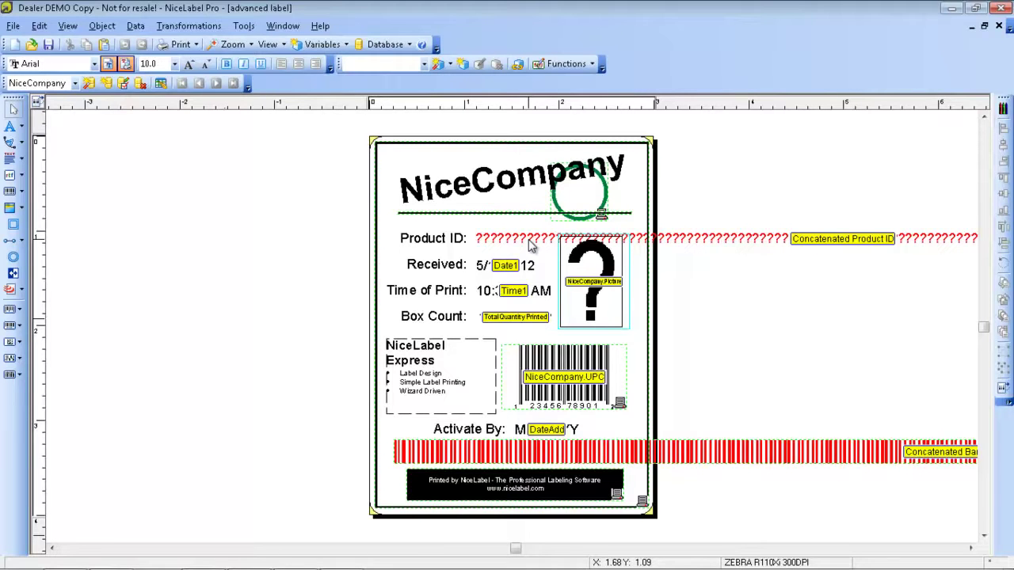
pyautogui.click(287, 46)
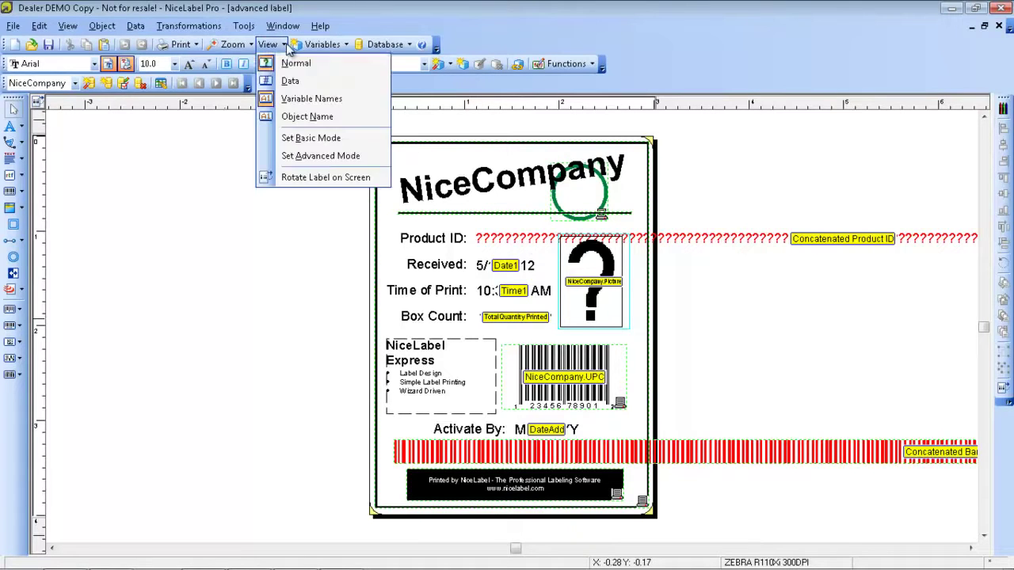
pyautogui.click(290, 81)
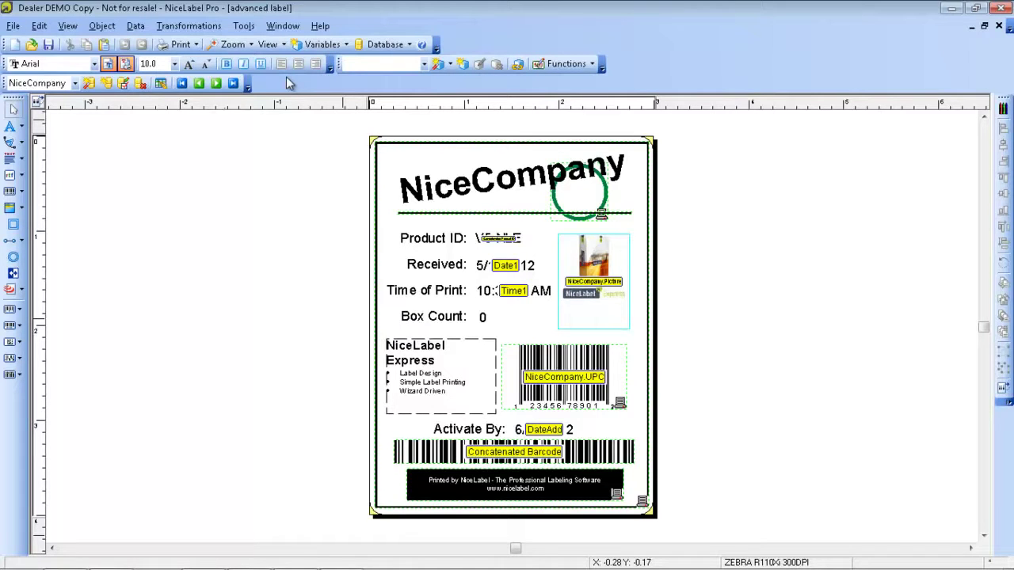
# - Create a new blank label and tile it side by side with the advanced label
pyautogui.click(18, 47)
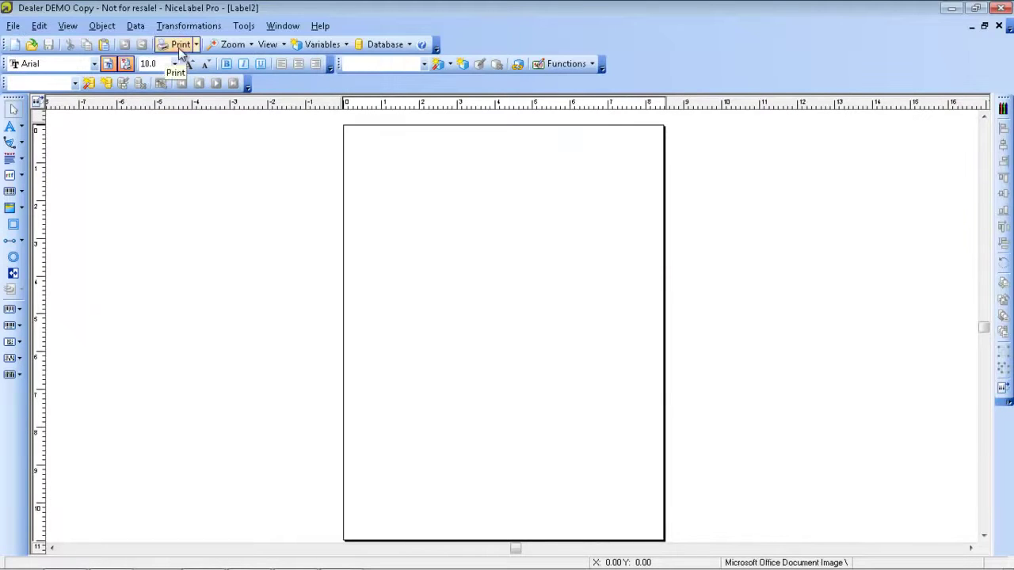
pyautogui.click(289, 28)
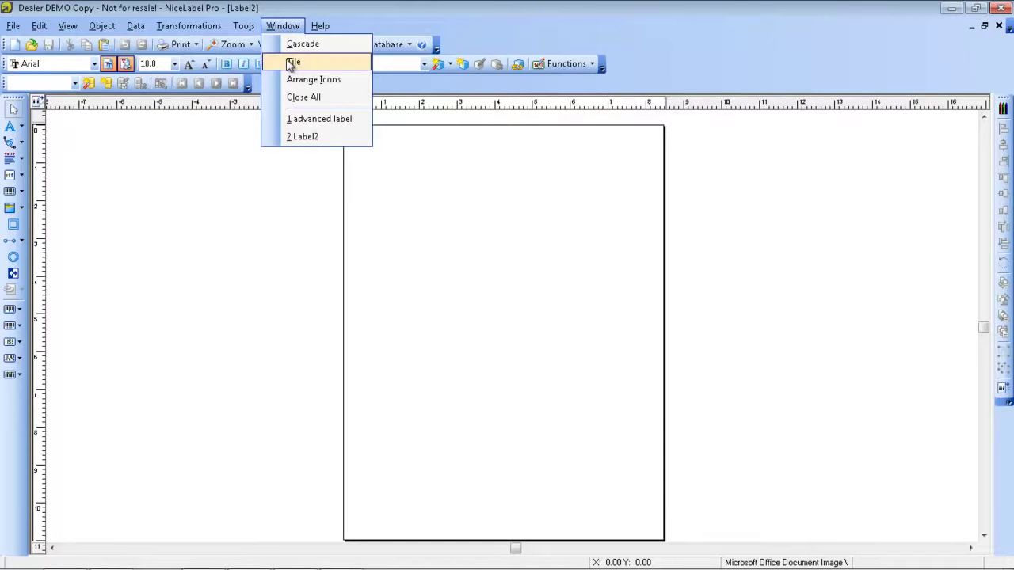
pyautogui.click(292, 63)
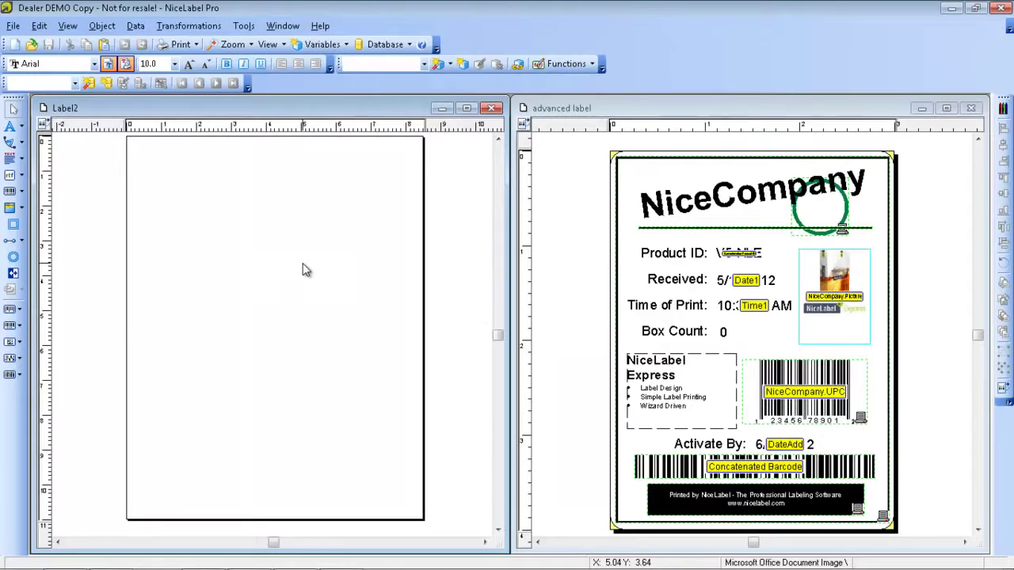
# - Set the user interface to Advanced Mode
pyautogui.click(245, 26)
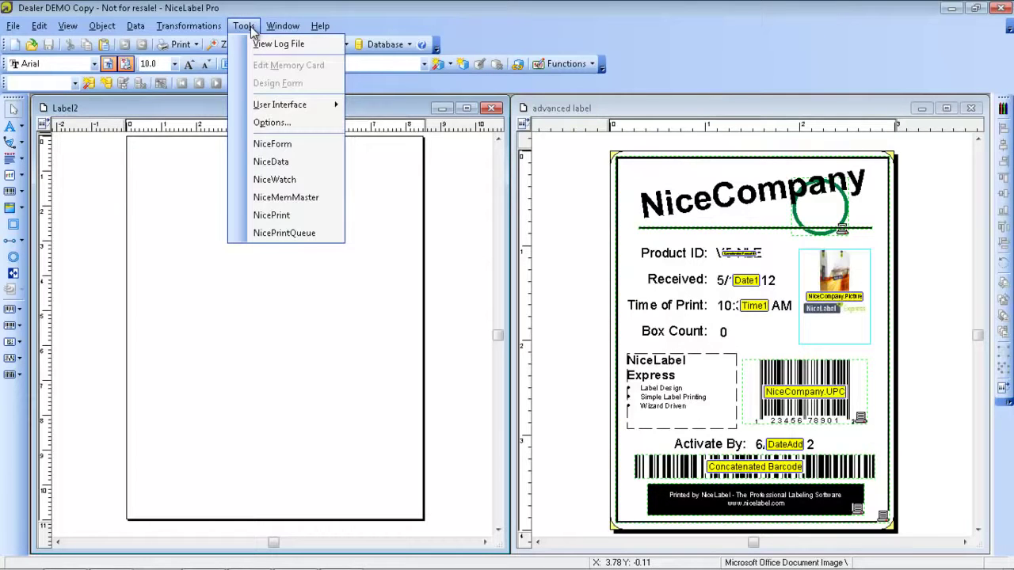
pyautogui.moveTo(279, 105)
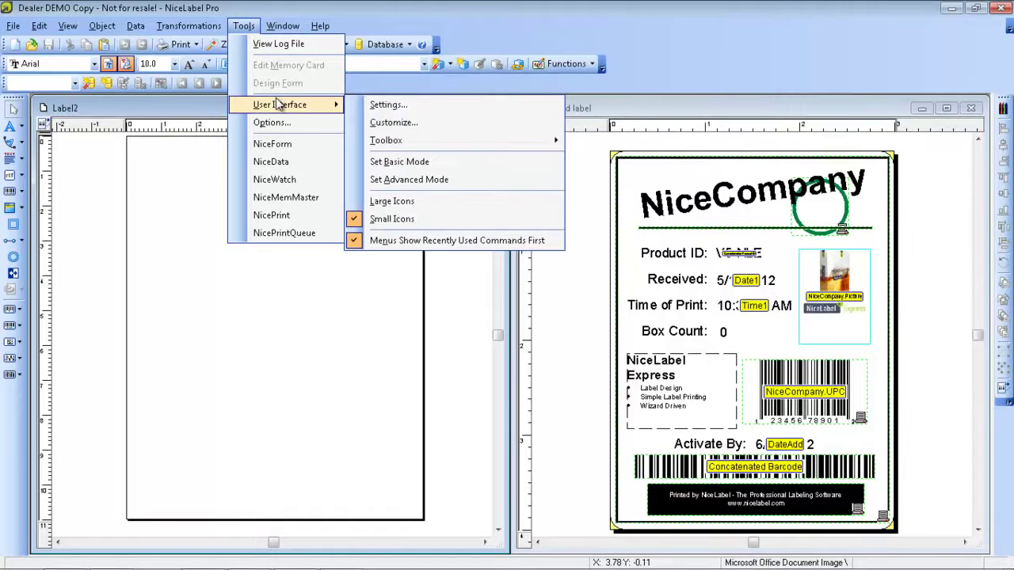
pyautogui.click(404, 181)
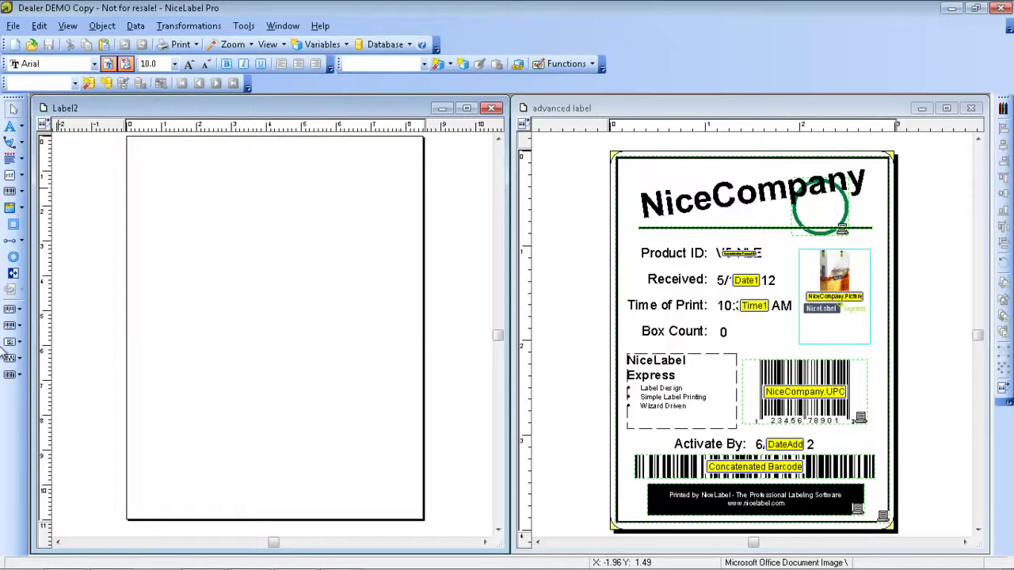
# - Switch the user interface to Basic Mode and return it to Advanced Mode
pyautogui.click(241, 28)
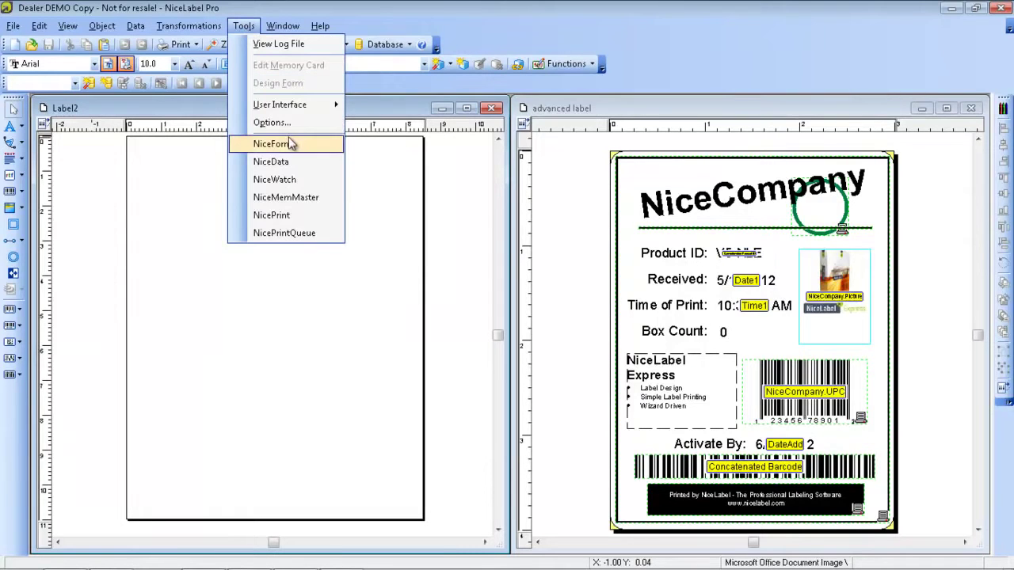
pyautogui.moveTo(301, 109)
pyautogui.click(400, 161)
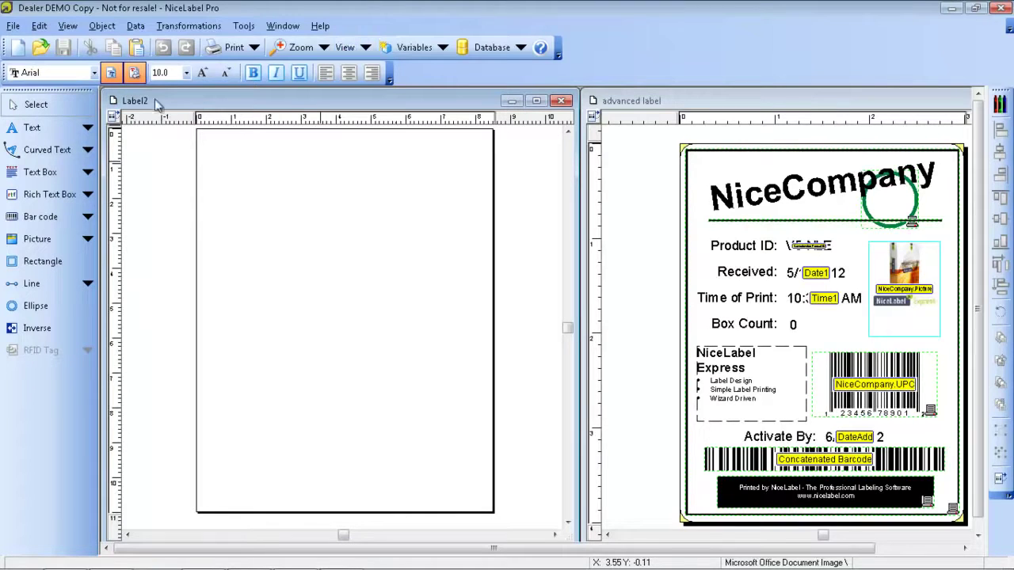
pyautogui.click(244, 25)
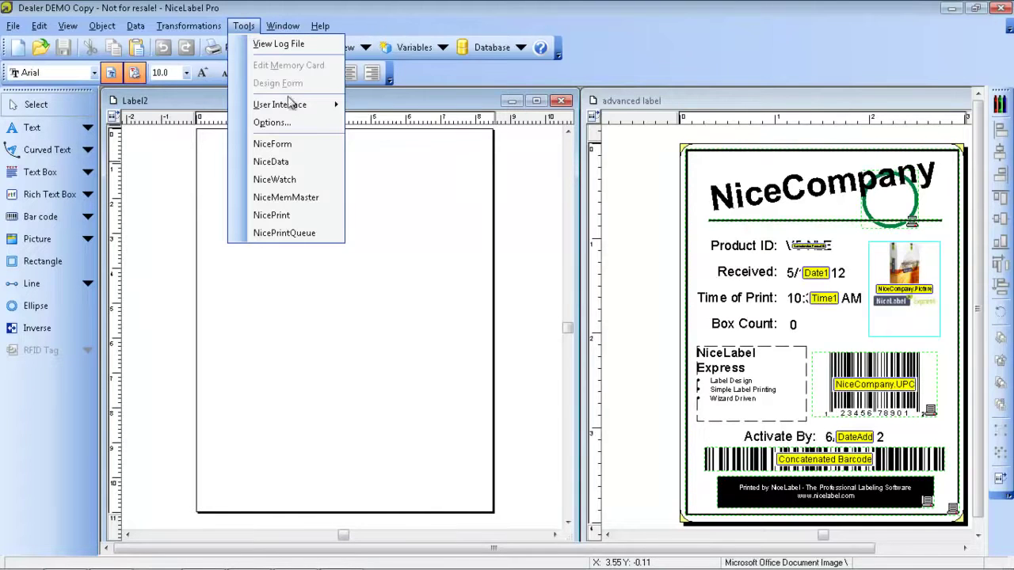
pyautogui.moveTo(309, 111)
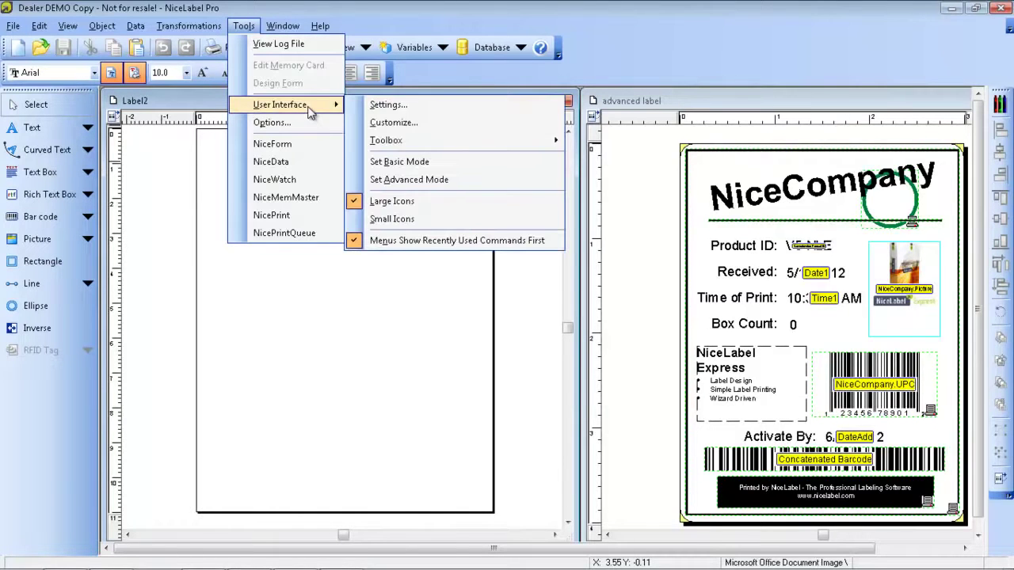
pyautogui.click(420, 179)
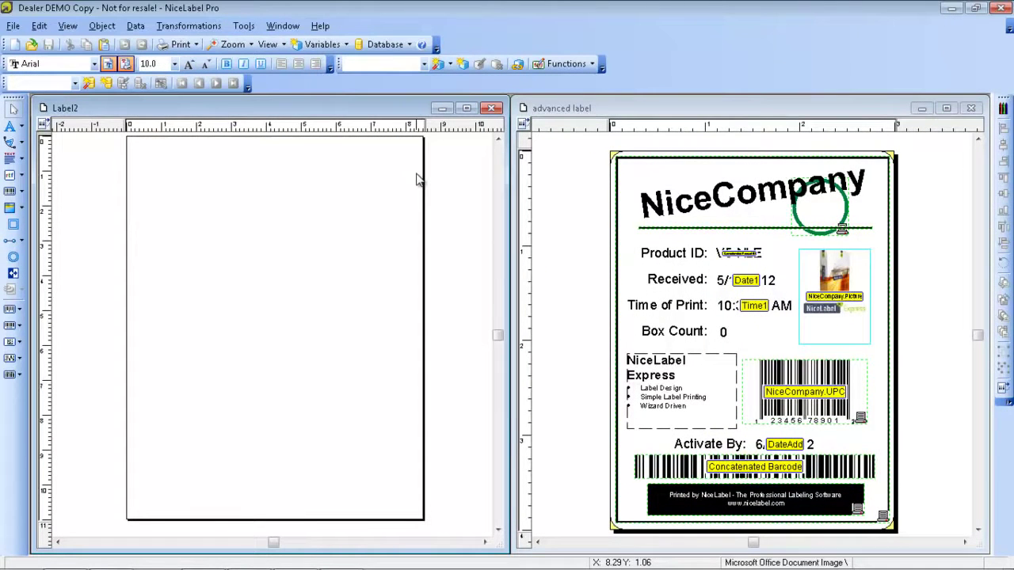
# - Review the print log file with its date filter set to All
pyautogui.click(250, 27)
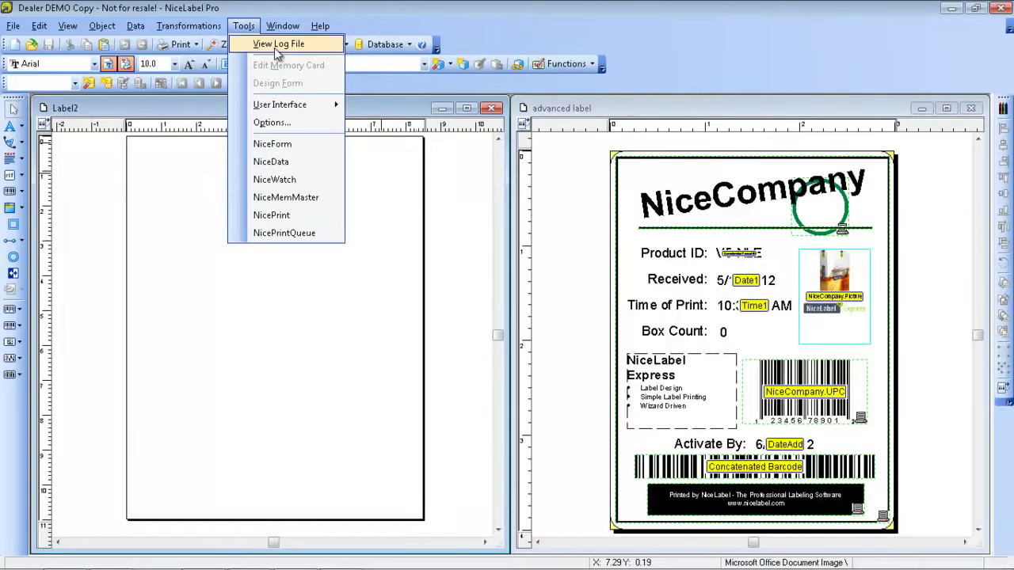
pyautogui.click(274, 47)
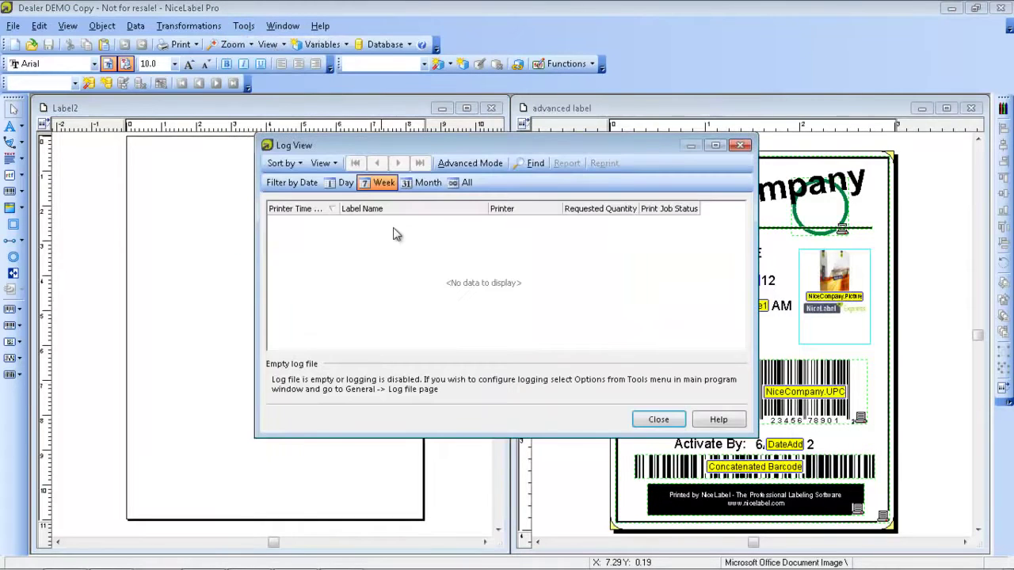
pyautogui.click(463, 182)
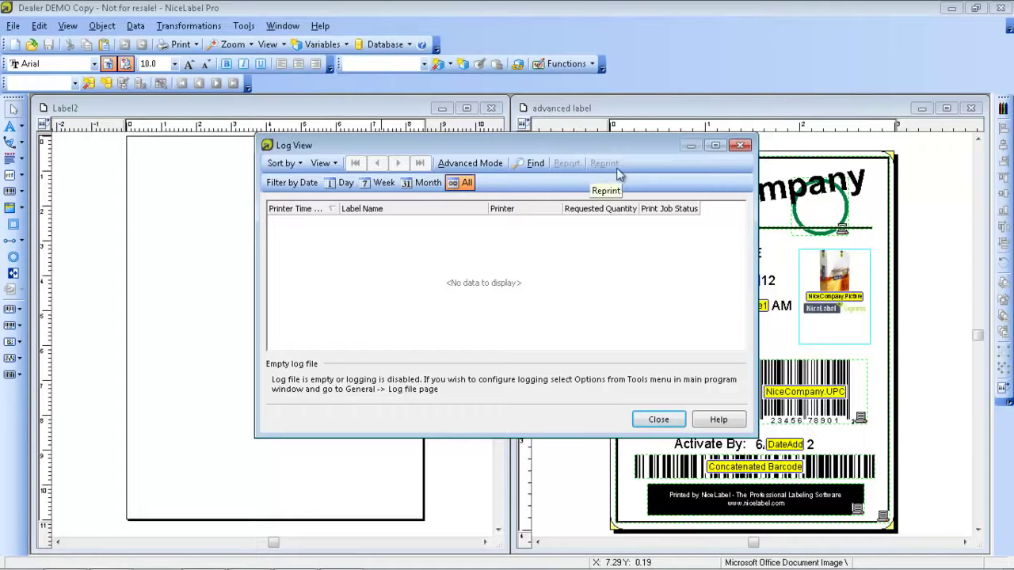
pyautogui.click(738, 145)
# - Enable logging to a local MS Access database in the log file options and apply the change
pyautogui.click(255, 29)
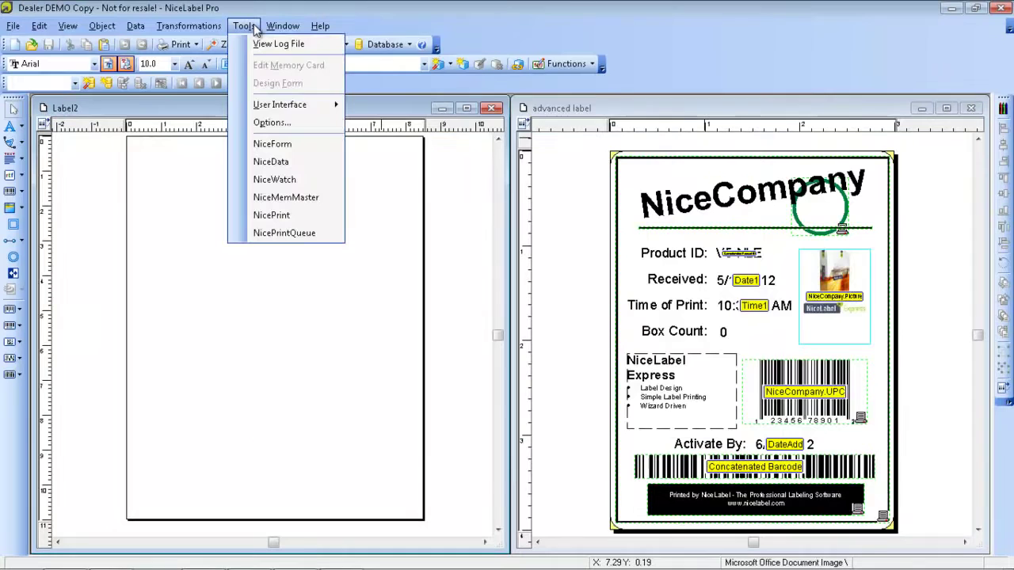
pyautogui.click(272, 123)
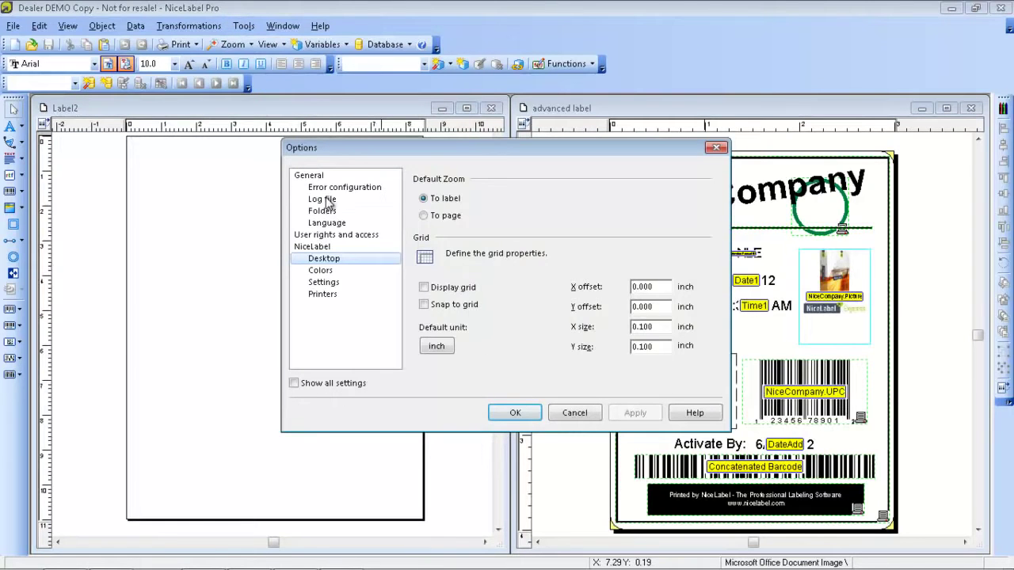
pyautogui.click(325, 199)
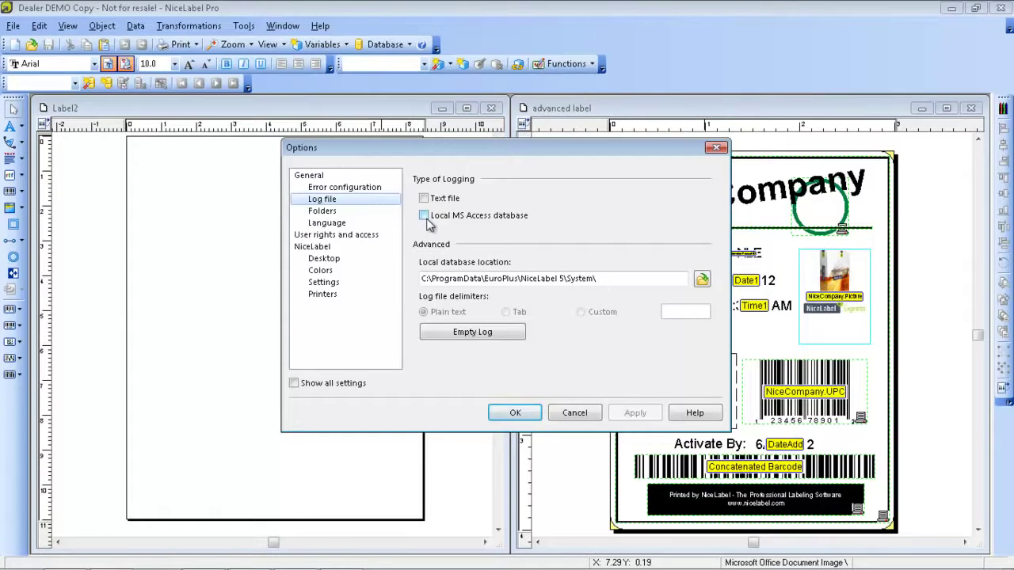
pyautogui.click(425, 217)
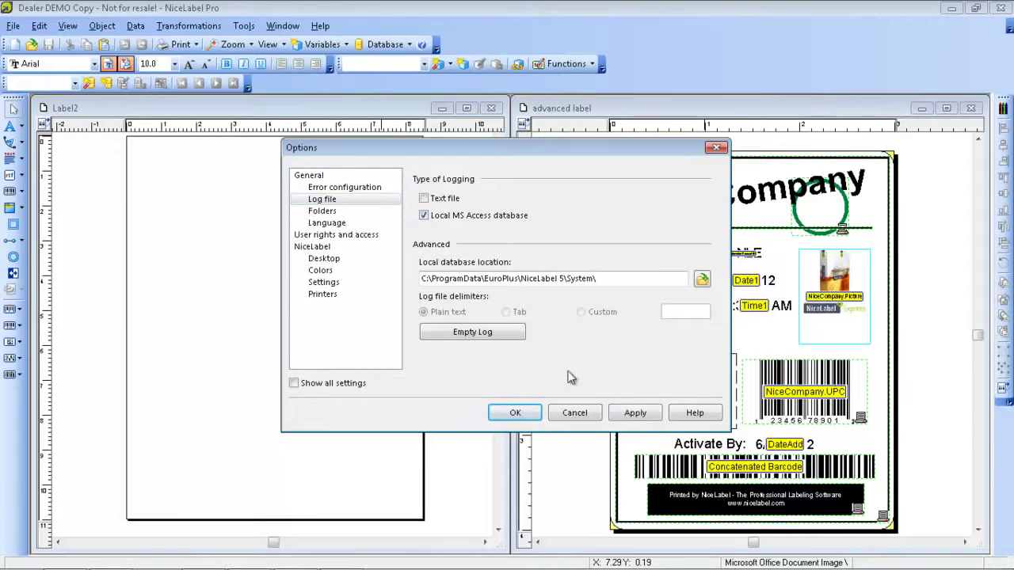
pyautogui.click(640, 417)
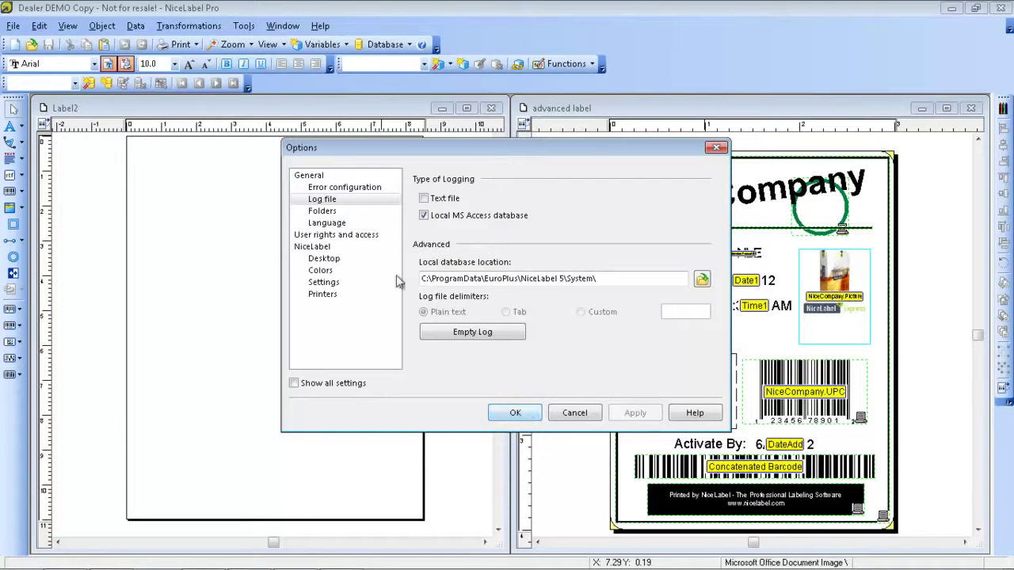
# - Review the default folder paths and the user rights and access settings, and close the options
pyautogui.click(328, 211)
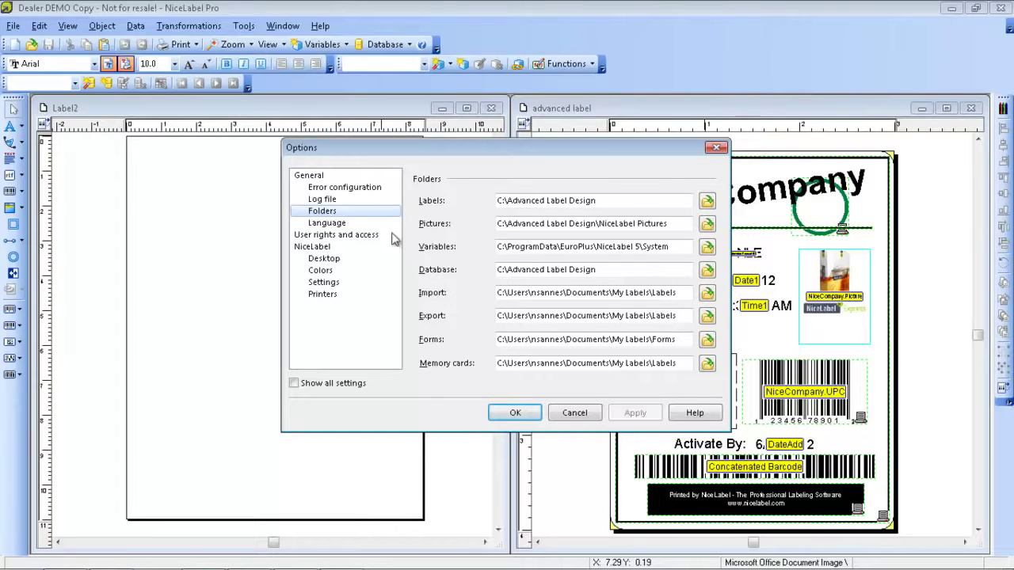
pyautogui.click(333, 237)
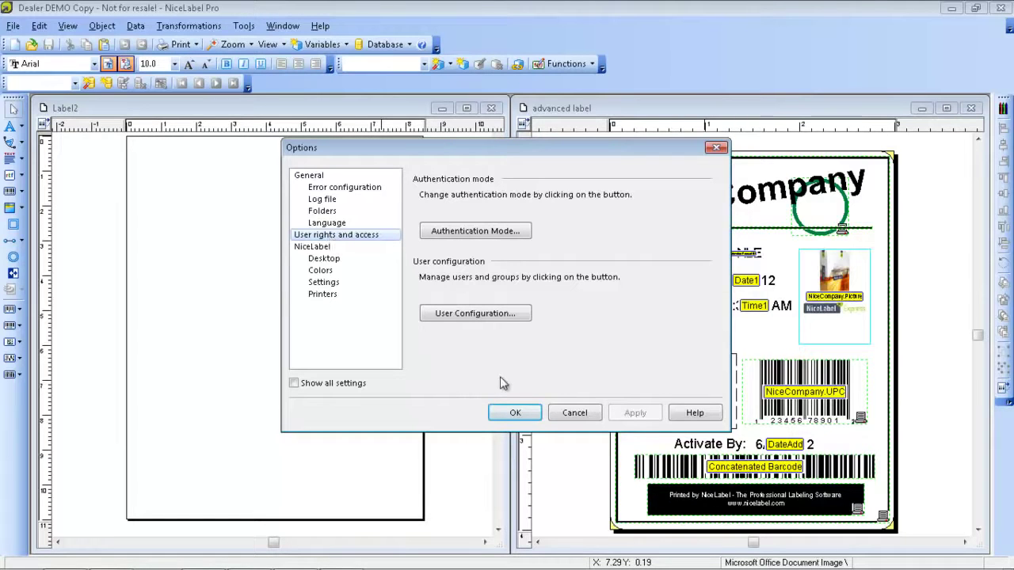
pyautogui.click(523, 414)
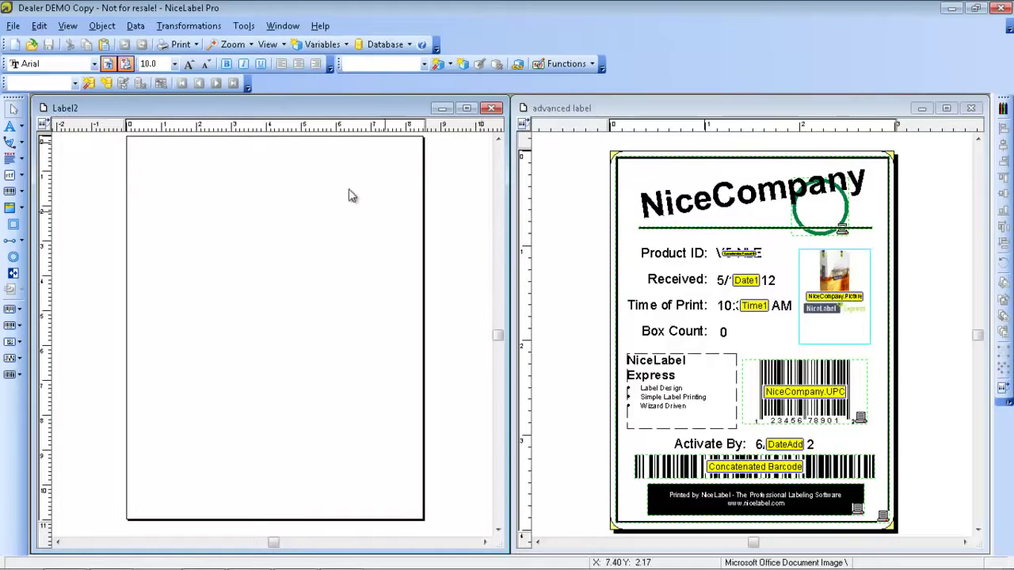
pyautogui.click(40, 26)
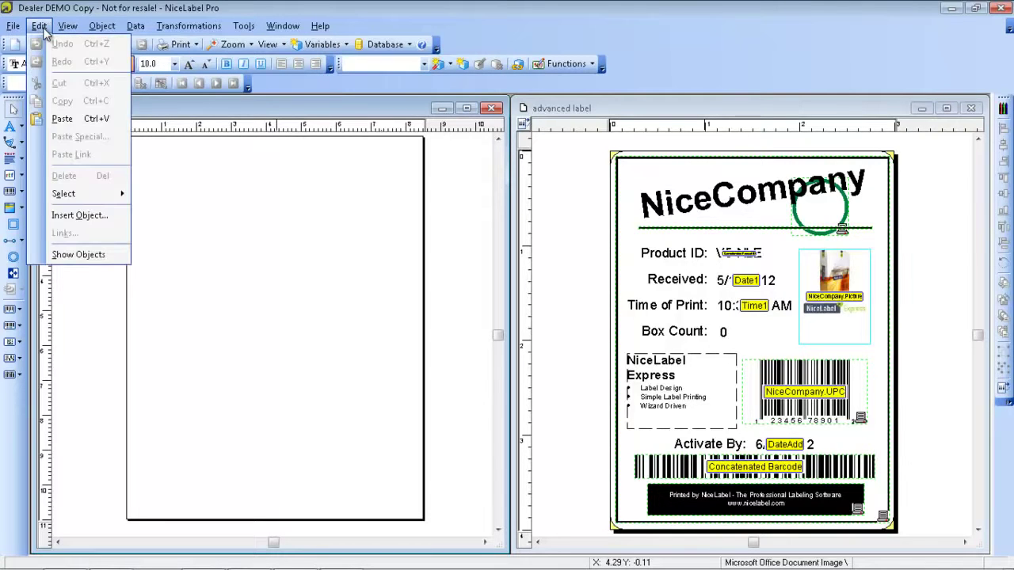
pyautogui.moveTo(16, 27)
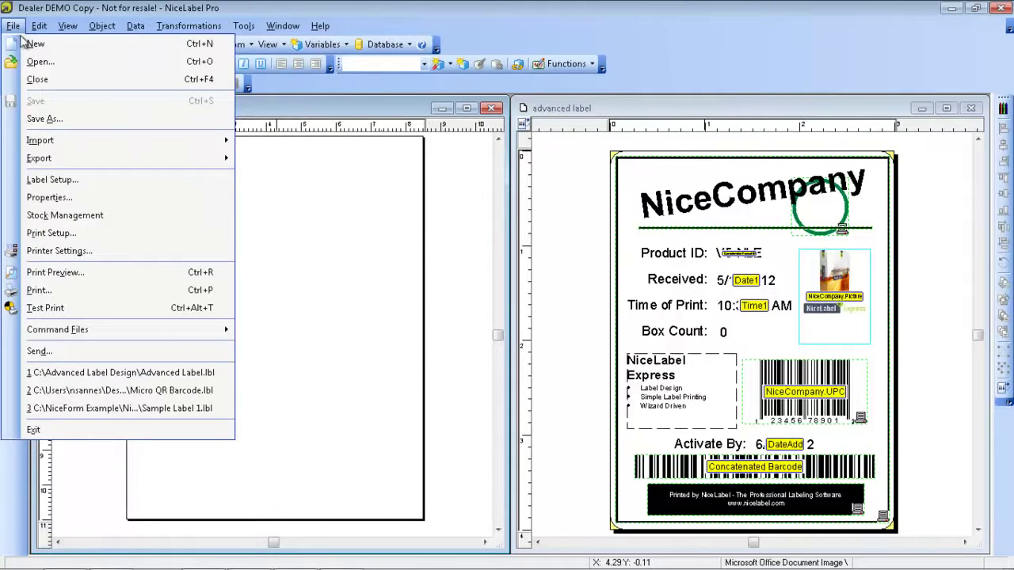
pyautogui.moveTo(44, 159)
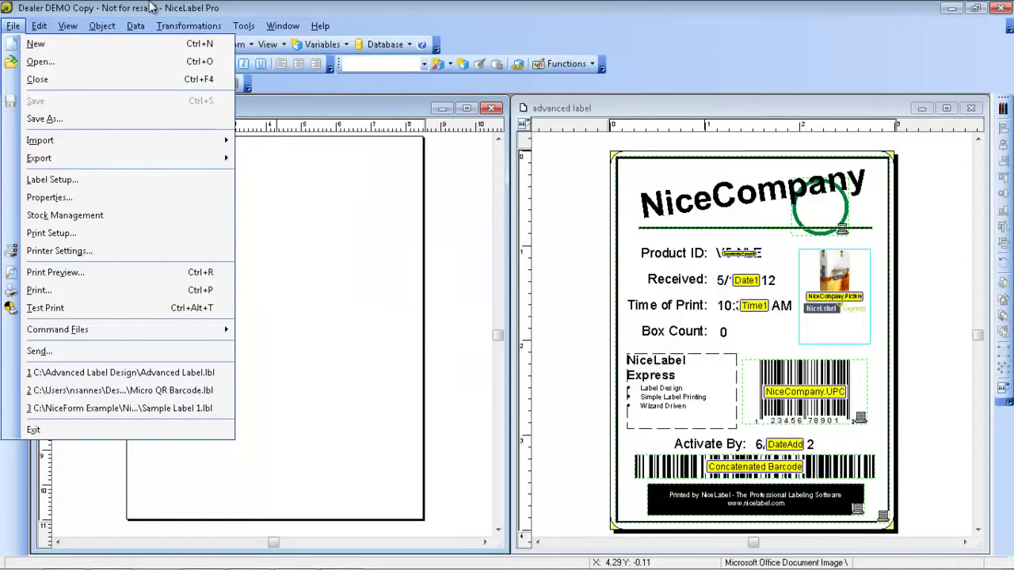
pyautogui.click(151, 7)
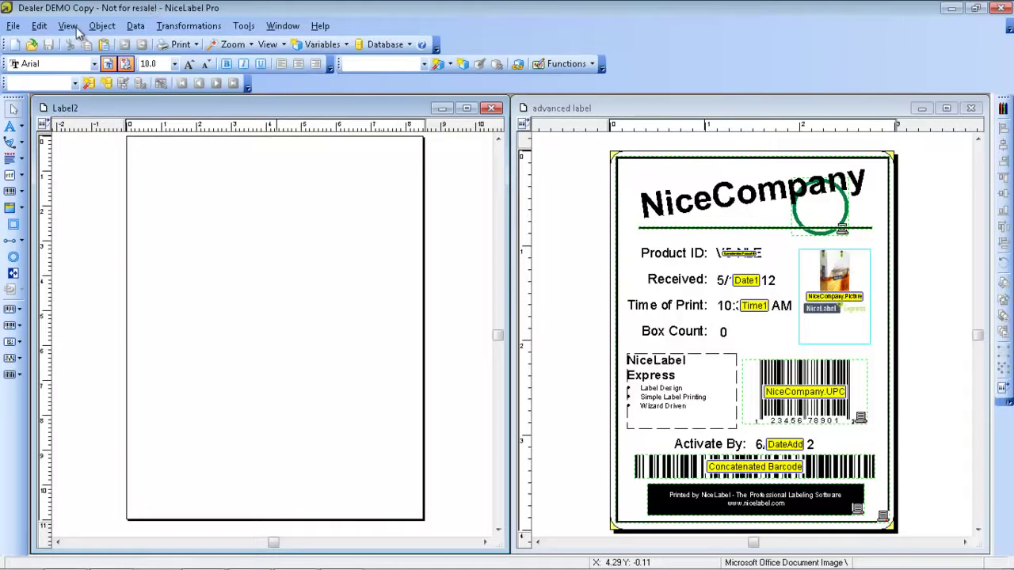
pyautogui.doubleClick(129, 10)
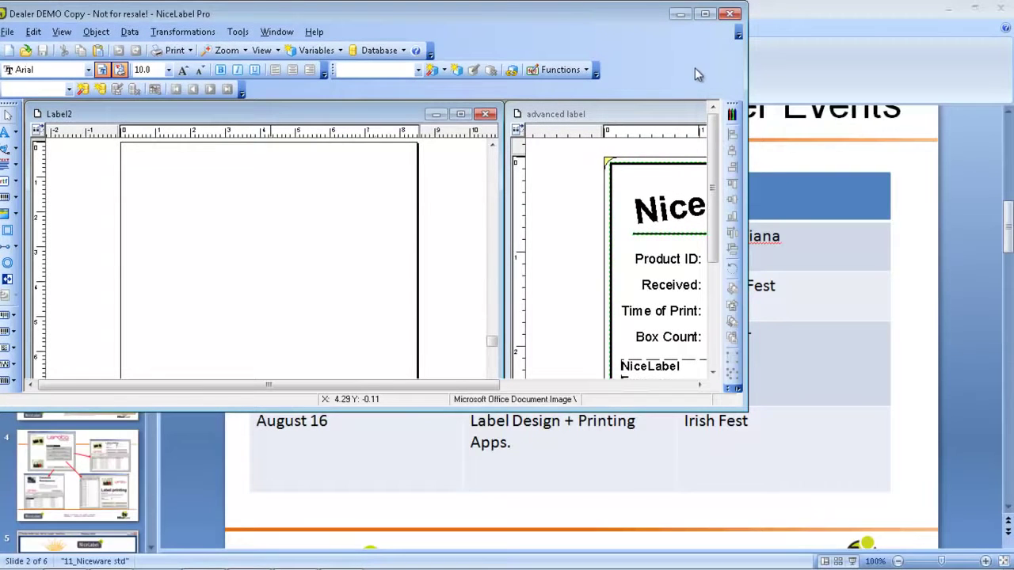
pyautogui.click(705, 13)
pyautogui.click(103, 26)
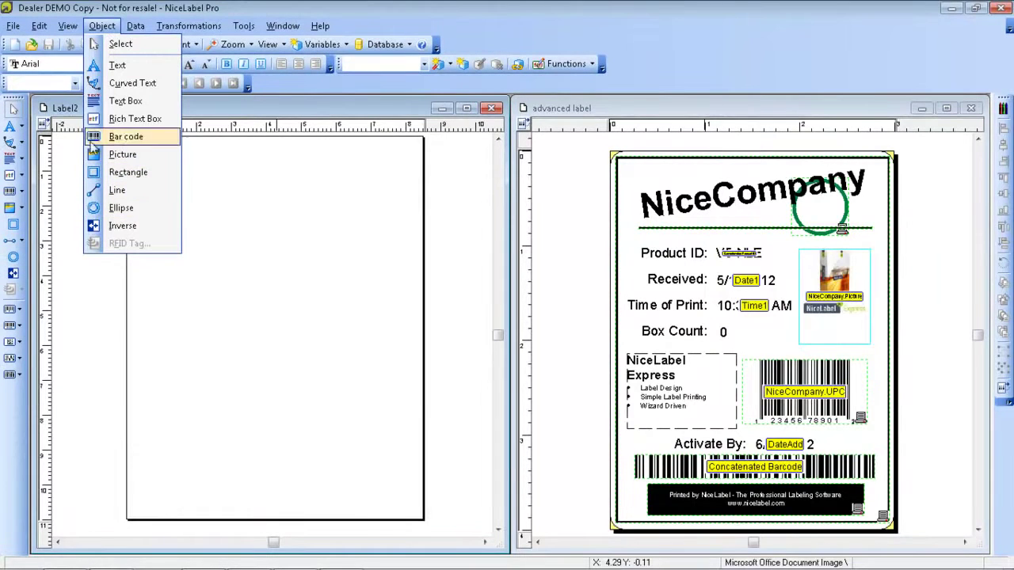
pyautogui.moveTo(136, 30)
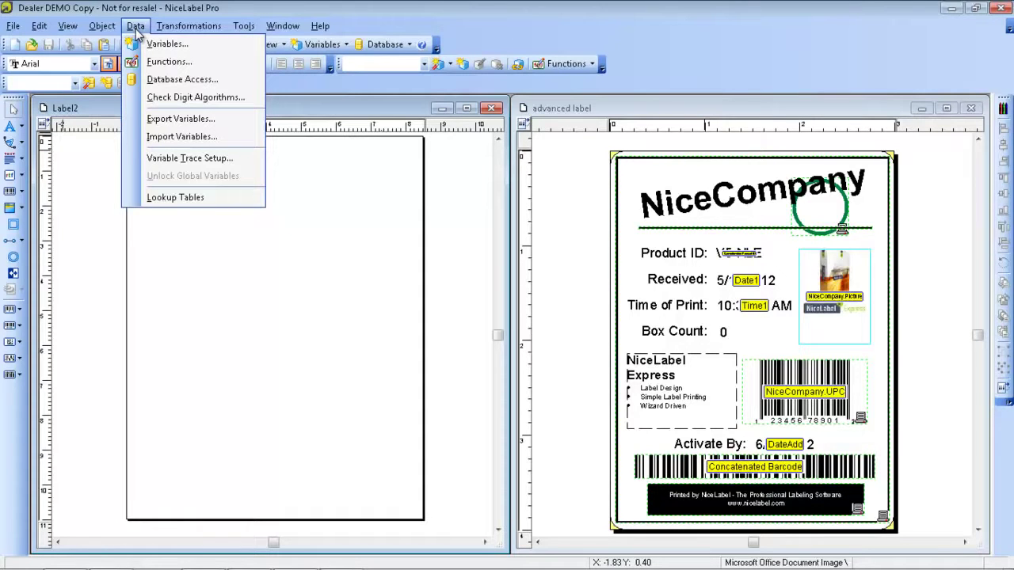
pyautogui.click(181, 27)
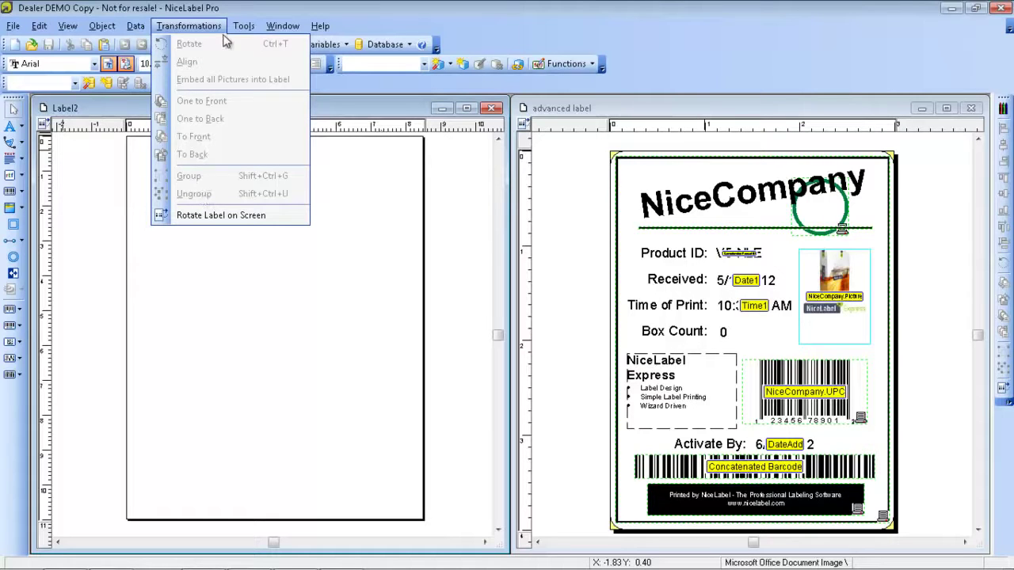
# - Open the label setup of the blank label and choose the ZEBRA R110Xi 300DPI printer
pyautogui.click(216, 8)
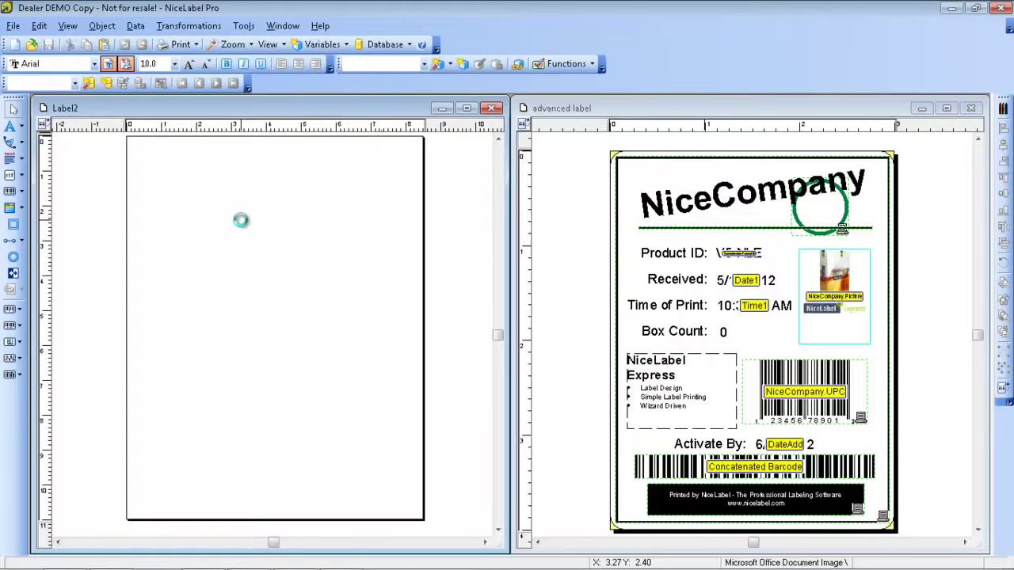
pyautogui.doubleClick(240, 220)
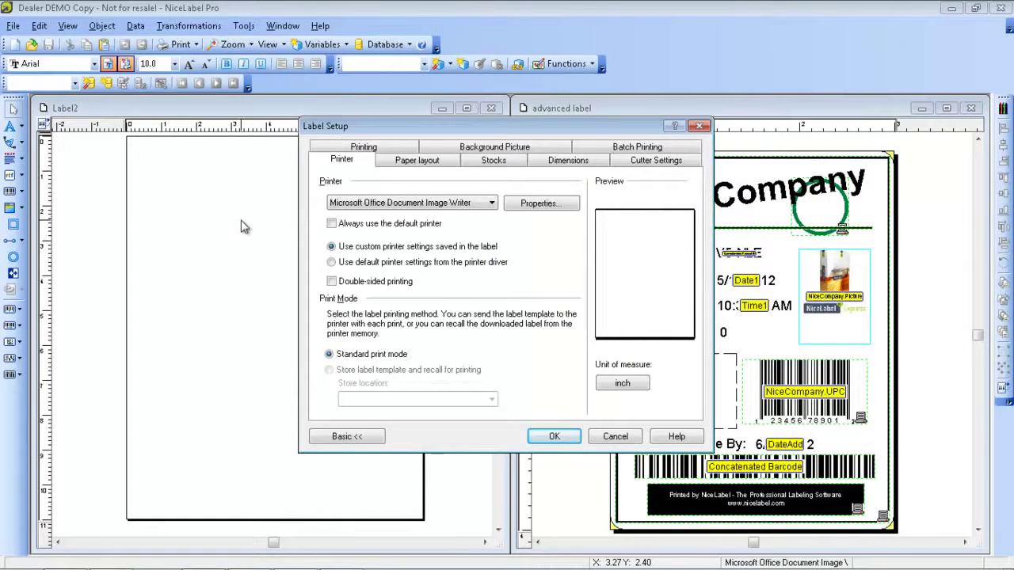
pyautogui.click(432, 207)
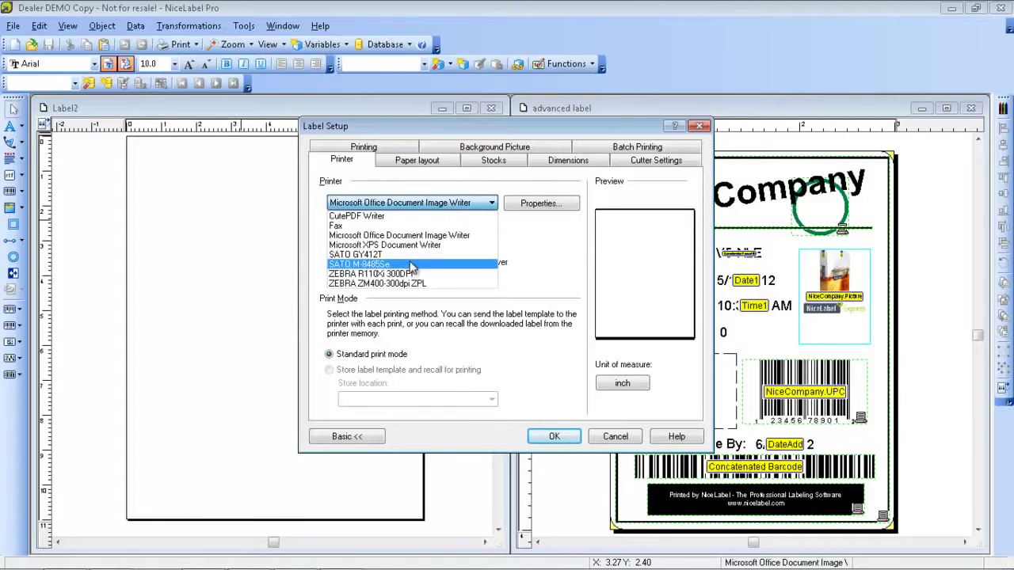
pyautogui.click(407, 274)
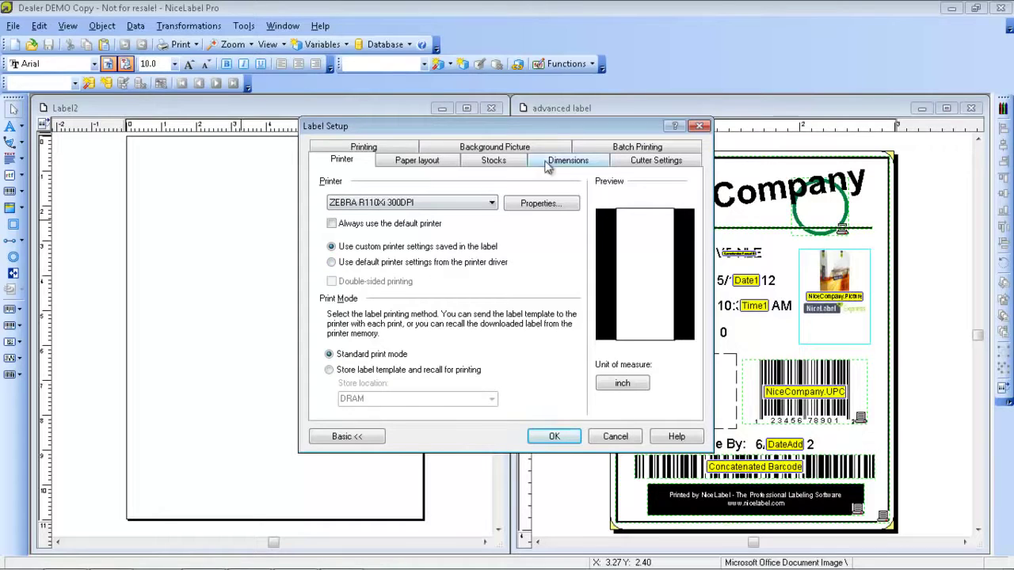
# - Review the label's paper layout settings and the available stock types
pyautogui.click(446, 163)
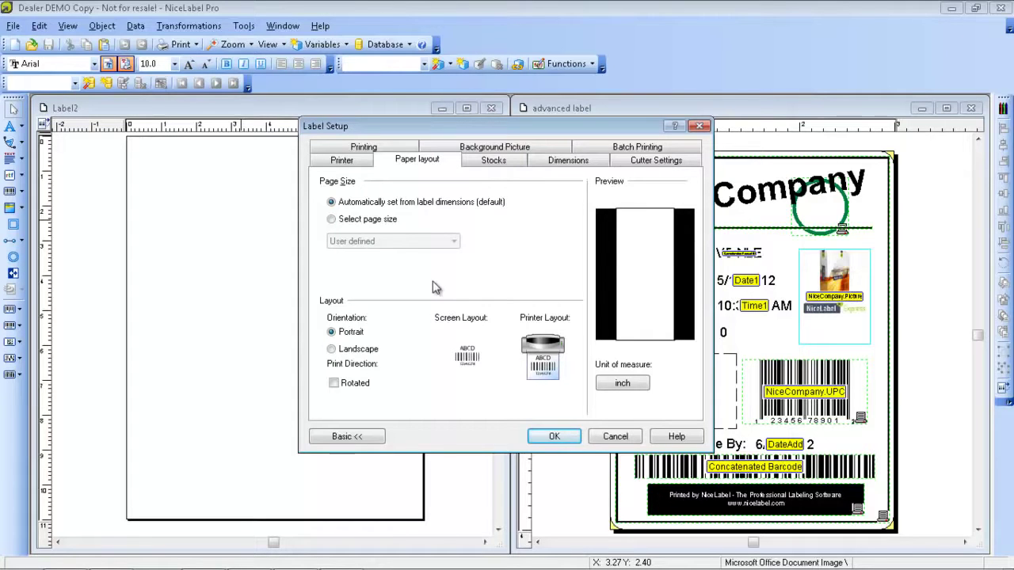
pyautogui.click(501, 168)
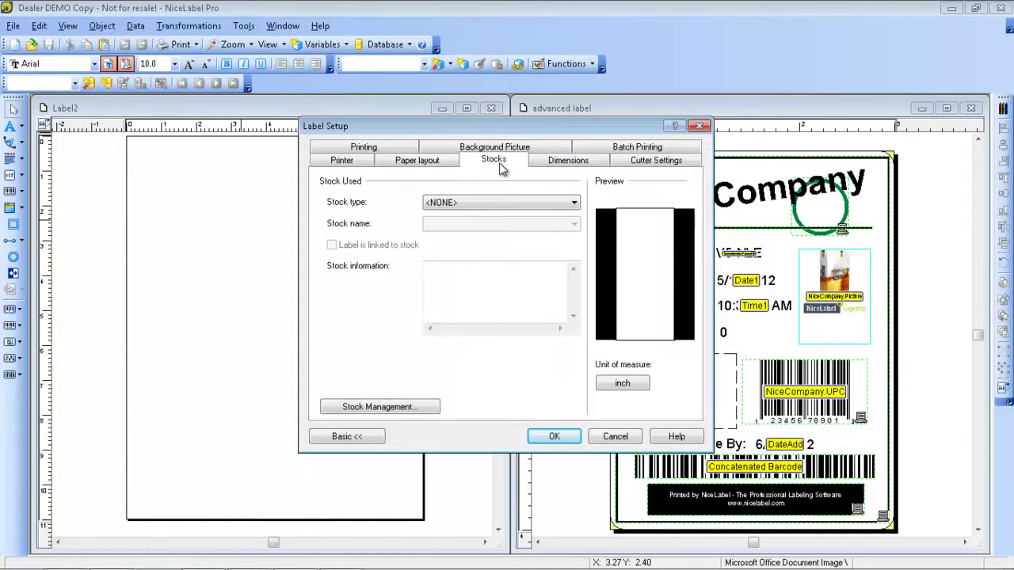
pyautogui.click(566, 205)
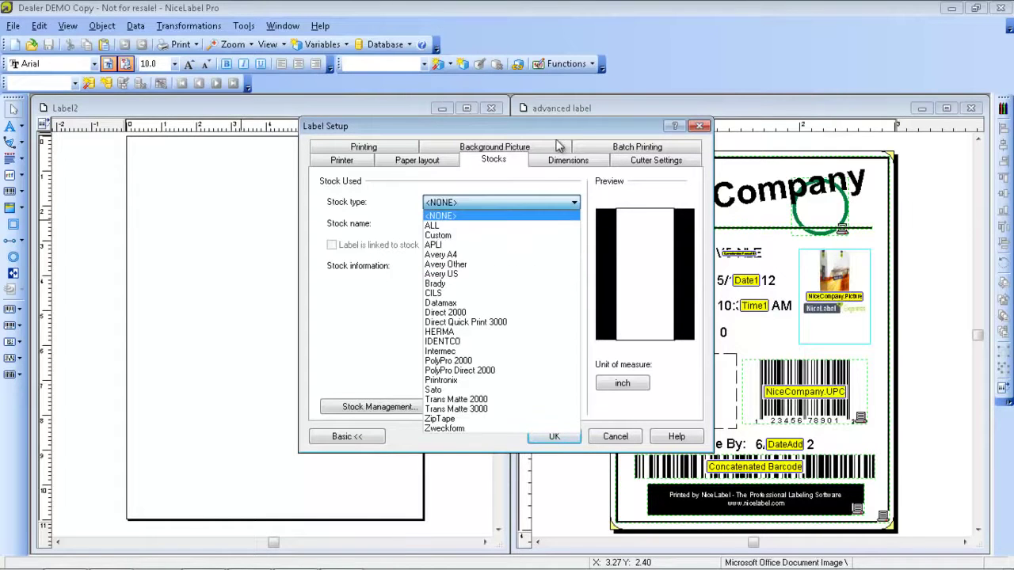
pyautogui.click(558, 164)
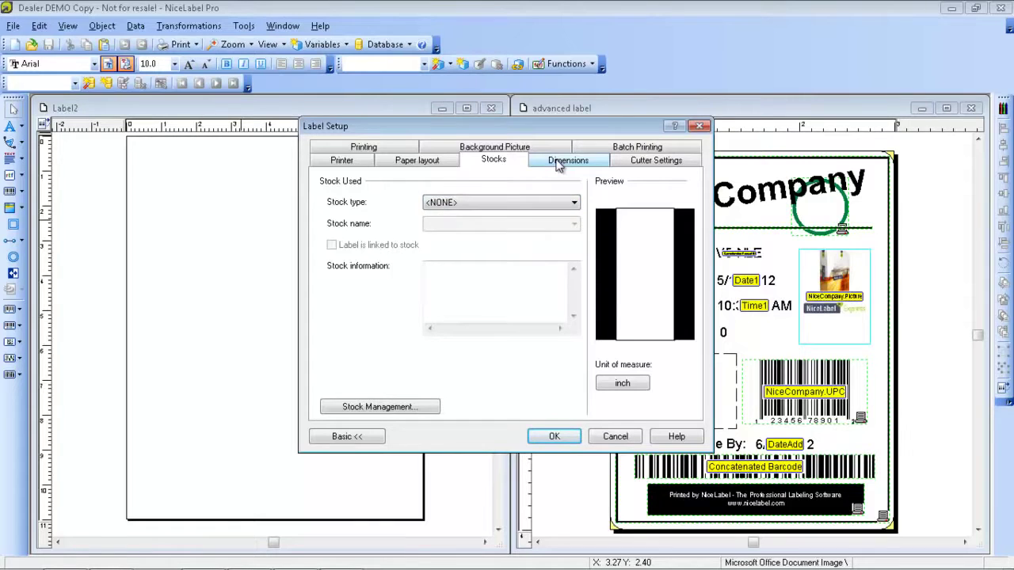
# - Set the label dimensions to 3 inches wide and 4 inches high
pyautogui.click(558, 164)
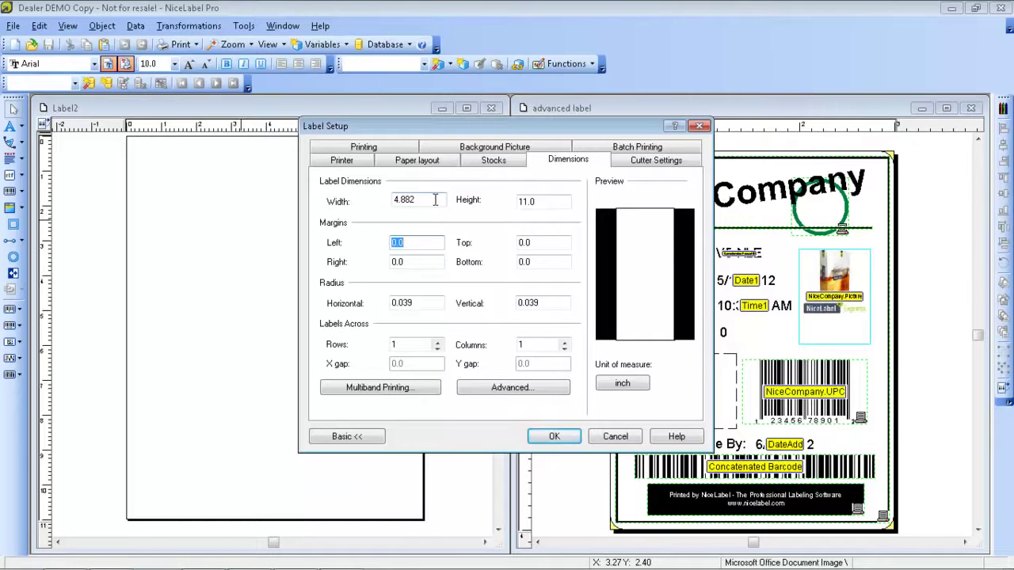
pyautogui.moveTo(435, 200); pyautogui.dragTo(331, 197)
pyautogui.write('3')
pyautogui.moveTo(555, 203); pyautogui.dragTo(507, 205)
pyautogui.write('4')
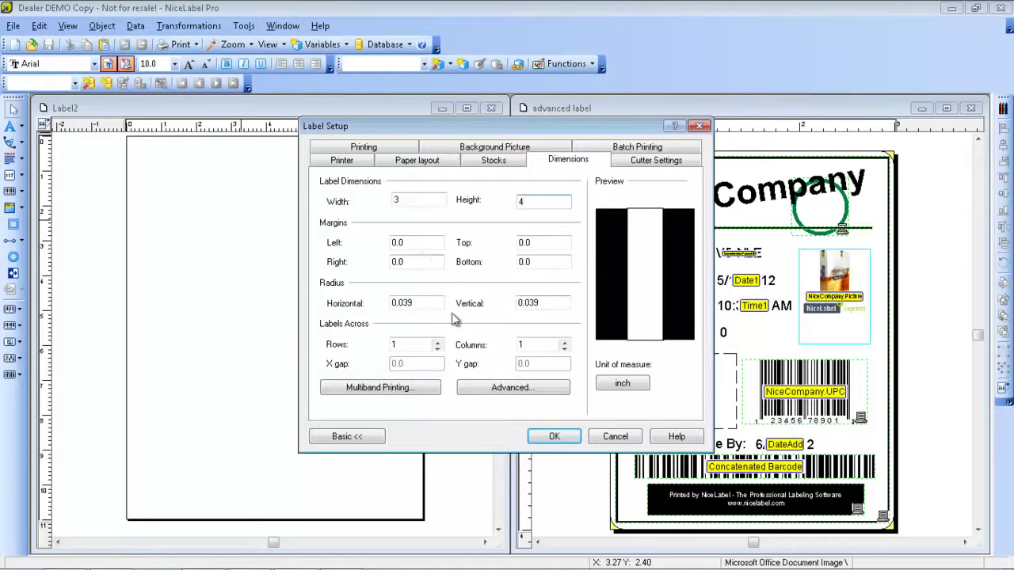
# - Set the label's horizontal and vertical corner radius to 0.15 inch
pyautogui.moveTo(427, 304); pyautogui.dragTo(400, 306)
pyautogui.write('15')
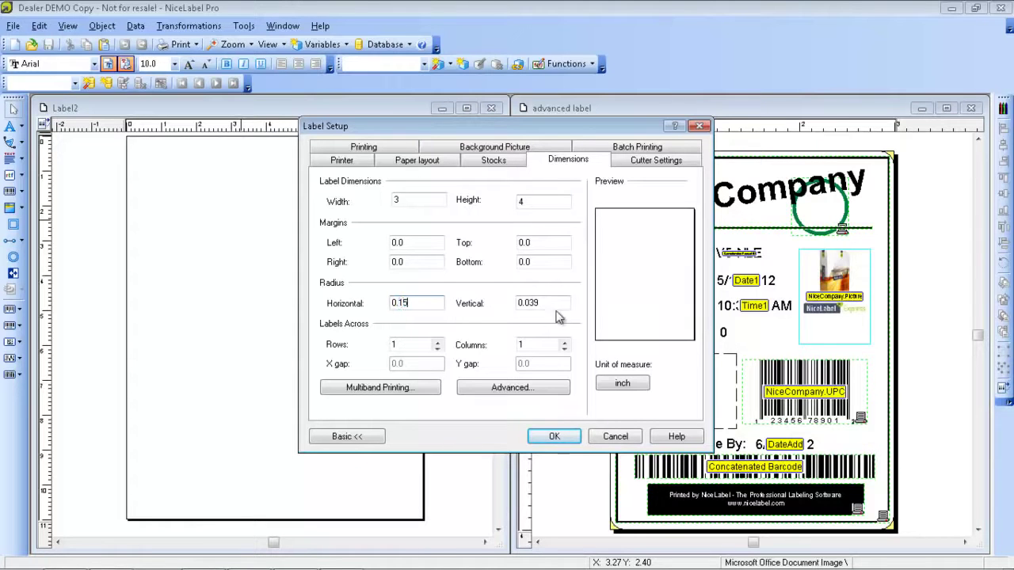
pyautogui.moveTo(542, 303); pyautogui.dragTo(527, 302)
pyautogui.write('15')
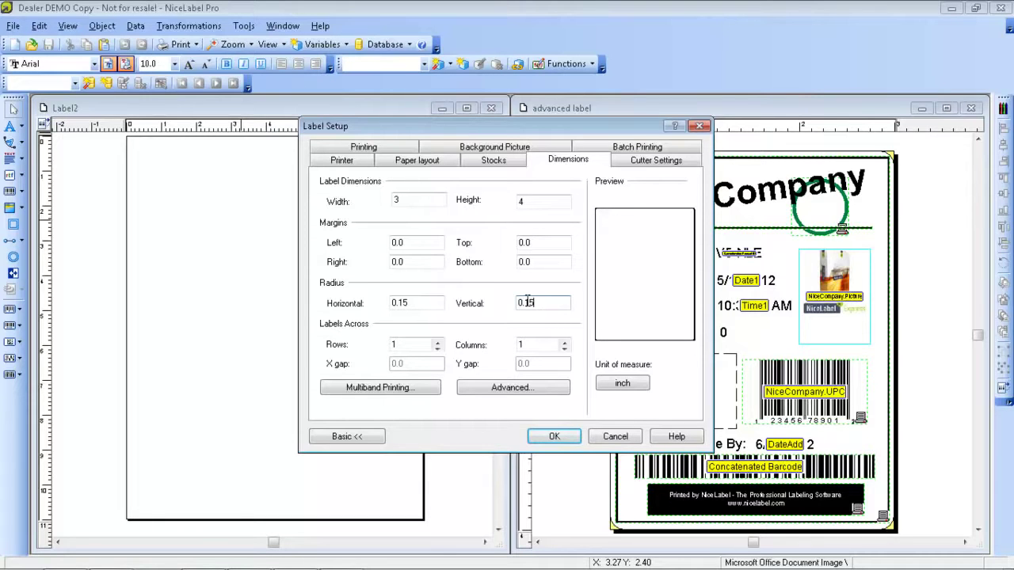
pyautogui.click(548, 263)
# - Review the cutter, background picture and batch printing settings, and apply the label setup
pyautogui.click(648, 160)
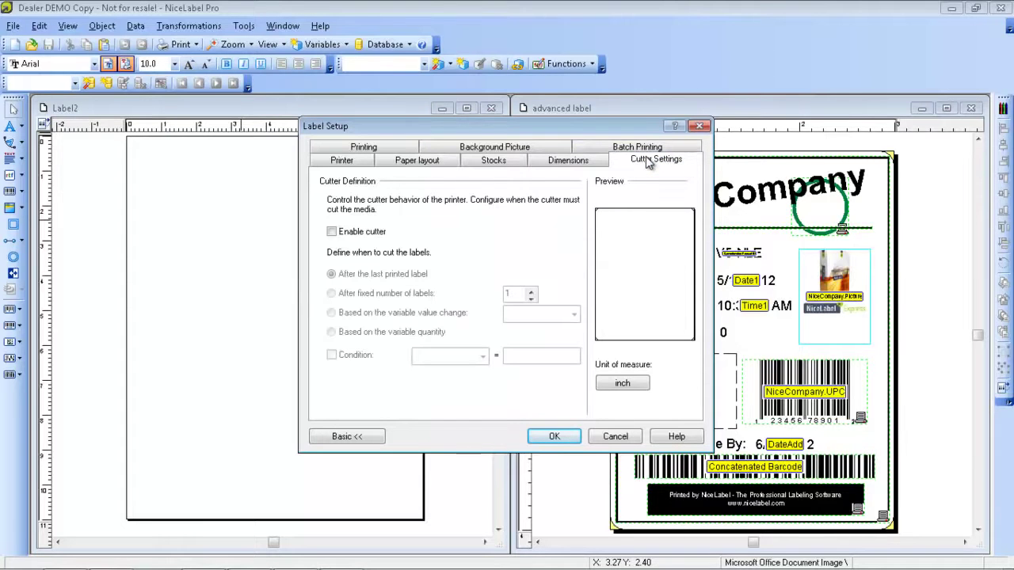
pyautogui.click(552, 150)
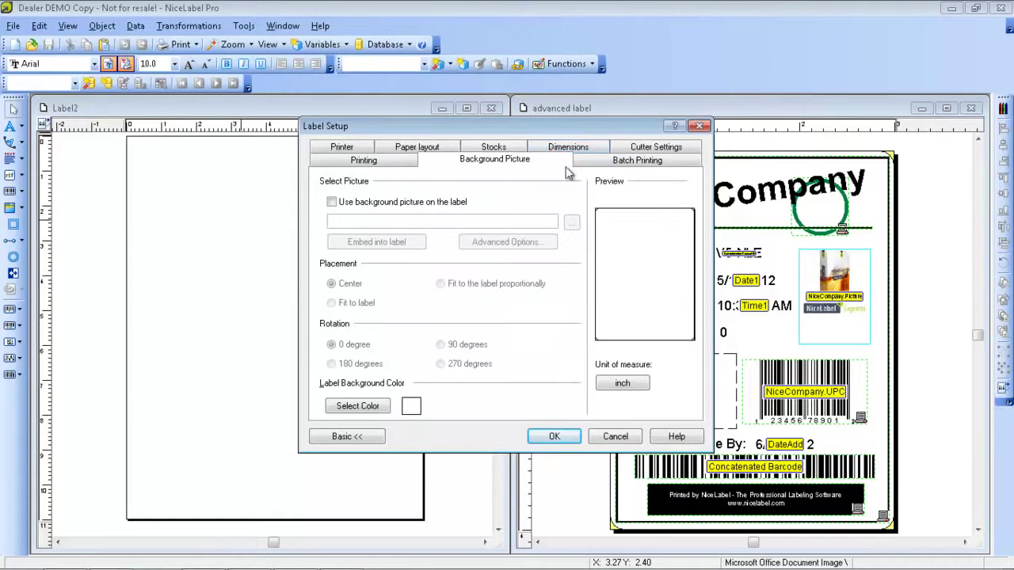
pyautogui.click(635, 163)
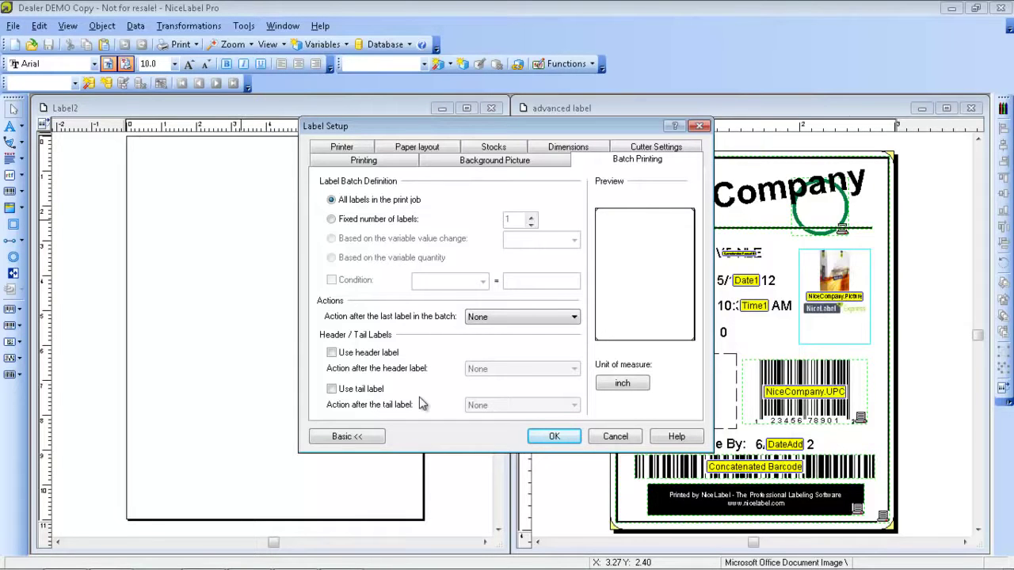
pyautogui.click(560, 436)
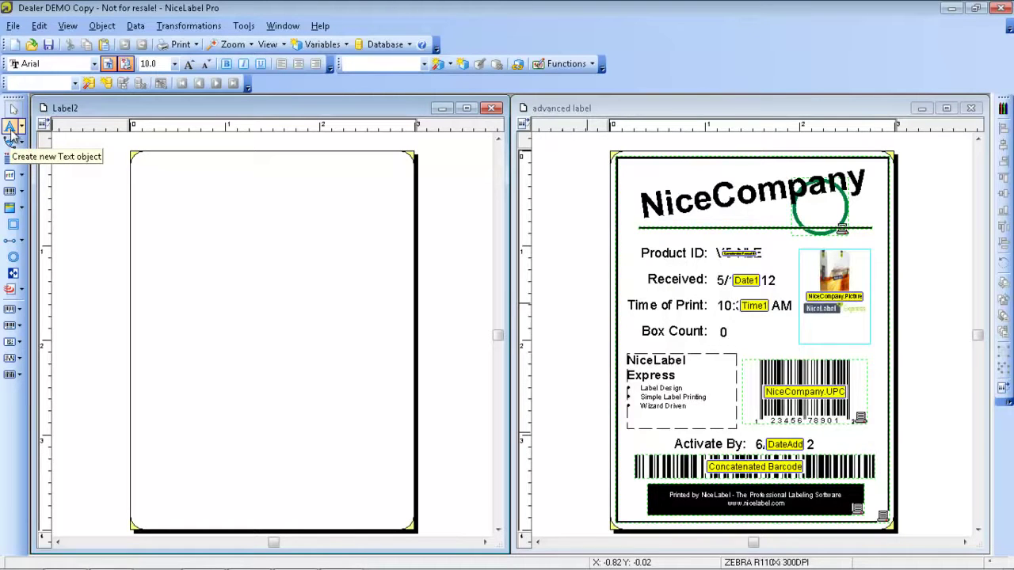
# - Add a fixed text object reading "NiceCompany" near the top of the blank label
pyautogui.click(11, 129)
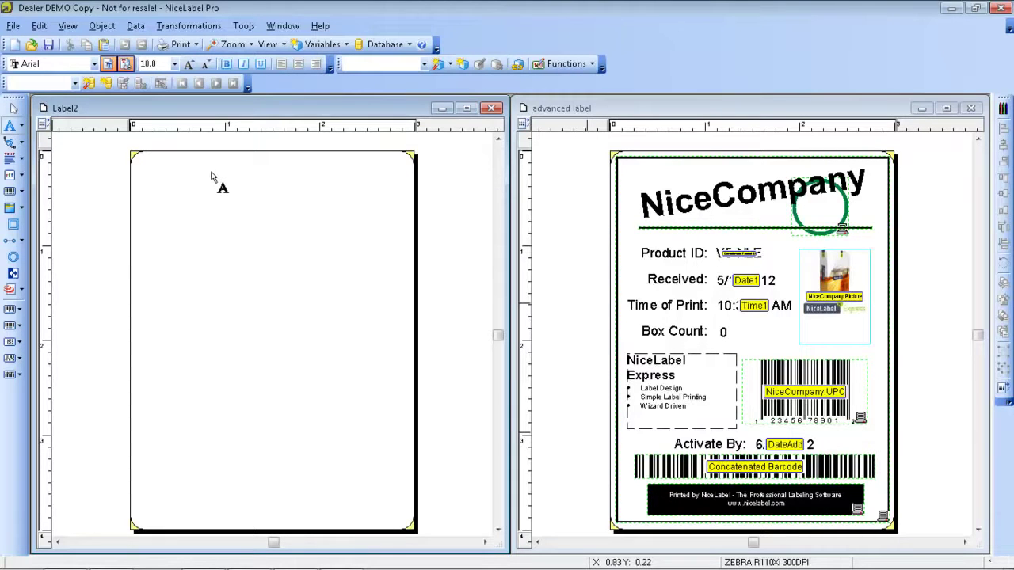
pyautogui.click(12, 225)
pyautogui.click(202, 185)
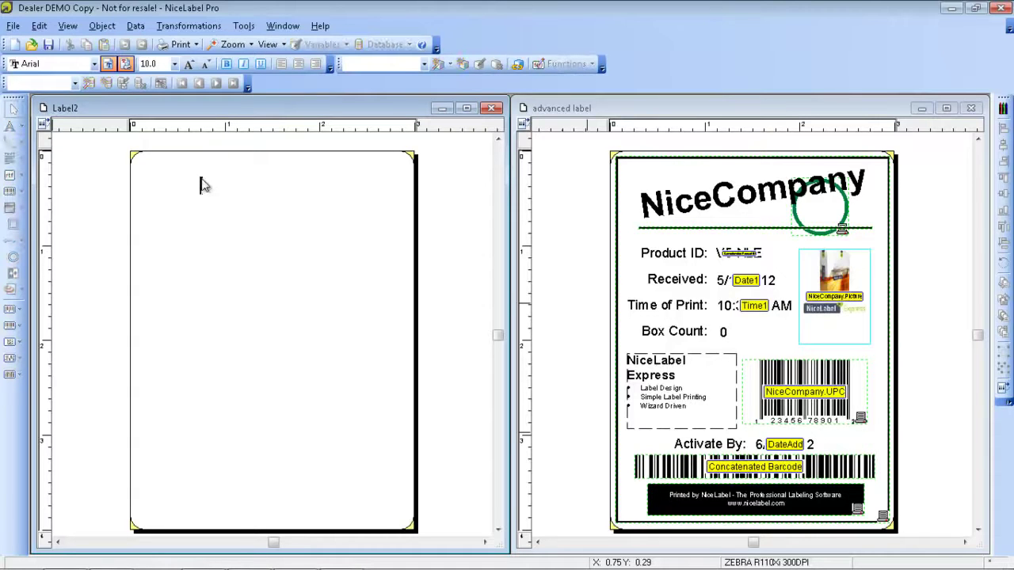
pyautogui.write('NiceCompany')
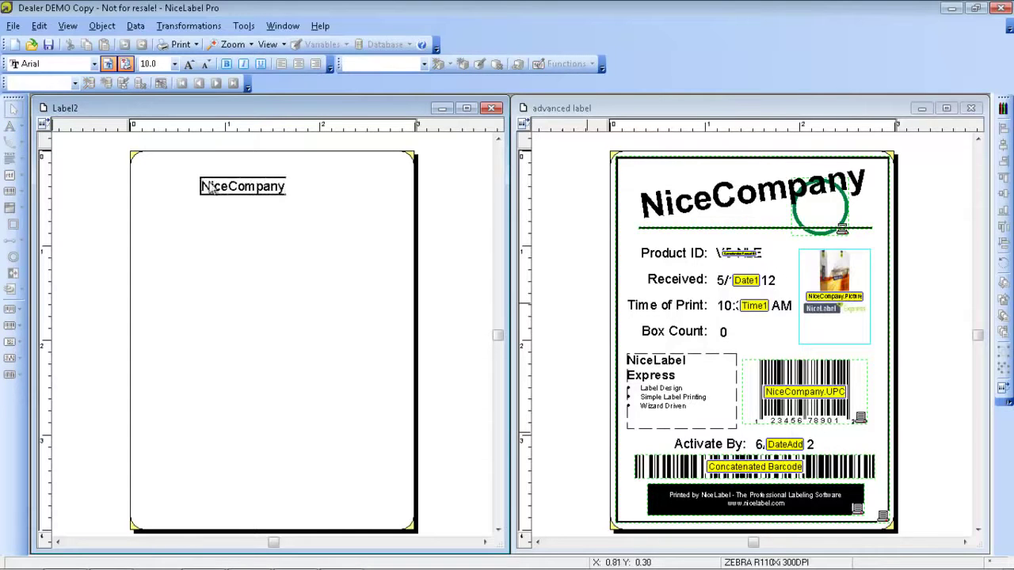
pyautogui.press('Escape')
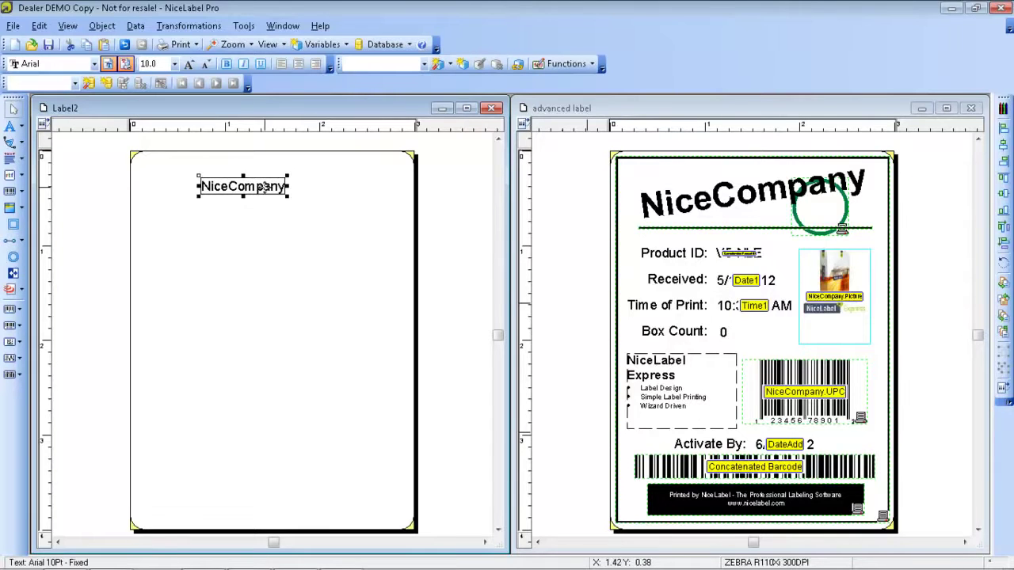
# - Set the NiceCompany text to Arial Bold 28 pt and move it inside the label to about X 0.21, Y 0.06 inch
pyautogui.doubleClick(266, 193)
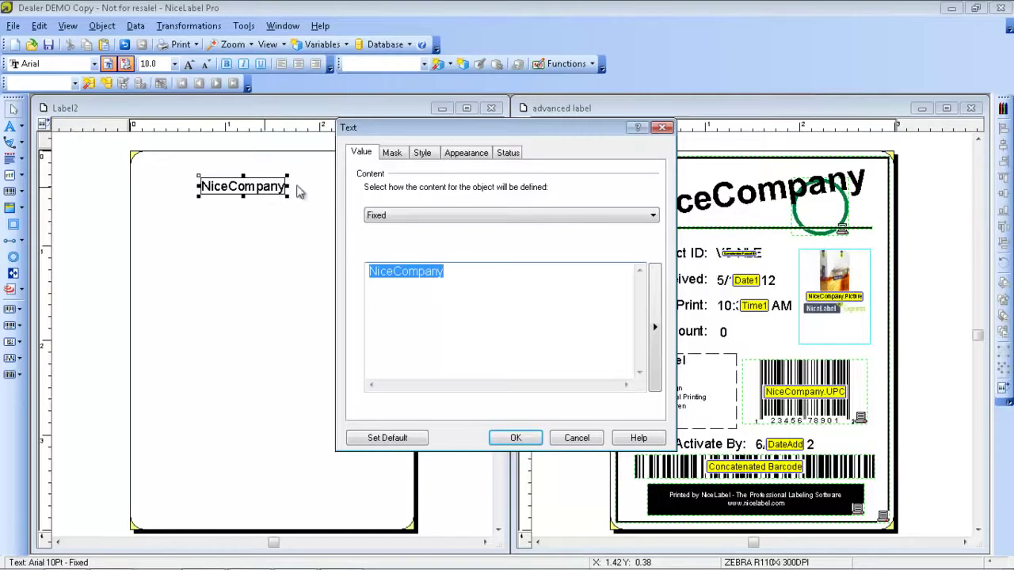
pyautogui.click(425, 154)
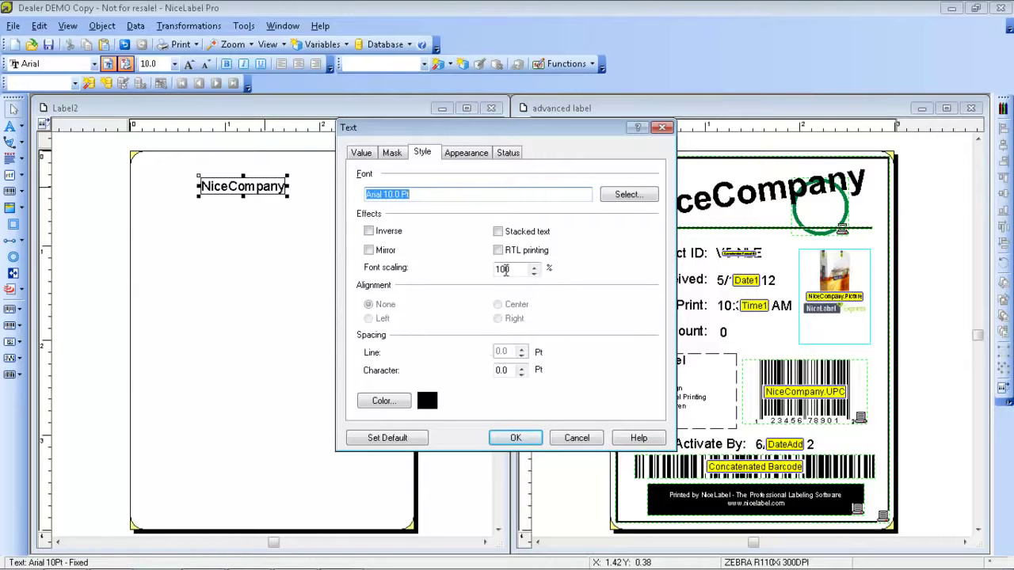
pyautogui.click(626, 195)
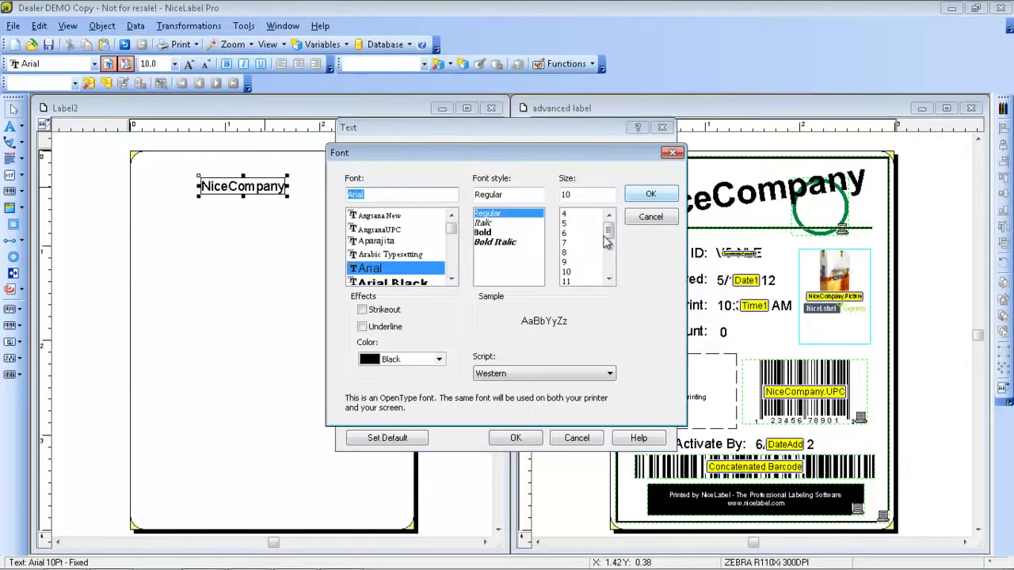
pyautogui.moveTo(612, 238); pyautogui.dragTo(596, 262)
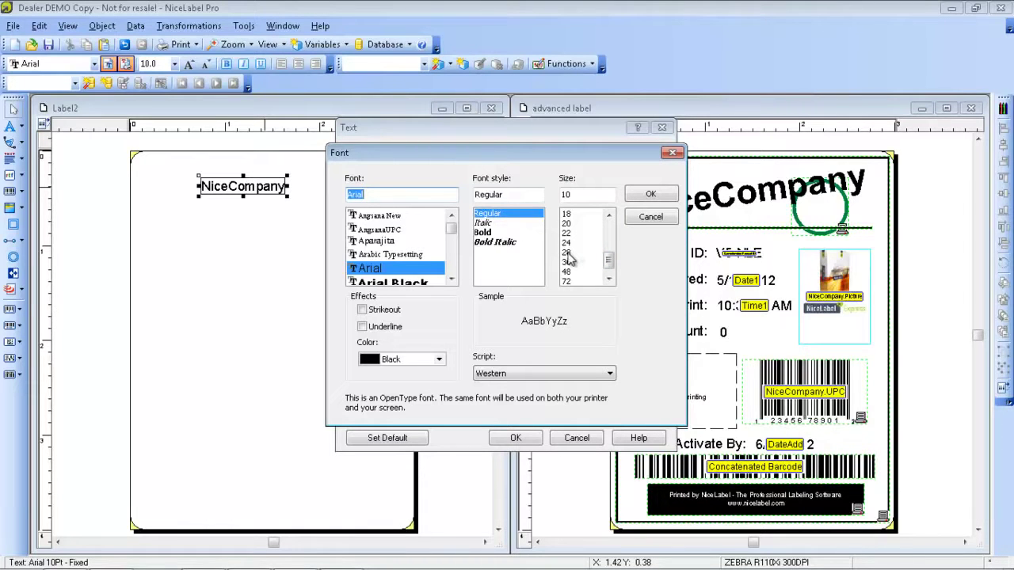
pyautogui.click(497, 233)
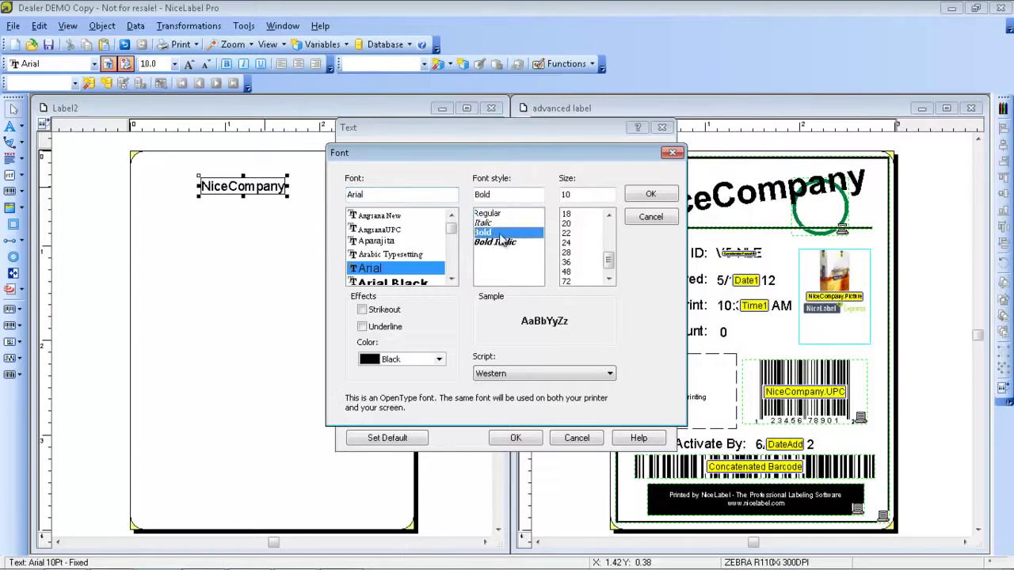
pyautogui.click(575, 252)
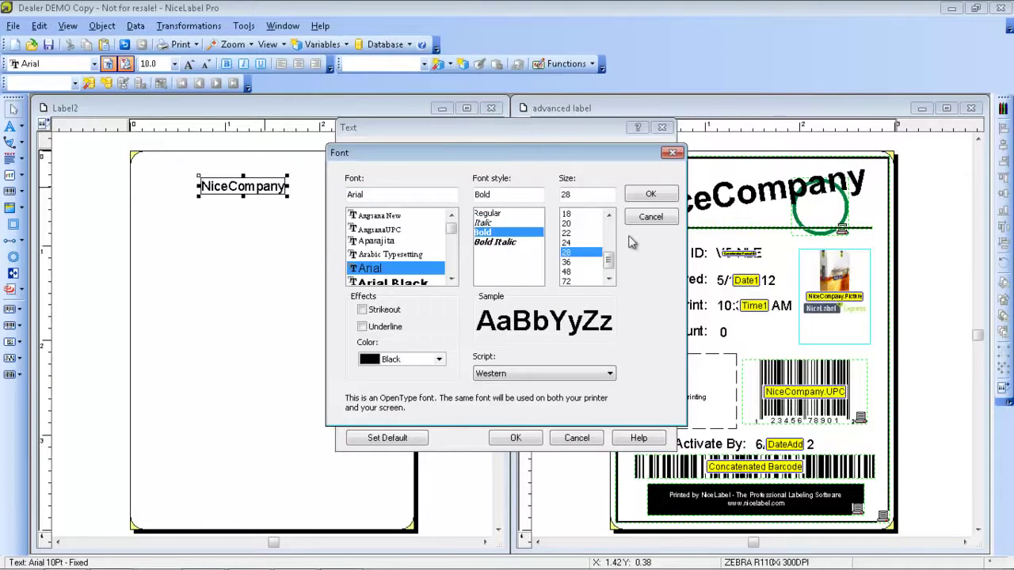
pyautogui.click(650, 195)
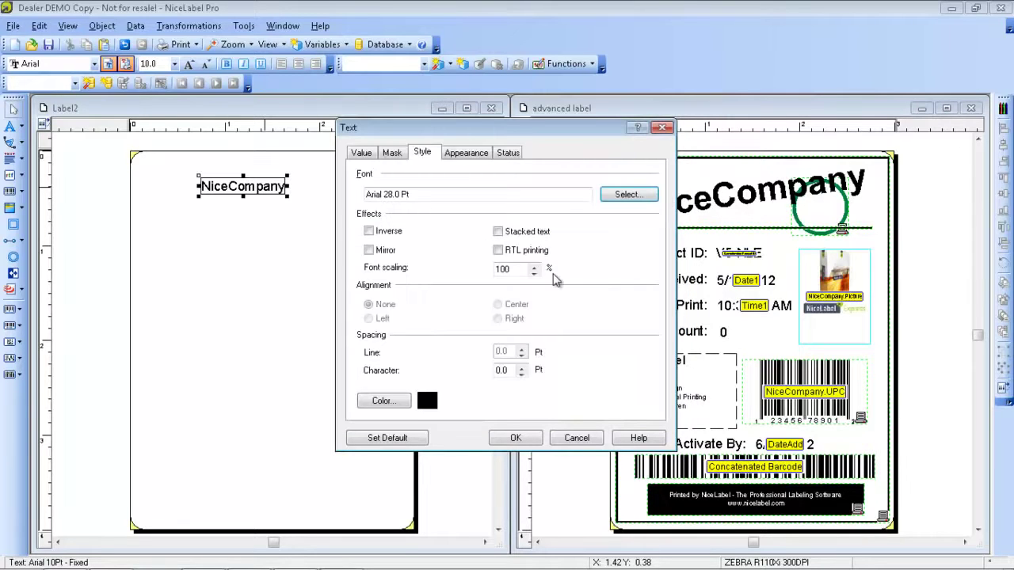
pyautogui.click(523, 438)
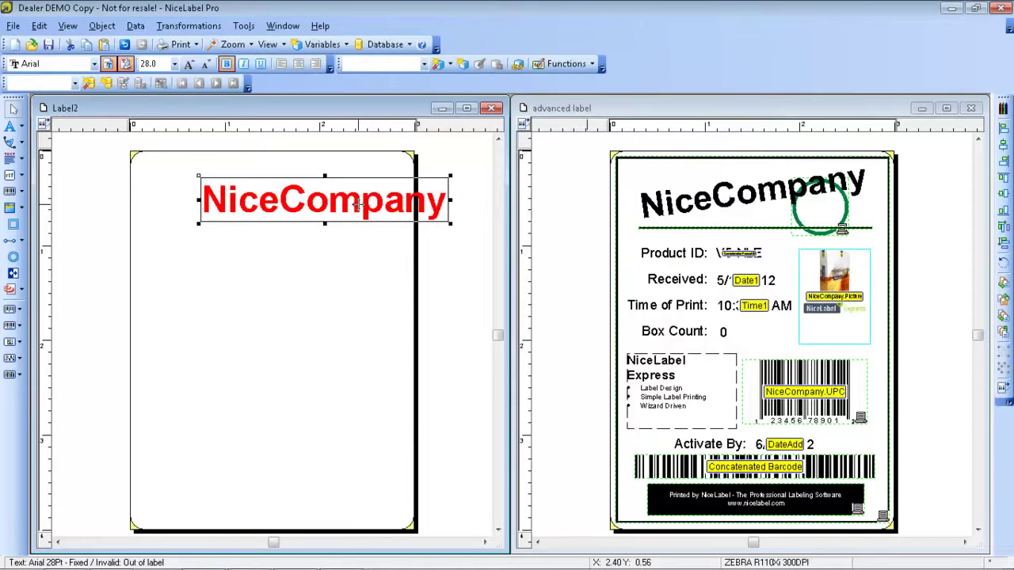
pyautogui.moveTo(358, 205); pyautogui.dragTo(306, 183)
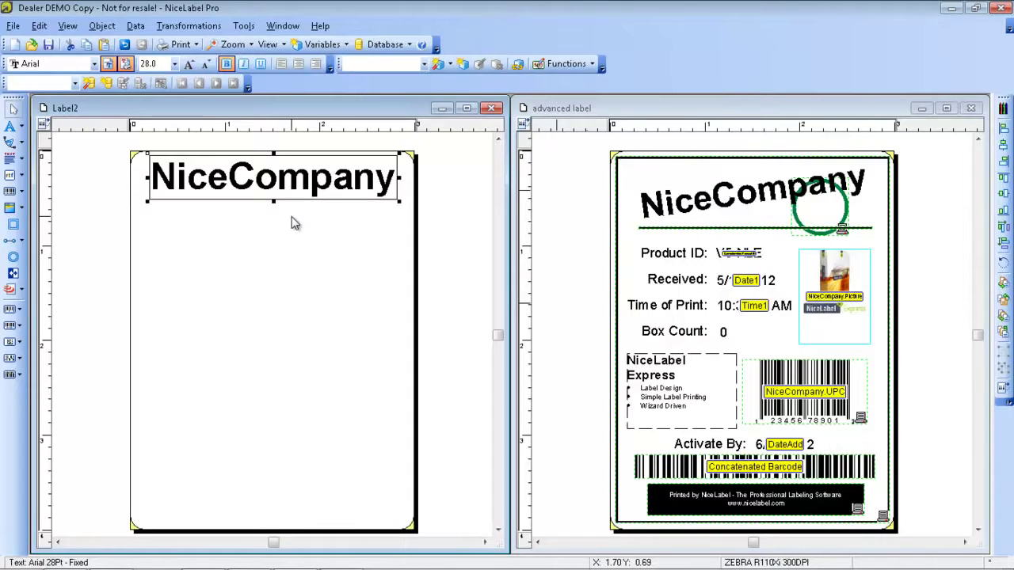
# - Rotate the NiceCompany text by 8 degrees and set its font size to 26 pt
pyautogui.doubleClick(289, 181)
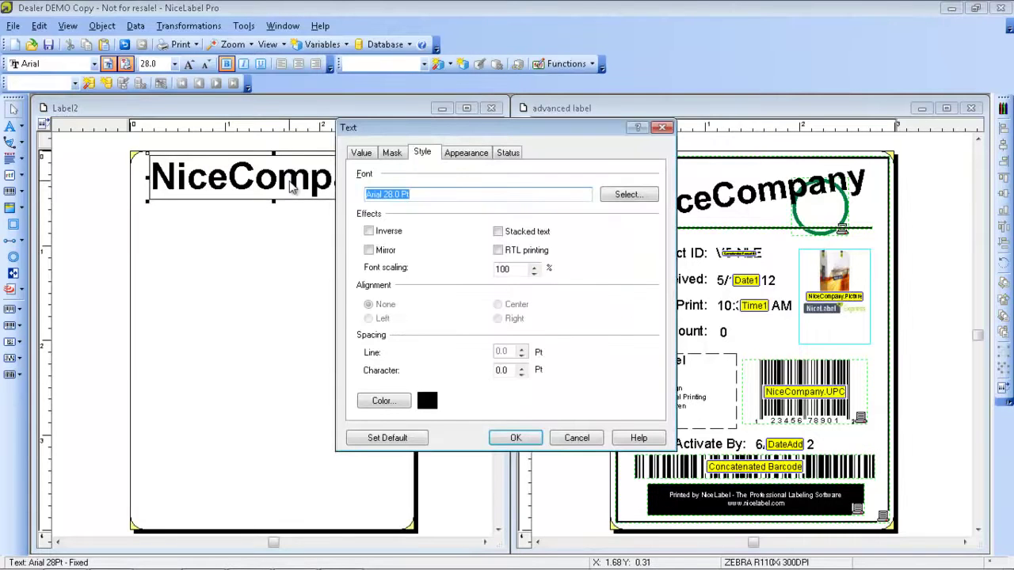
pyautogui.click(392, 153)
pyautogui.click(361, 153)
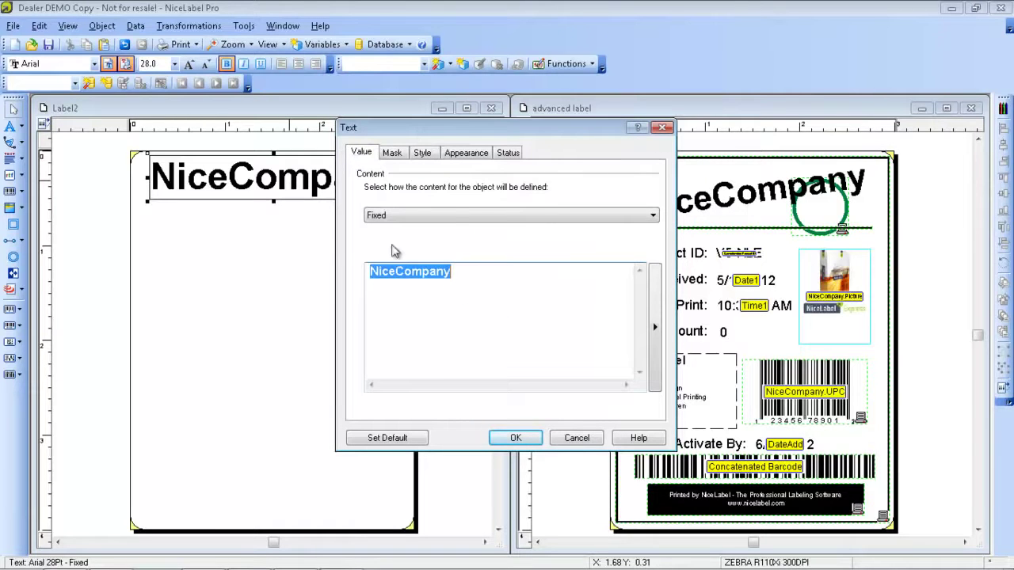
pyautogui.click(470, 152)
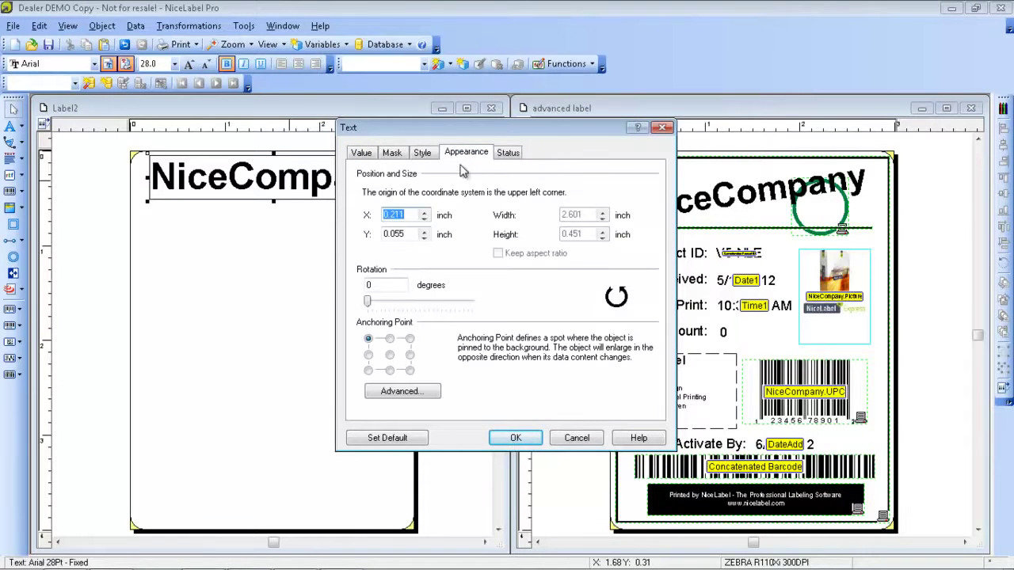
pyautogui.click(399, 287)
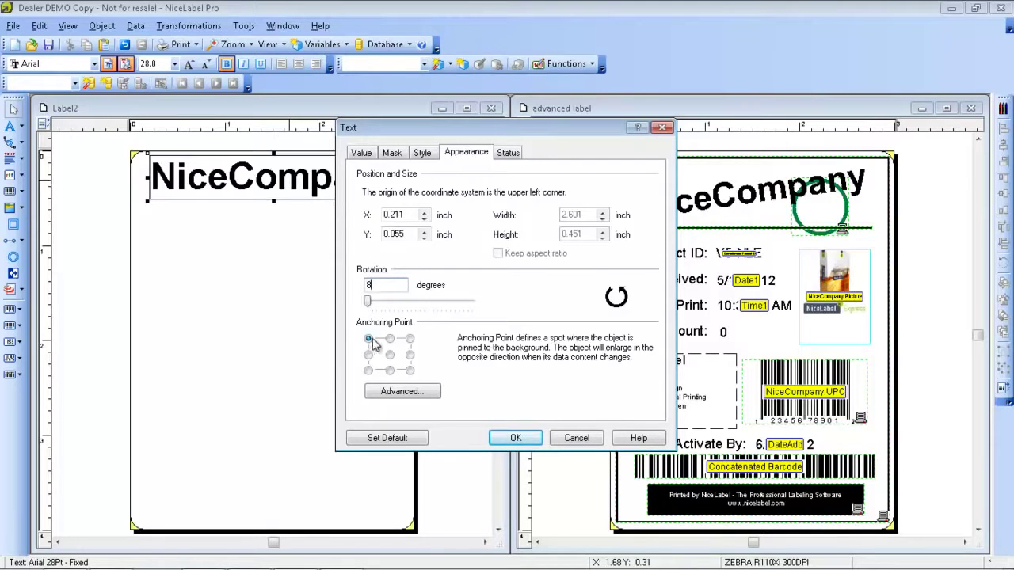
pyautogui.click(515, 438)
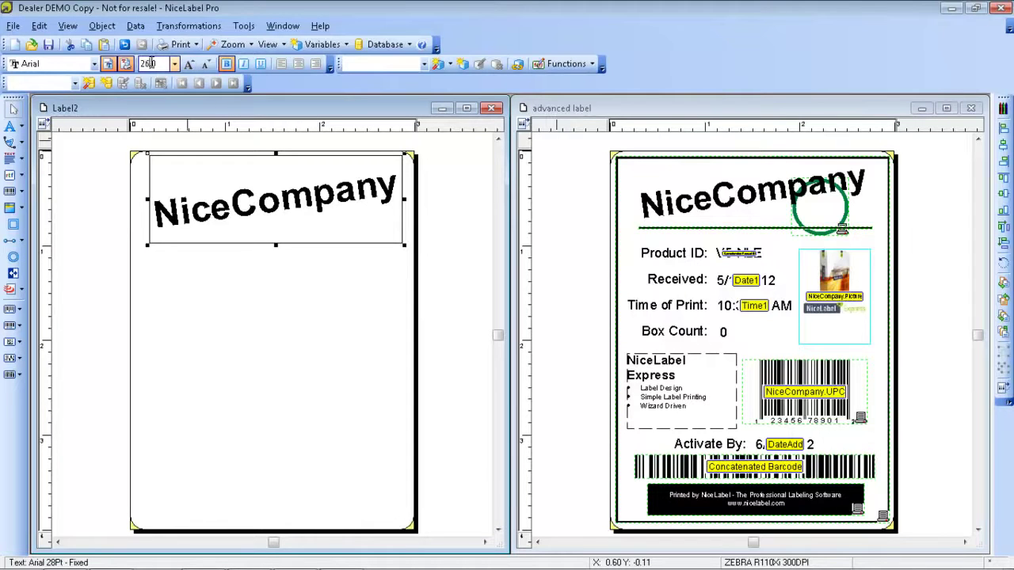
pyautogui.press('Return')
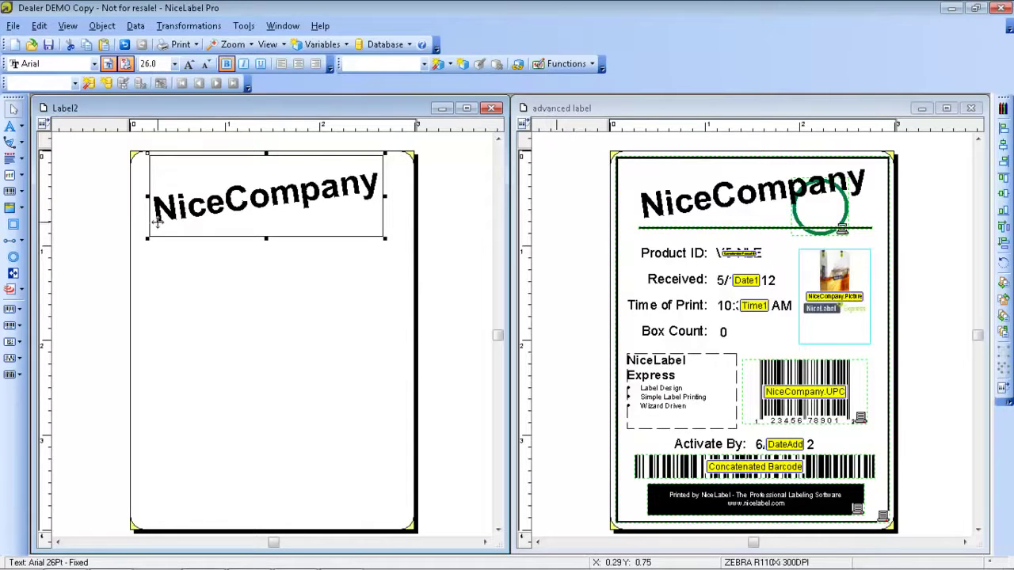
# - Draw a horizontal line about 2.33 inches long directly beneath the NiceCompany heading
pyautogui.click(215, 291)
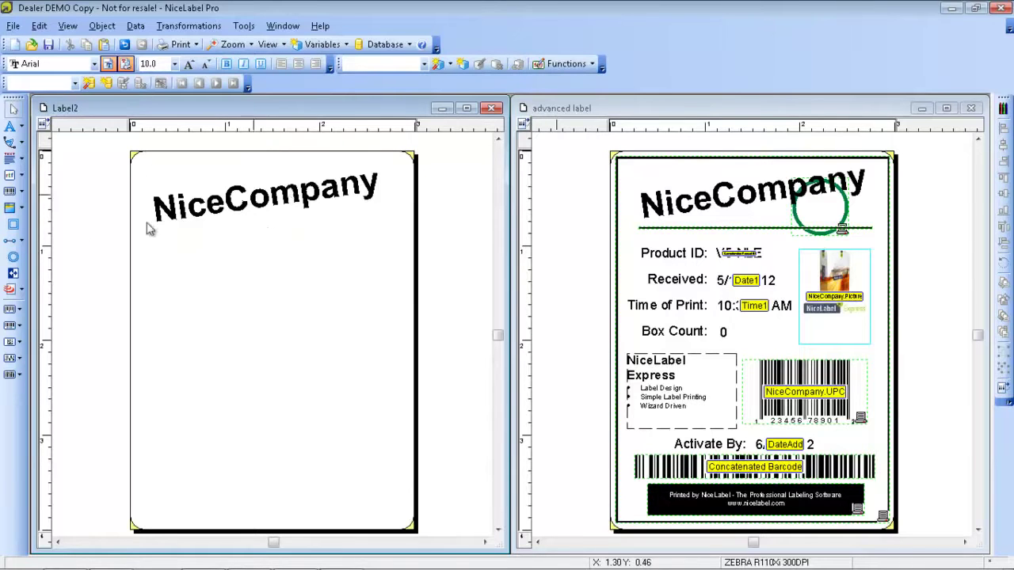
pyautogui.click(10, 240)
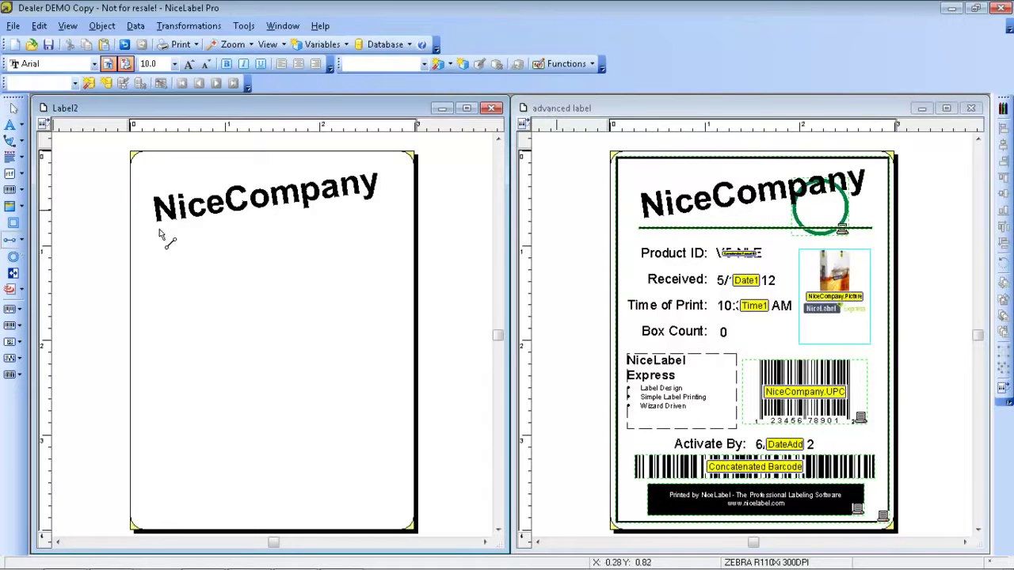
pyautogui.moveTo(156, 230); pyautogui.dragTo(381, 229)
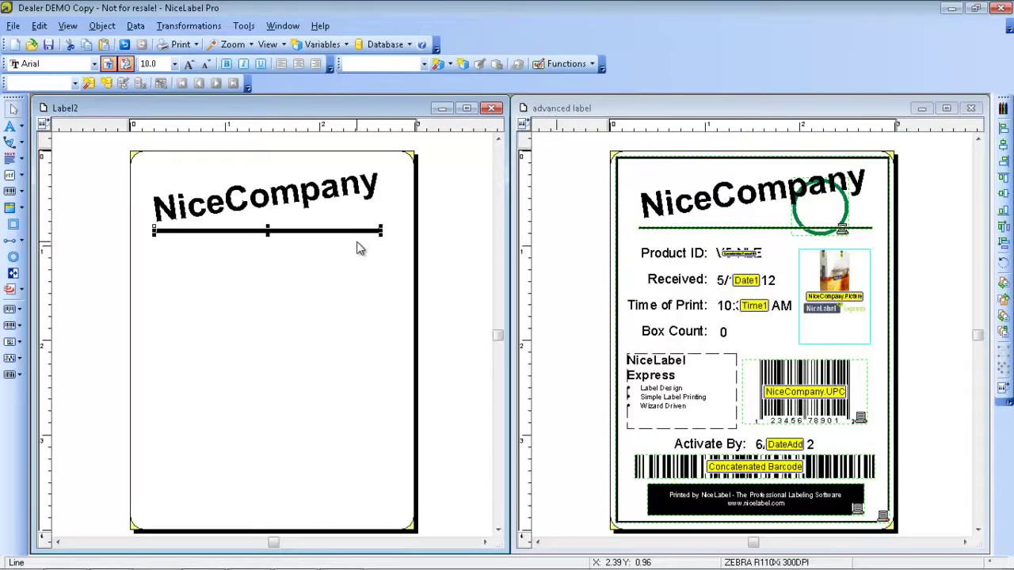
# - Set the thickness of the line beneath the heading to 0.019 inch
pyautogui.doubleClick(346, 230)
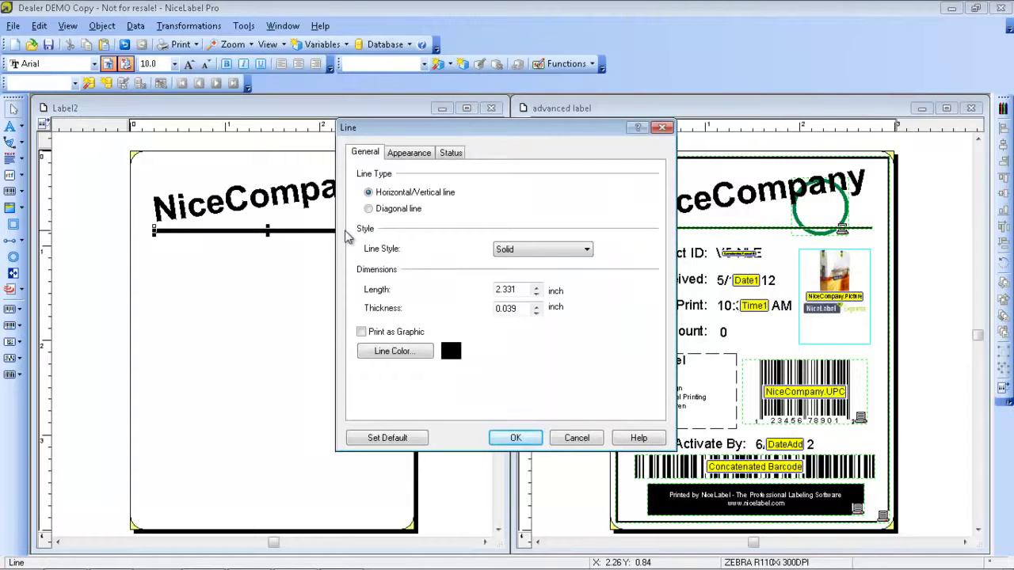
pyautogui.click(521, 309)
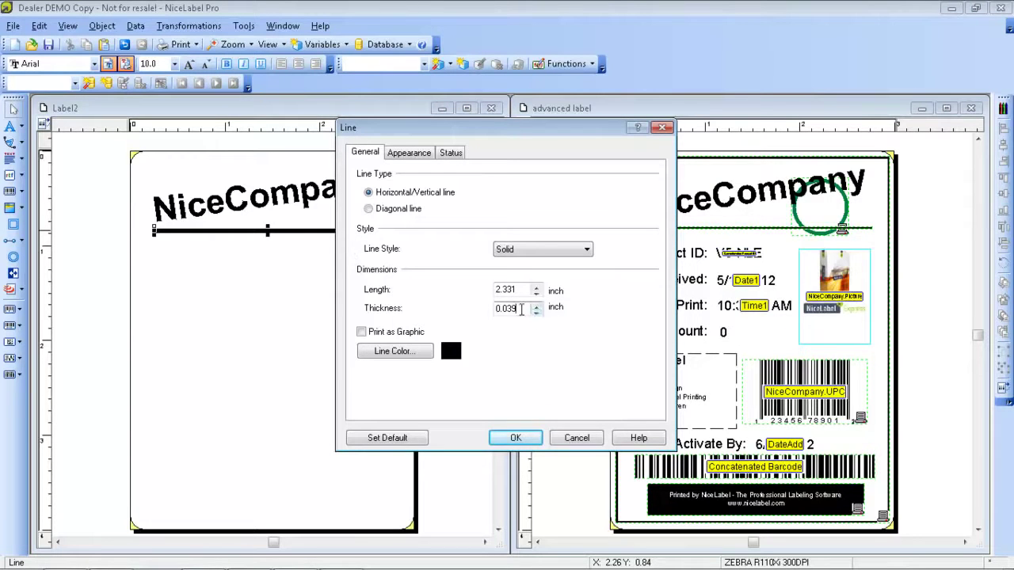
pyautogui.press('BackSpace')
pyautogui.press('BackSpace')
pyautogui.write('19')
pyautogui.click(515, 437)
pyautogui.click(516, 436)
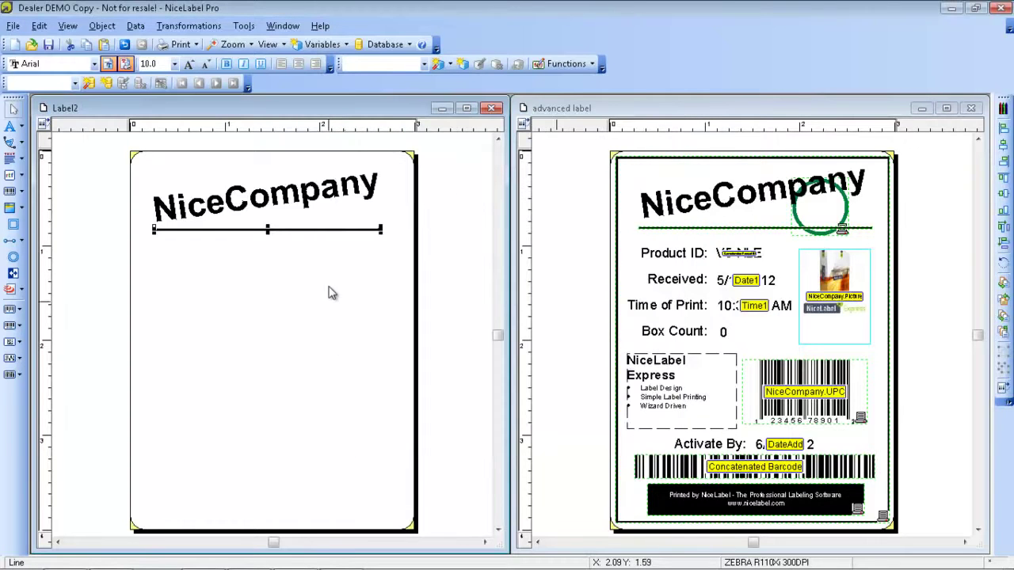
pyautogui.click(321, 295)
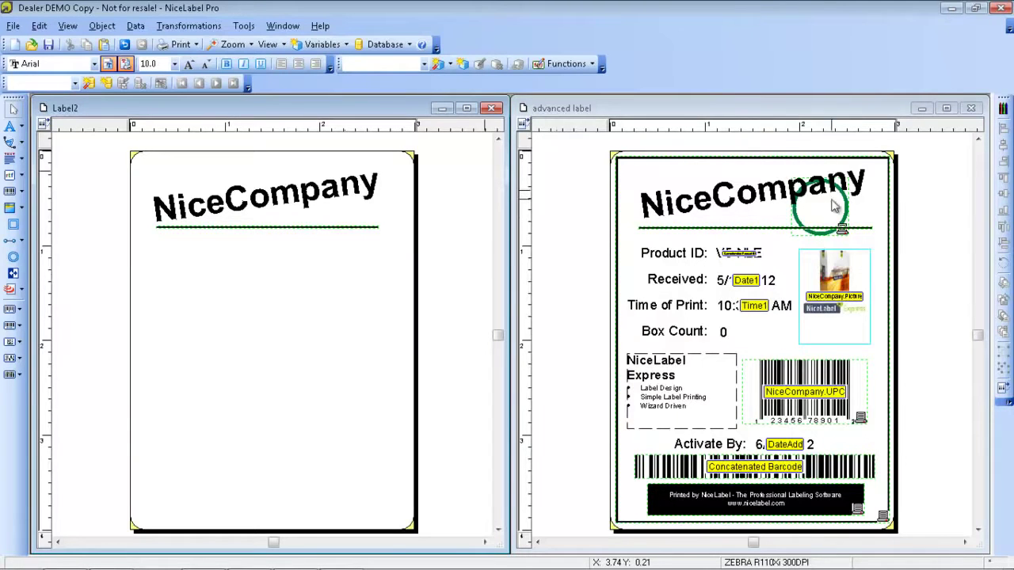
# - Draw a circular ellipse overlapping the "pany" part of the NiceCompany heading, reaching down to the horizontal line
pyautogui.click(14, 257)
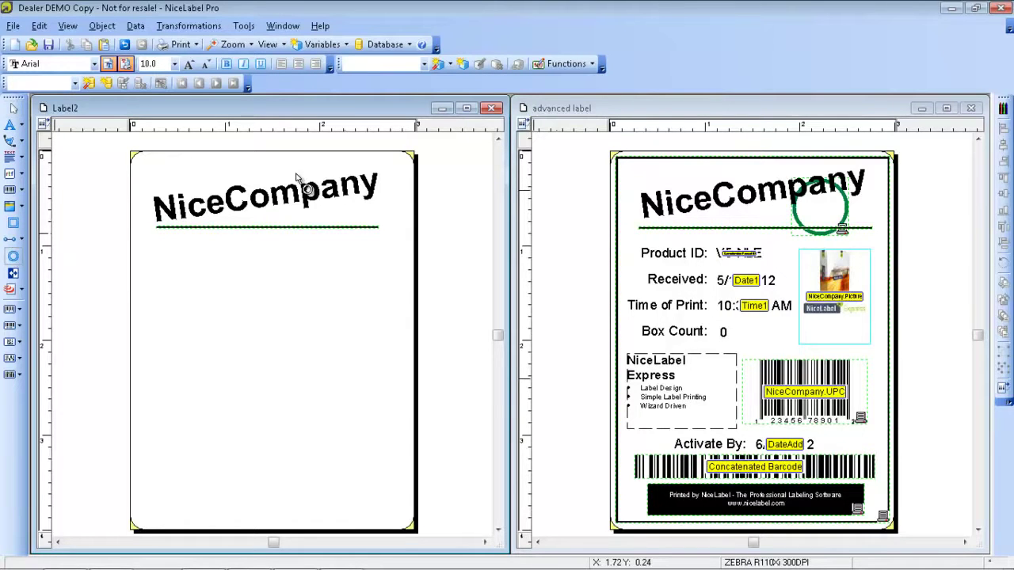
pyautogui.moveTo(298, 173); pyautogui.dragTo(362, 235)
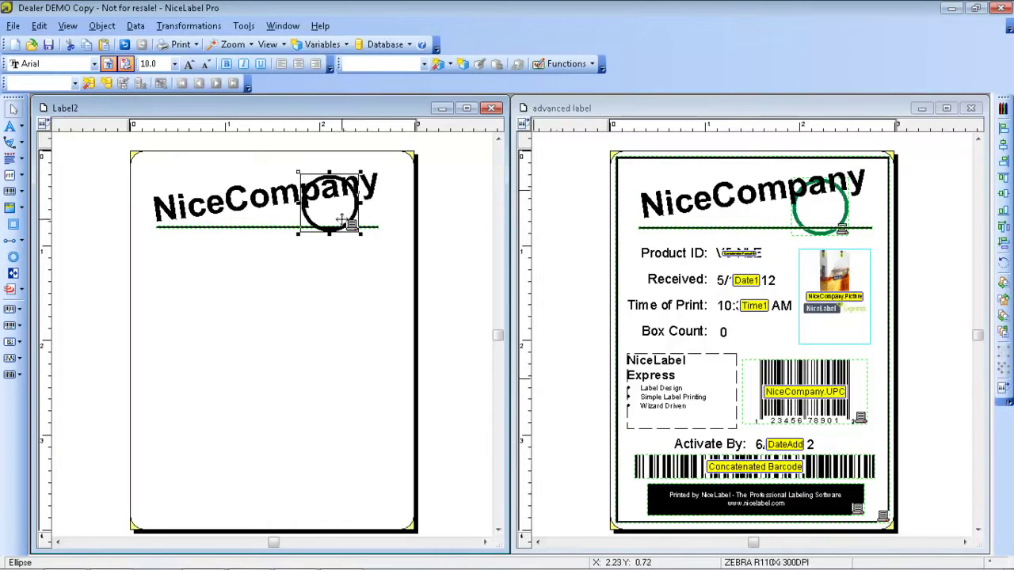
pyautogui.click(336, 284)
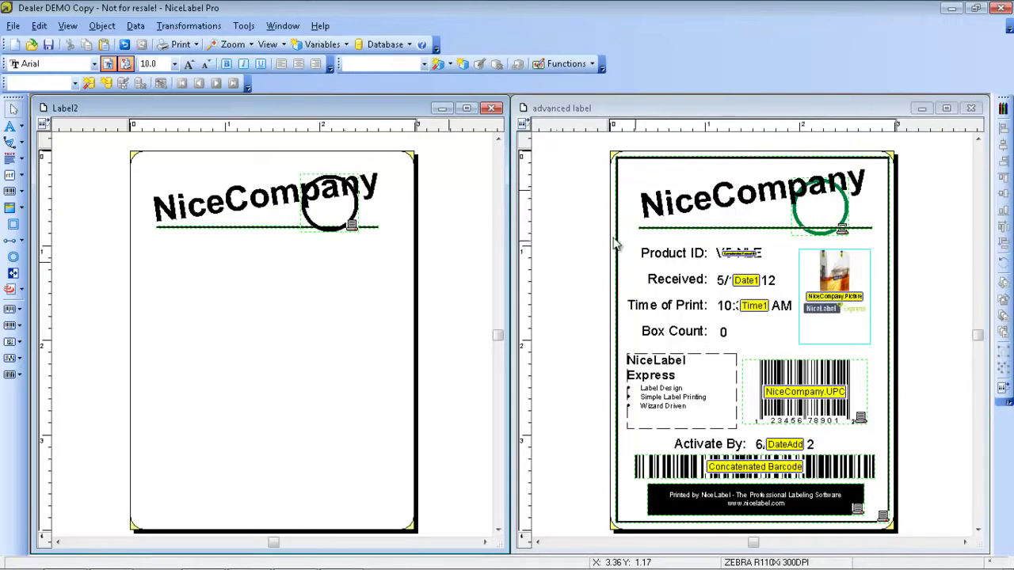
# - Change the circle's line color to the dark green basic color
pyautogui.doubleClick(337, 227)
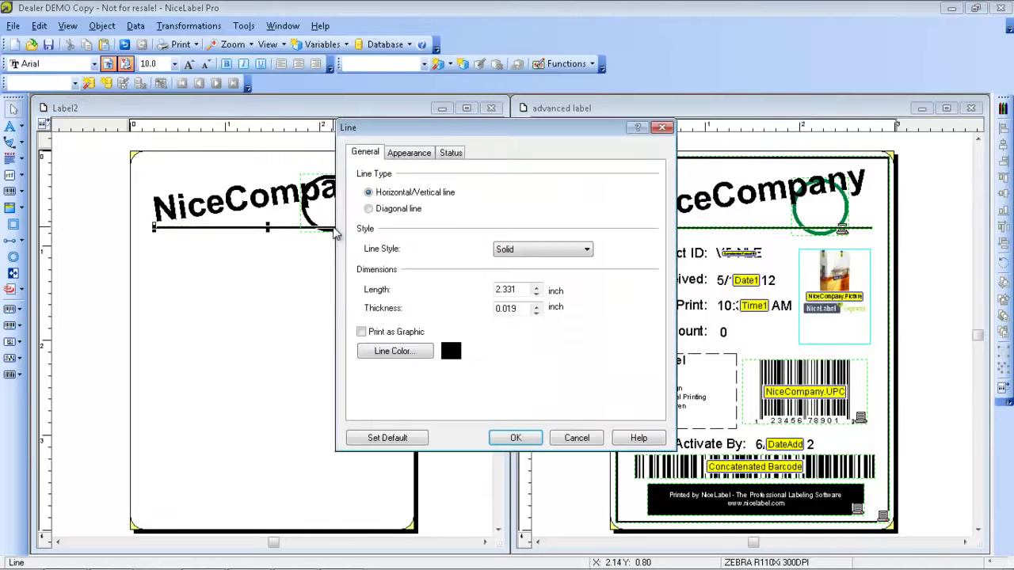
pyautogui.click(577, 438)
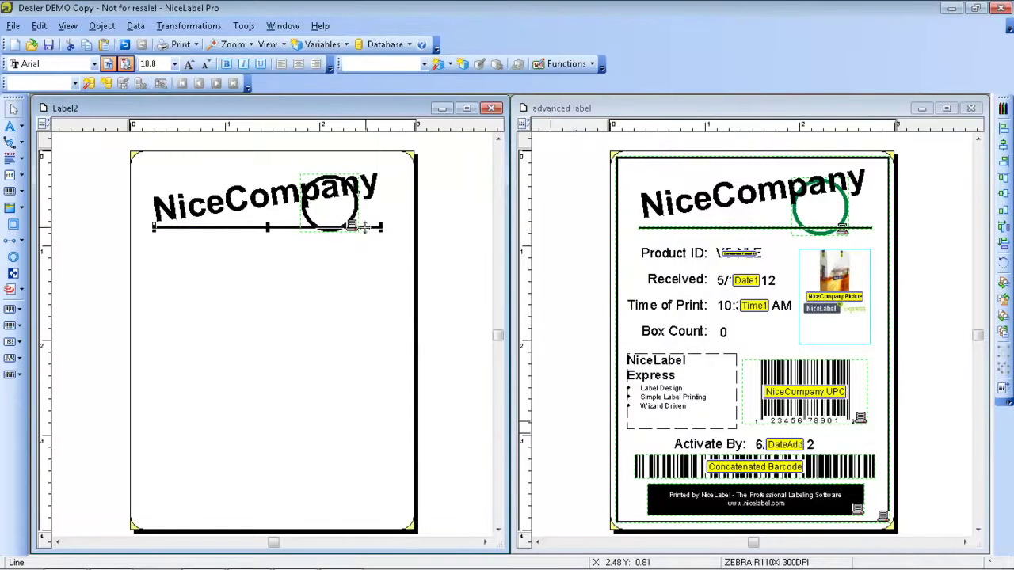
pyautogui.doubleClick(353, 218)
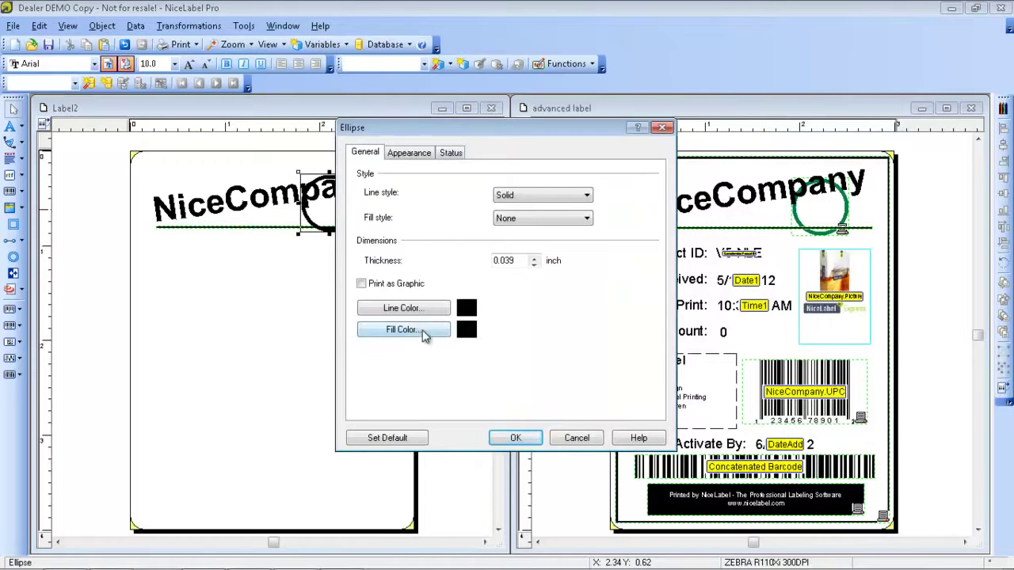
pyautogui.click(425, 310)
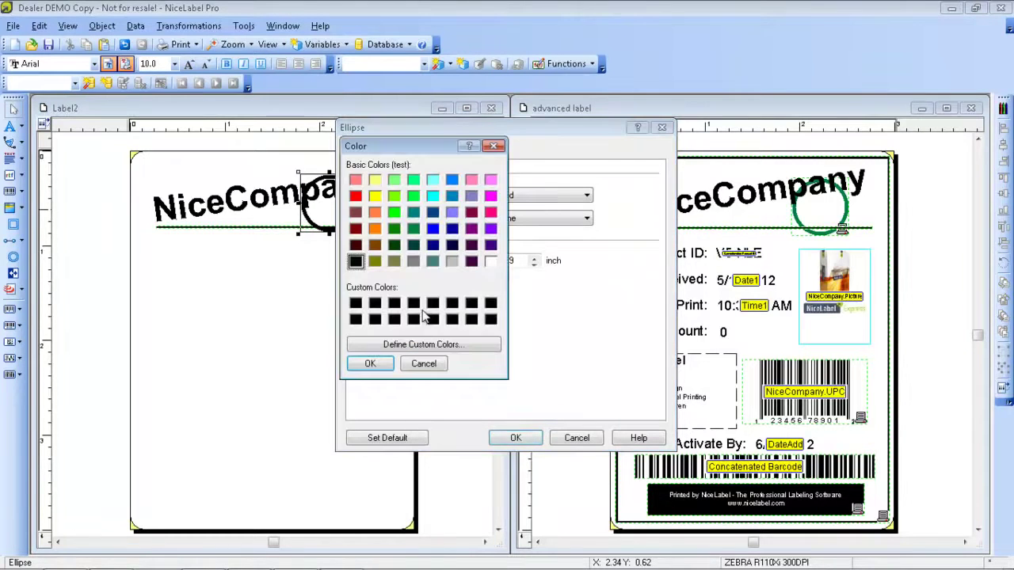
pyautogui.click(395, 230)
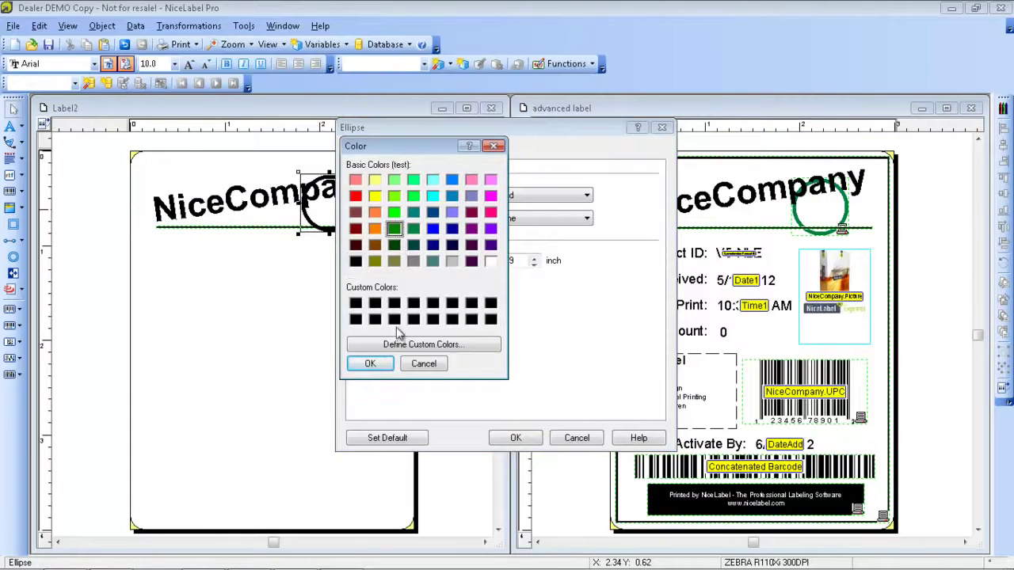
pyautogui.click(370, 363)
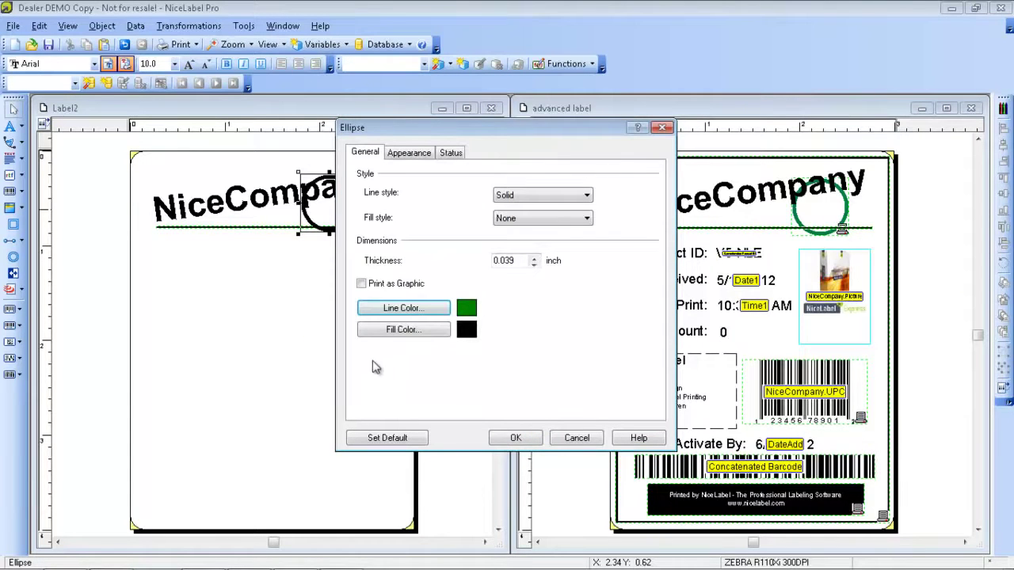
pyautogui.click(513, 438)
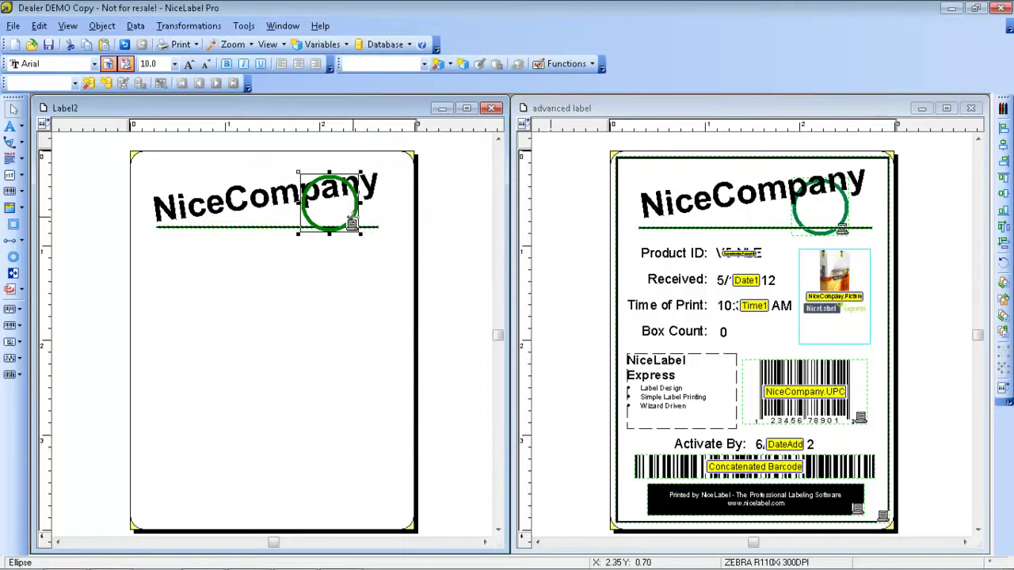
# - Send the green circle to the back, behind the NiceCompany text
pyautogui.rightClick(353, 224)
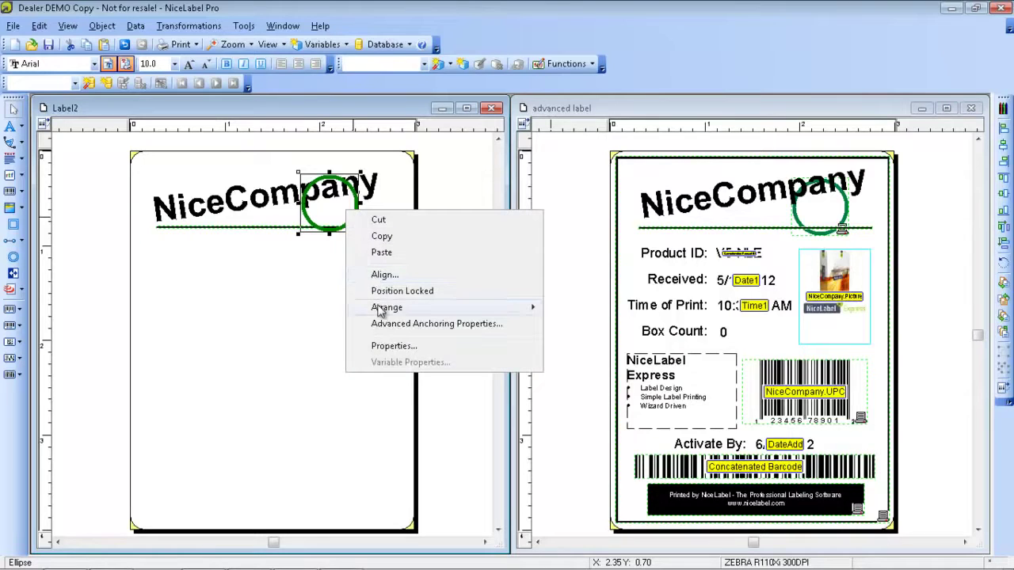
pyautogui.moveTo(380, 311)
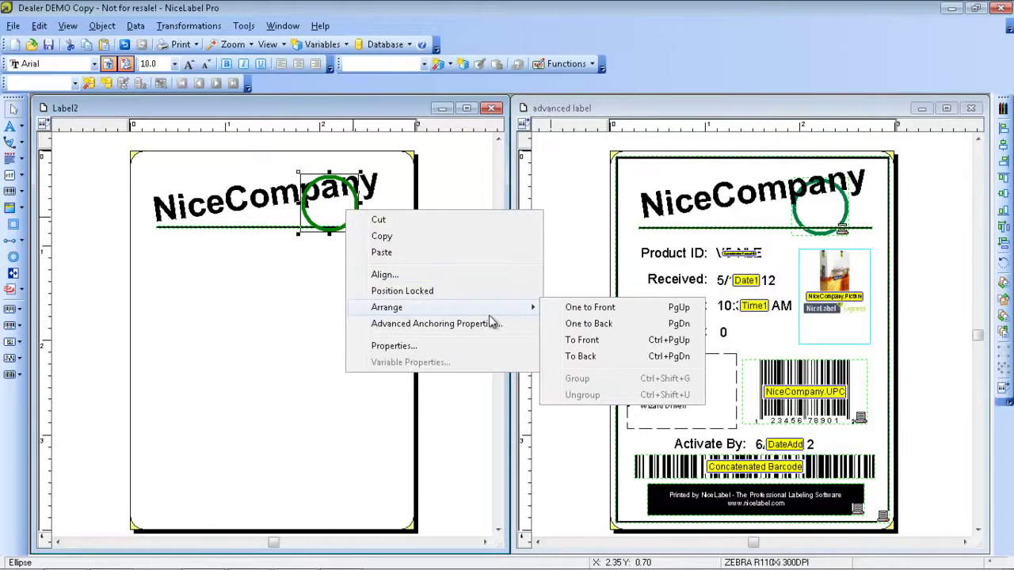
pyautogui.click(579, 358)
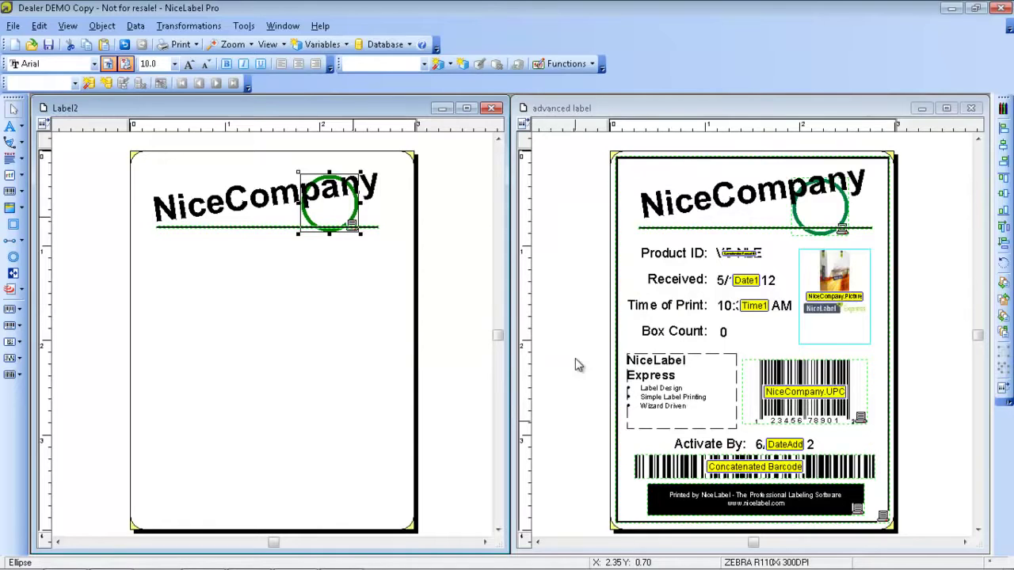
pyautogui.click(358, 259)
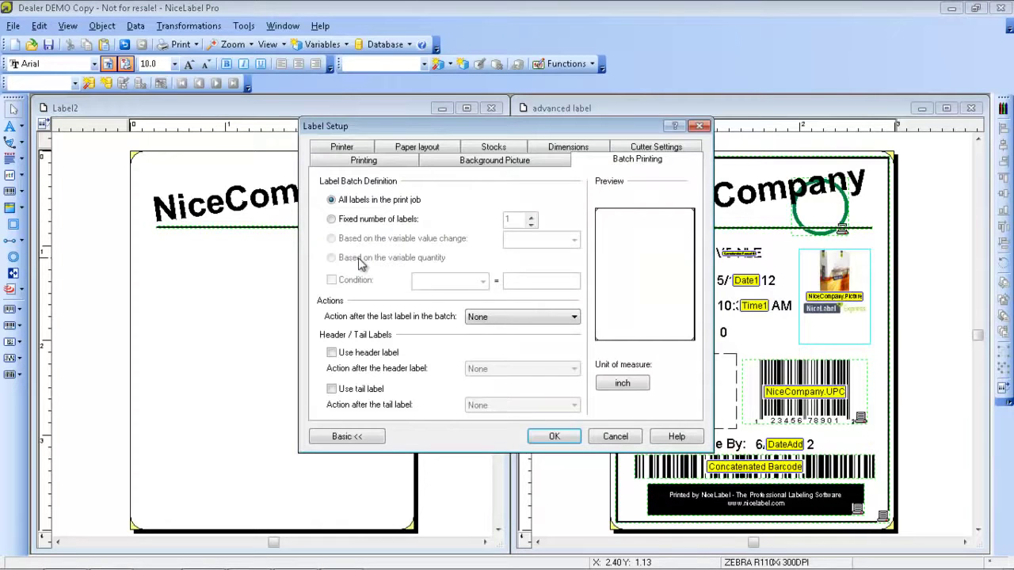
pyautogui.click(612, 442)
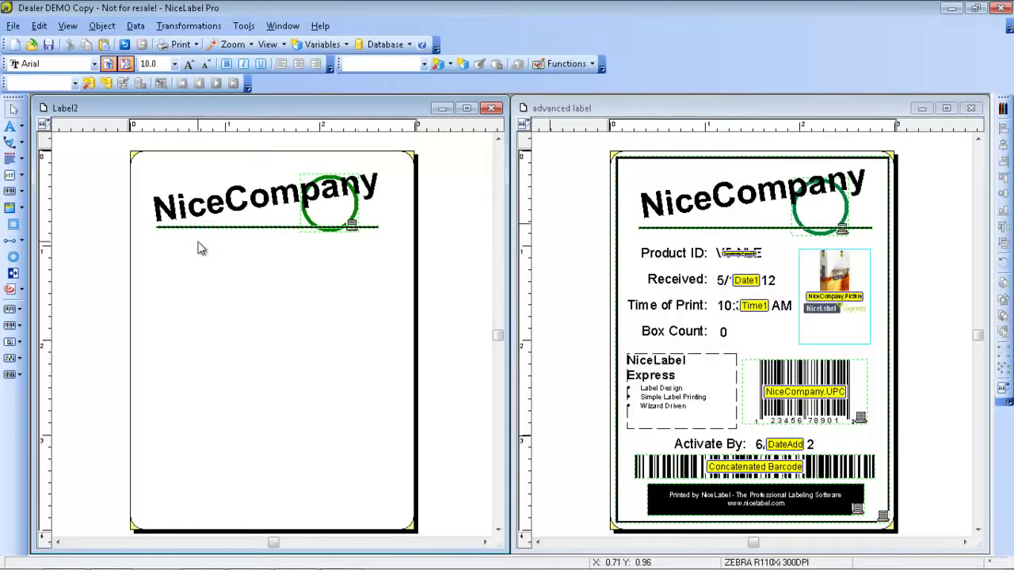
# - Add a fixed text object reading "Product ID:" just below the line's left end
pyautogui.click(11, 127)
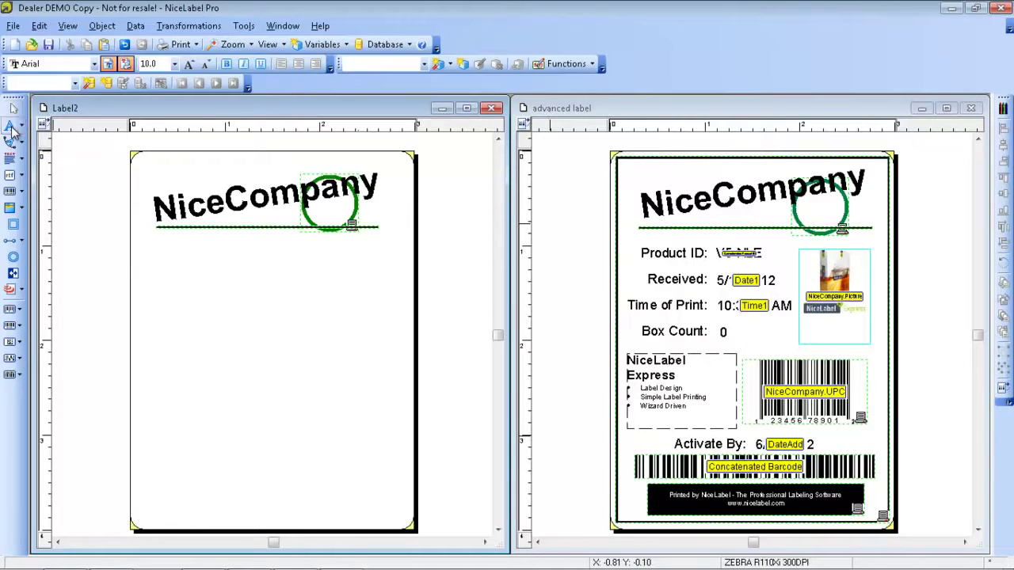
pyautogui.click(155, 246)
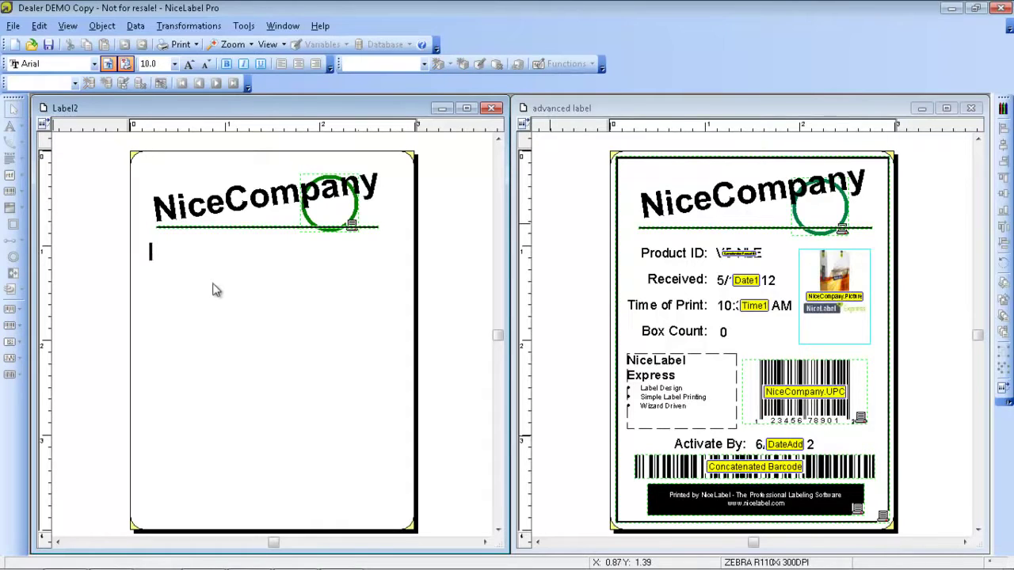
pyautogui.write('Product')
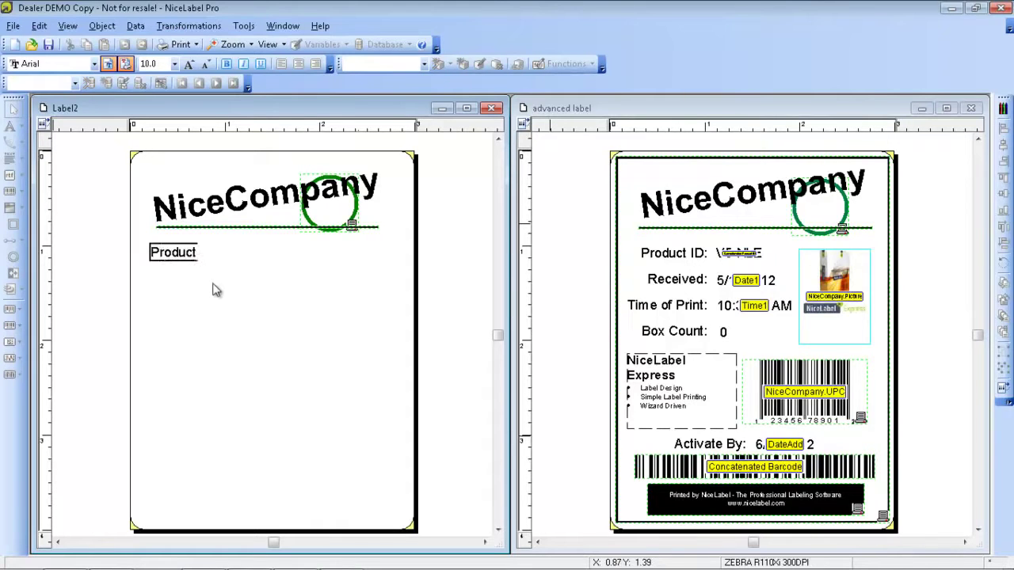
pyautogui.write(' ID:')
pyautogui.press('Escape')
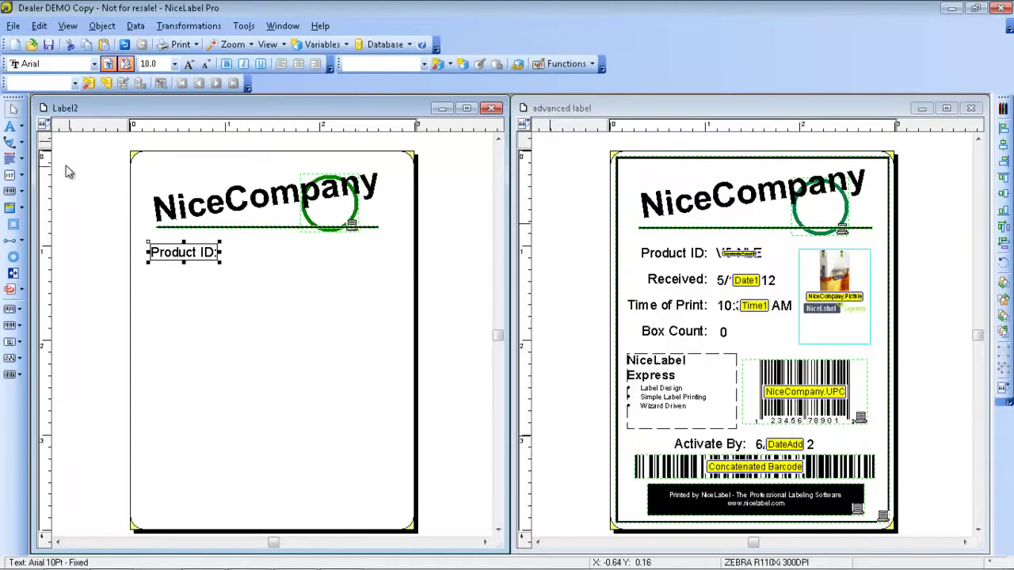
# - Add a fixed text object reading "Received:" below the Product ID text
pyautogui.click(11, 127)
pyautogui.click(188, 289)
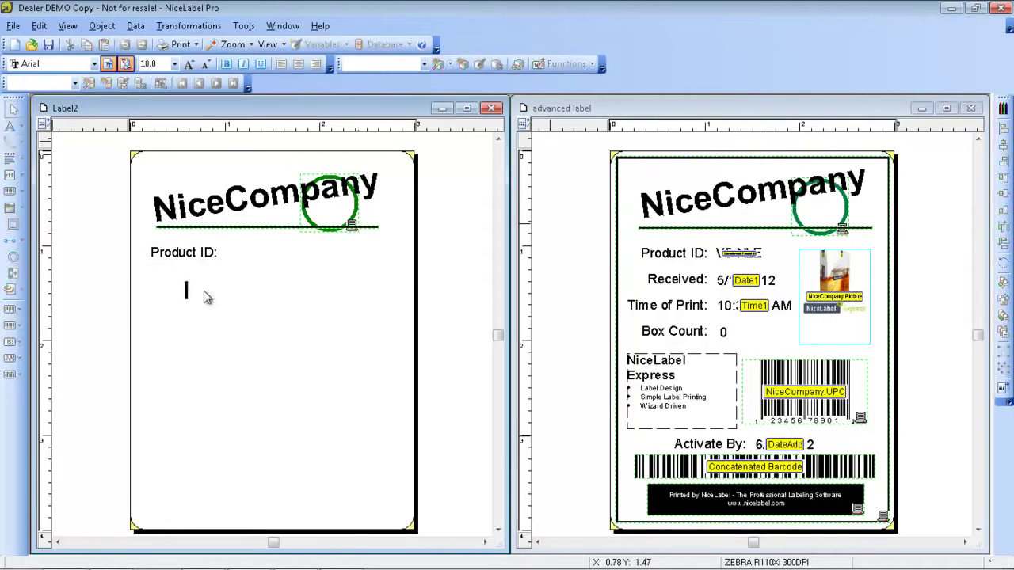
pyautogui.write('Received')
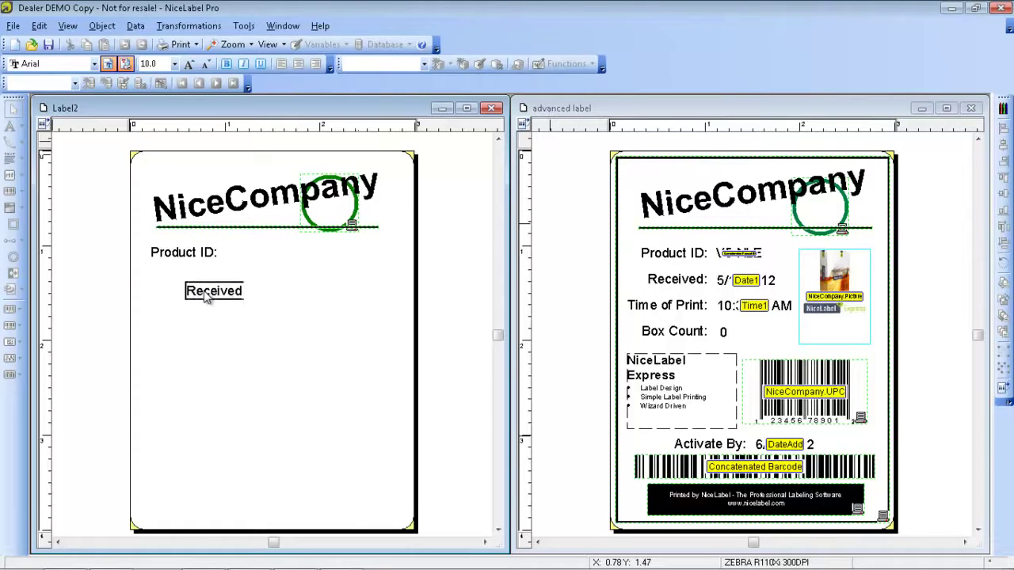
pyautogui.write(':')
pyautogui.press('Escape')
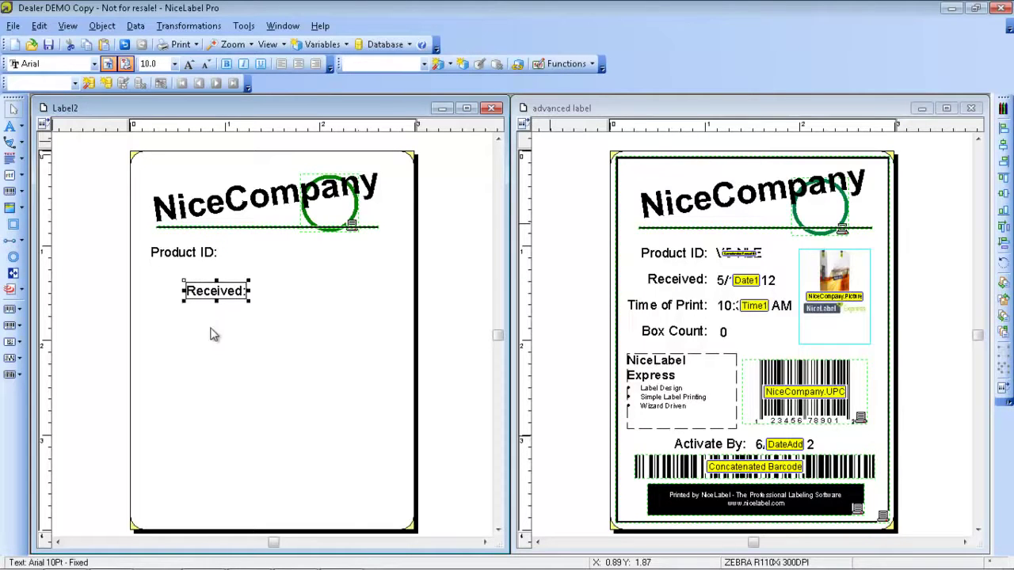
# - Add a fixed text object reading "Time of Print:" below the Received text
pyautogui.click(11, 127)
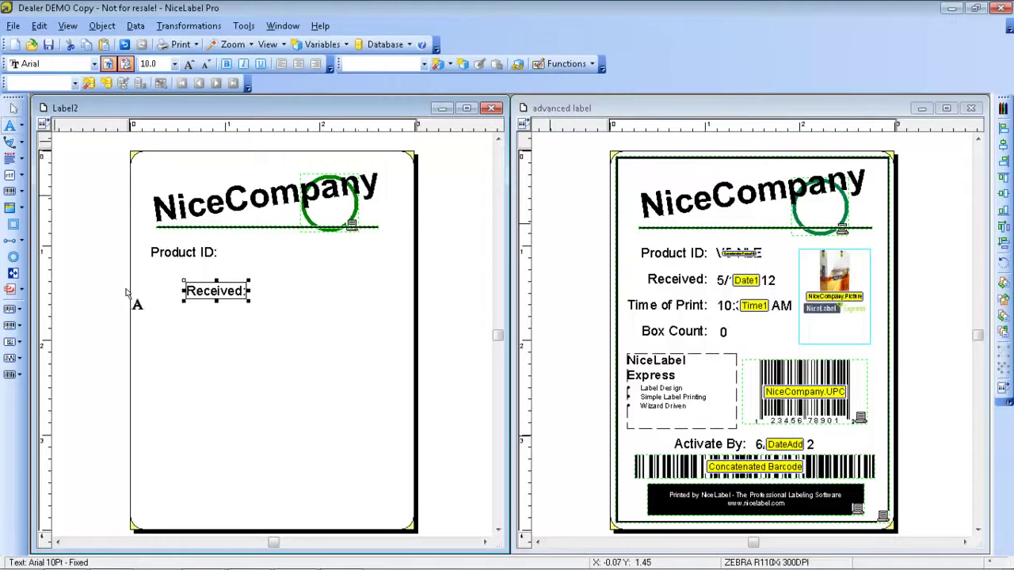
pyautogui.click(178, 322)
pyautogui.write('Time of')
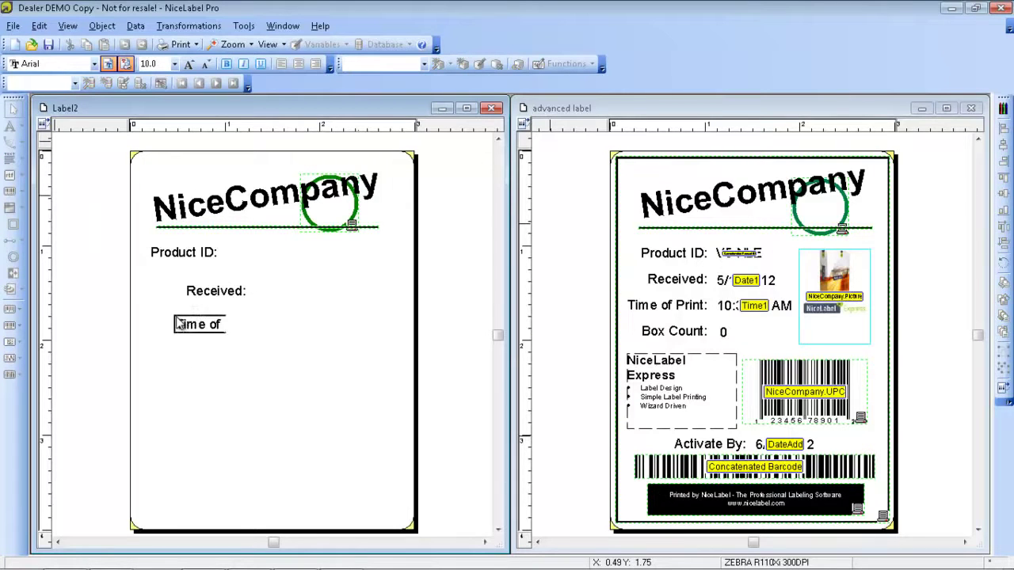
pyautogui.write(' Print:')
pyautogui.click(194, 356)
# - Add a fixed text object reading "Box Count:" below the Time of Print text
pyautogui.click(9, 126)
pyautogui.click(167, 355)
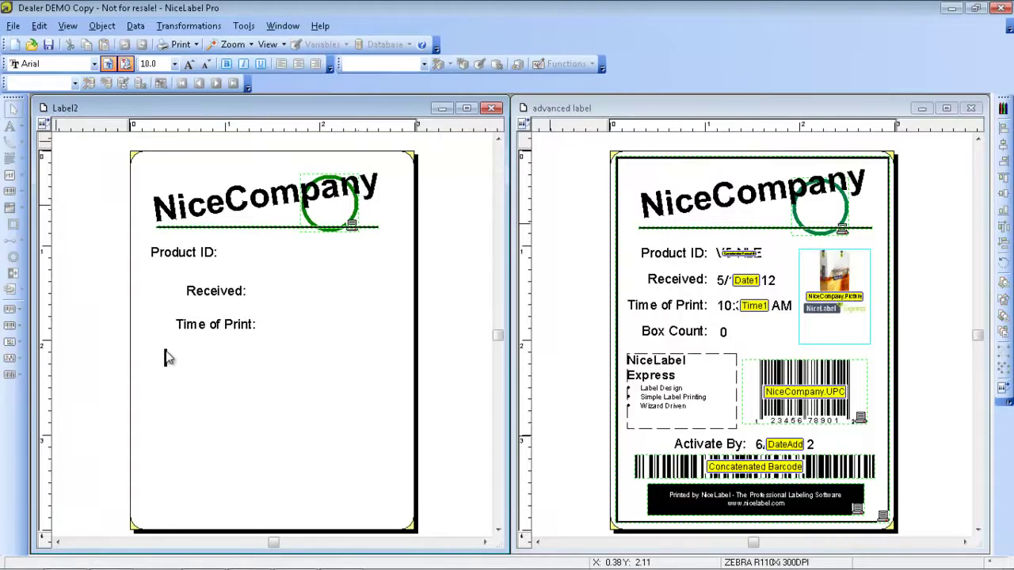
pyautogui.write('Box Count:')
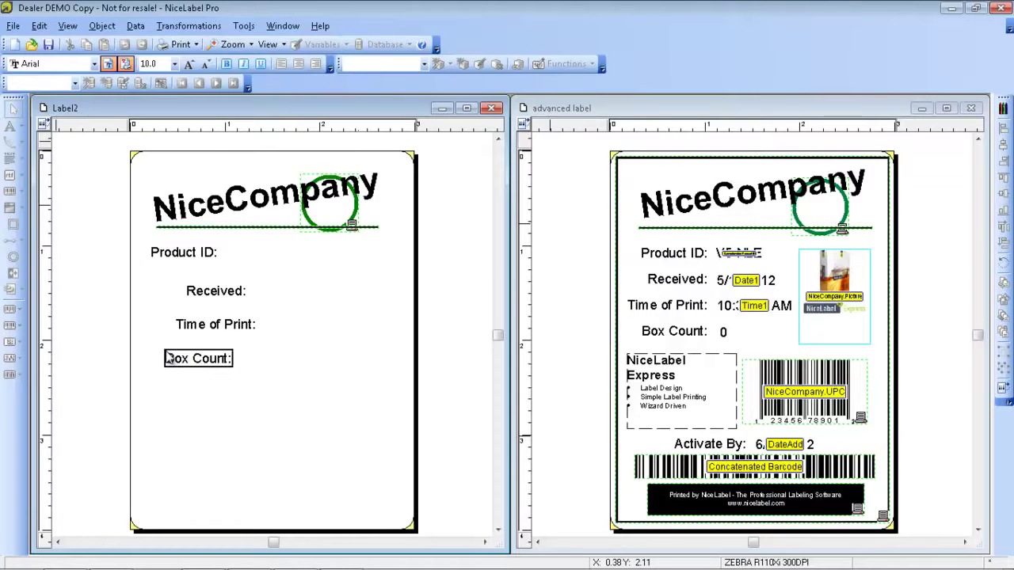
pyautogui.click(293, 384)
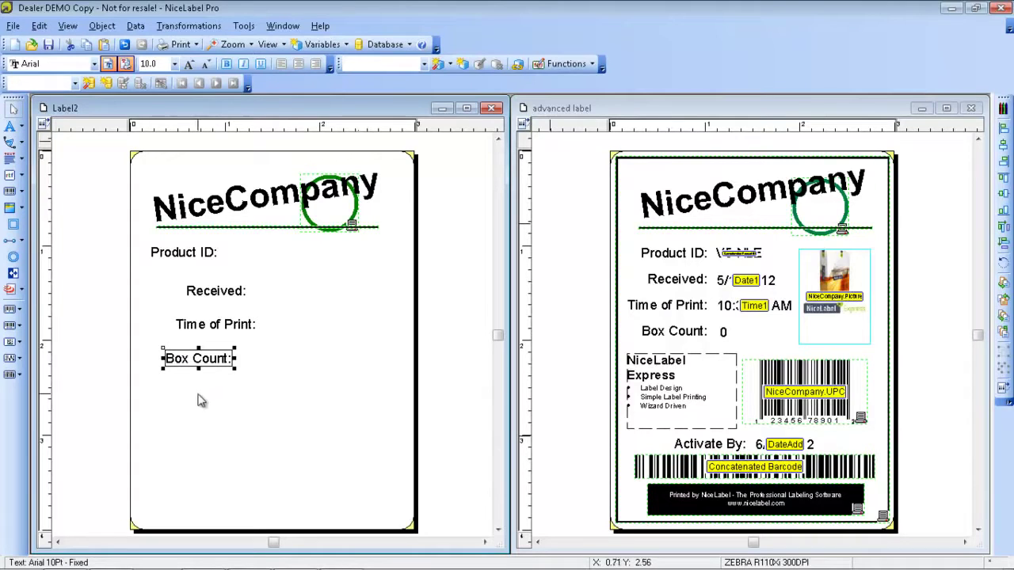
# - Left-align the four field captions, space them evenly vertically, and shift the group slightly toward the label's left edge
pyautogui.moveTo(192, 383); pyautogui.dragTo(186, 258)
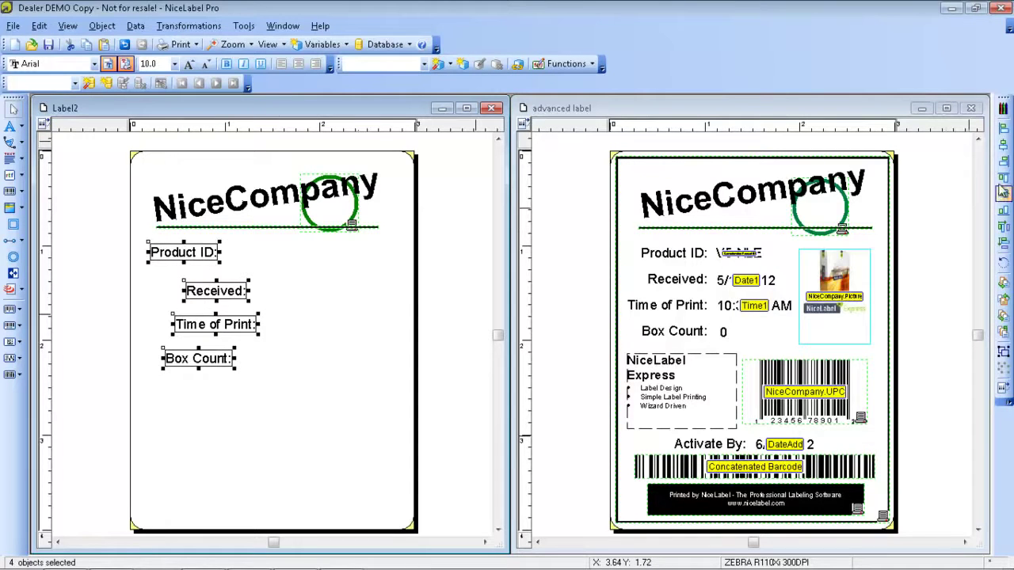
pyautogui.click(1004, 130)
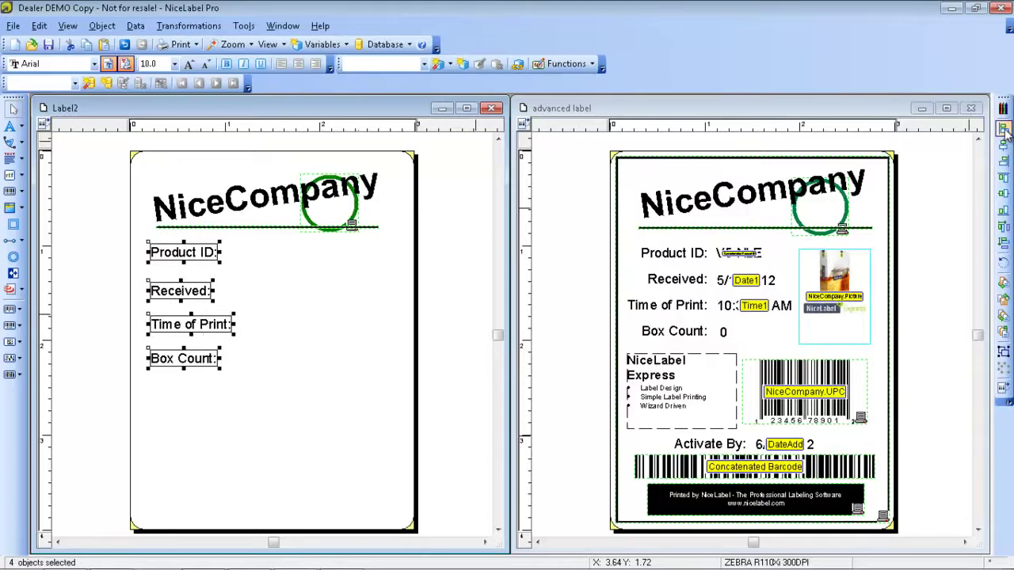
pyautogui.click(1004, 244)
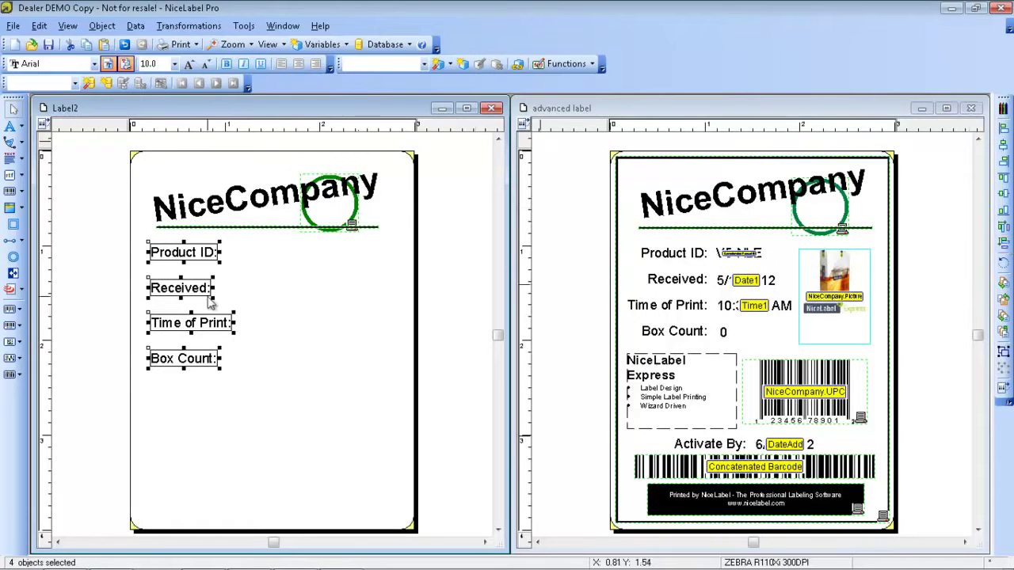
pyautogui.moveTo(175, 252); pyautogui.dragTo(171, 251)
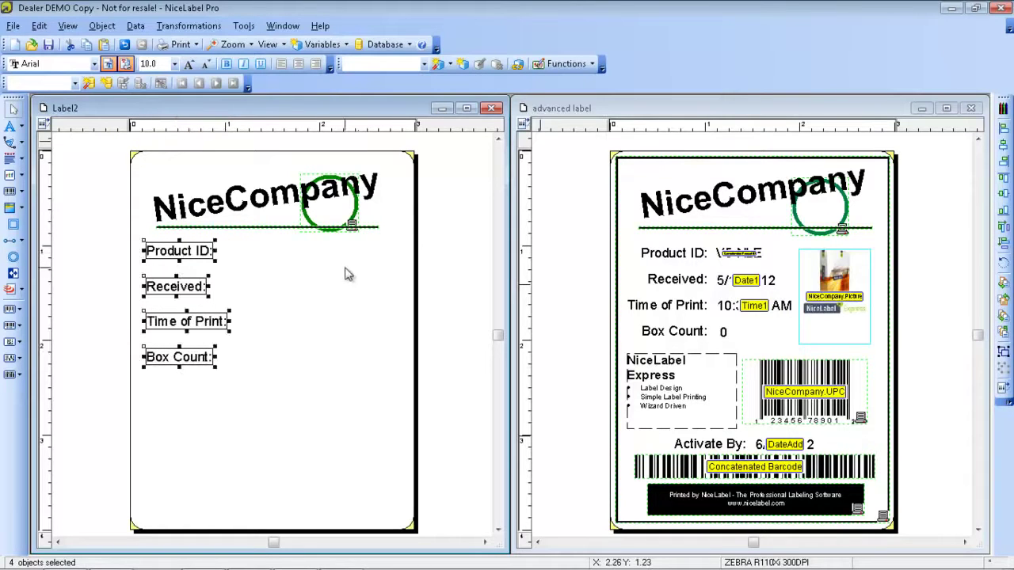
# - Nudge the green line and circle under the NiceCompany heading slightly upward together
pyautogui.click(382, 250)
pyautogui.moveTo(393, 238); pyautogui.dragTo(249, 193)
pyautogui.click(293, 276)
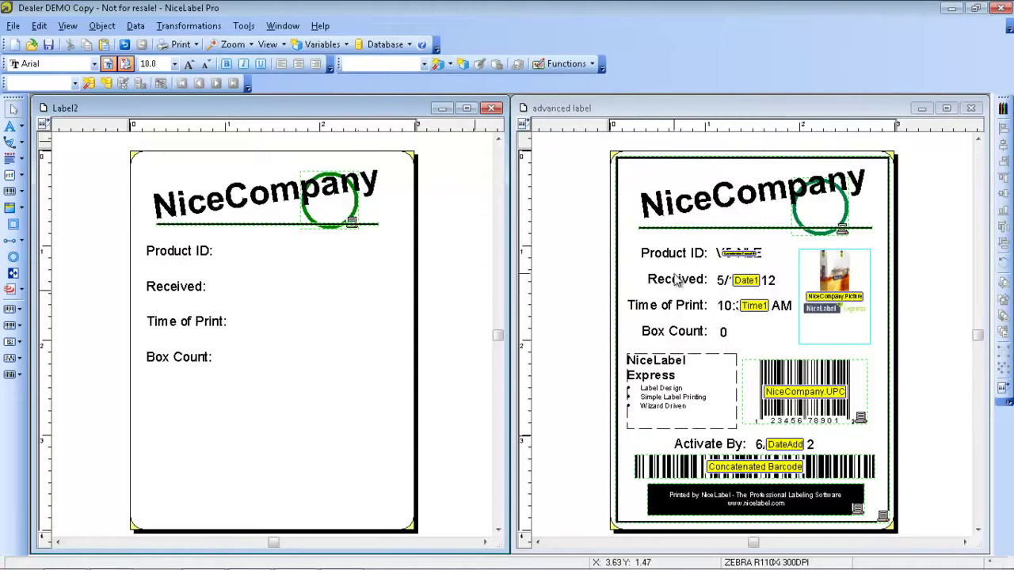
# - Right-align the four field captions with each other and shift the group slightly to the left
pyautogui.moveTo(190, 412); pyautogui.dragTo(205, 251)
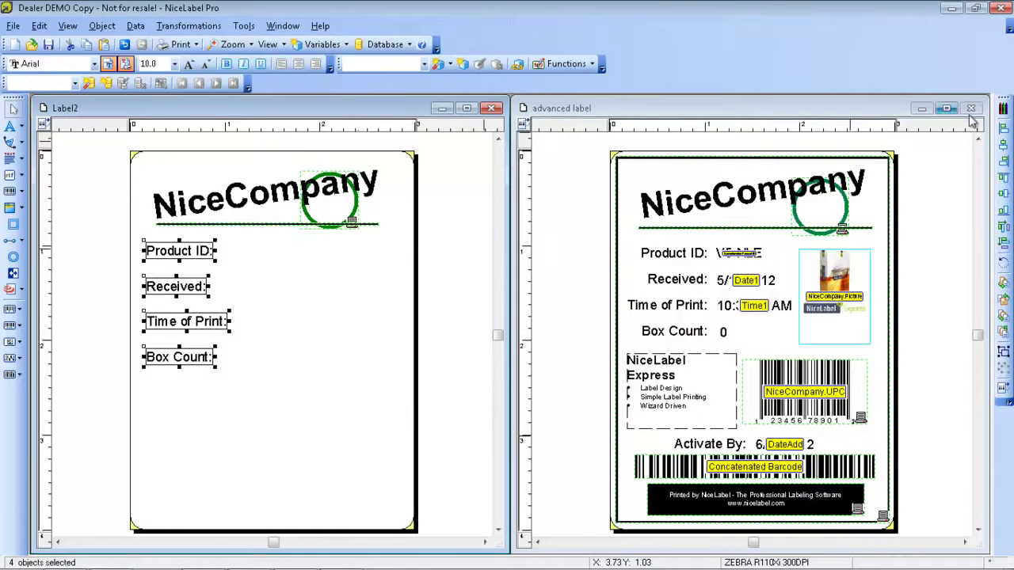
pyautogui.click(1004, 160)
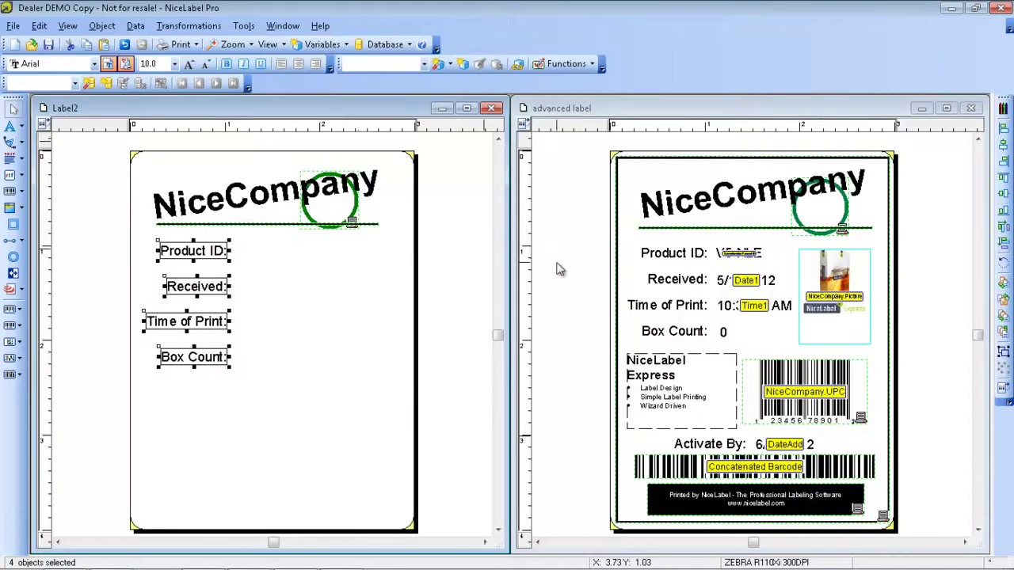
pyautogui.moveTo(223, 250); pyautogui.dragTo(212, 251)
pyautogui.click(309, 355)
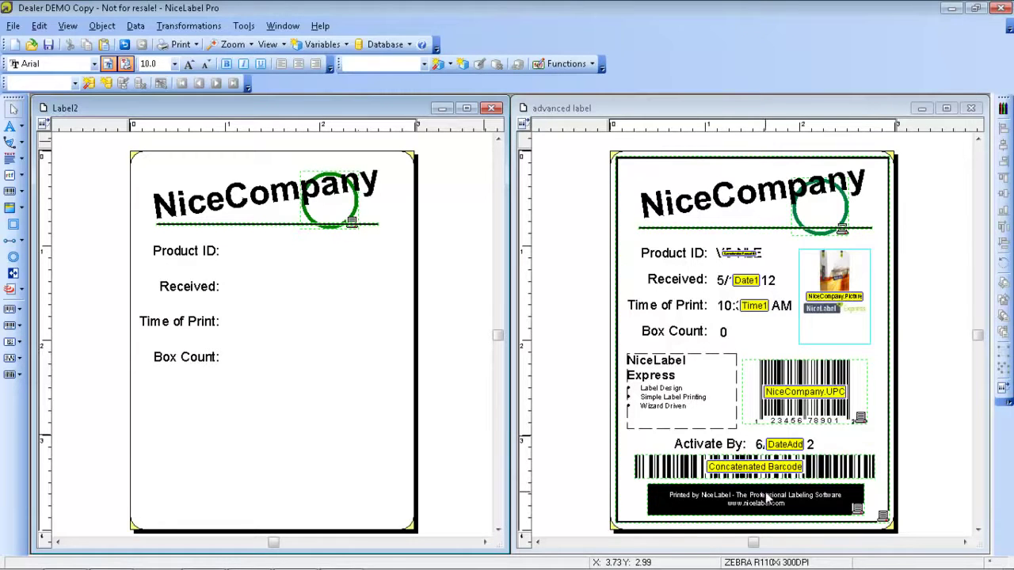
# - Move the black inverse block off the footer text in the advanced label and copy that two-line text object
pyautogui.click(767, 497)
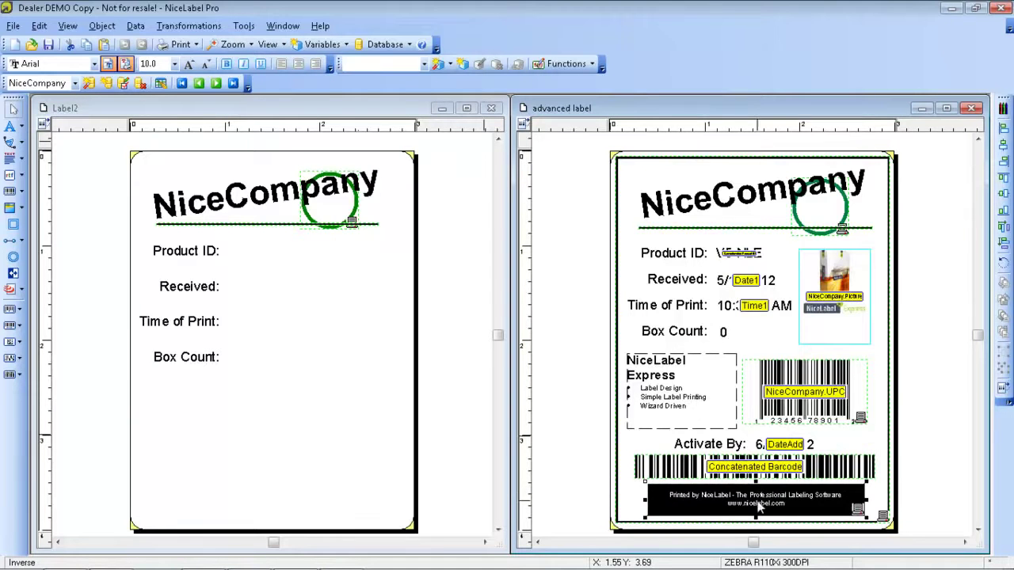
pyautogui.moveTo(756, 499)
pyautogui.mouseDown()
pyautogui.moveTo(765, 477)
pyautogui.moveTo(758, 508)
pyautogui.mouseUp()
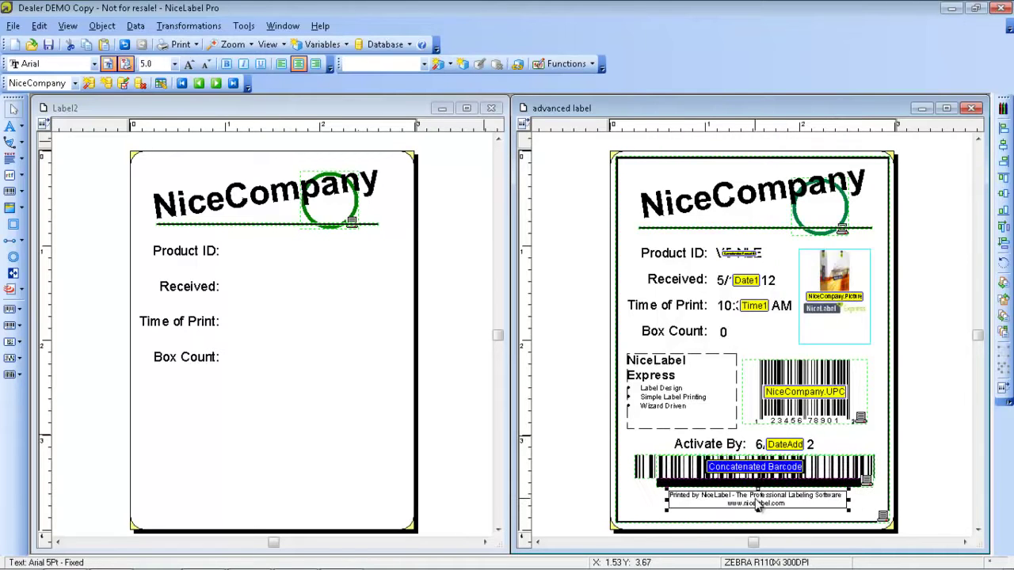
pyautogui.rightClick(748, 493)
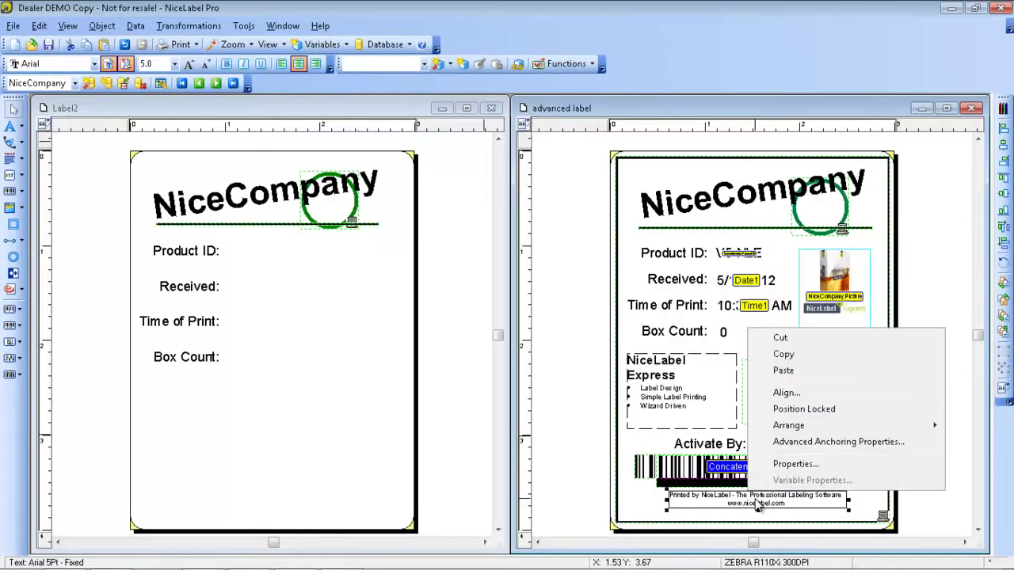
pyautogui.click(783, 354)
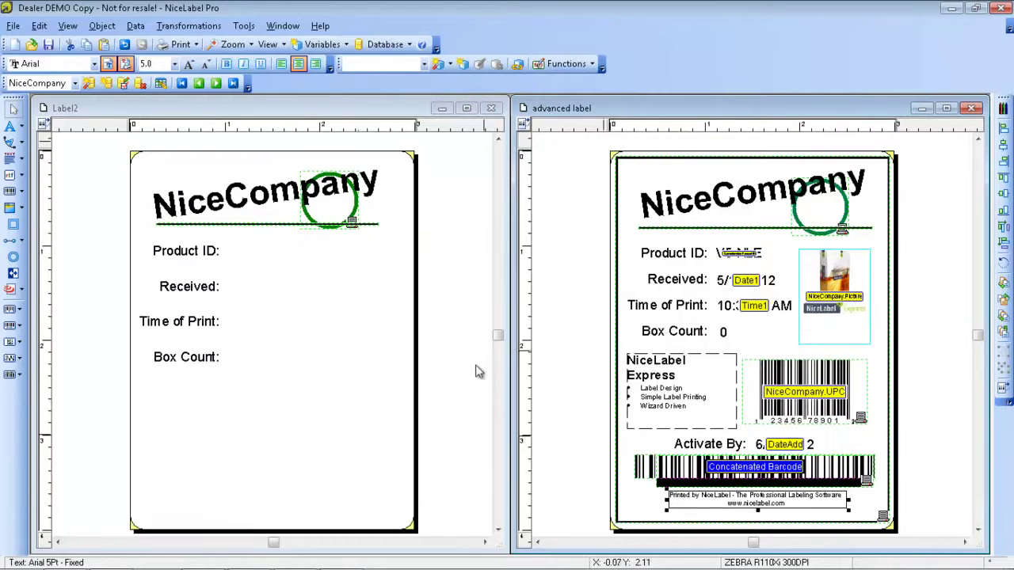
# - Paste the copied footer text into Label2 and position it centered near the label's bottom edge
pyautogui.click(315, 117)
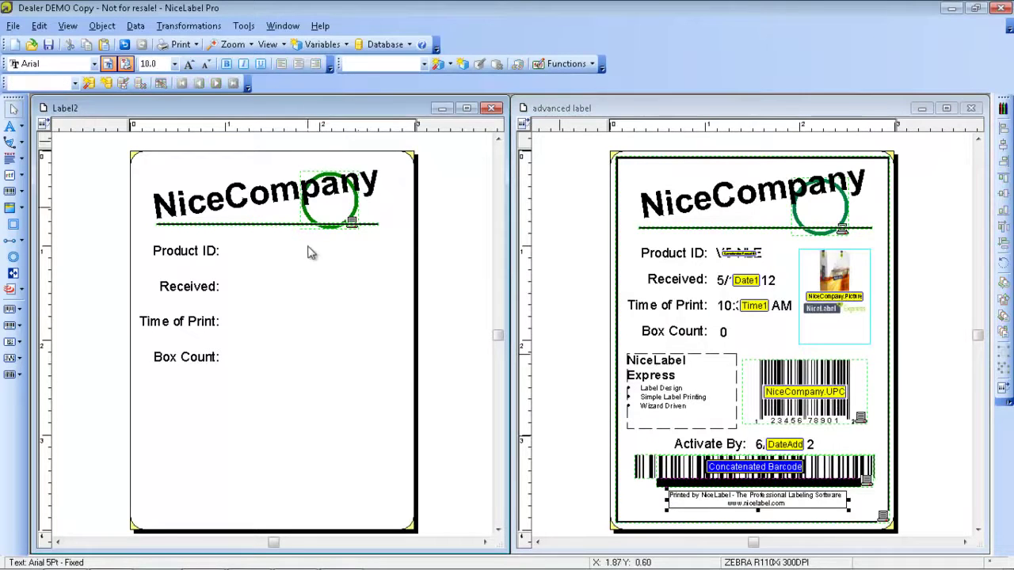
pyautogui.rightClick(249, 424)
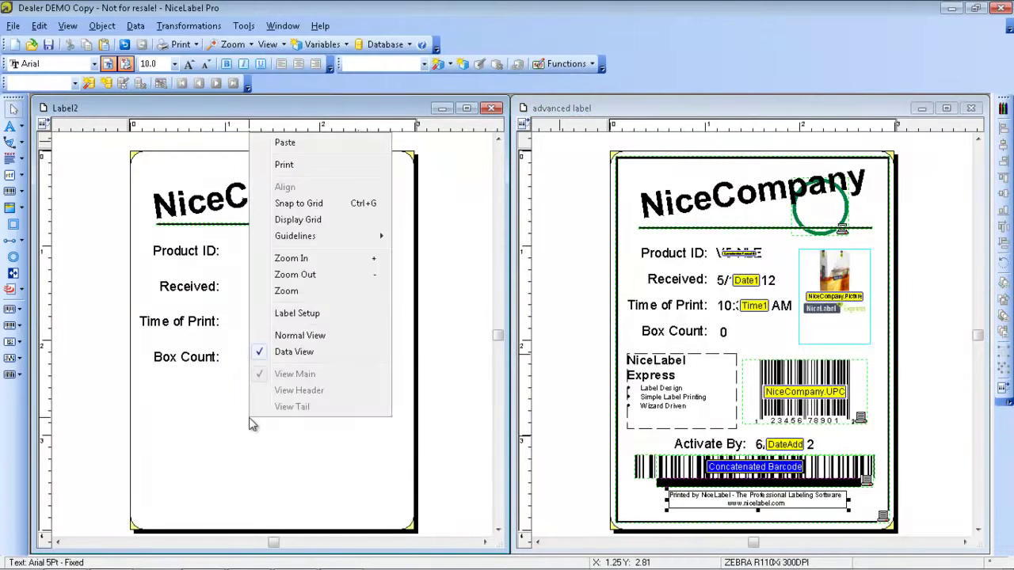
pyautogui.click(285, 144)
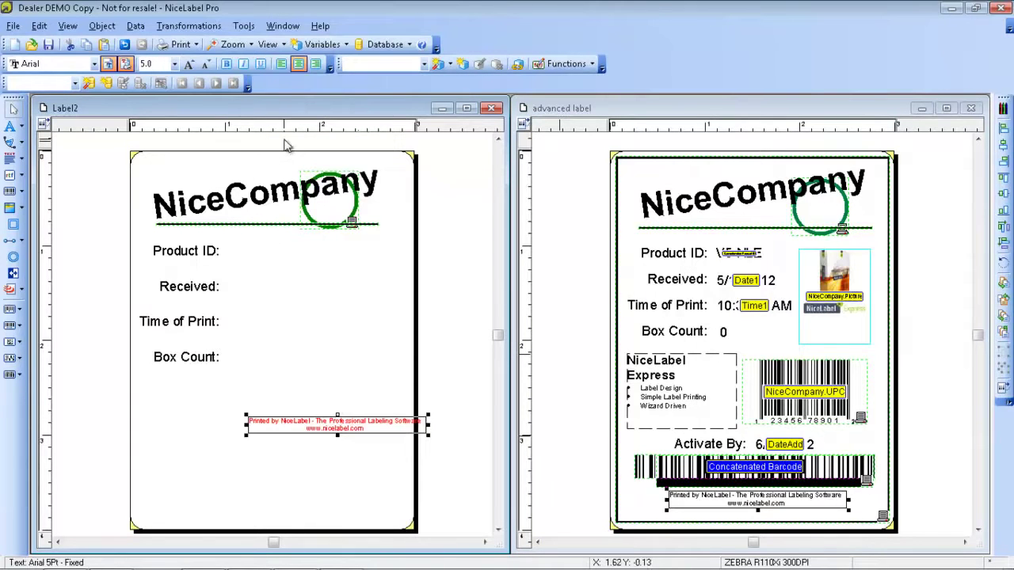
pyautogui.moveTo(300, 425); pyautogui.dragTo(239, 511)
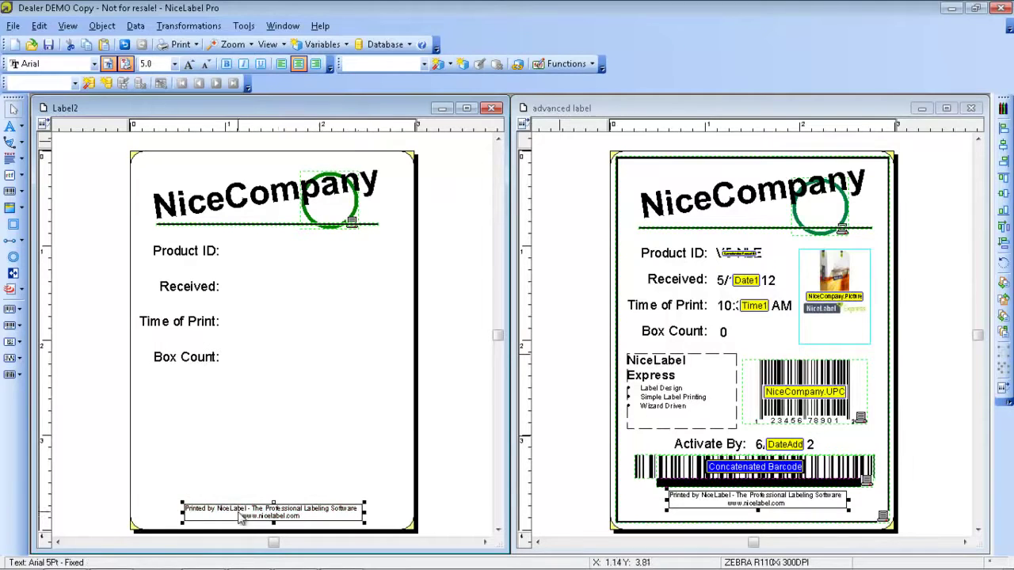
pyautogui.click(251, 472)
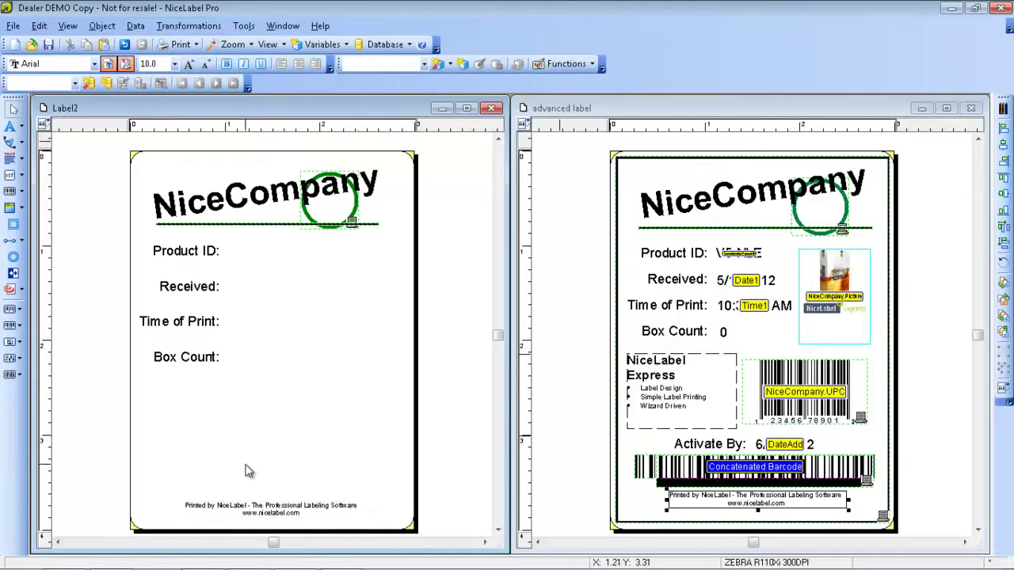
# - Draw an inverse object about 2 inches wide over the footer text so it reads white on black
pyautogui.click(13, 273)
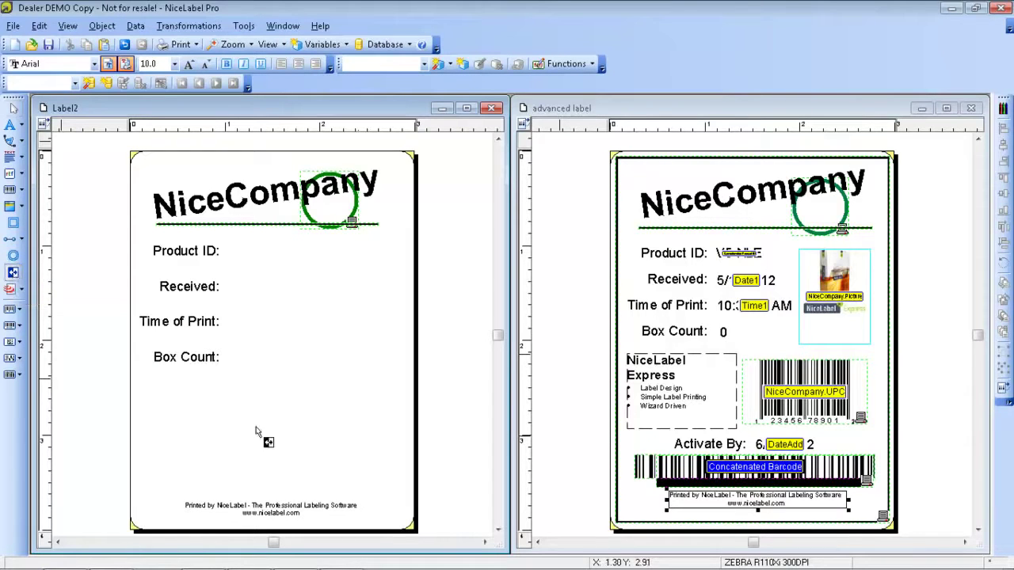
pyautogui.moveTo(172, 492); pyautogui.dragTo(369, 524)
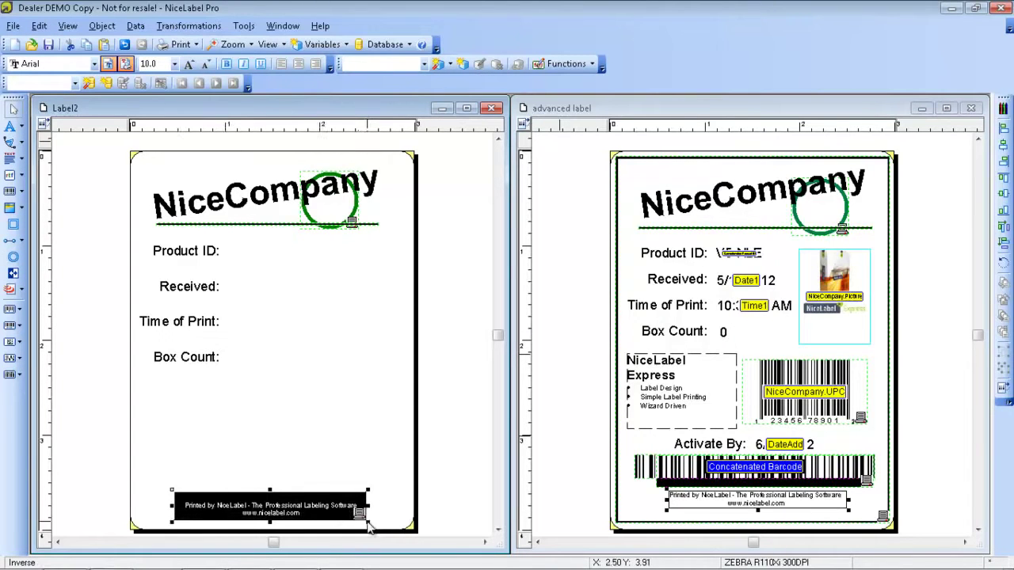
pyautogui.click(377, 455)
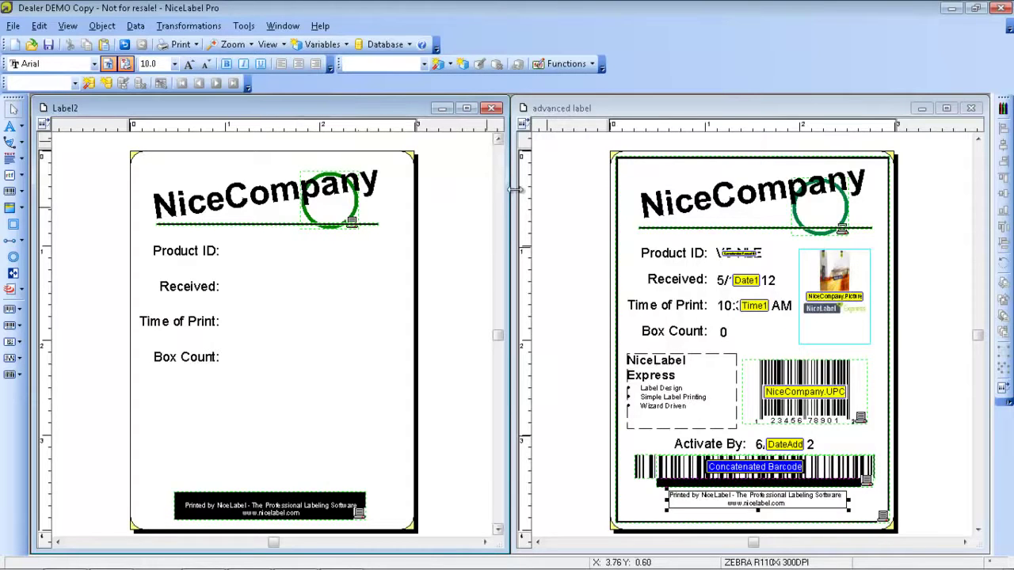
pyautogui.click(715, 110)
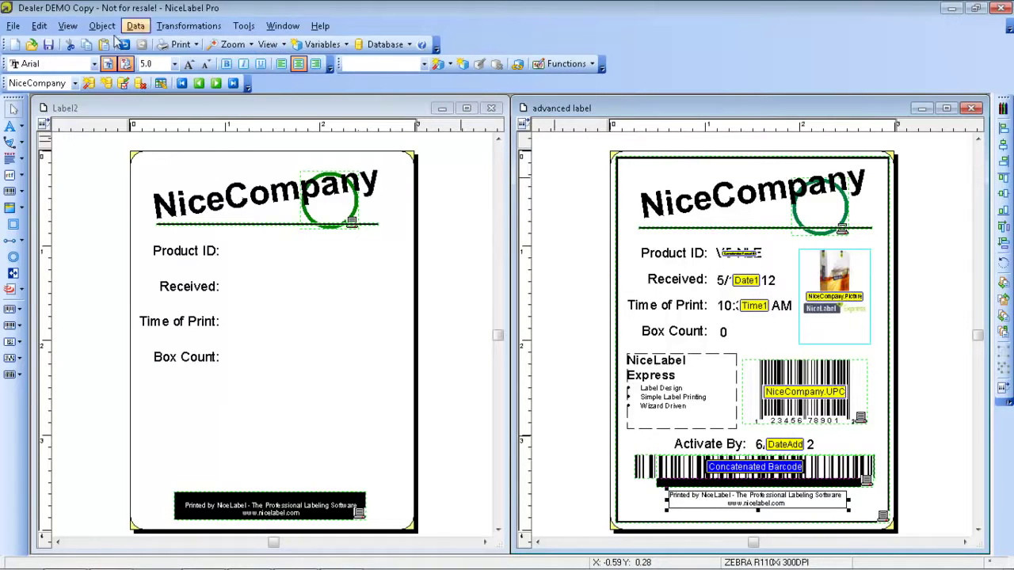
pyautogui.click(69, 26)
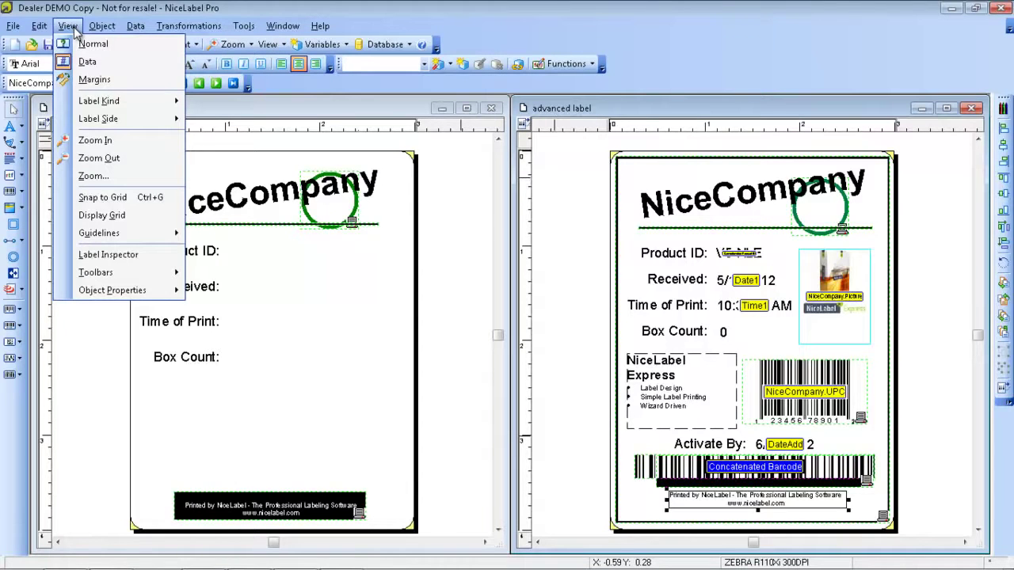
pyautogui.moveTo(41, 26)
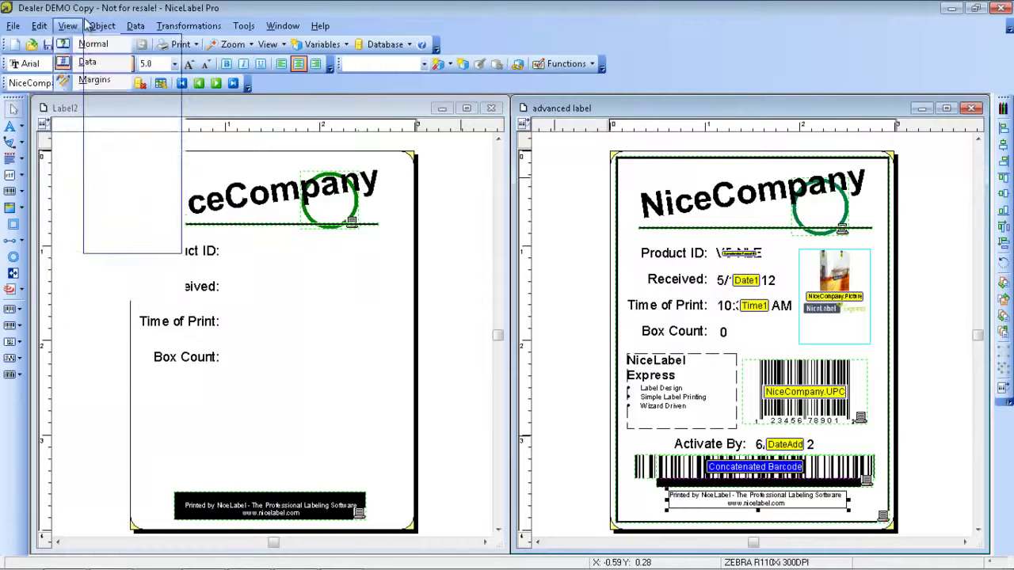
pyautogui.click(232, 200)
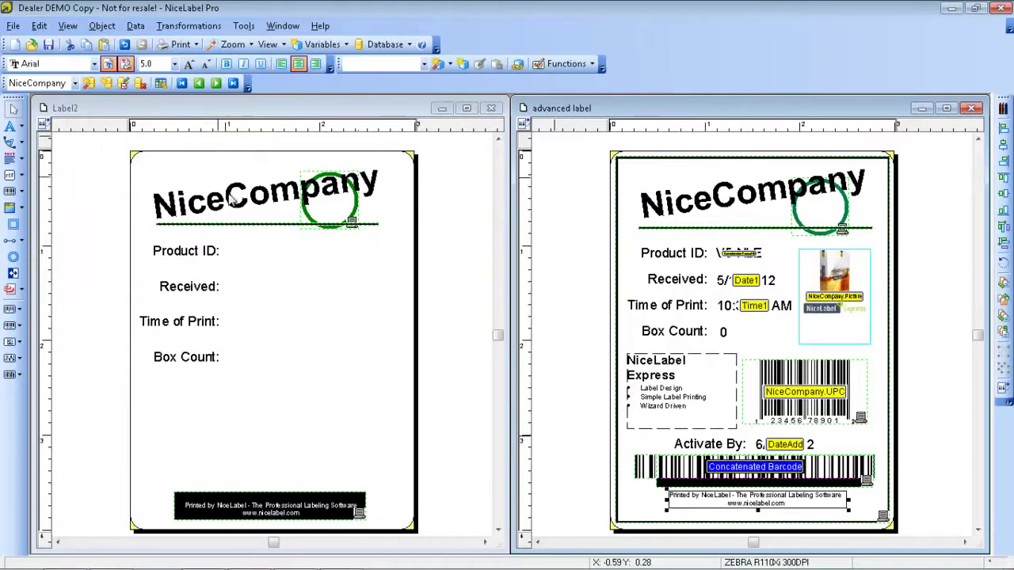
pyautogui.click(282, 317)
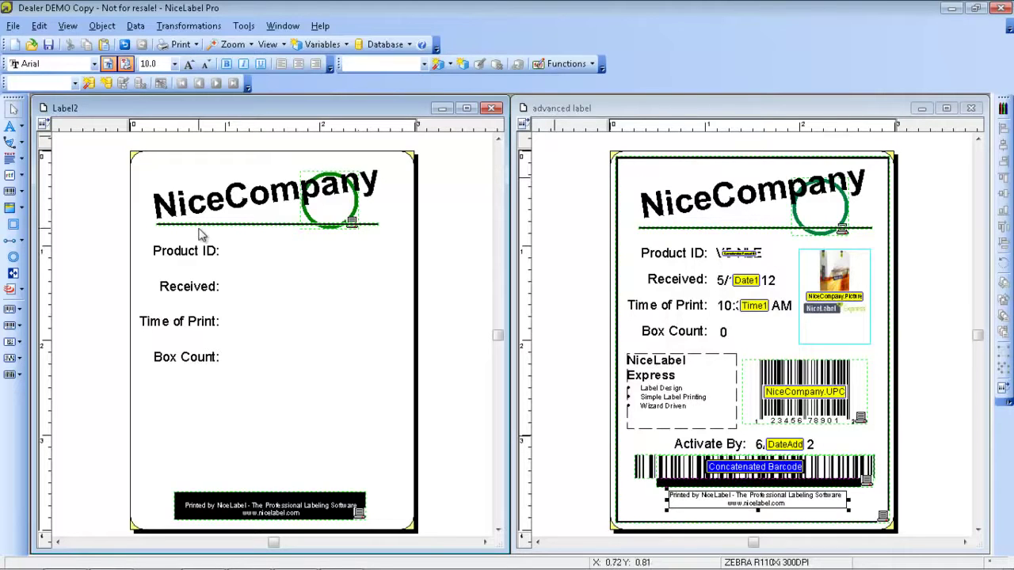
# - Add a date variable field with the M/D/YYYY format and no offset, placed directly after the Received caption
pyautogui.click(24, 130)
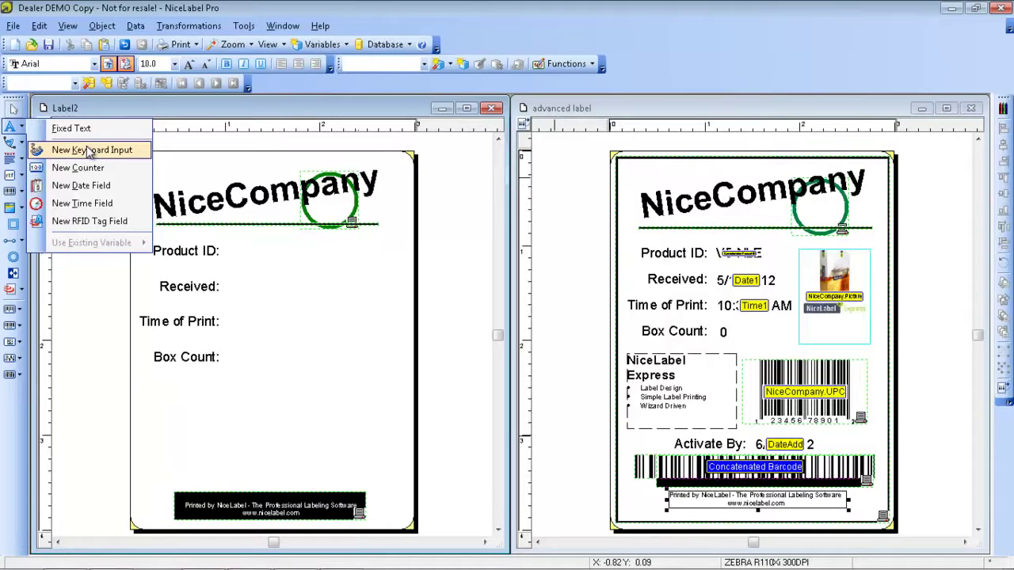
pyautogui.click(88, 187)
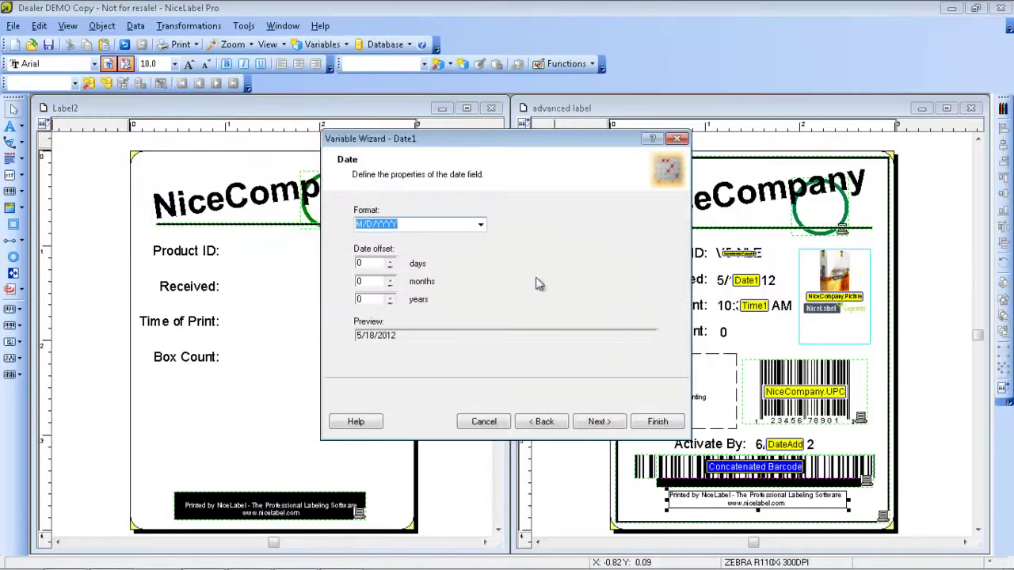
pyautogui.click(482, 225)
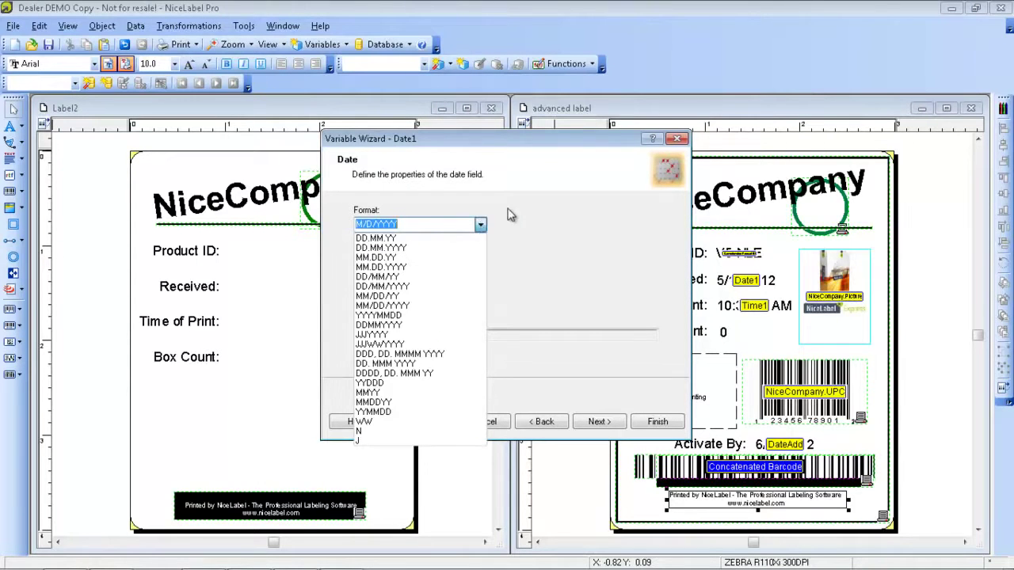
pyautogui.click(515, 207)
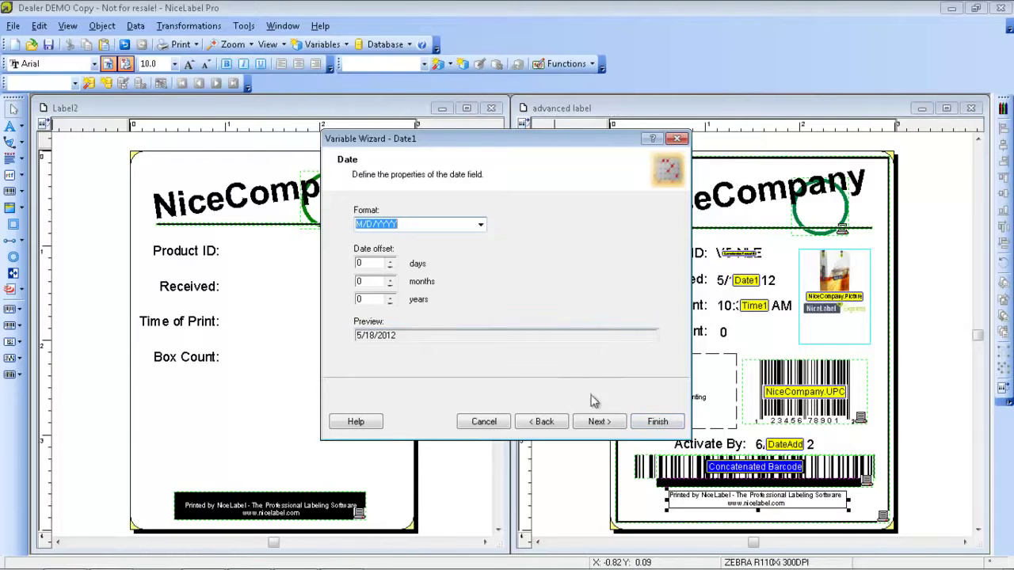
pyautogui.click(658, 422)
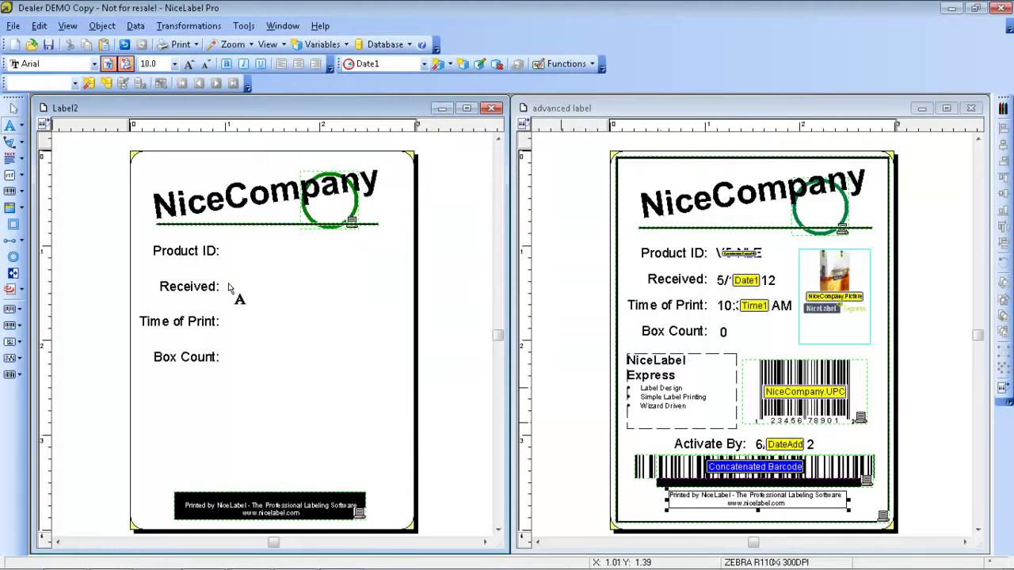
pyautogui.click(228, 289)
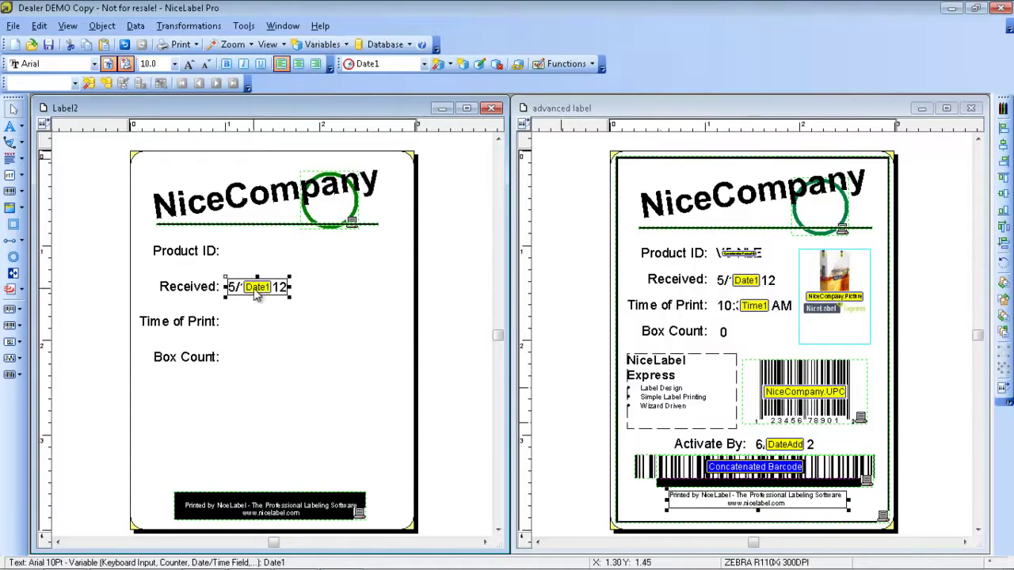
pyautogui.click(252, 325)
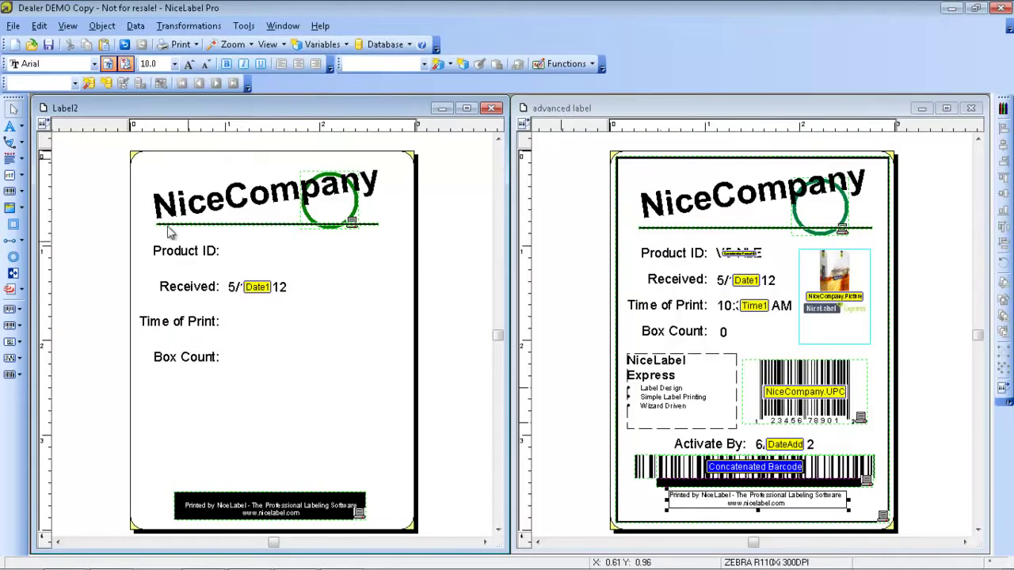
# - Add a time variable field in h:mm:ss(AM,PM) format with no offset, placed directly after the Time of Print caption
pyautogui.click(24, 131)
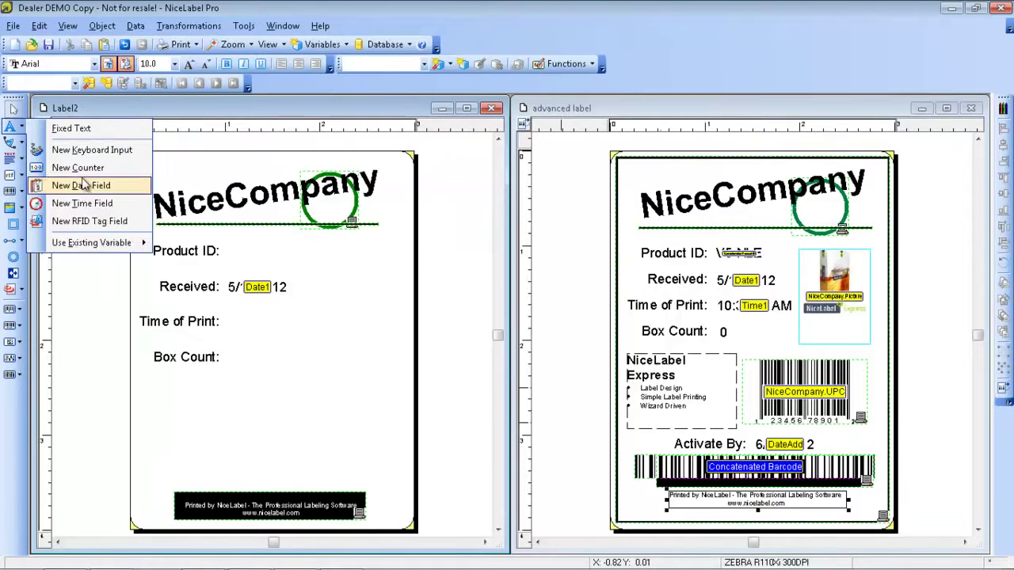
pyautogui.click(91, 207)
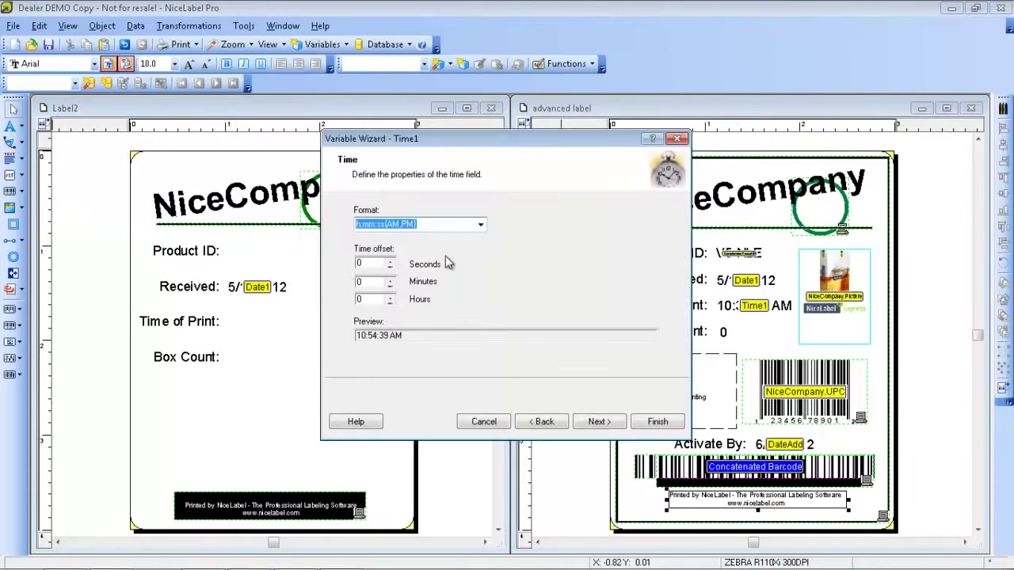
pyautogui.click(480, 226)
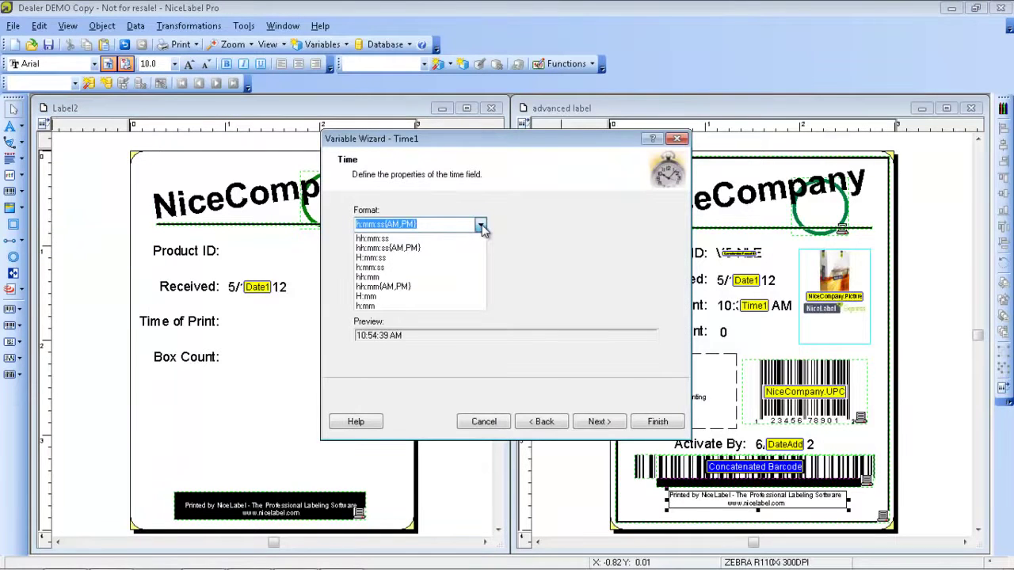
pyautogui.click(522, 240)
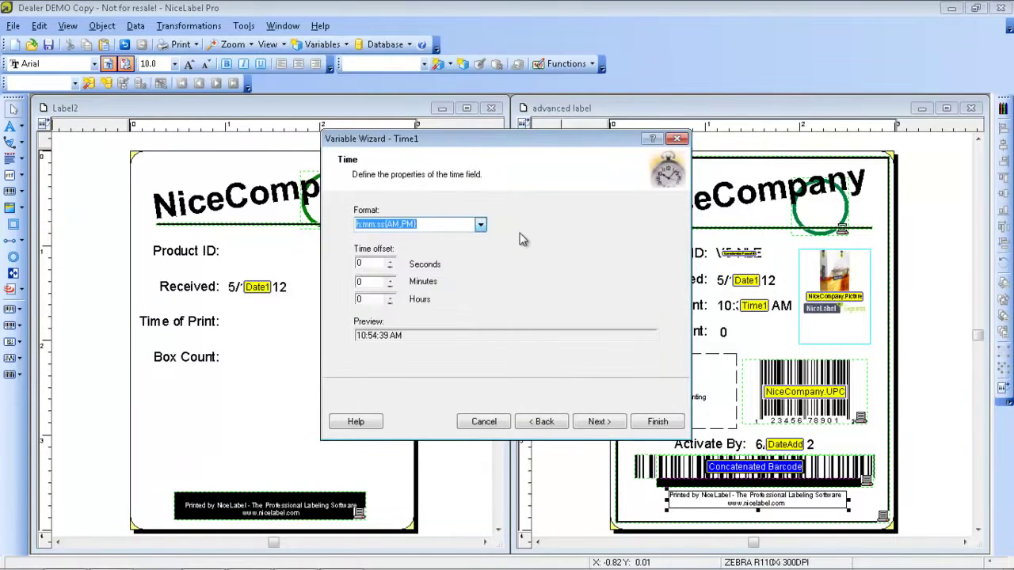
pyautogui.click(656, 421)
pyautogui.click(228, 317)
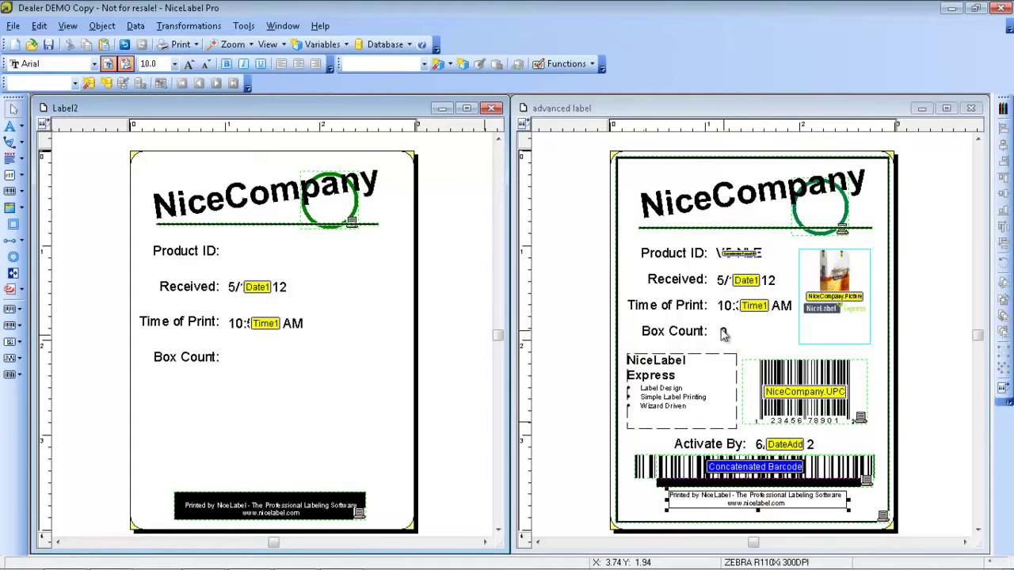
# - Show the internal variables in Label2's variable list and enable TotalQuantityPrinted
pyautogui.click(136, 26)
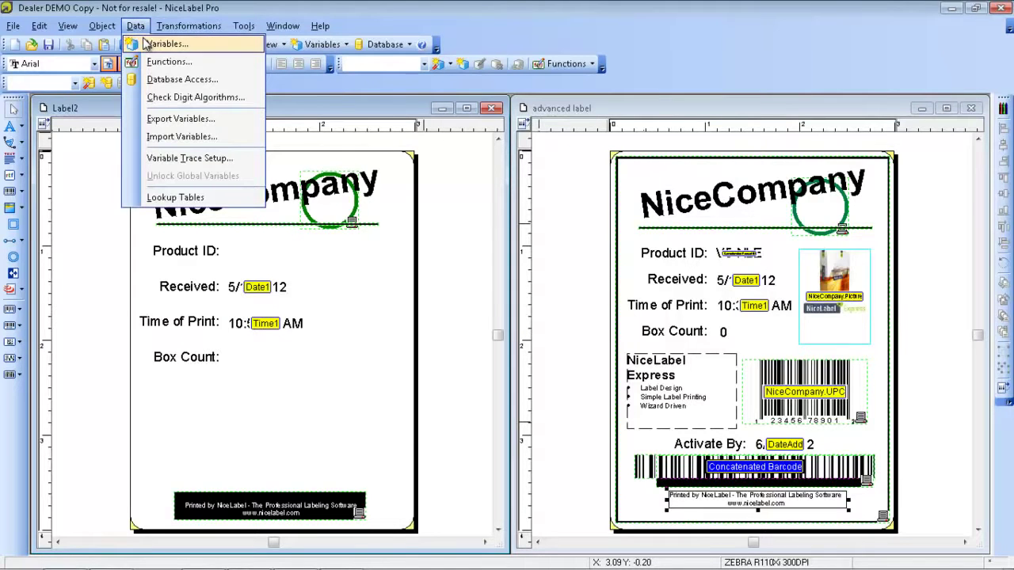
pyautogui.click(151, 44)
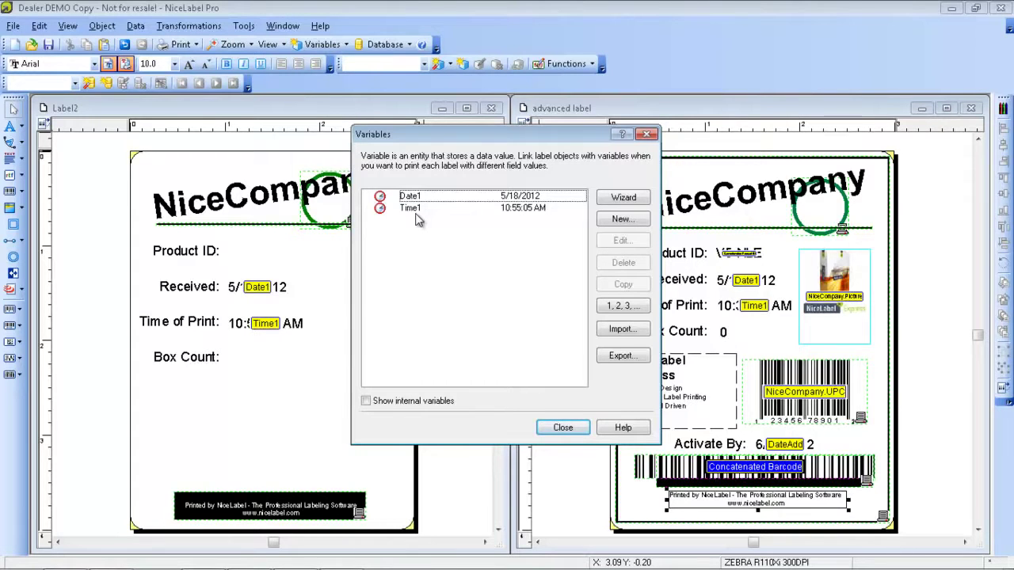
pyautogui.click(367, 402)
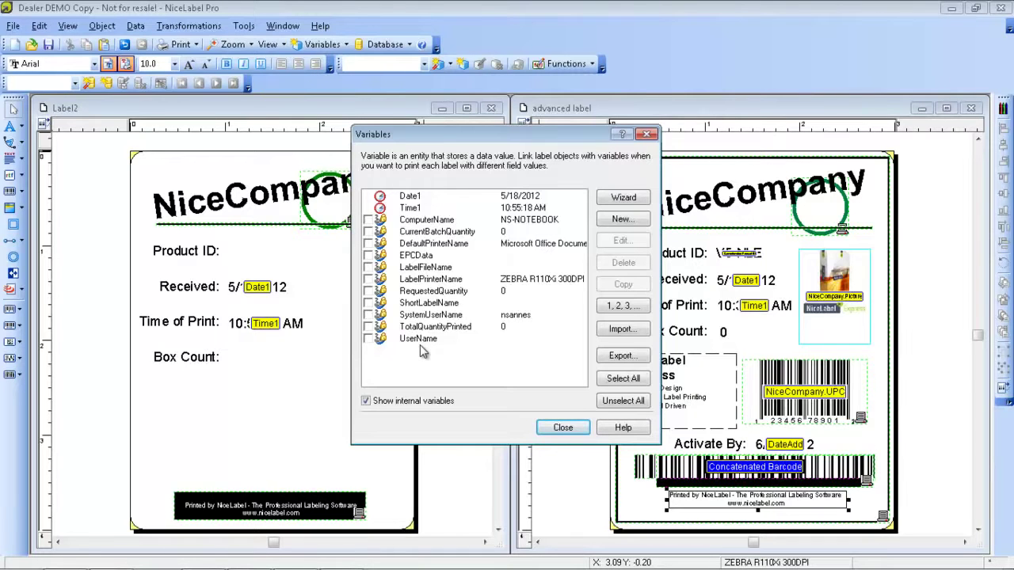
pyautogui.click(368, 328)
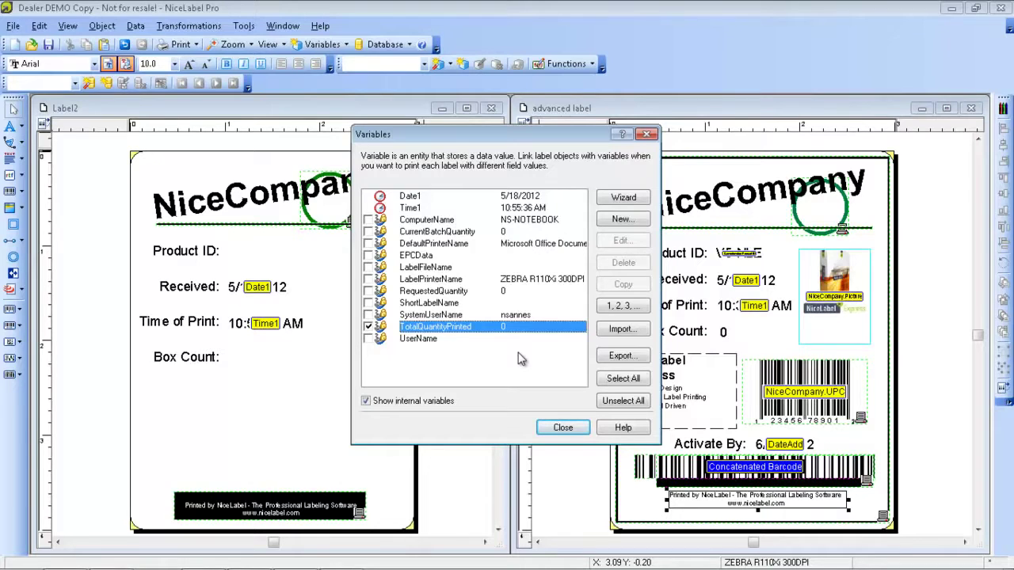
pyautogui.click(563, 427)
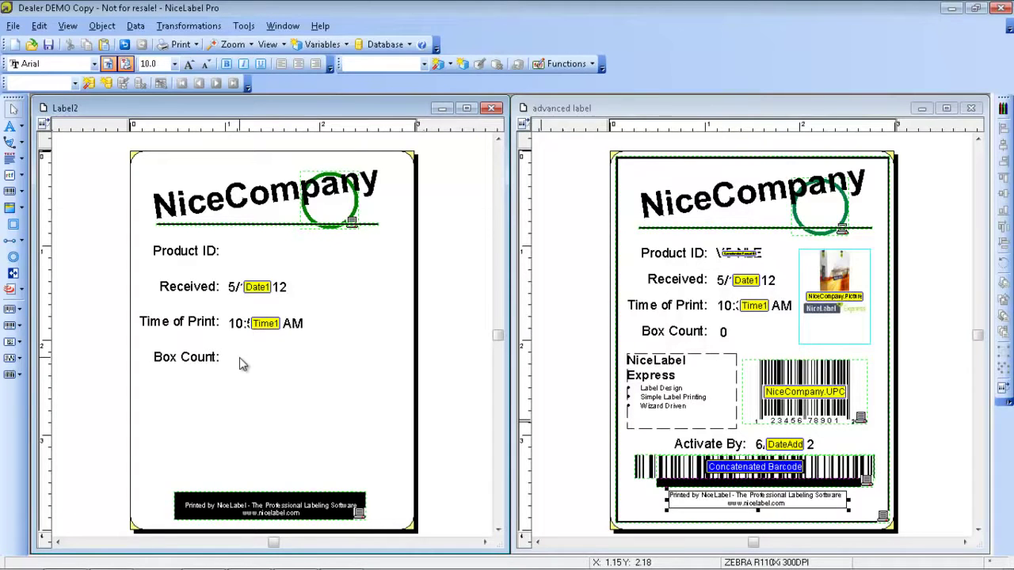
# - Place a text field linked to the existing TotalQuantityPrinted variable directly after the Box Count caption
pyautogui.click(24, 125)
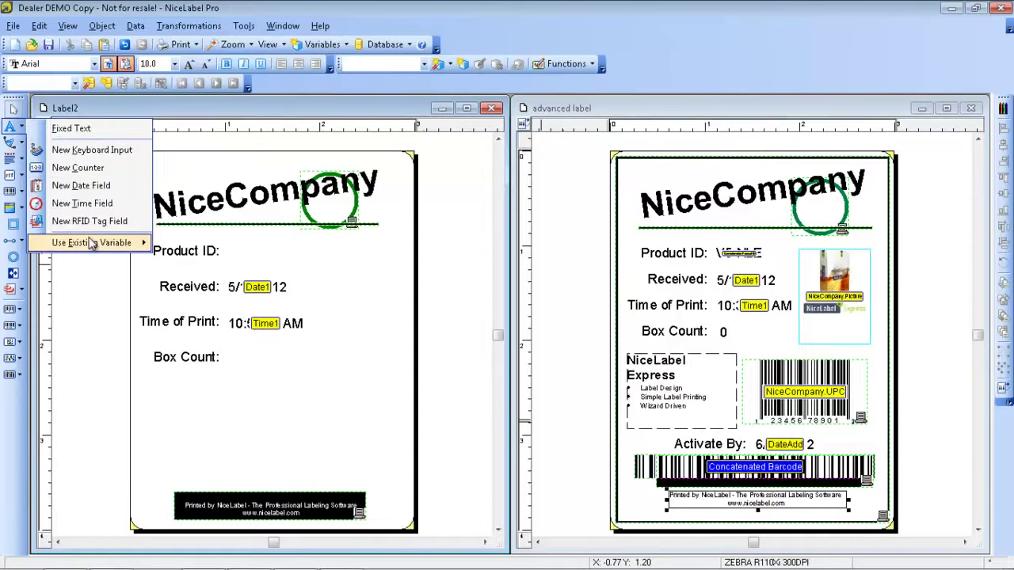
pyautogui.moveTo(91, 242)
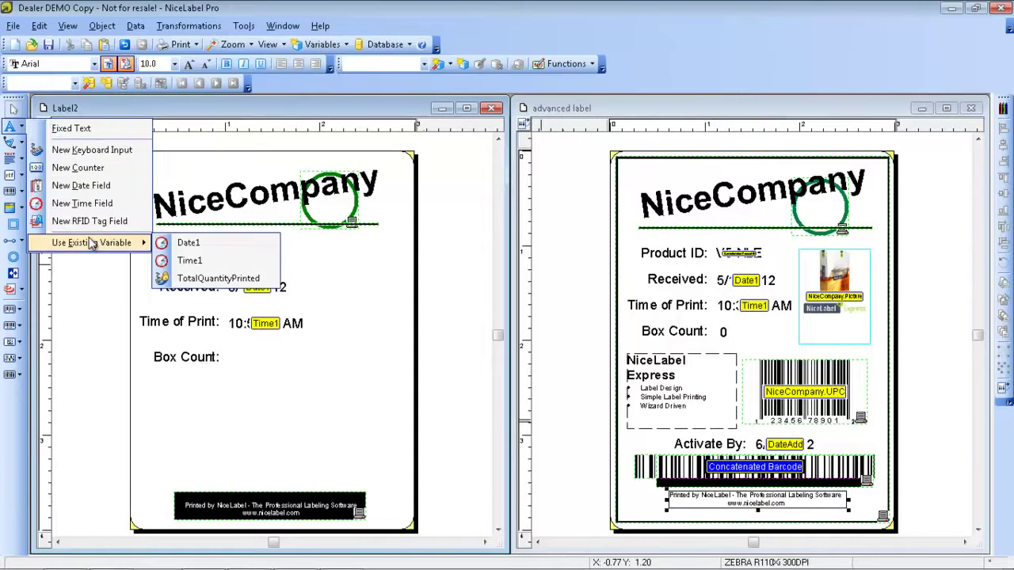
pyautogui.click(228, 279)
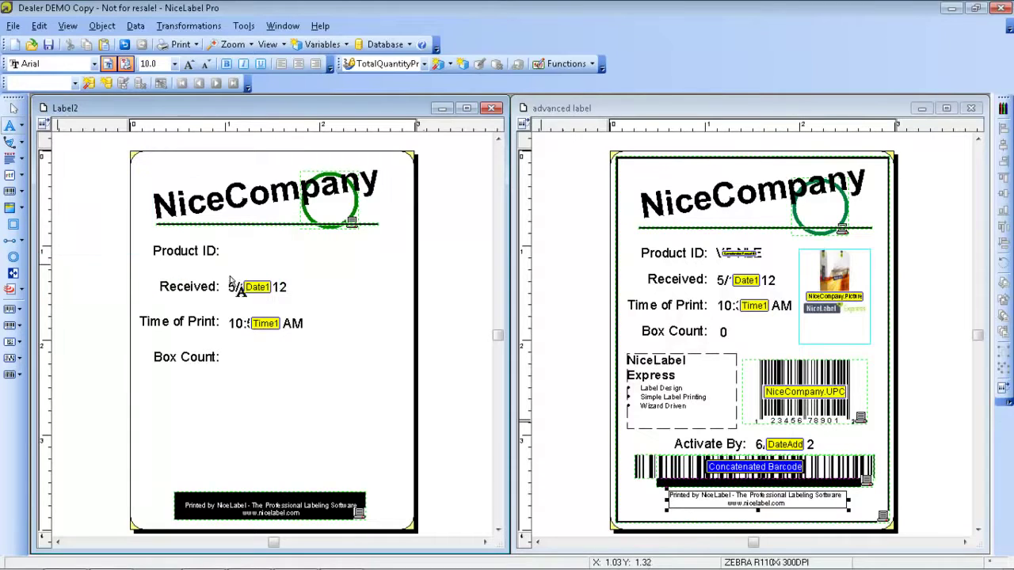
pyautogui.click(232, 360)
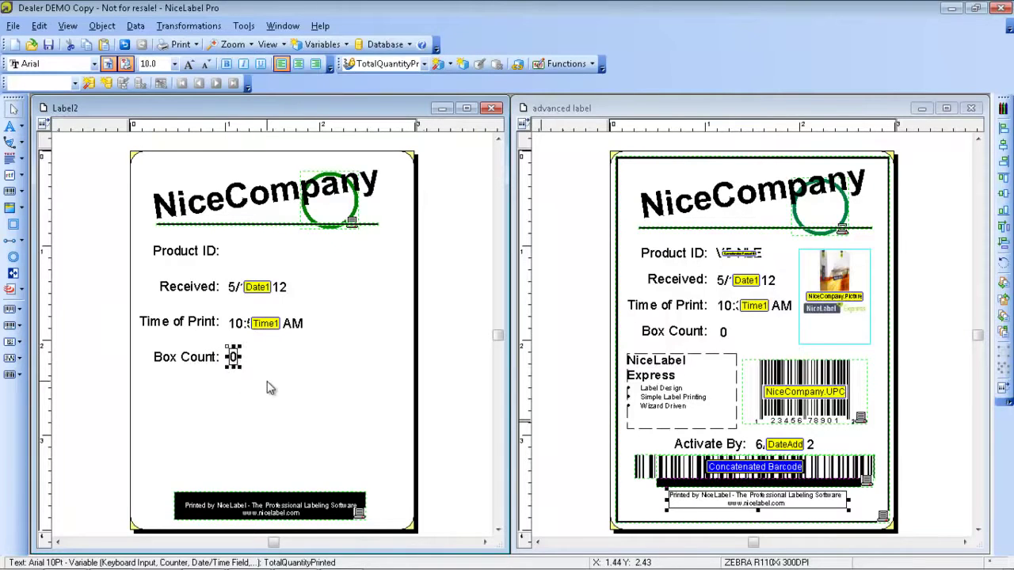
pyautogui.click(267, 387)
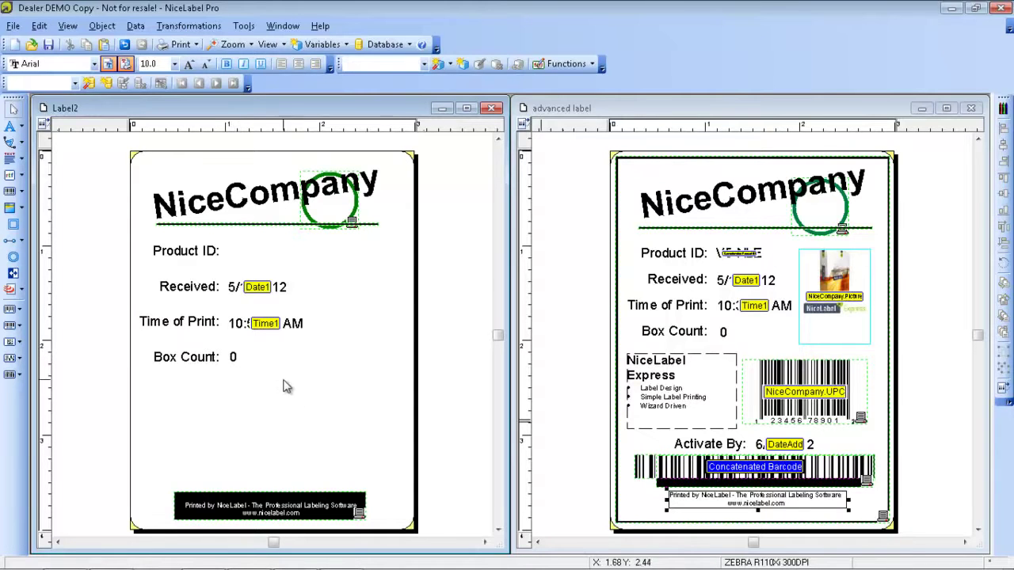
# - Start a new incrementing counter field with starting value 001 and a maximum of 3 digits
pyautogui.click(24, 128)
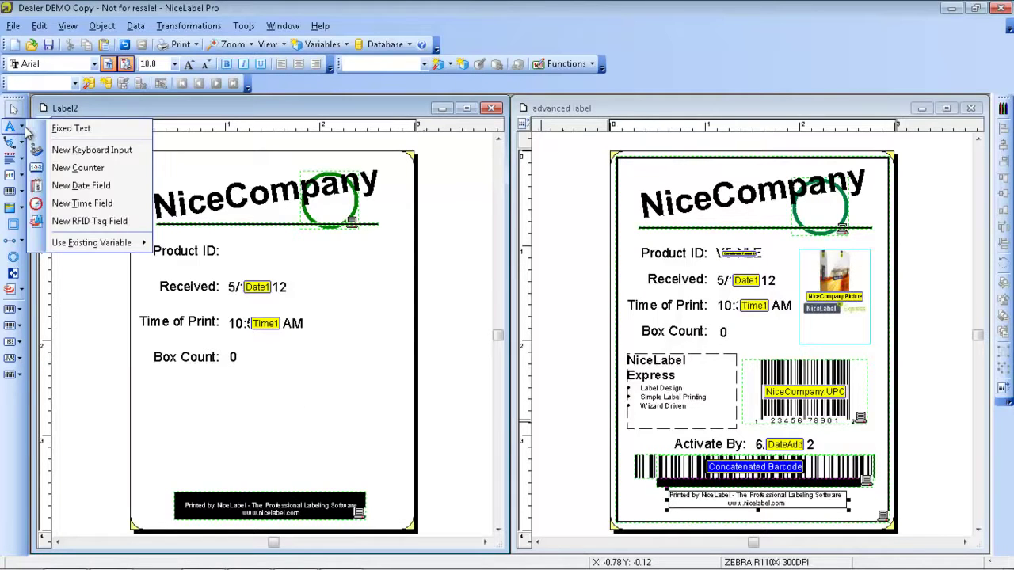
pyautogui.click(79, 175)
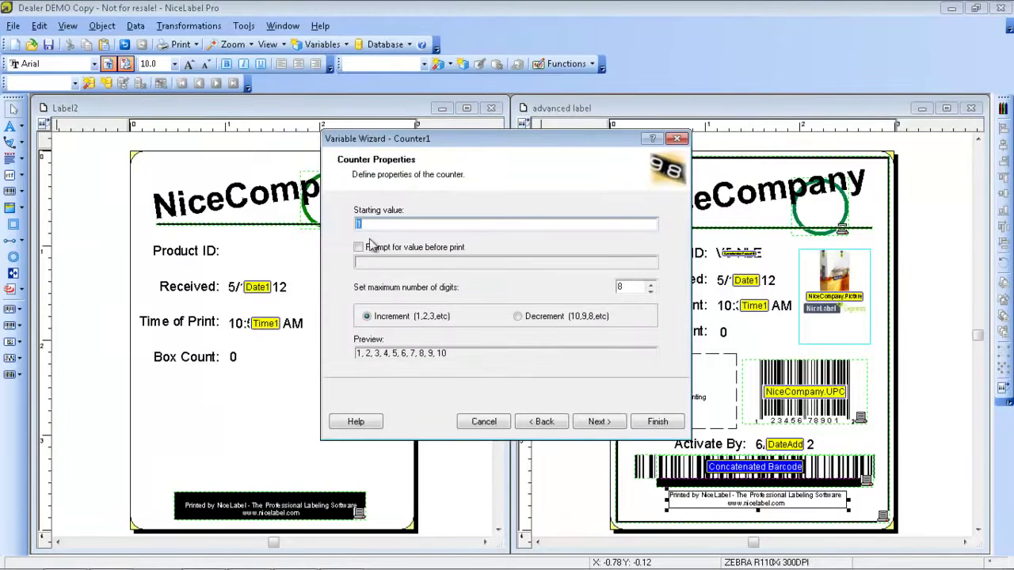
pyautogui.write('001')
pyautogui.click(650, 291)
pyautogui.click(650, 291)
pyautogui.click(650, 290)
pyautogui.click(650, 290)
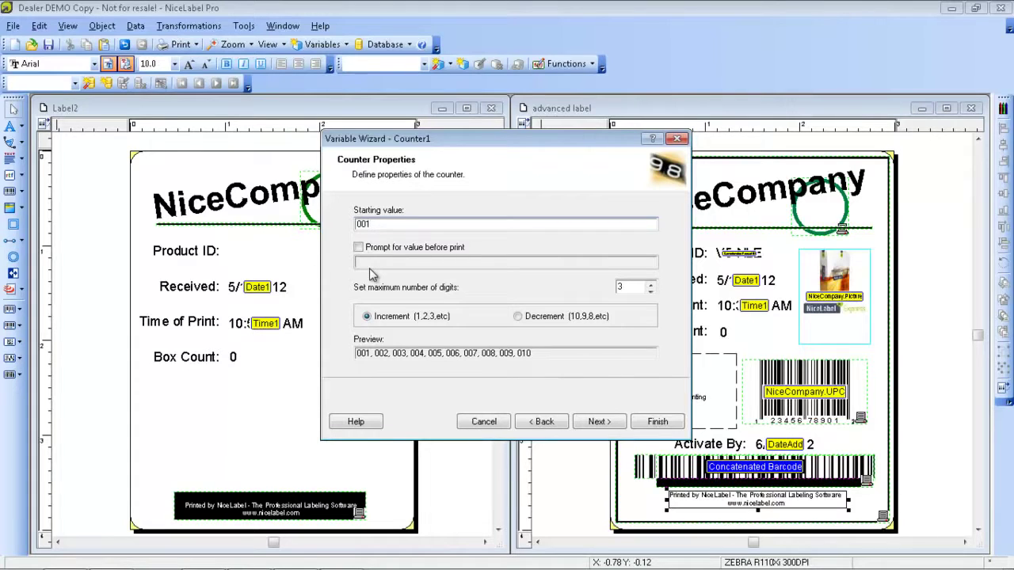
# - Make the counter roll over when it reaches 999, keeping a step of 1 per label, and finish its definition
pyautogui.click(596, 422)
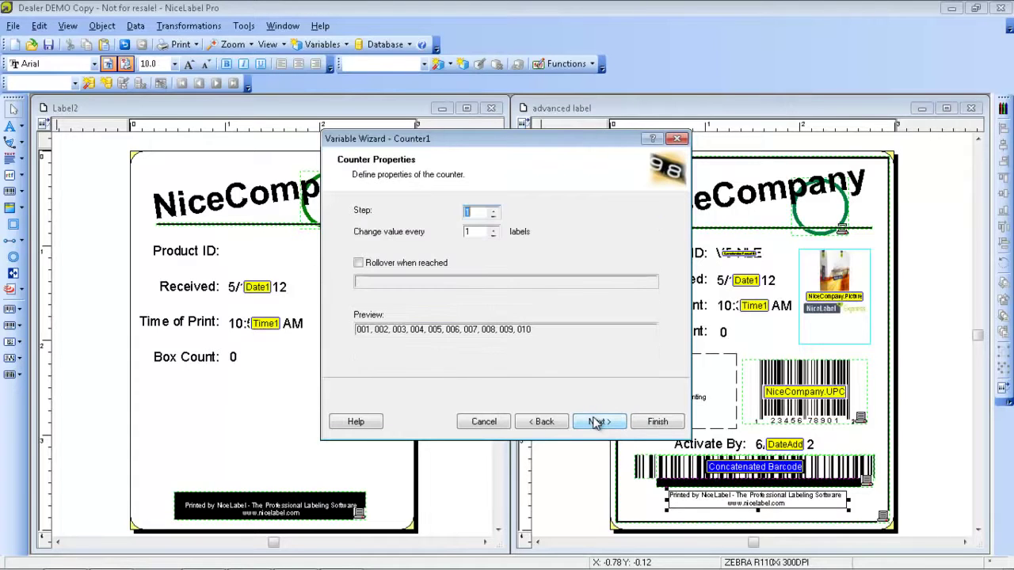
pyautogui.click(369, 263)
pyautogui.click(364, 282)
pyautogui.write('999')
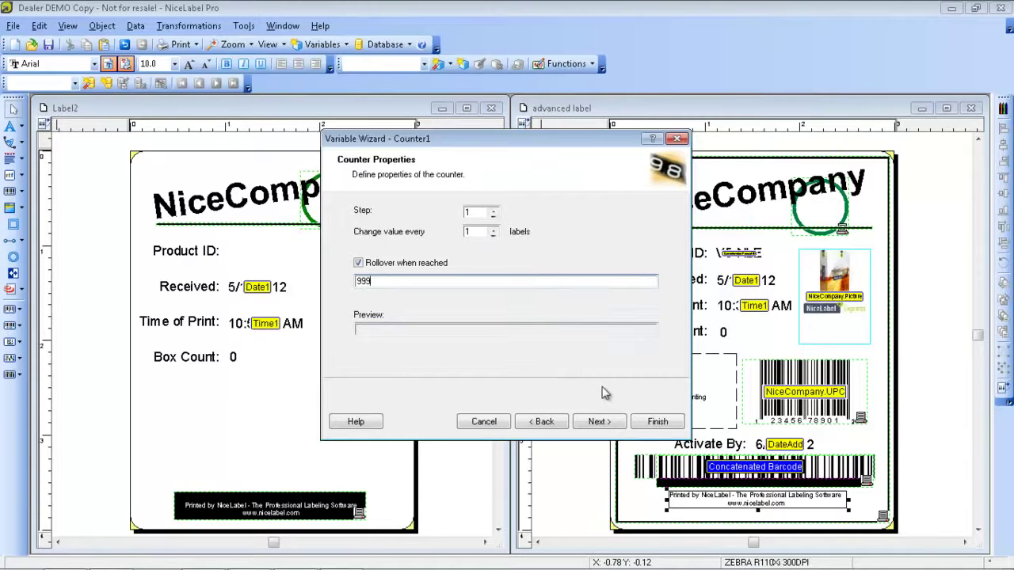
pyautogui.click(657, 422)
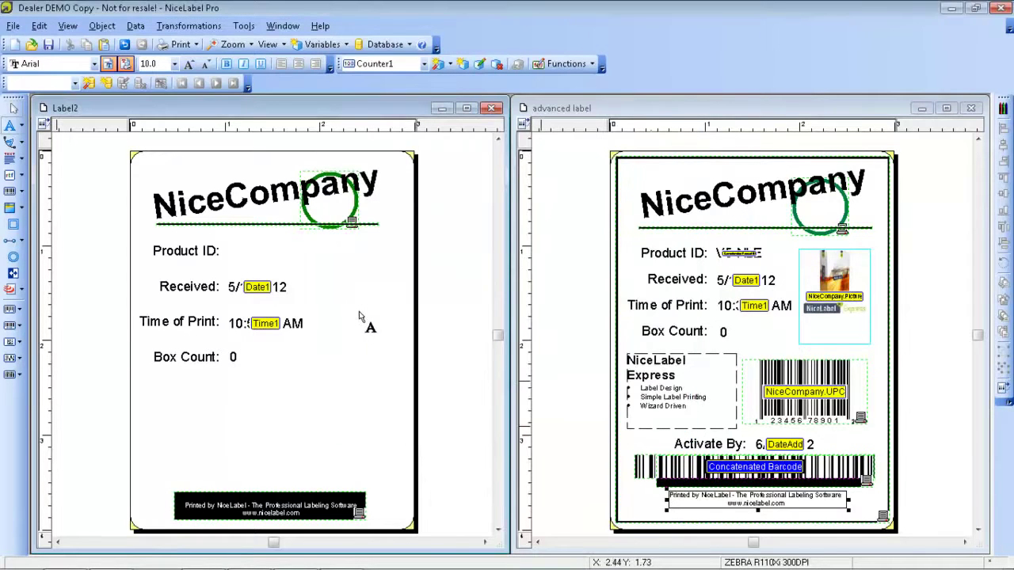
# - Place the counter field on Label2 to the right of the Box Count value and delete it again
pyautogui.click(323, 356)
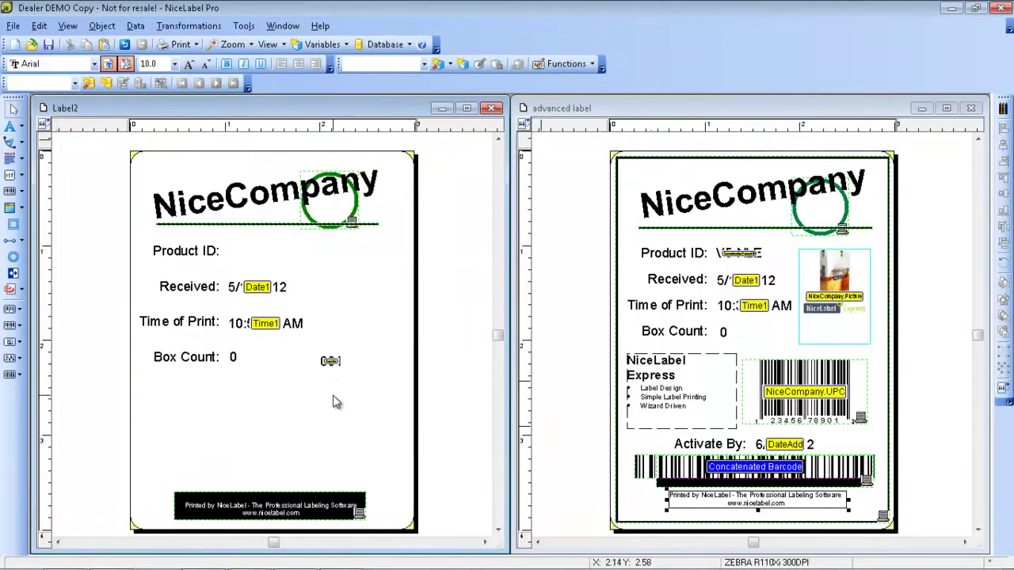
pyautogui.click(331, 363)
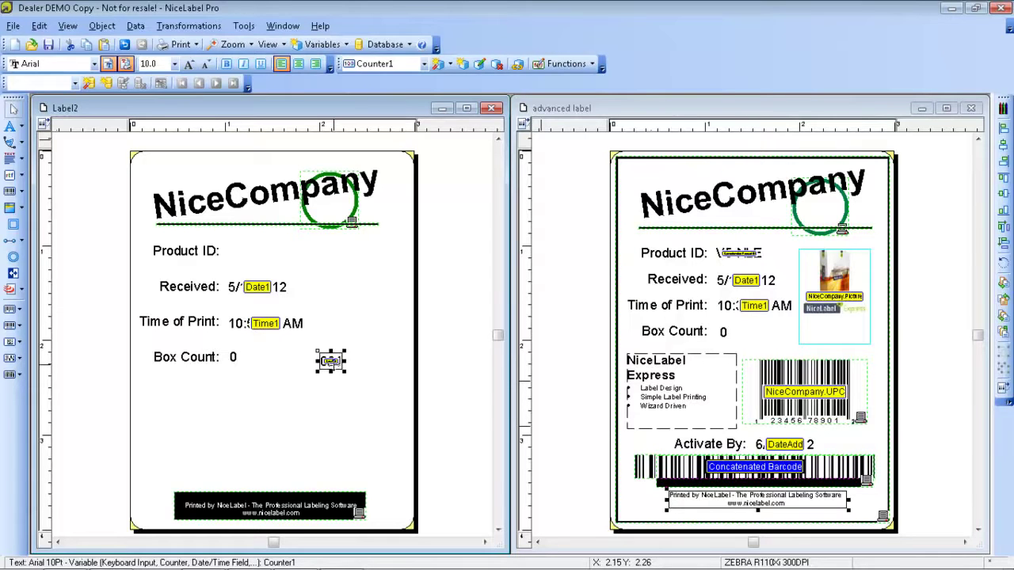
pyautogui.press('Delete')
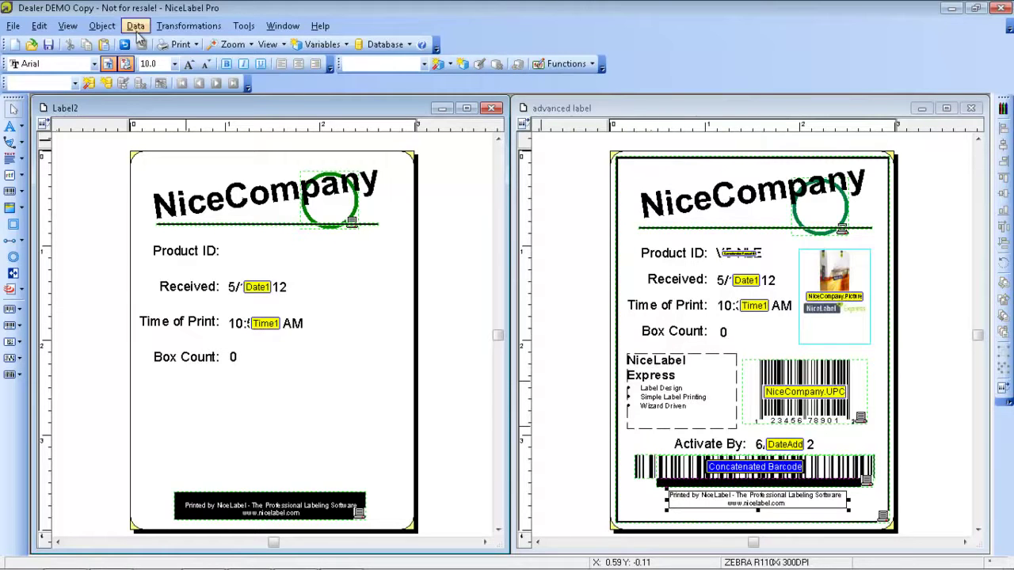
# - Display the design grid on the labels and hide it again
pyautogui.click(68, 26)
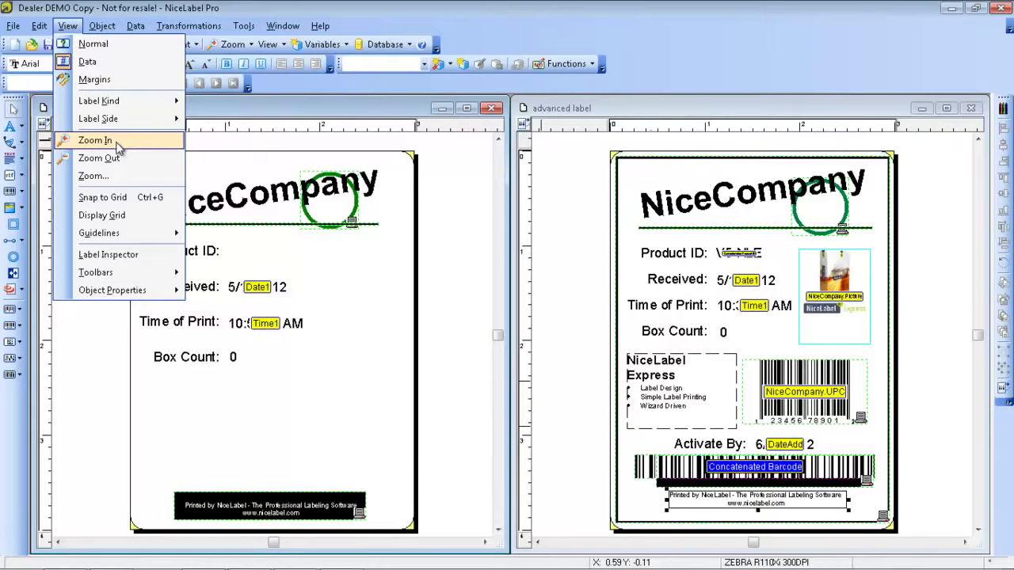
pyautogui.click(112, 217)
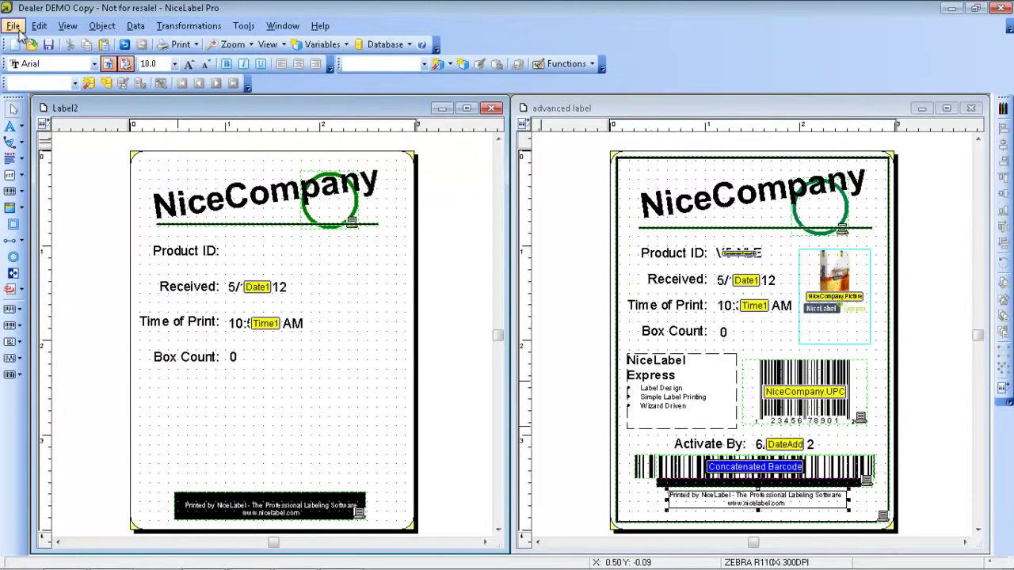
pyautogui.click(68, 25)
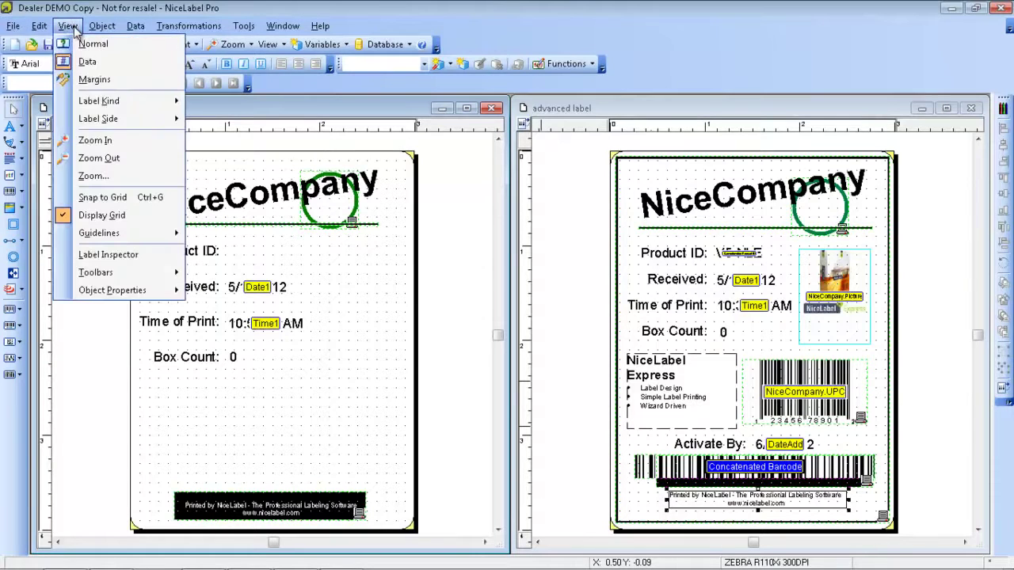
pyautogui.click(123, 216)
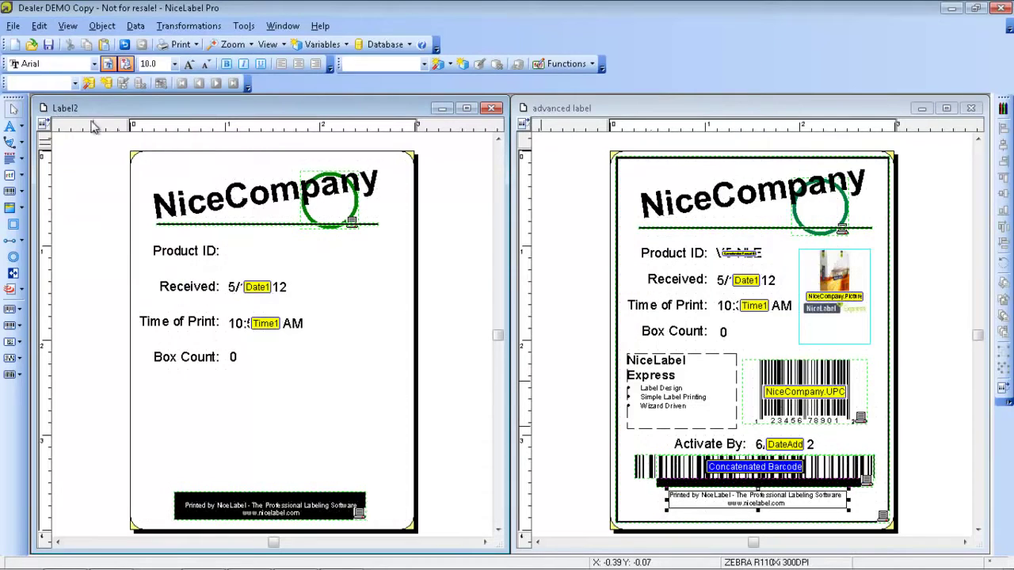
# - Add a horizontal guideline at 0.0 cm to Label2 and move it down to the Time of Print row
pyautogui.click(71, 26)
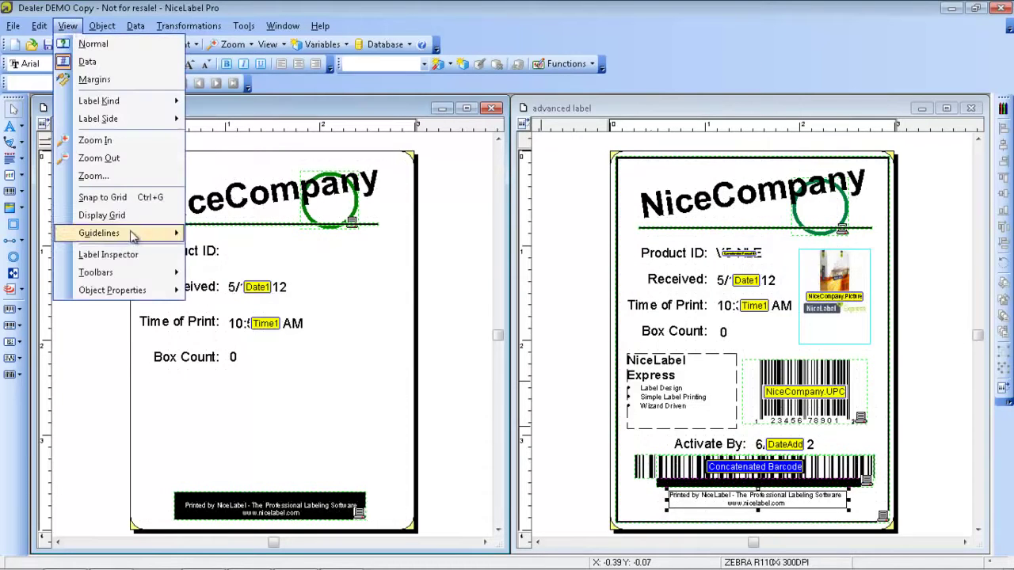
pyautogui.moveTo(132, 236)
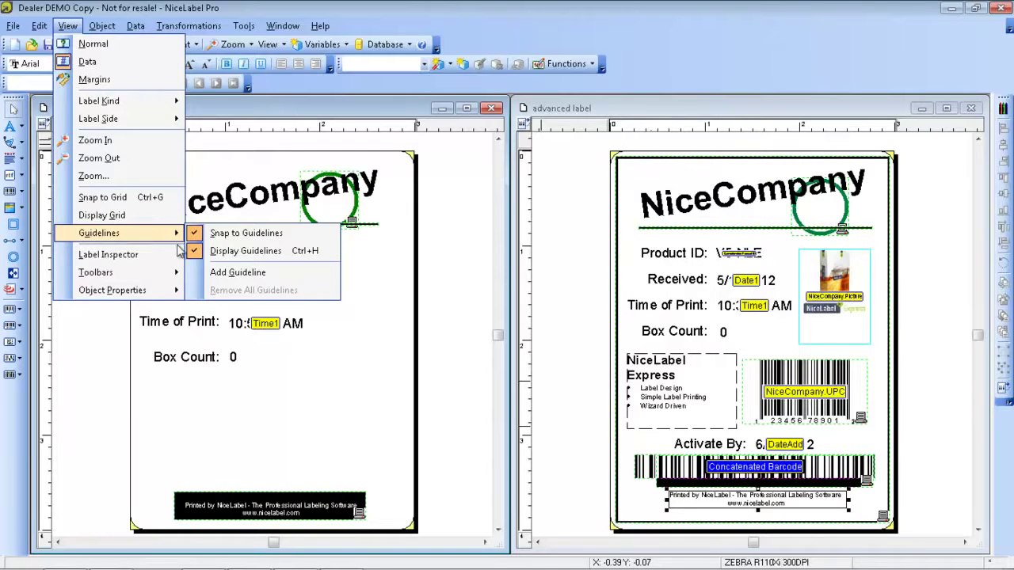
pyautogui.click(252, 272)
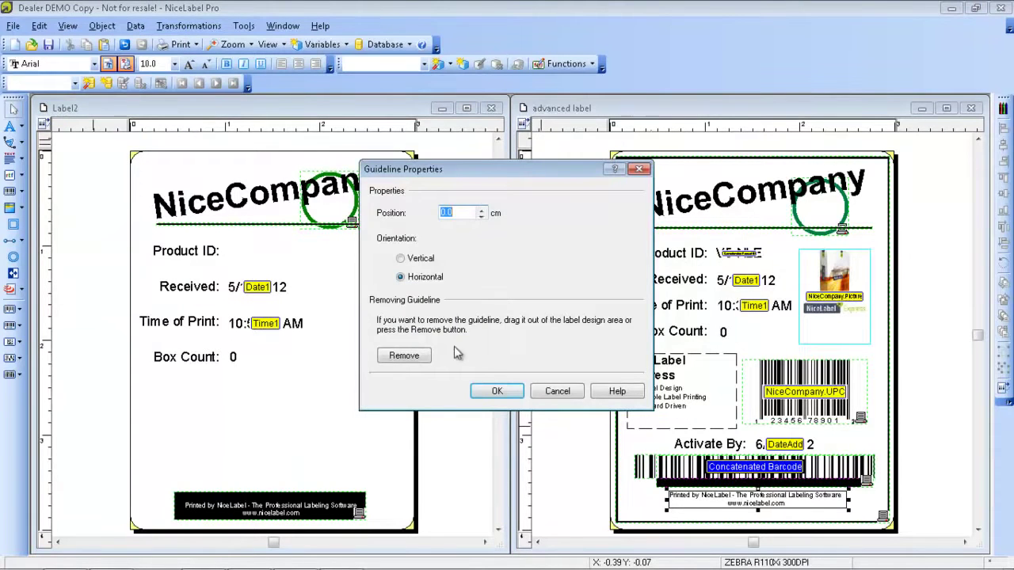
pyautogui.click(496, 391)
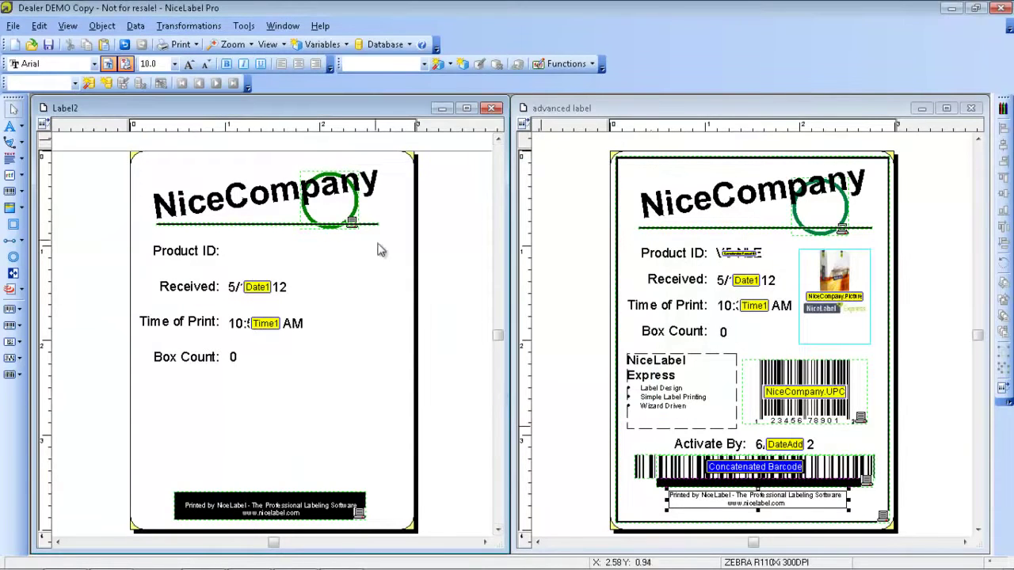
pyautogui.moveTo(430, 150); pyautogui.dragTo(402, 330)
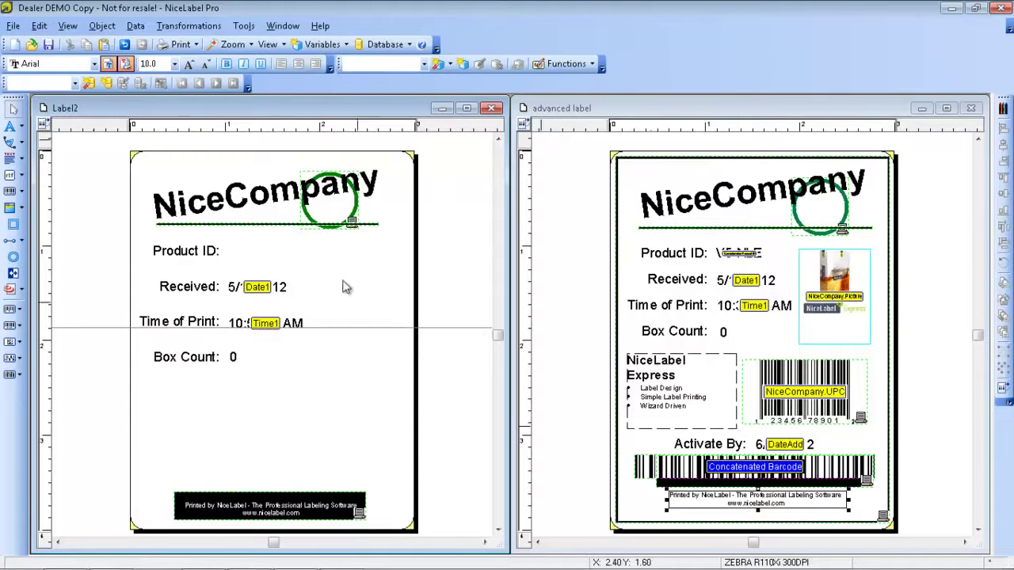
# - Turn off the display of guidelines on Label2
pyautogui.click(67, 25)
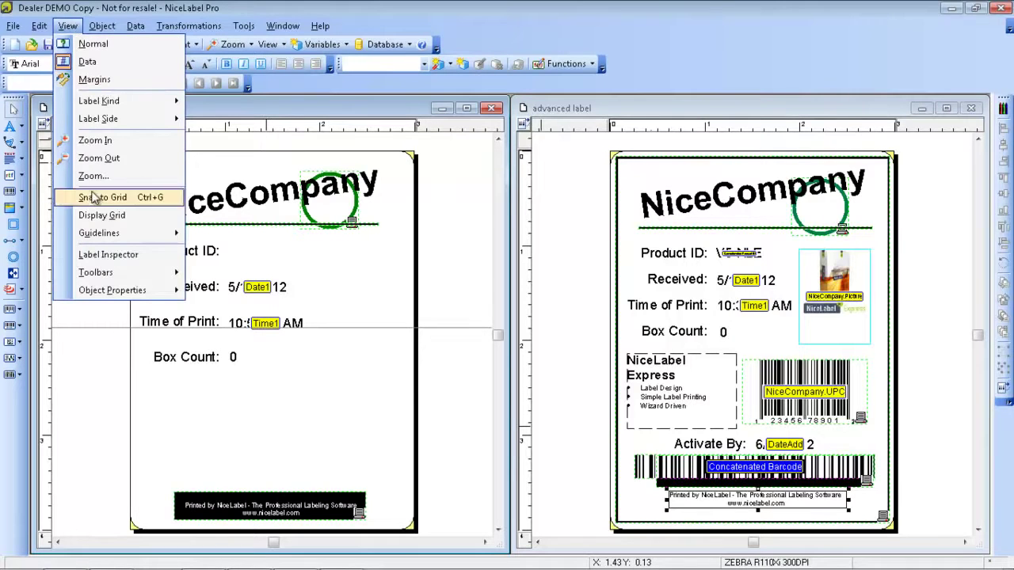
pyautogui.moveTo(99, 234)
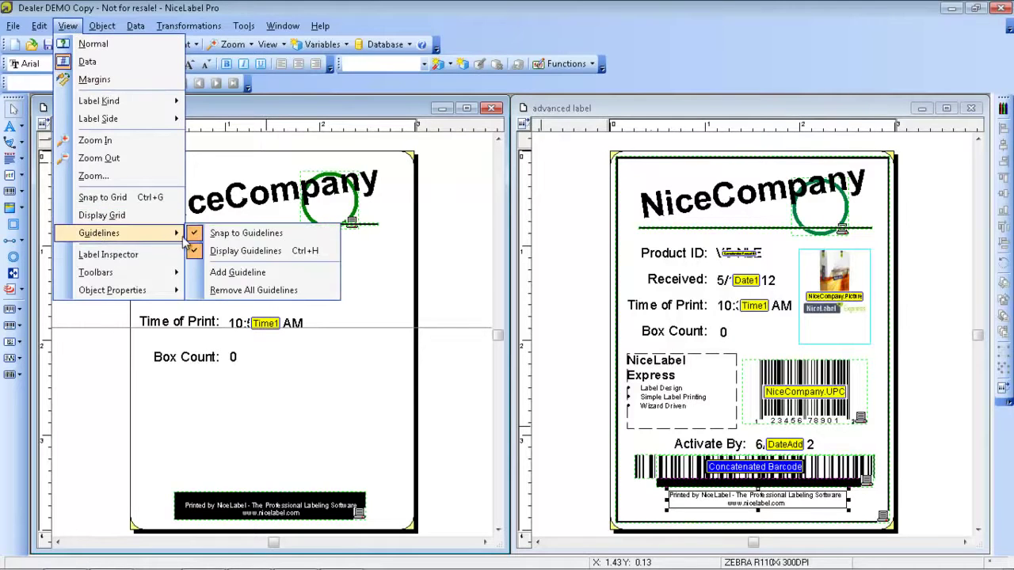
pyautogui.click(201, 251)
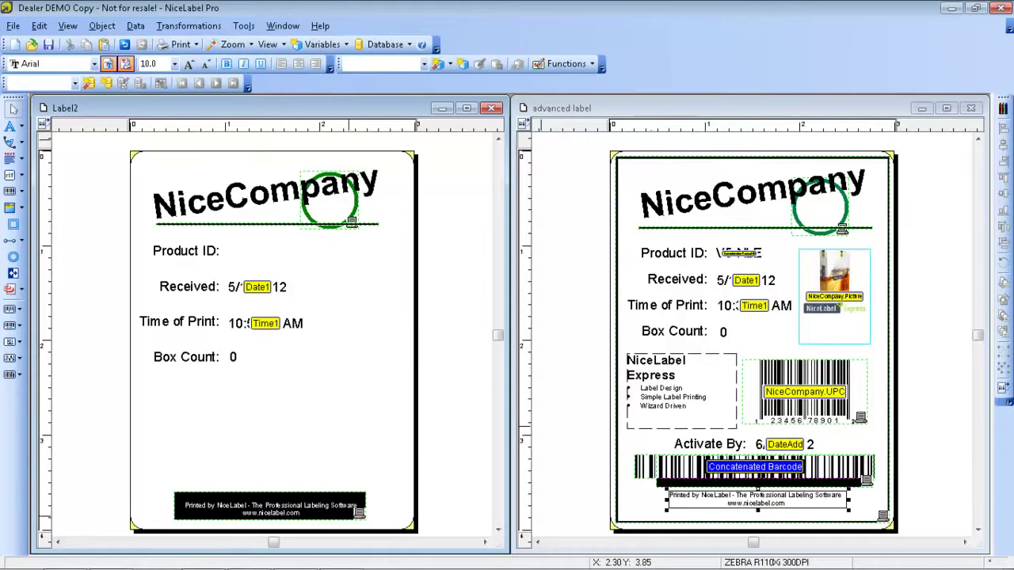
# - Open the Example database from the Advanced Label Design folder in Microsoft Access, review its NiceCompany table and close Access
pyautogui.moveTo(358, 560)
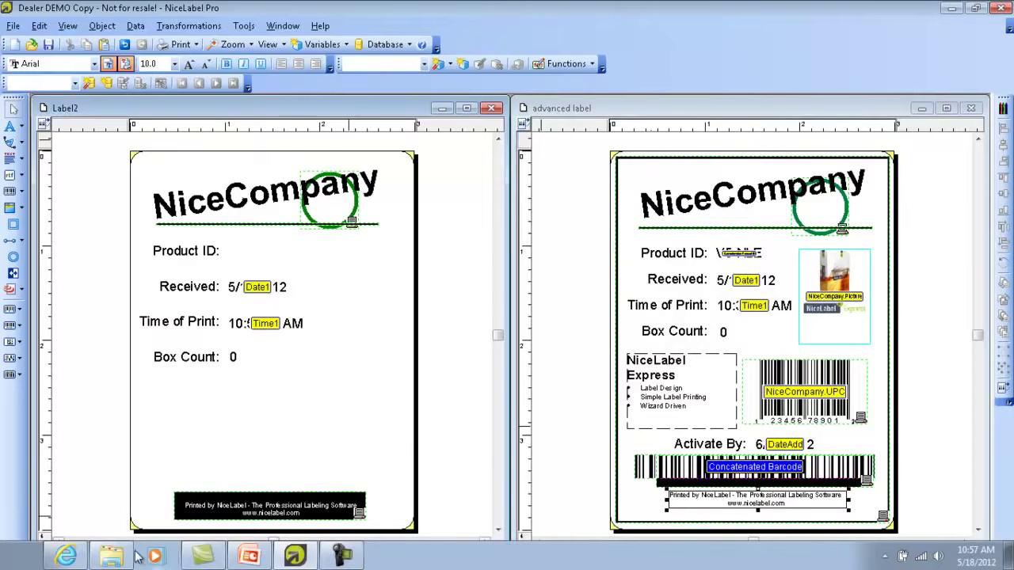
pyautogui.click(111, 556)
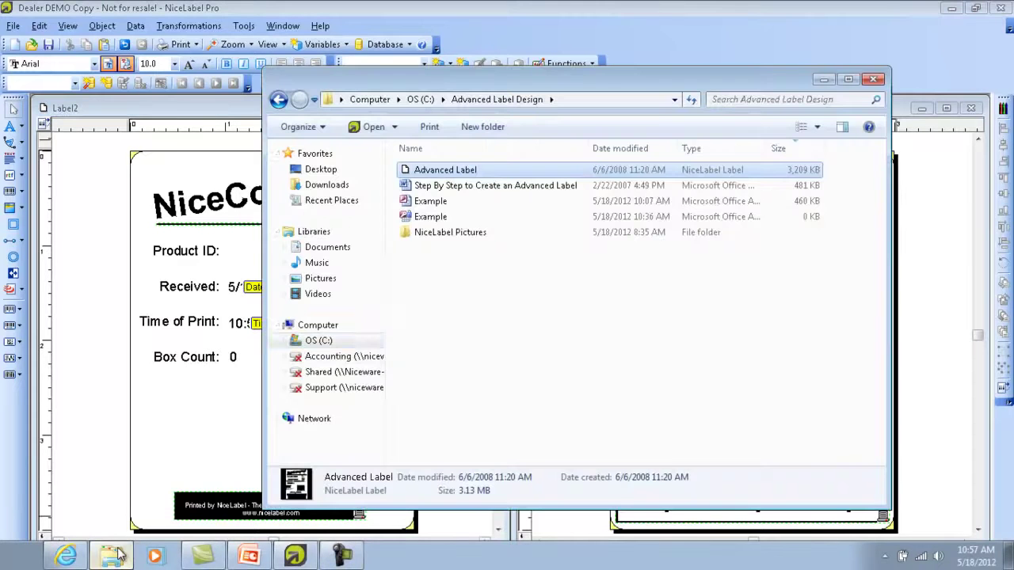
pyautogui.doubleClick(437, 202)
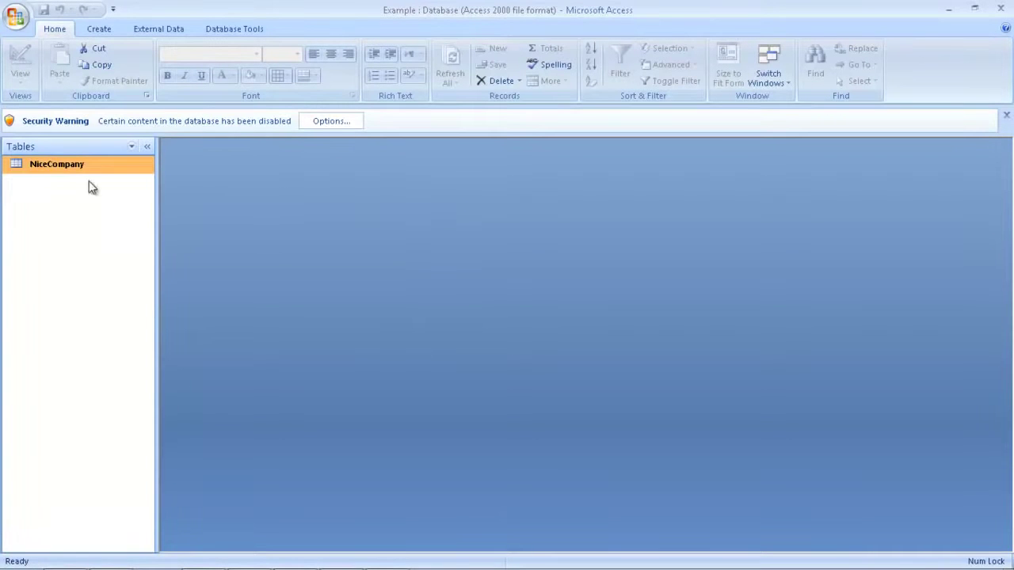
pyautogui.doubleClick(64, 166)
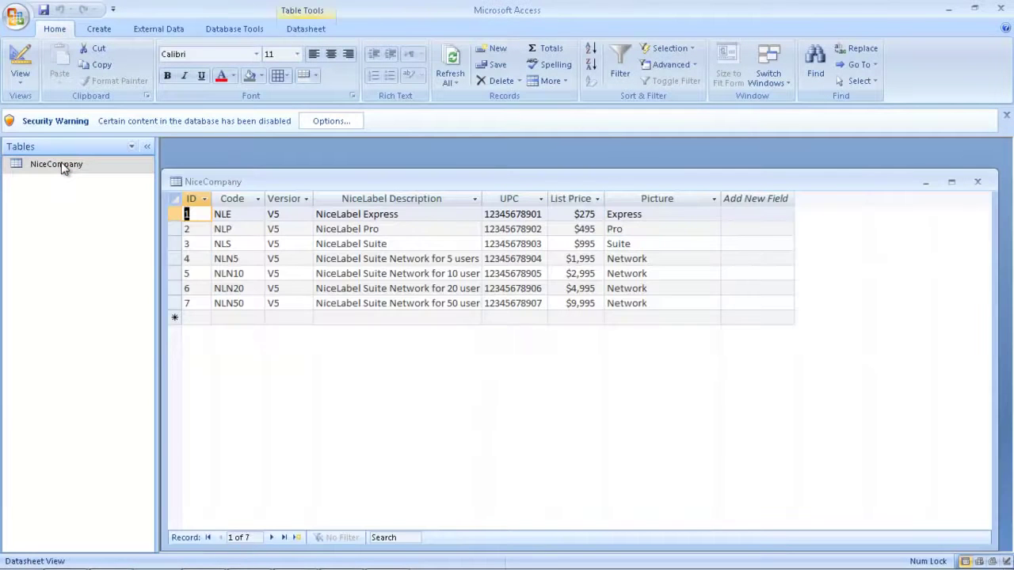
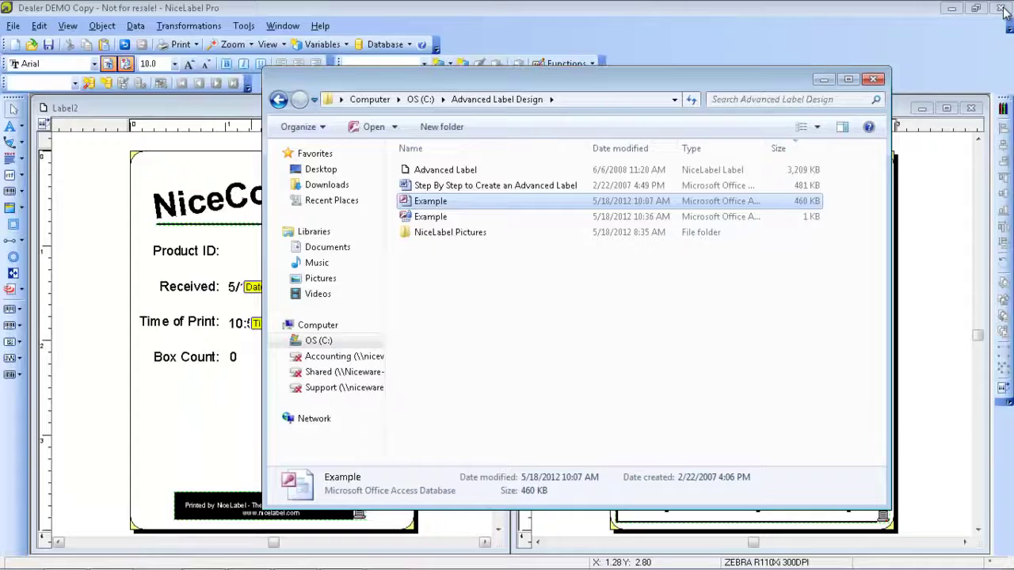
pyautogui.click(1001, 8)
# - Look through the product images in the NiceLabel Pictures folder, return to the parent folder and minimize the Explorer window
pyautogui.doubleClick(468, 234)
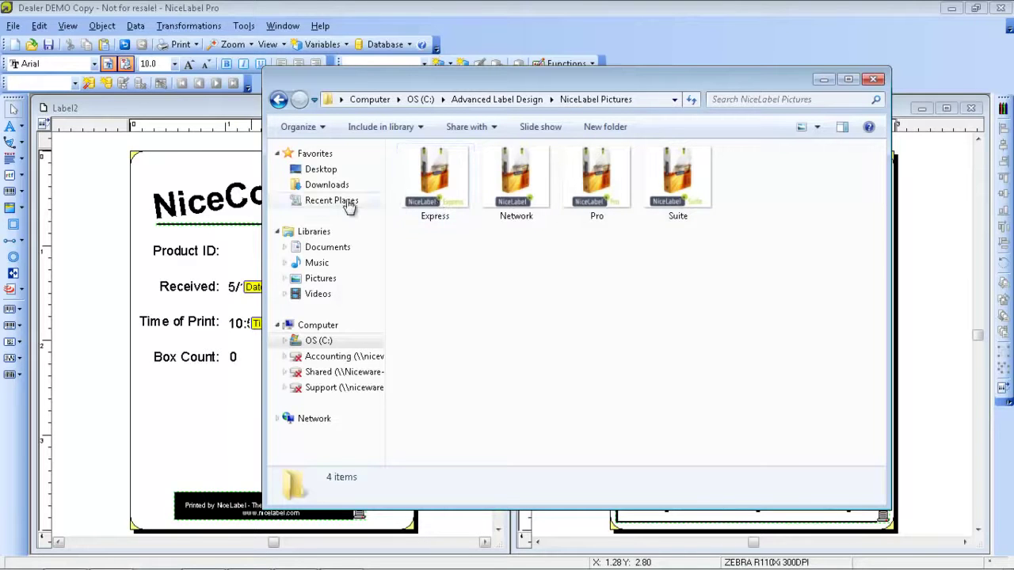
pyautogui.click(278, 101)
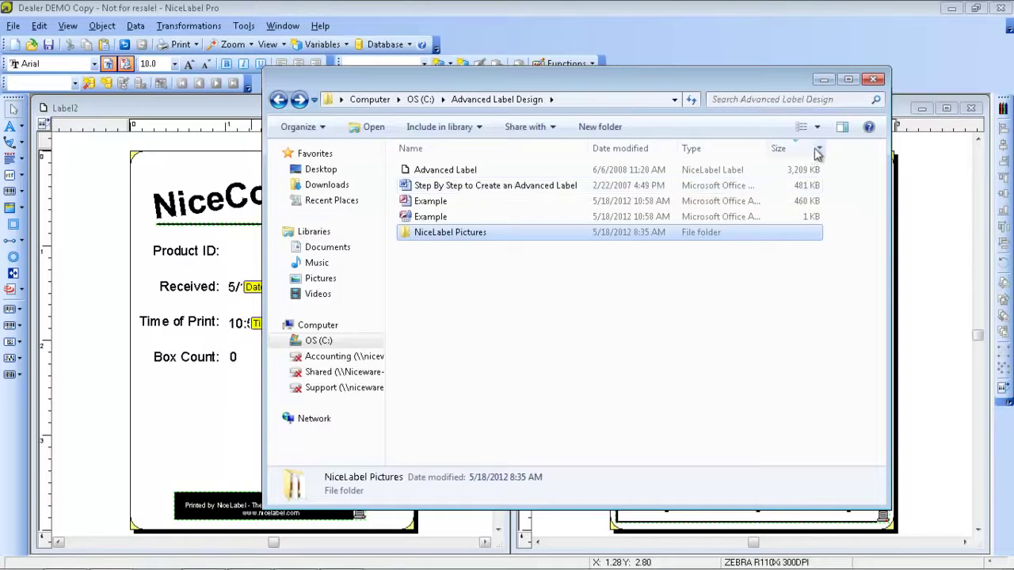
pyautogui.click(825, 80)
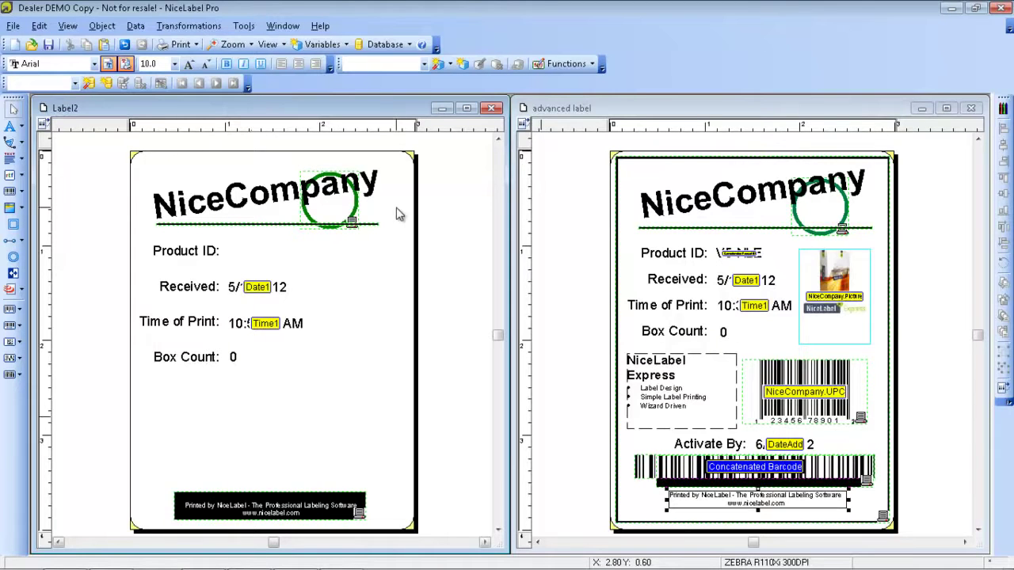
# - Start a database wizard for Label2 with direct access to C:\Advanced Label Design\Example.mdb and choose the NiceCompany table
pyautogui.click(136, 26)
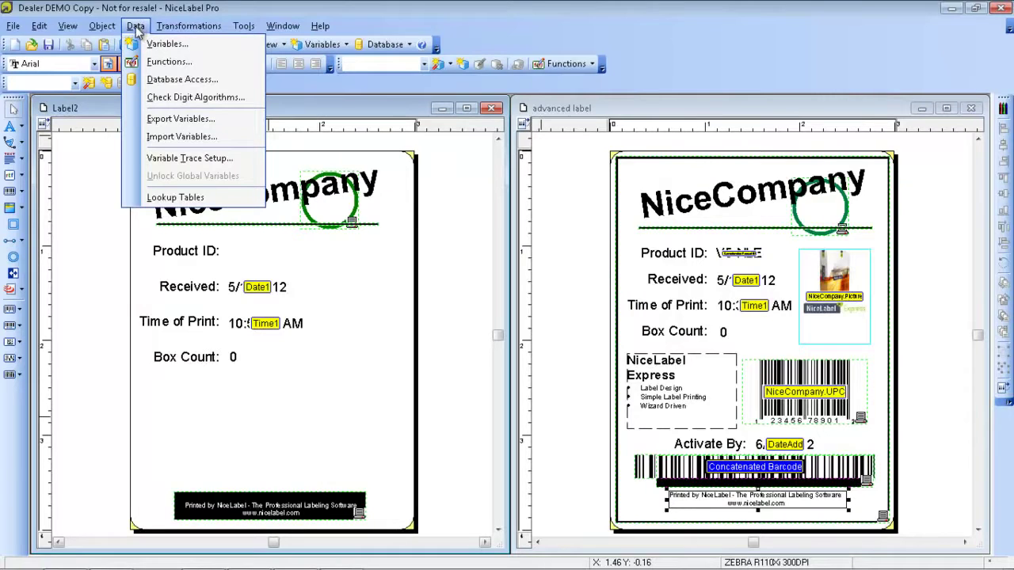
pyautogui.click(174, 81)
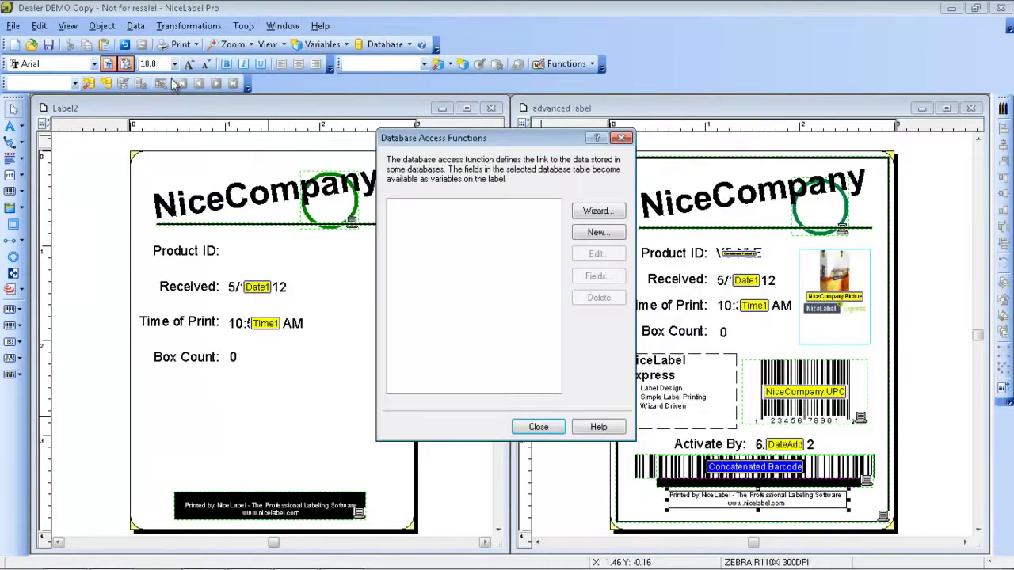
pyautogui.click(598, 212)
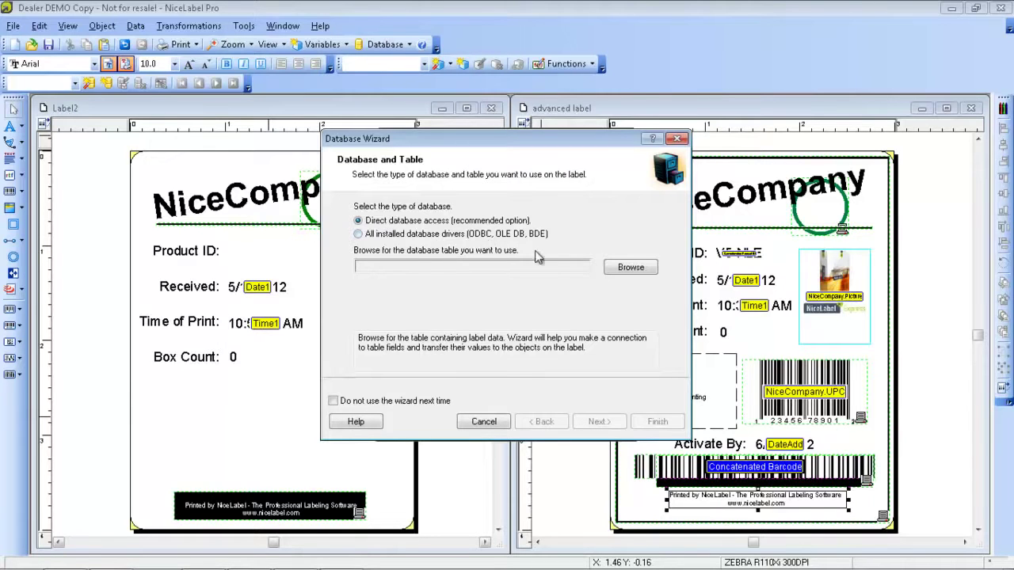
pyautogui.click(627, 267)
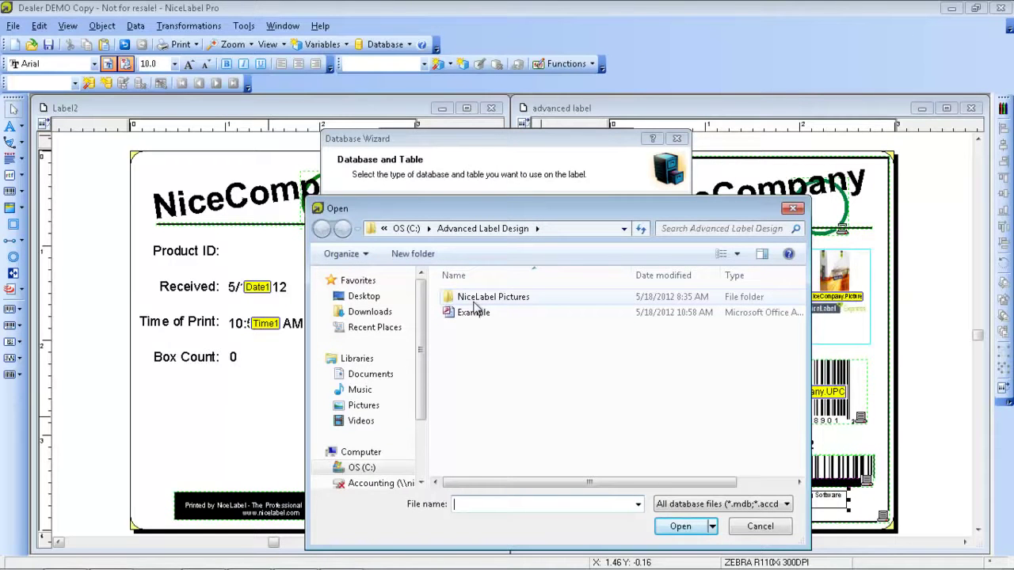
pyautogui.click(470, 316)
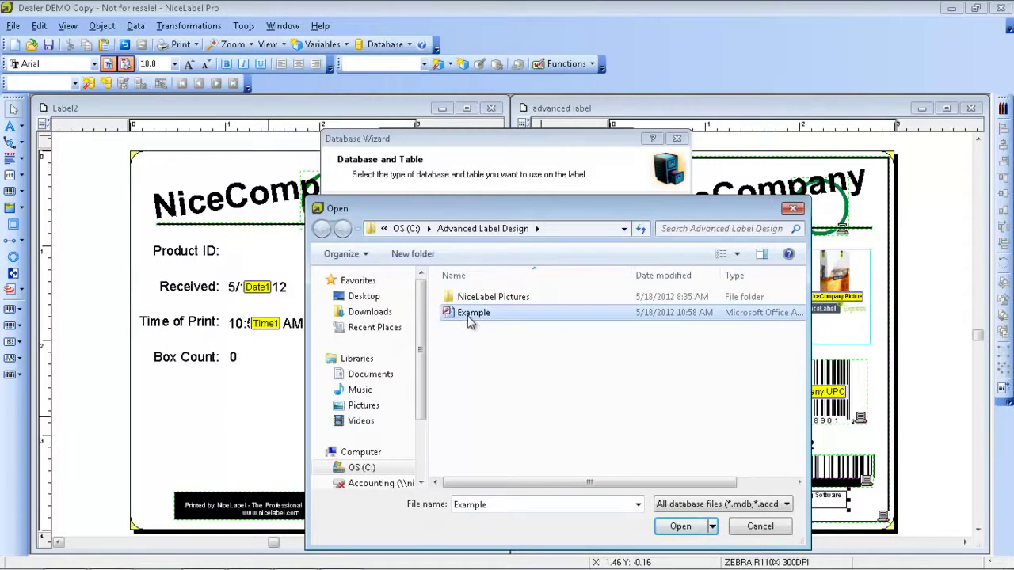
pyautogui.click(667, 528)
pyautogui.click(548, 291)
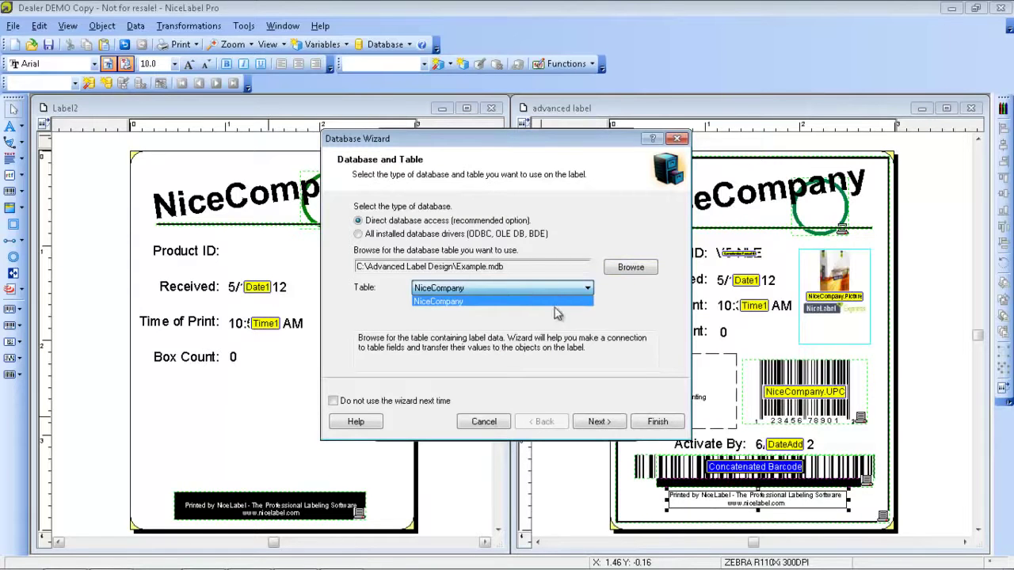
pyautogui.click(555, 320)
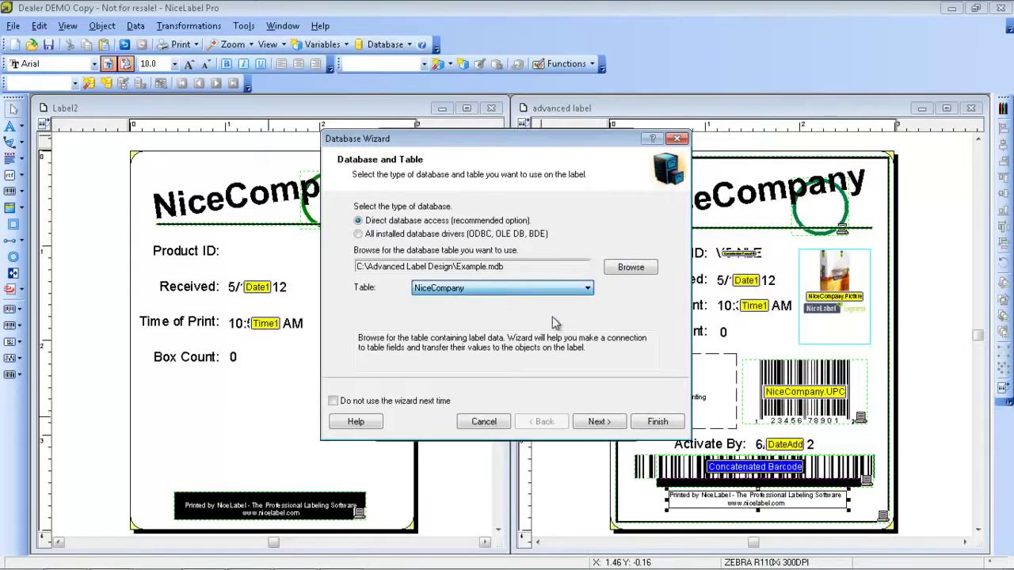
# - Finish the database link with all fields, all records, one label per record, and fields to link to objects manually
pyautogui.click(599, 424)
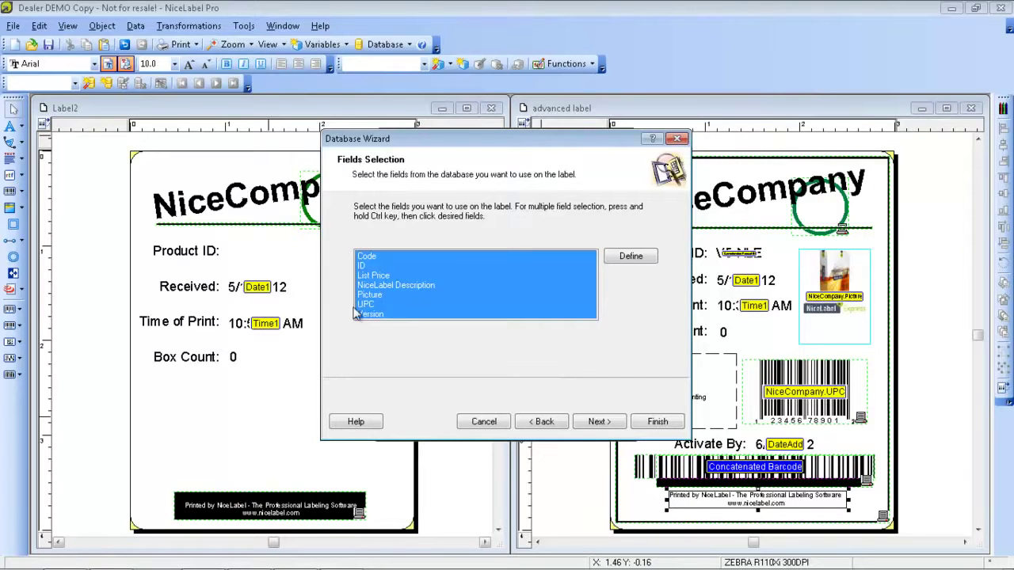
pyautogui.click(612, 426)
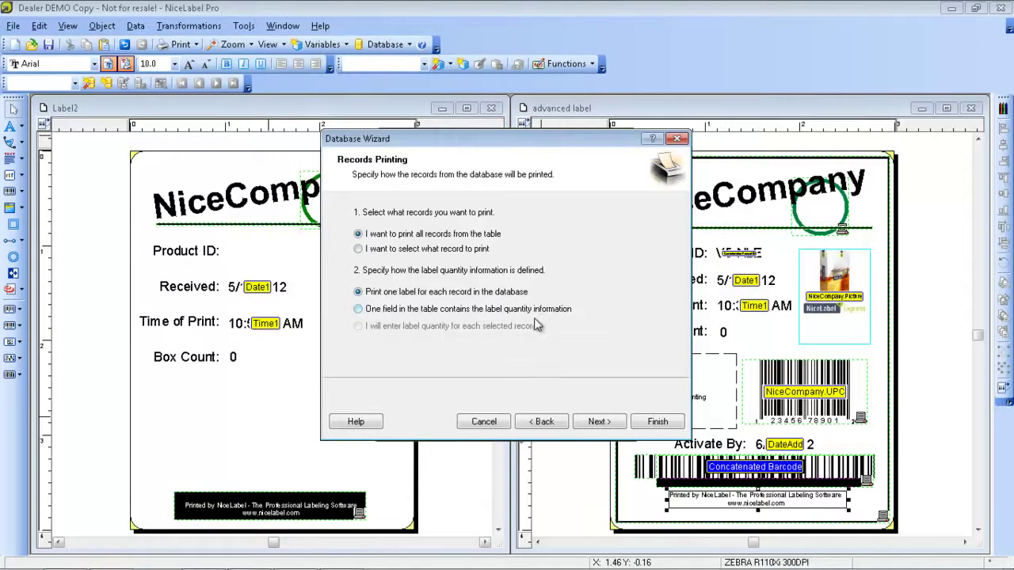
pyautogui.click(601, 427)
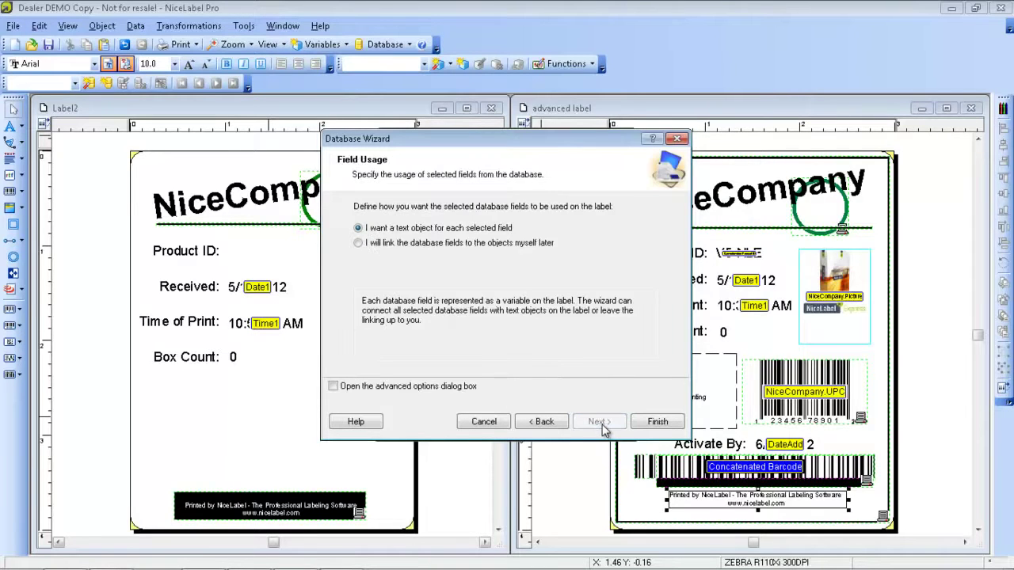
pyautogui.click(358, 244)
pyautogui.click(659, 422)
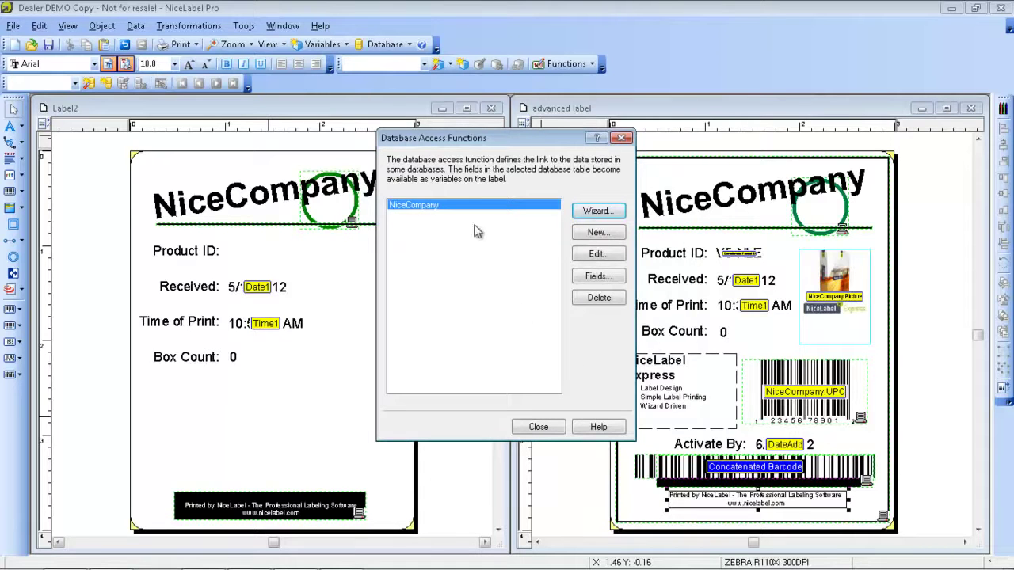
pyautogui.click(538, 427)
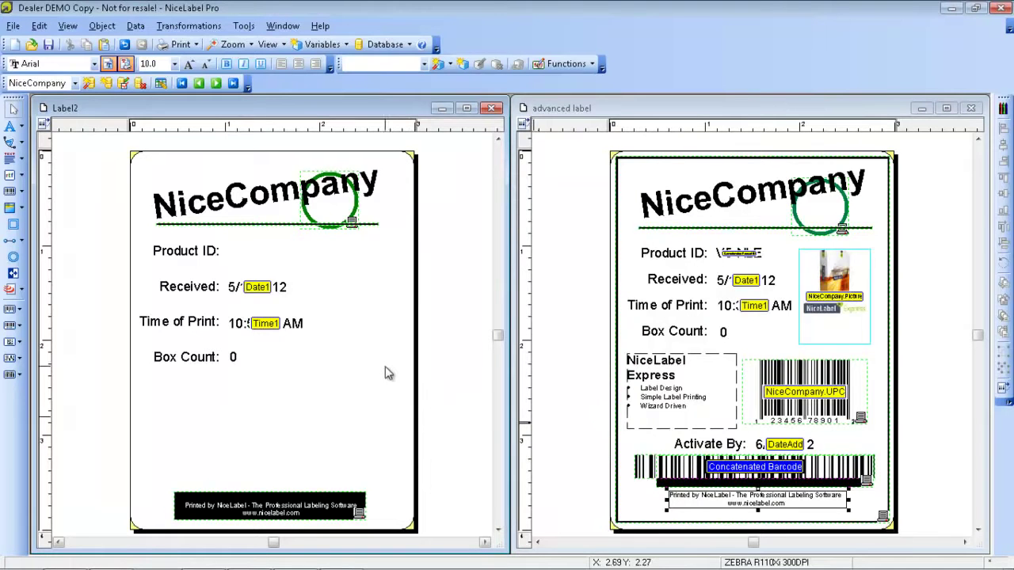
# - Review the label's variable list, including the NiceCompany database fields, and close it
pyautogui.click(139, 28)
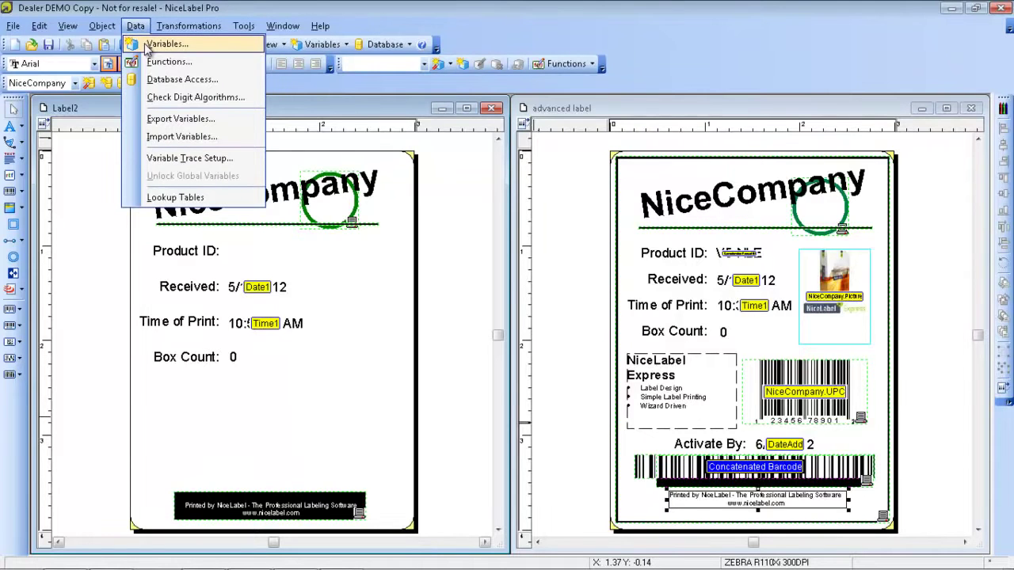
pyautogui.click(166, 44)
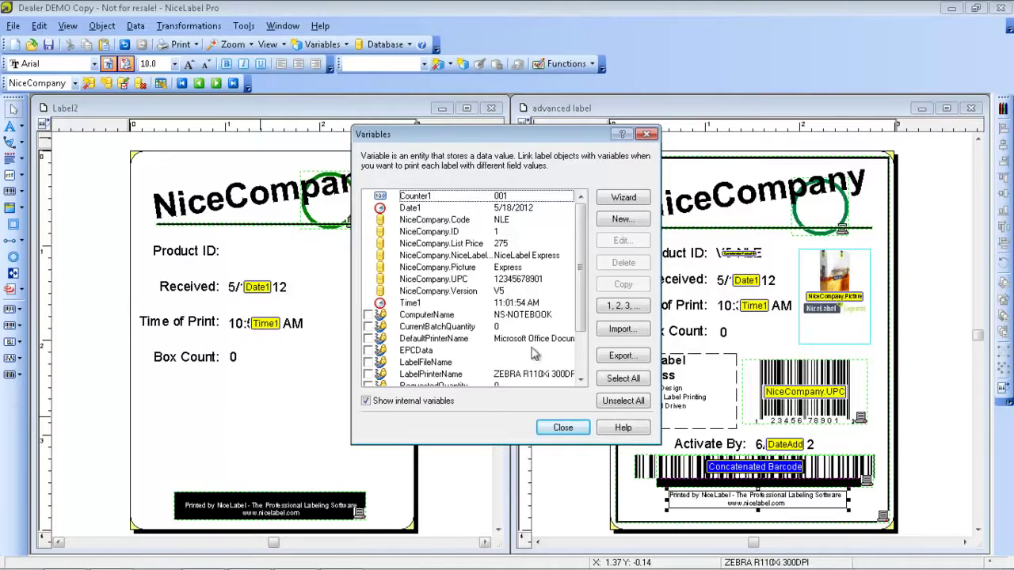
pyautogui.click(562, 427)
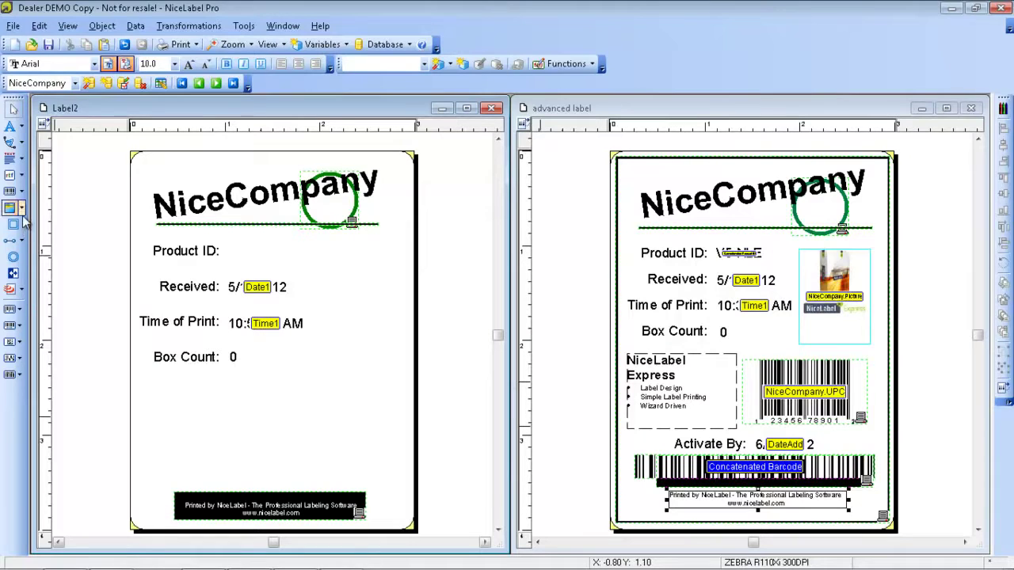
# - Place a fixed rich text box of about 0.79 x 0.79 inch below the Box Count caption on Label2
pyautogui.click(21, 176)
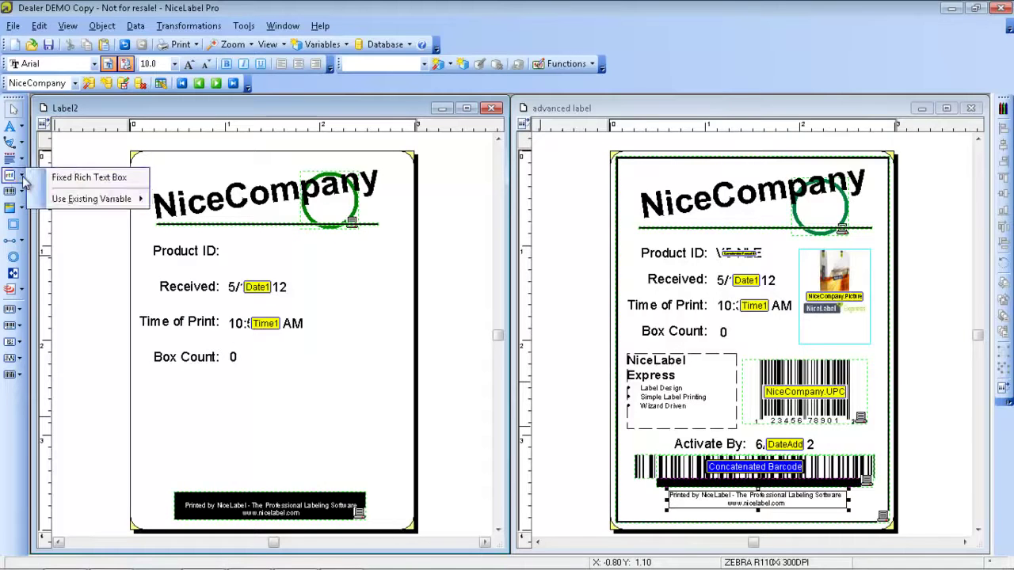
pyautogui.moveTo(56, 199)
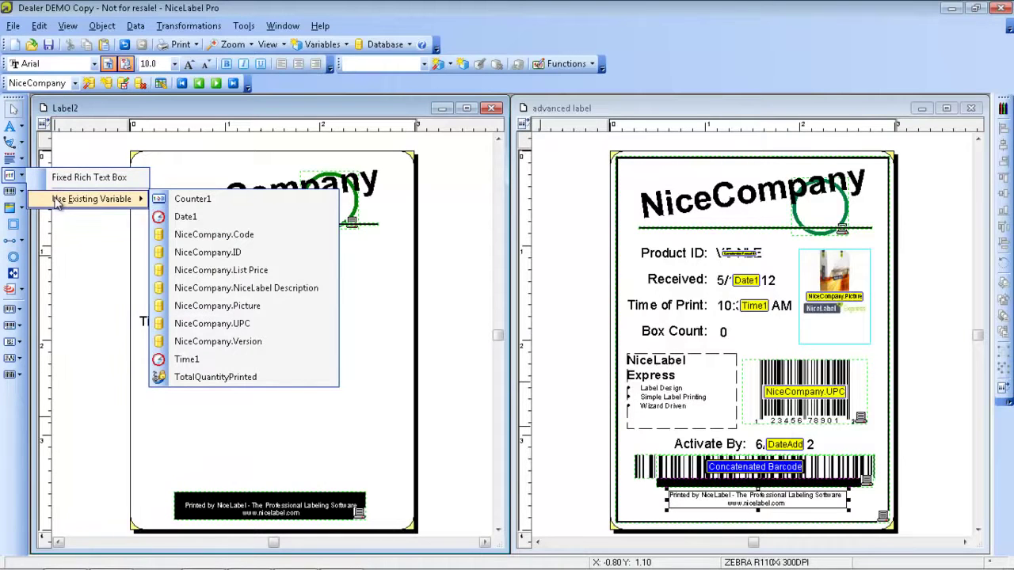
pyautogui.click(11, 178)
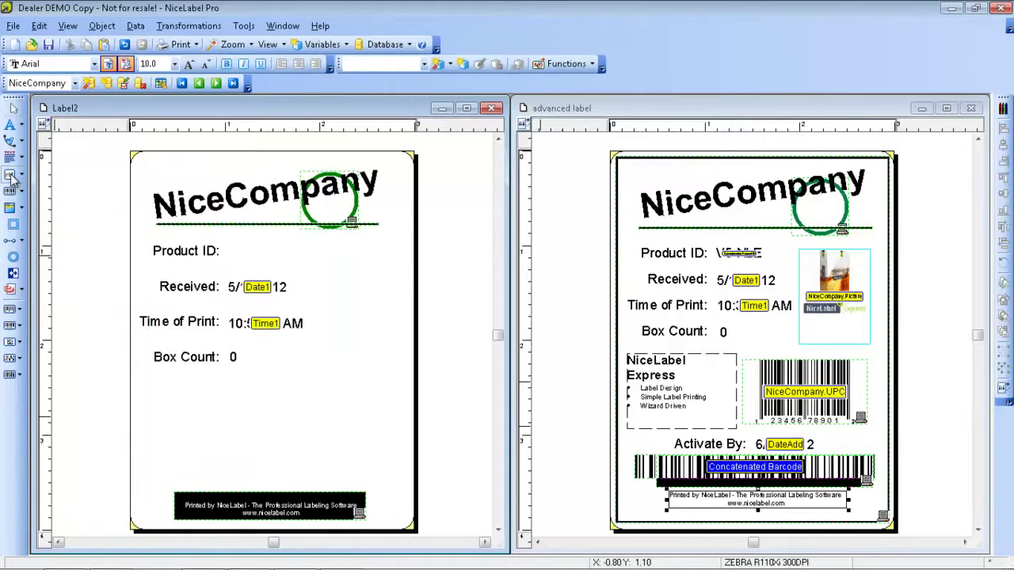
pyautogui.click(150, 388)
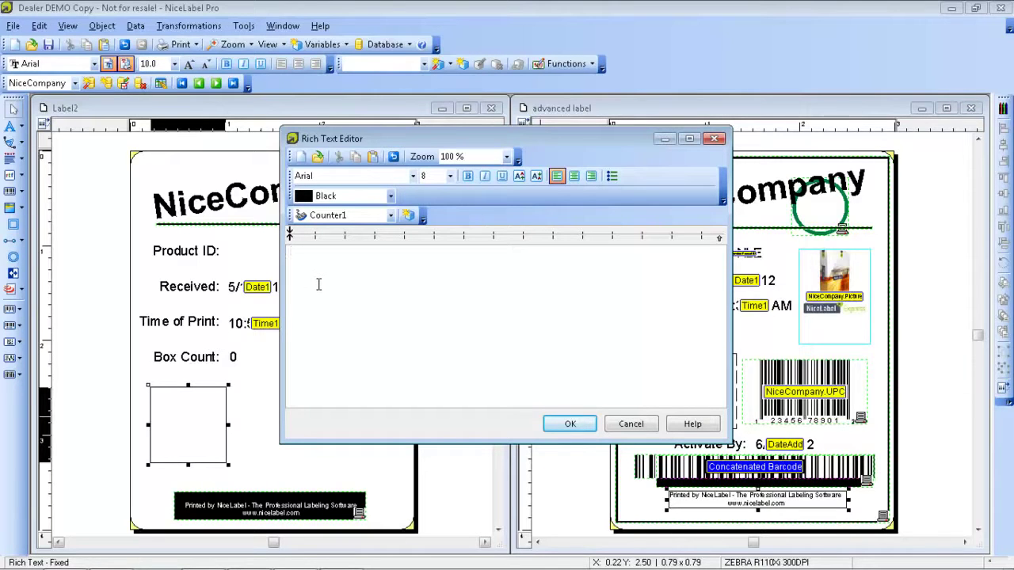
# - Enter "Description:" in the rich text box, followed by the NiceCompany.NiceLabel Description variable
pyautogui.write('Descrip')
pyautogui.write('tion')
pyautogui.write('?')
pyautogui.press('BackSpace')
pyautogui.write(':')
pyautogui.click(390, 215)
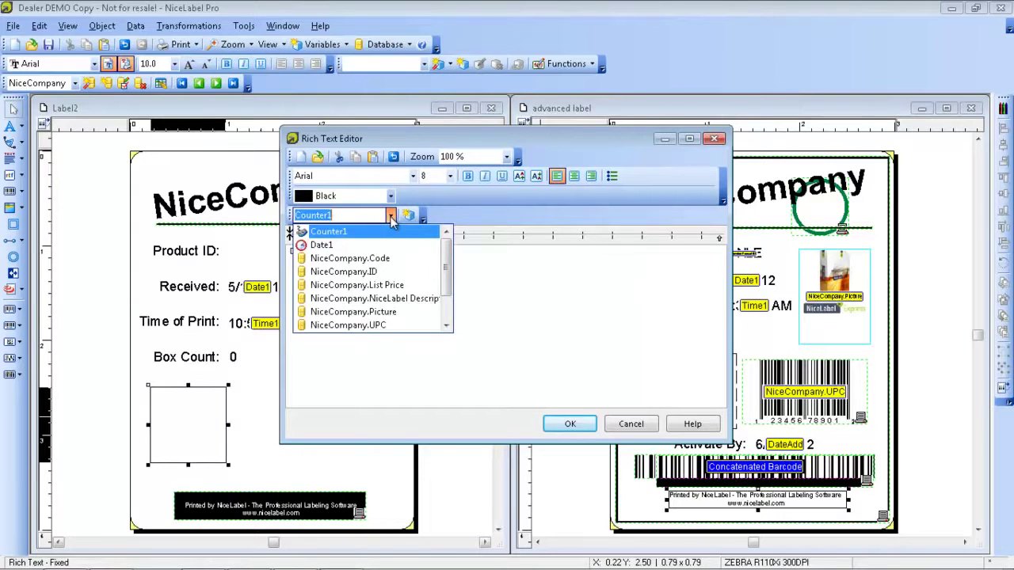
pyautogui.click(381, 299)
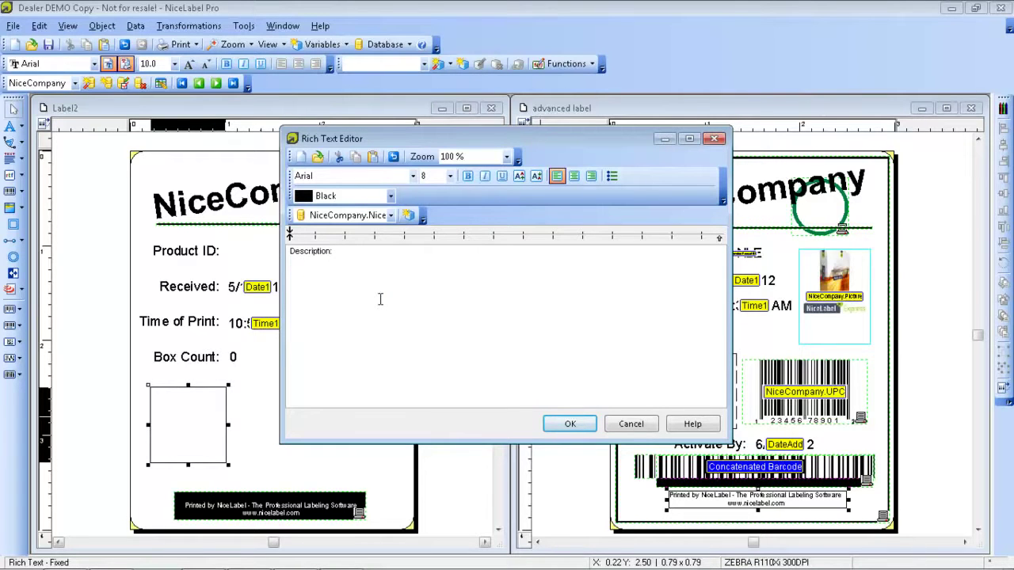
pyautogui.click(409, 217)
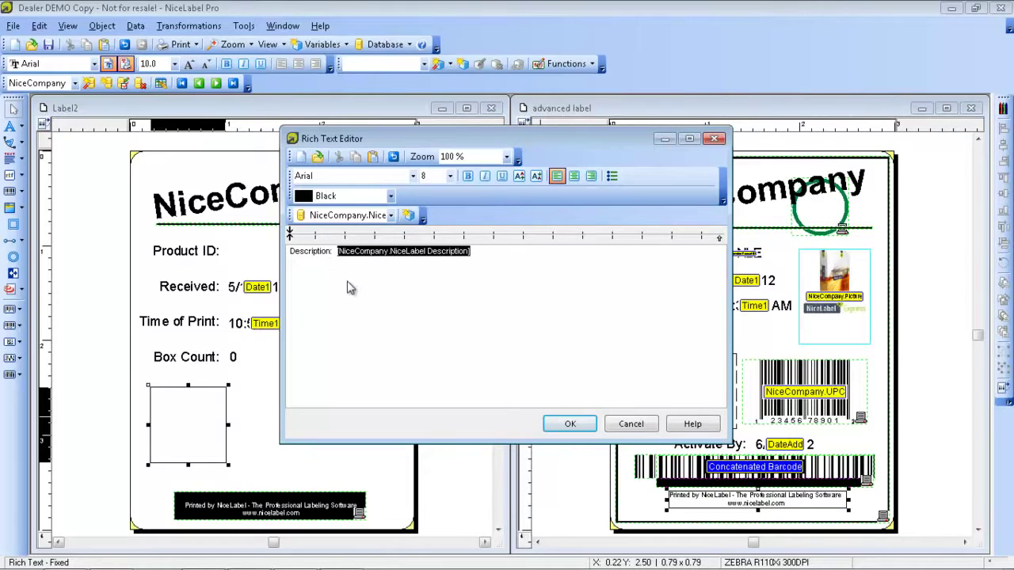
# - Set the font size of the whole description text, including its variable, to 10 and apply the rich text
pyautogui.moveTo(497, 264); pyautogui.dragTo(258, 252)
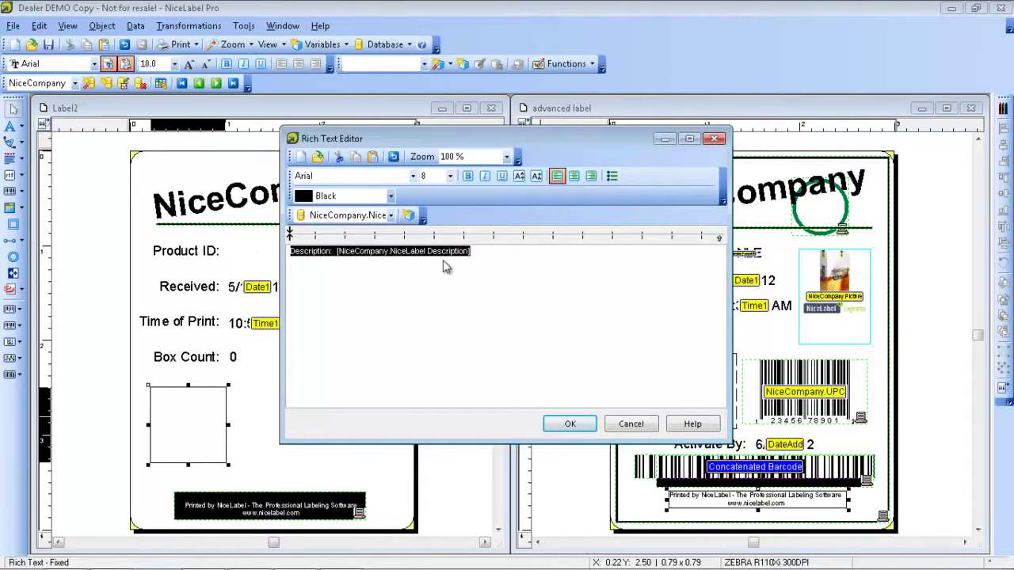
pyautogui.click(450, 176)
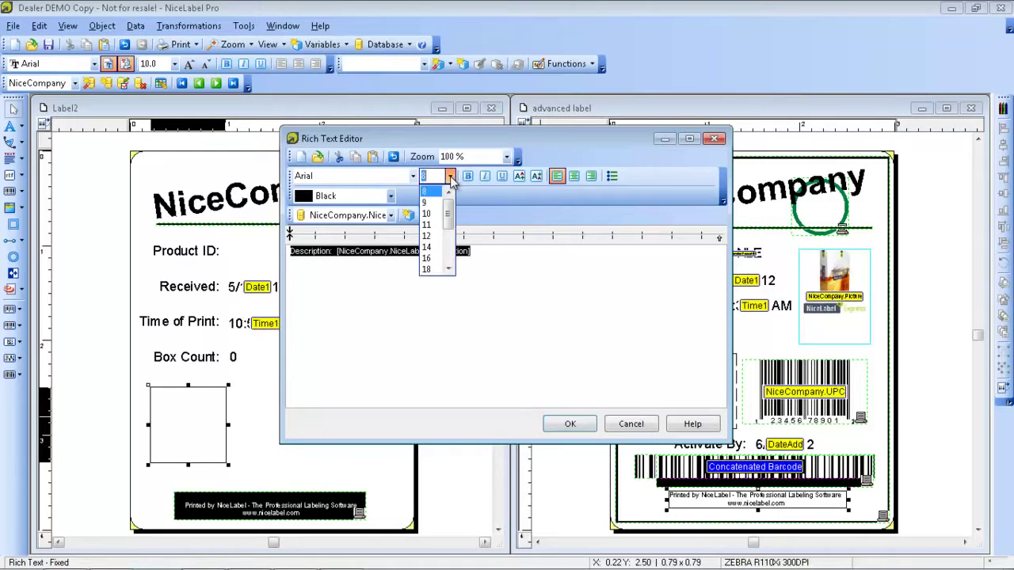
pyautogui.click(432, 212)
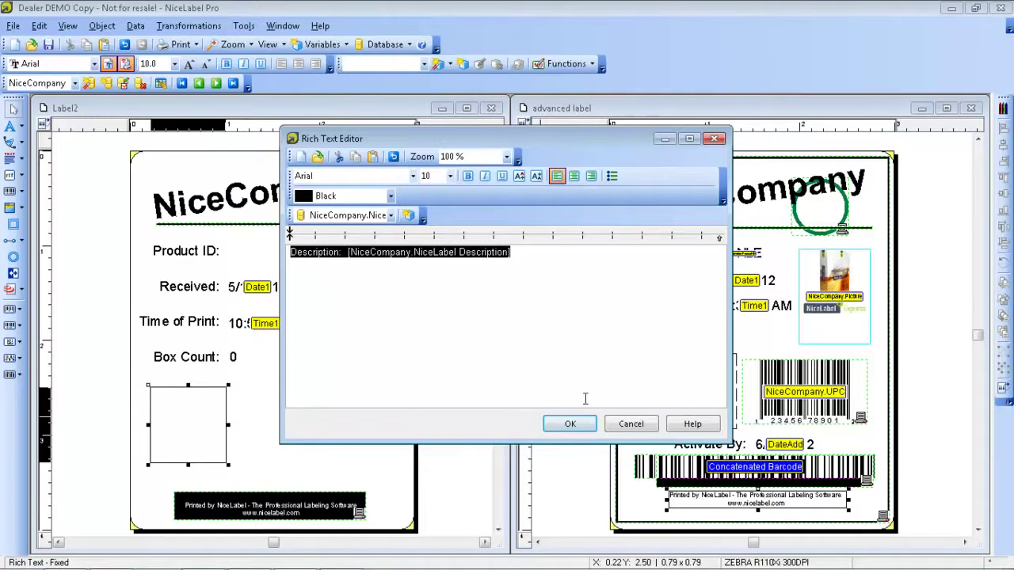
pyautogui.click(571, 424)
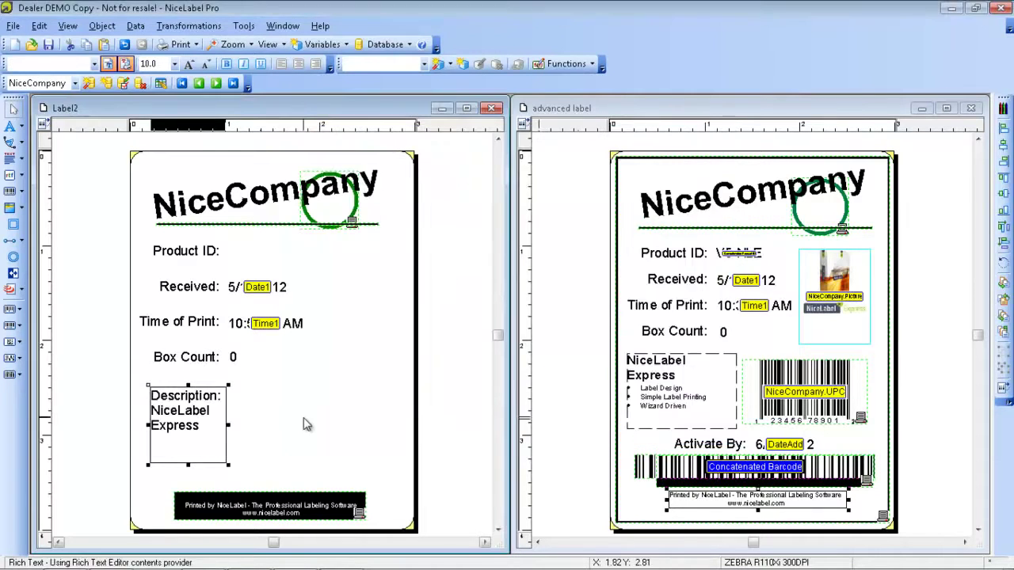
# - Move the description box slightly up and left on Label2, and enlarge it to about 1.4 inches wide
pyautogui.moveTo(204, 430); pyautogui.dragTo(195, 419)
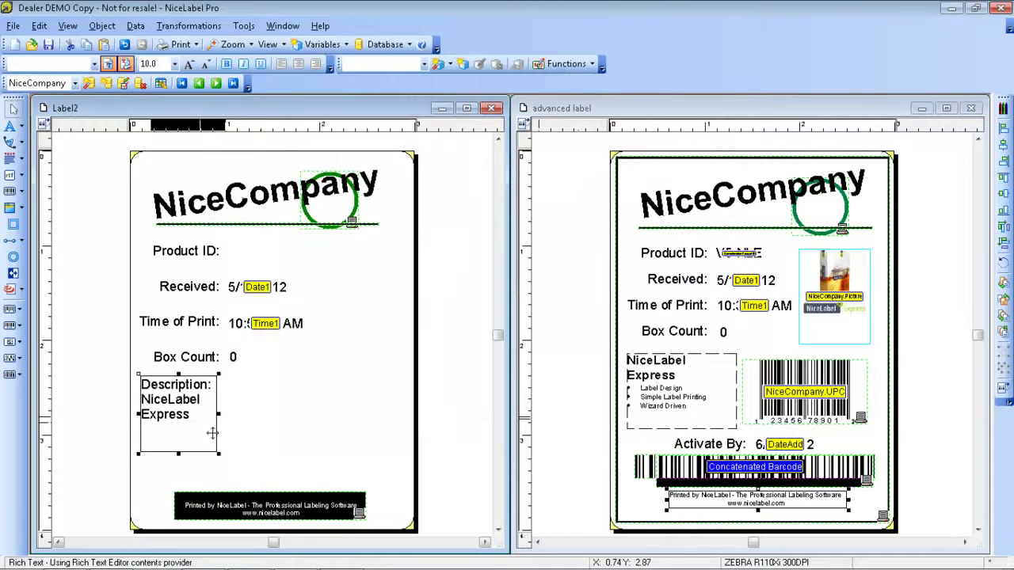
pyautogui.moveTo(218, 456); pyautogui.dragTo(270, 460)
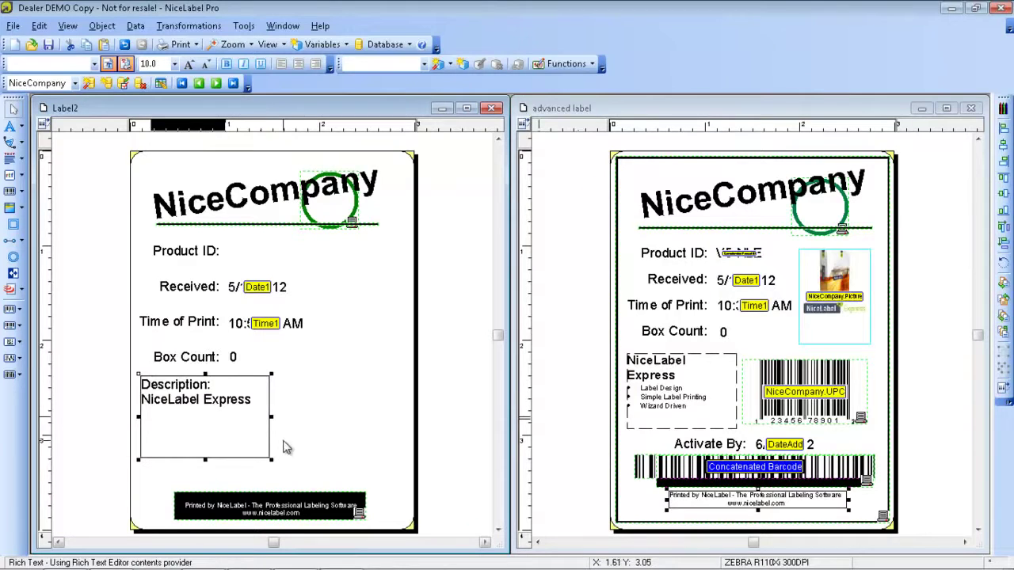
# - Turn on best-fit font resizing from 4 to 48 for the description box and shrink the box slightly
pyautogui.doubleClick(212, 425)
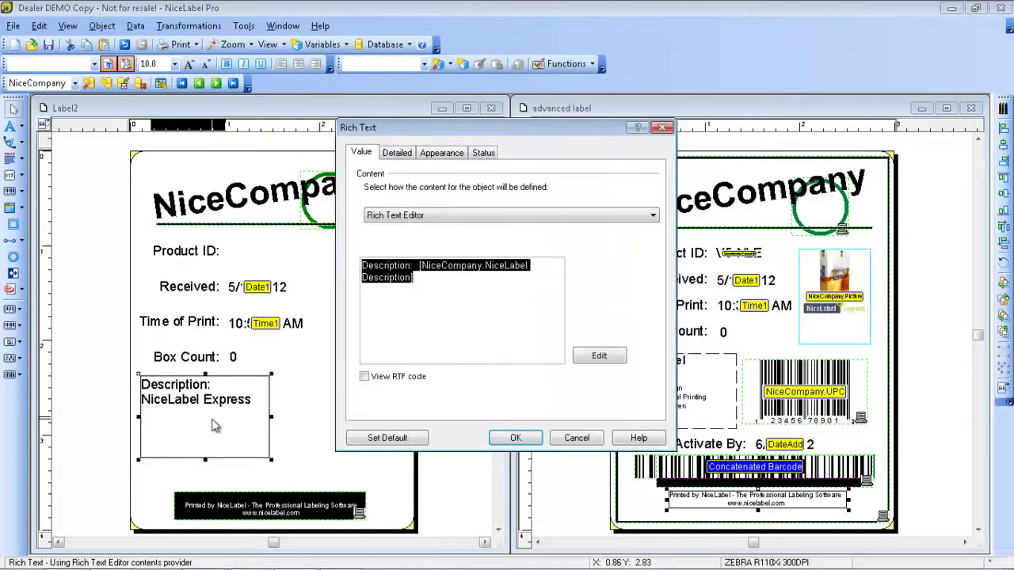
pyautogui.click(396, 154)
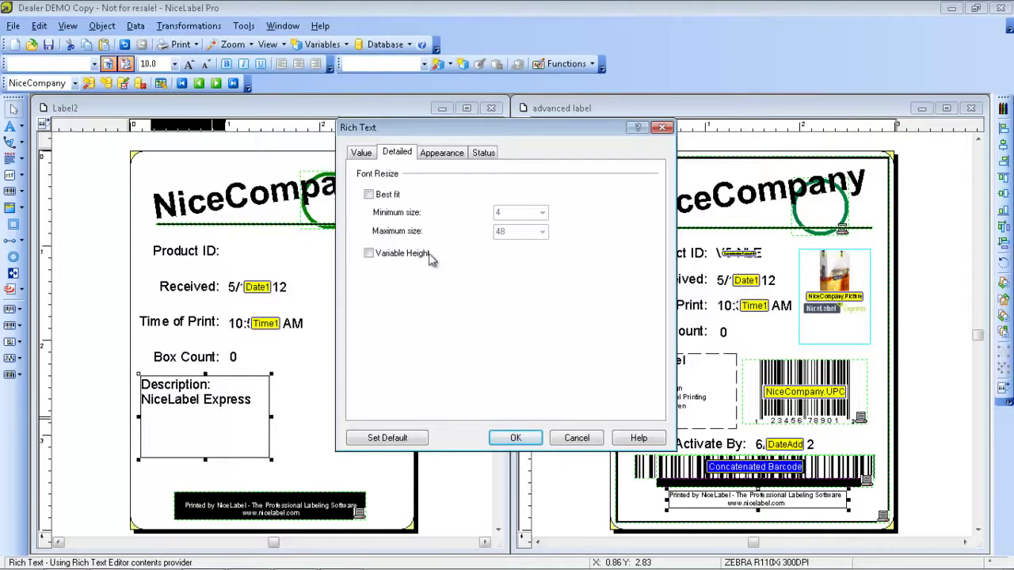
pyautogui.click(368, 194)
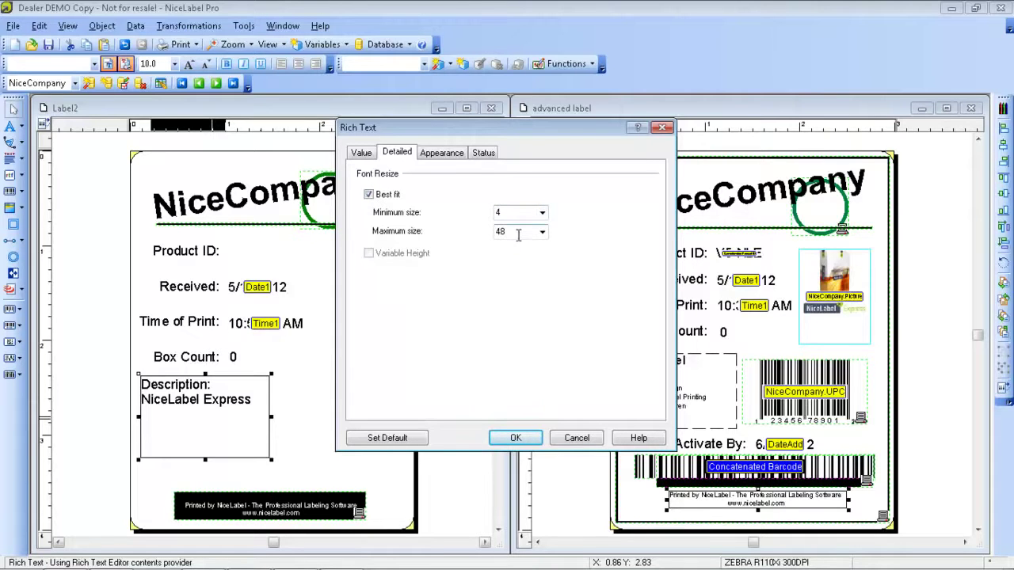
pyautogui.click(527, 440)
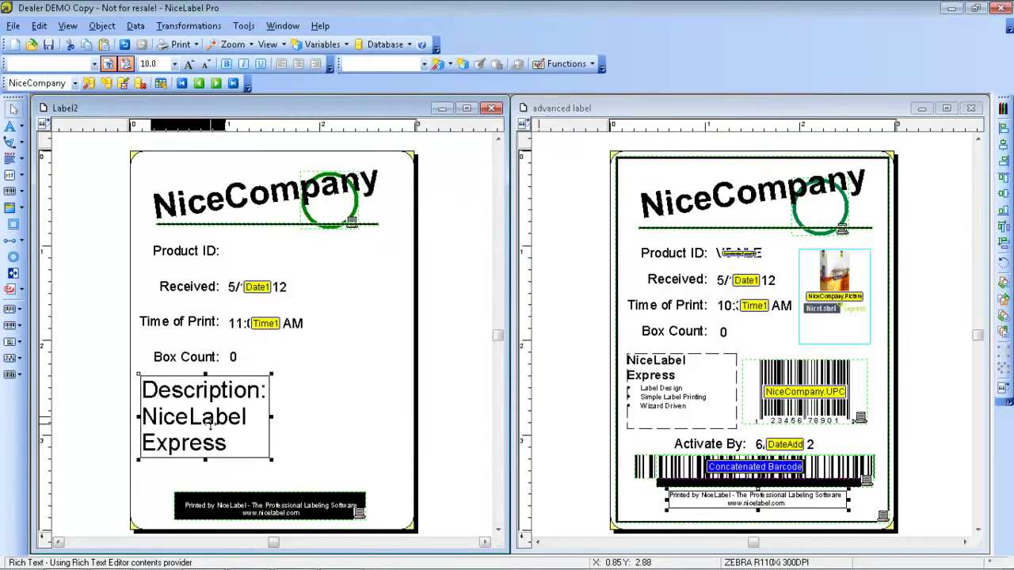
pyautogui.moveTo(270, 460)
pyautogui.mouseDown()
pyautogui.moveTo(357, 492)
pyautogui.moveTo(267, 448)
pyautogui.moveTo(240, 448)
pyautogui.moveTo(256, 451)
pyautogui.mouseUp()
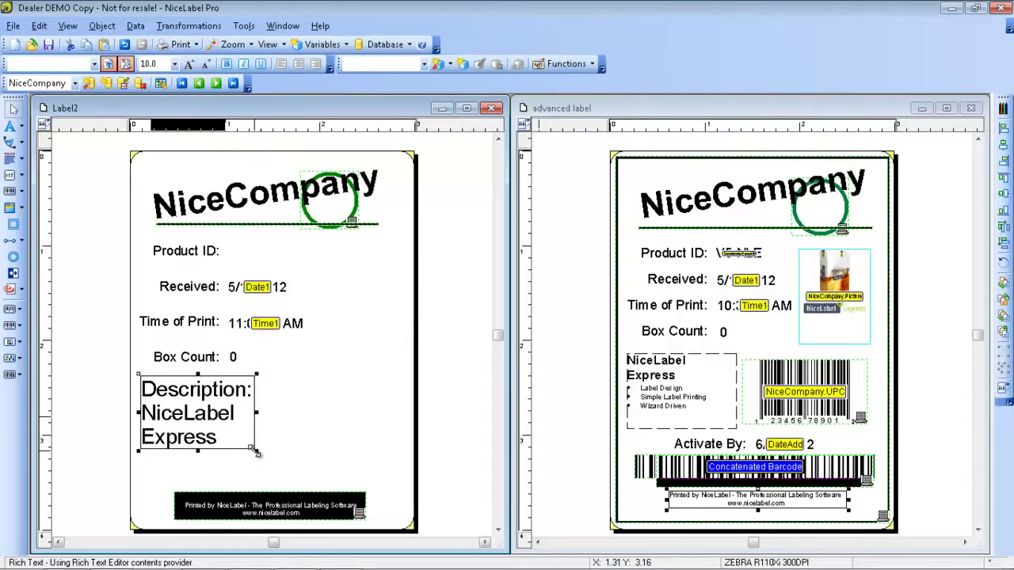
# - Turn off best-fit font resizing for the description box
pyautogui.doubleClick(225, 422)
pyautogui.click(368, 195)
pyautogui.click(515, 438)
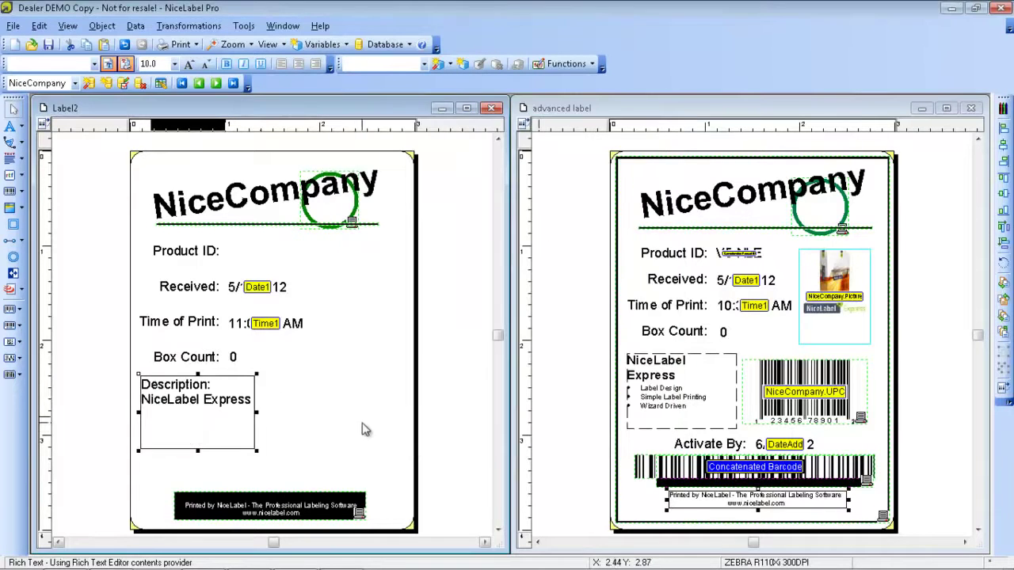
# - Enlarge the description box from its lower right corner to about 1.5 inches wide, and deselect it
pyautogui.click(262, 458)
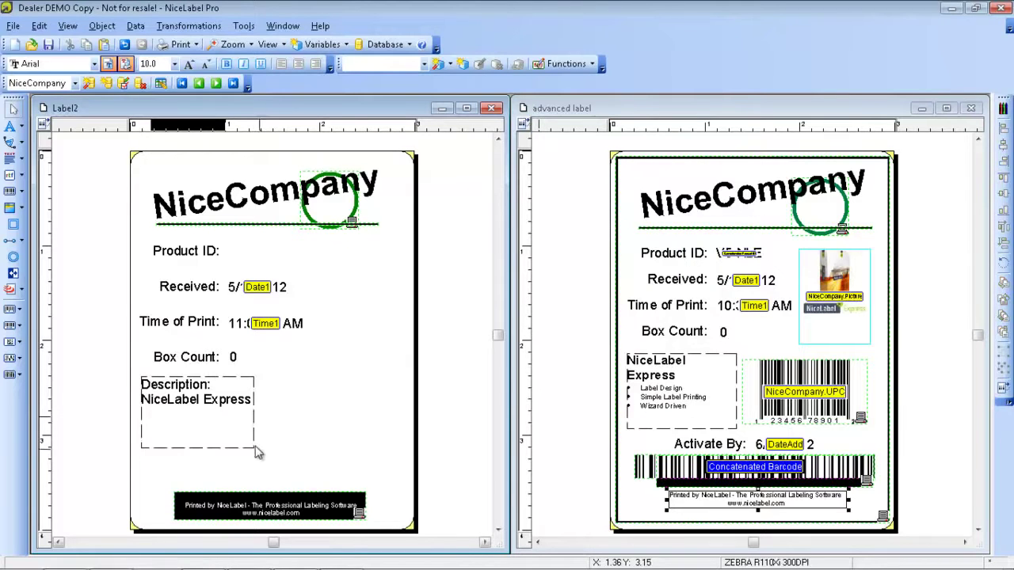
pyautogui.click(254, 449)
pyautogui.moveTo(255, 450); pyautogui.dragTo(281, 456)
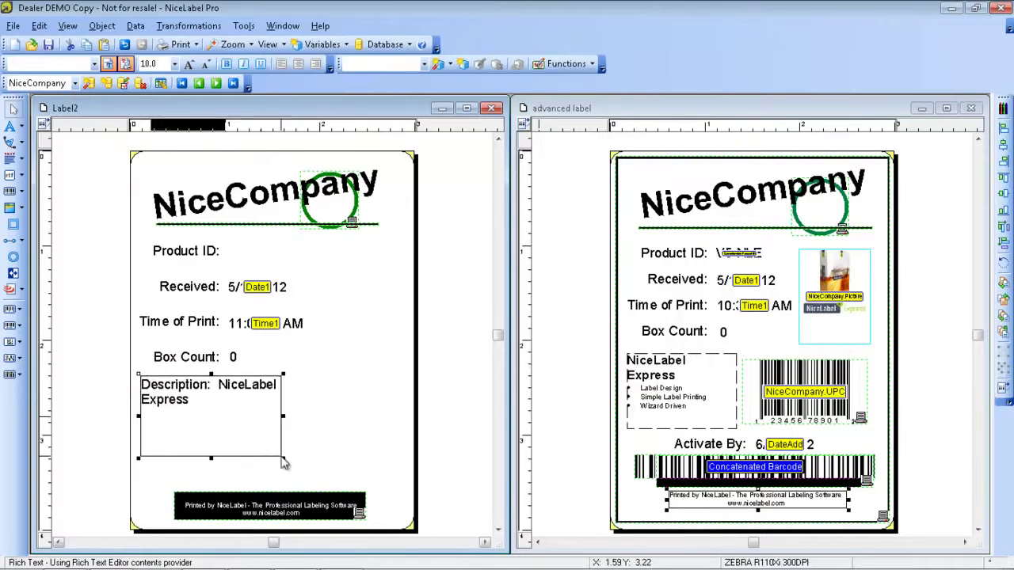
pyautogui.click(313, 453)
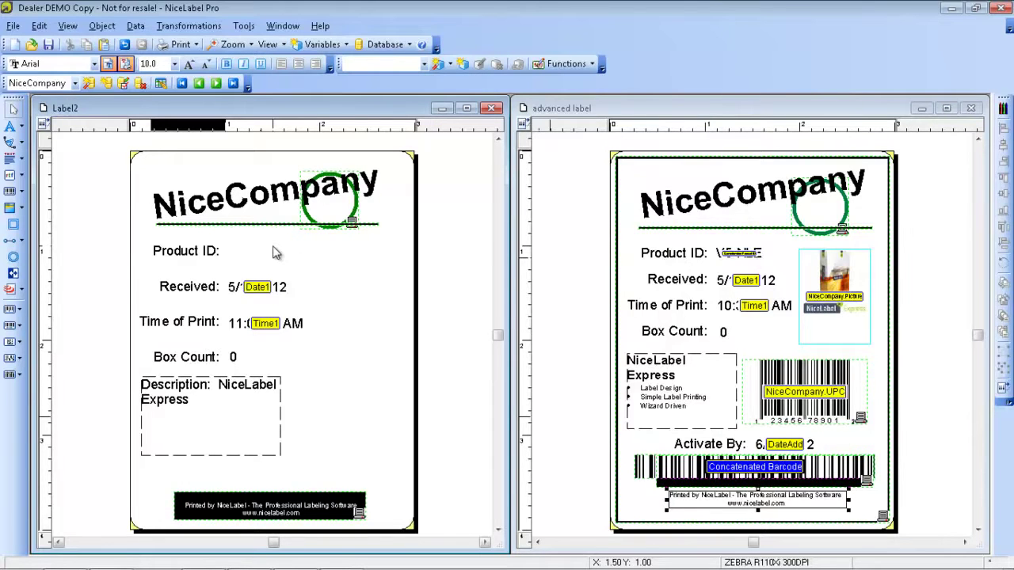
# - Create a new function named "Concatenate" with the Concatenate function type
pyautogui.click(136, 26)
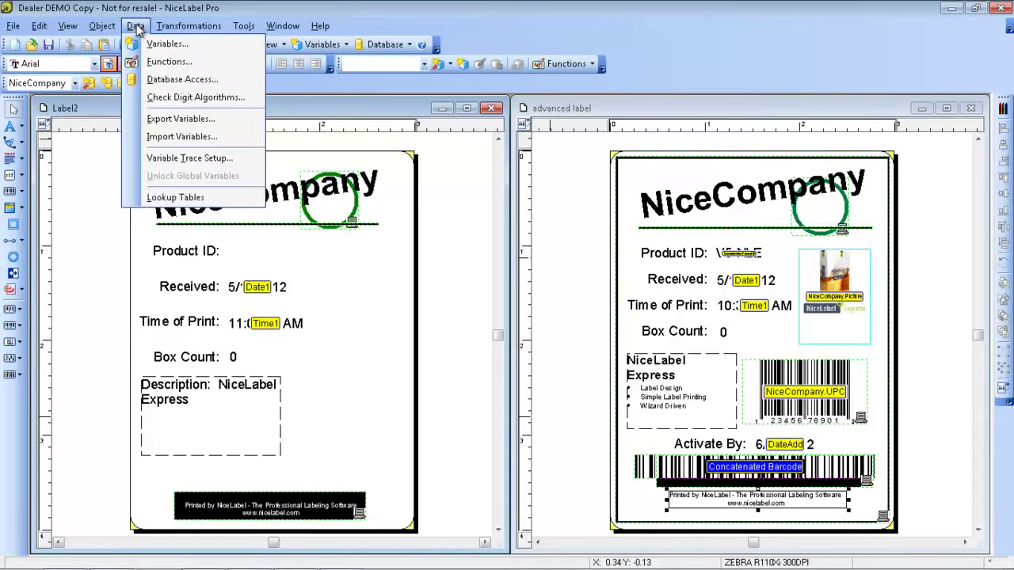
pyautogui.click(155, 63)
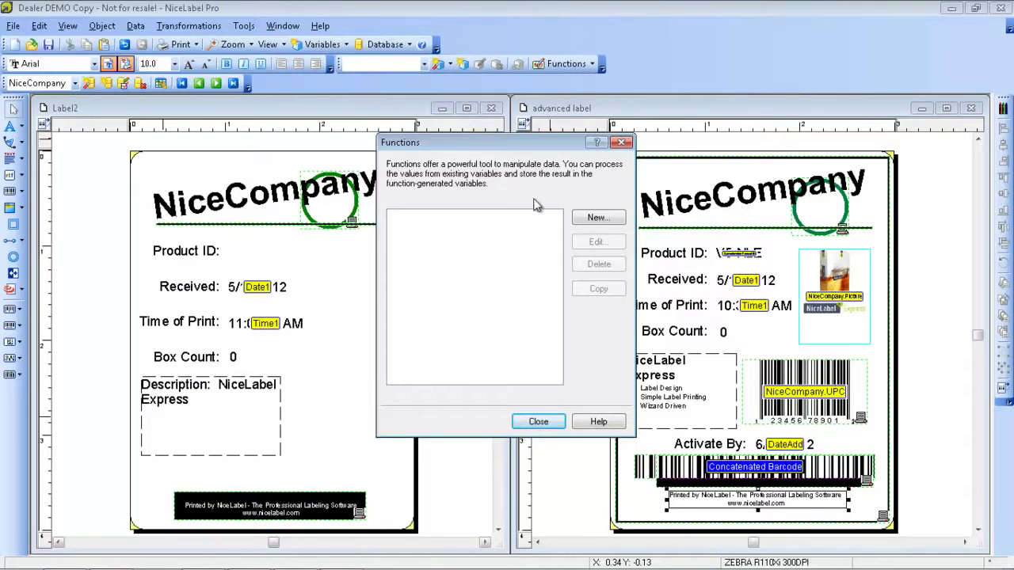
pyautogui.click(597, 217)
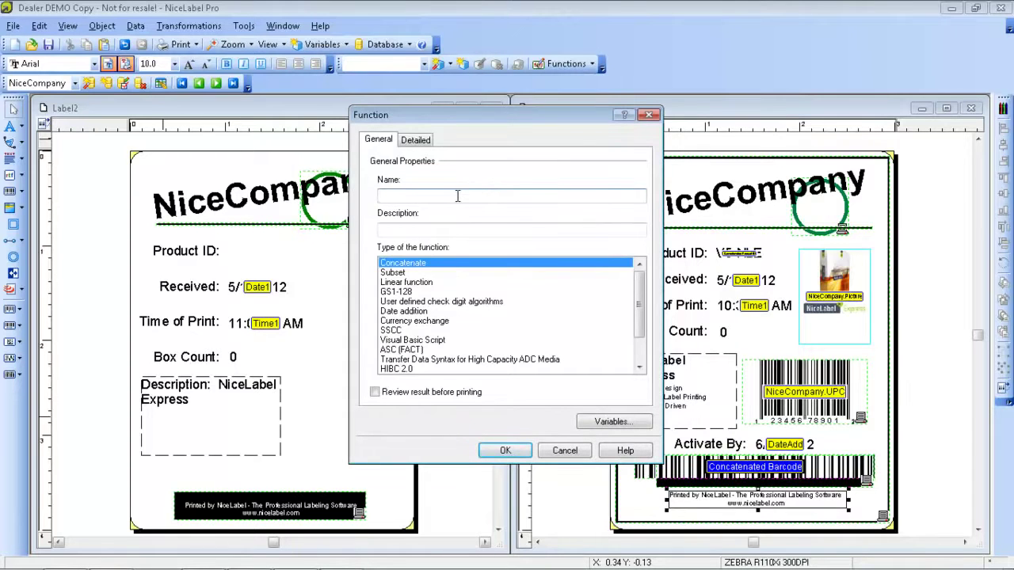
pyautogui.write('Concatenate')
pyautogui.click(393, 273)
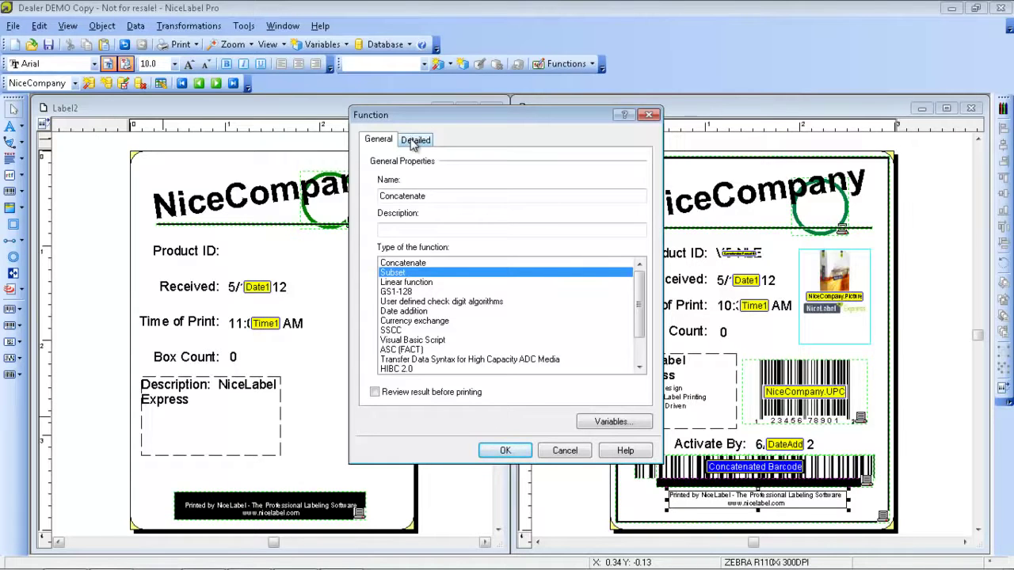
pyautogui.click(423, 263)
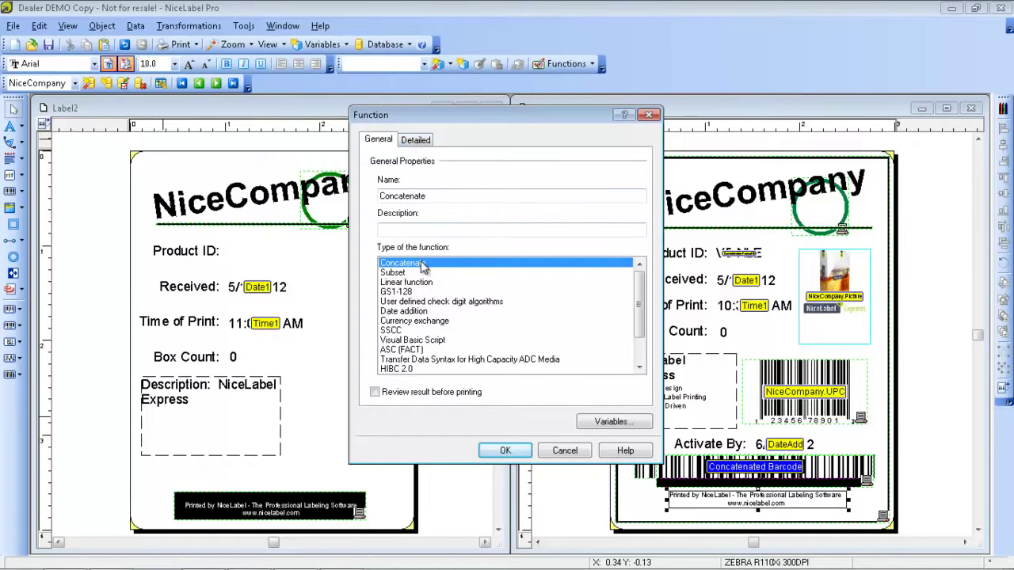
# - Add the variables NiceCompany.Version and NiceCompany.Code, in that order, to the Concatenate function
pyautogui.click(420, 141)
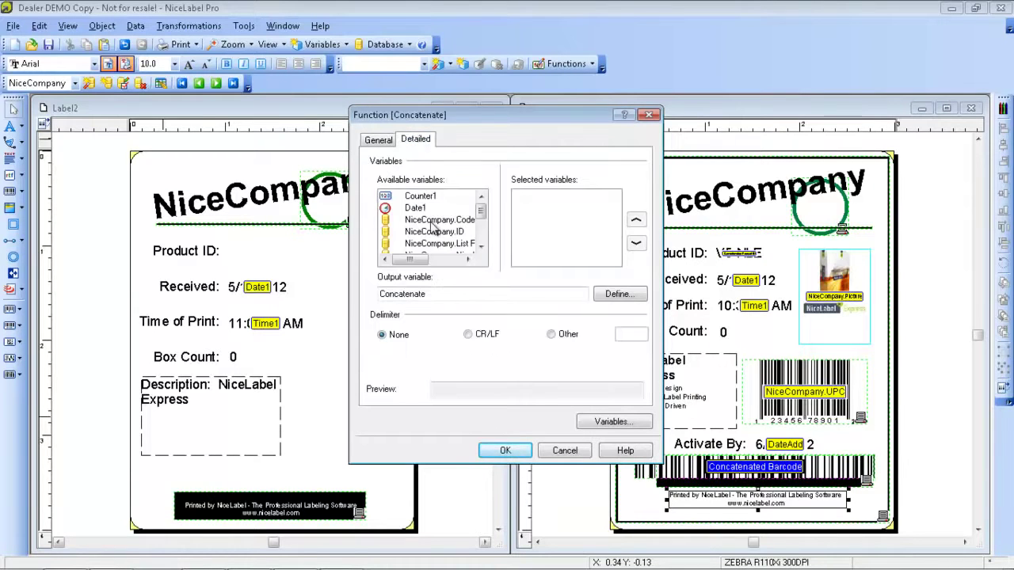
pyautogui.moveTo(481, 212)
pyautogui.mouseDown()
pyautogui.moveTo(483, 233)
pyautogui.moveTo(489, 208)
pyautogui.mouseUp()
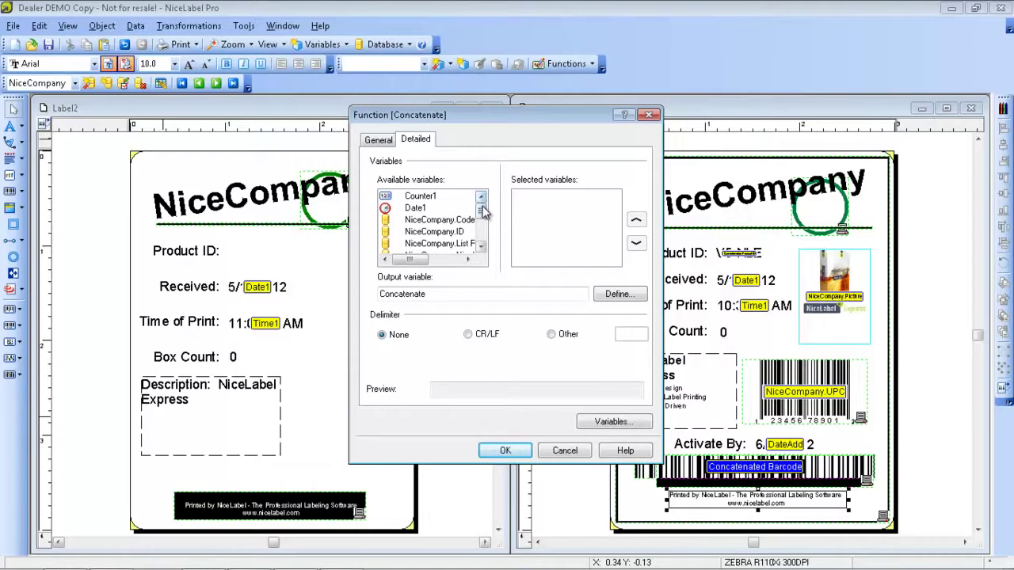
pyautogui.moveTo(483, 213)
pyautogui.mouseDown()
pyautogui.moveTo(478, 239)
pyautogui.moveTo(486, 218)
pyautogui.mouseUp()
pyautogui.doubleClick(466, 244)
pyautogui.doubleClick(467, 222)
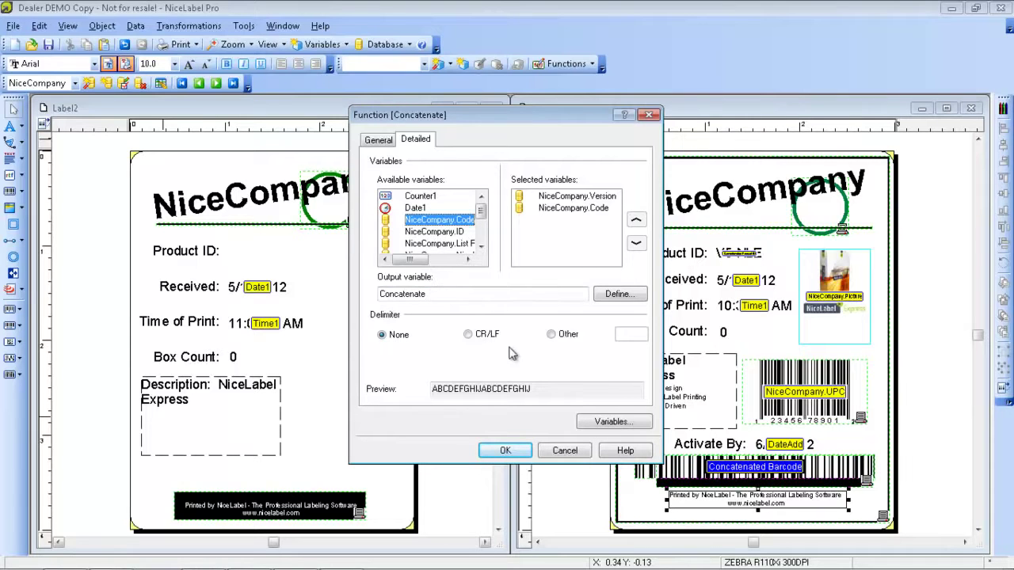
# - Set a custom "-" delimiter for the Concatenate function, save it and close the function list
pyautogui.click(552, 334)
pyautogui.click(620, 333)
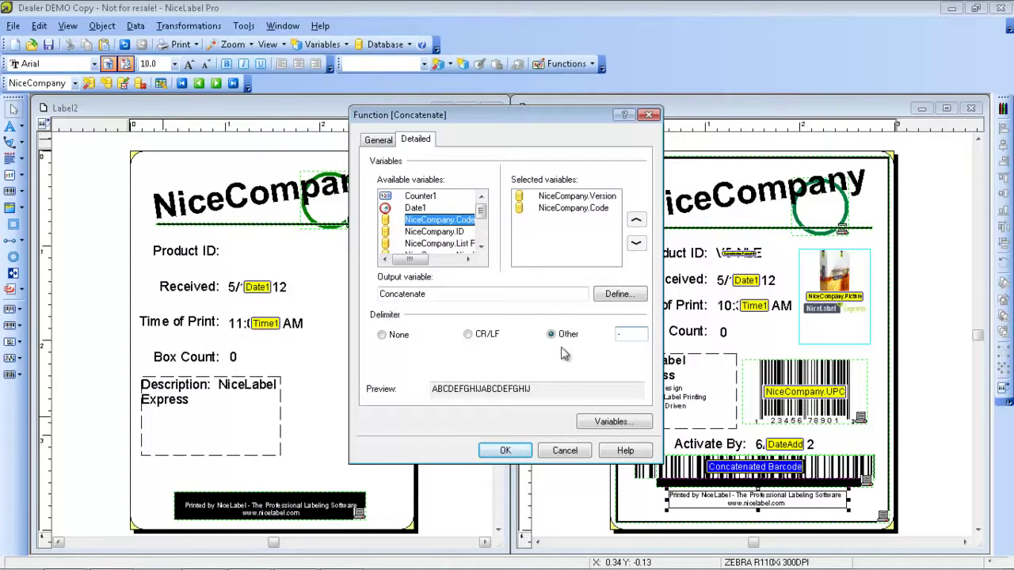
pyautogui.click(508, 451)
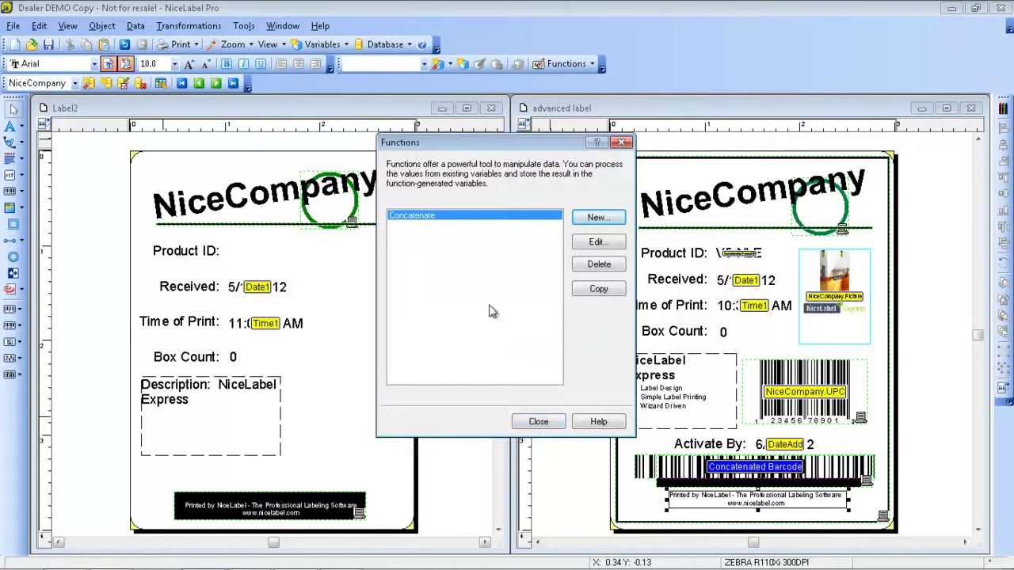
pyautogui.click(529, 425)
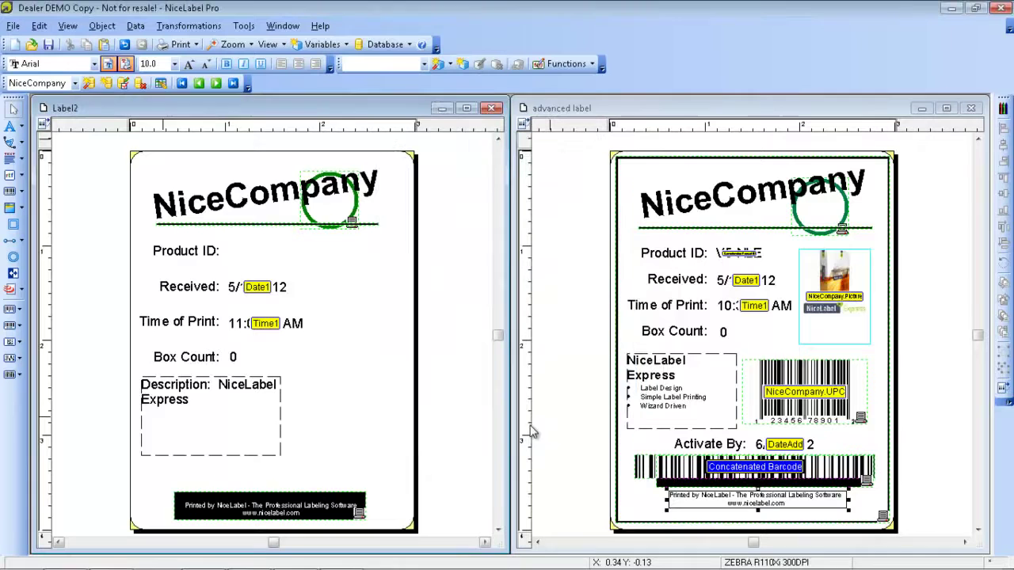
# - Place a text object using the existing Concatenate variable beside the Product ID caption, aligned with it, and deselect it
pyautogui.click(22, 129)
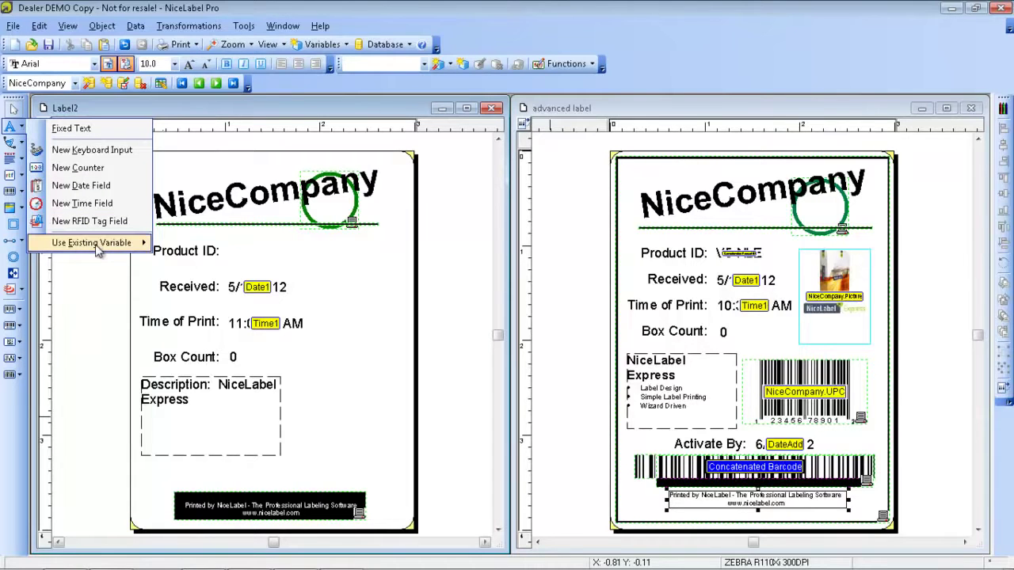
pyautogui.moveTo(97, 249)
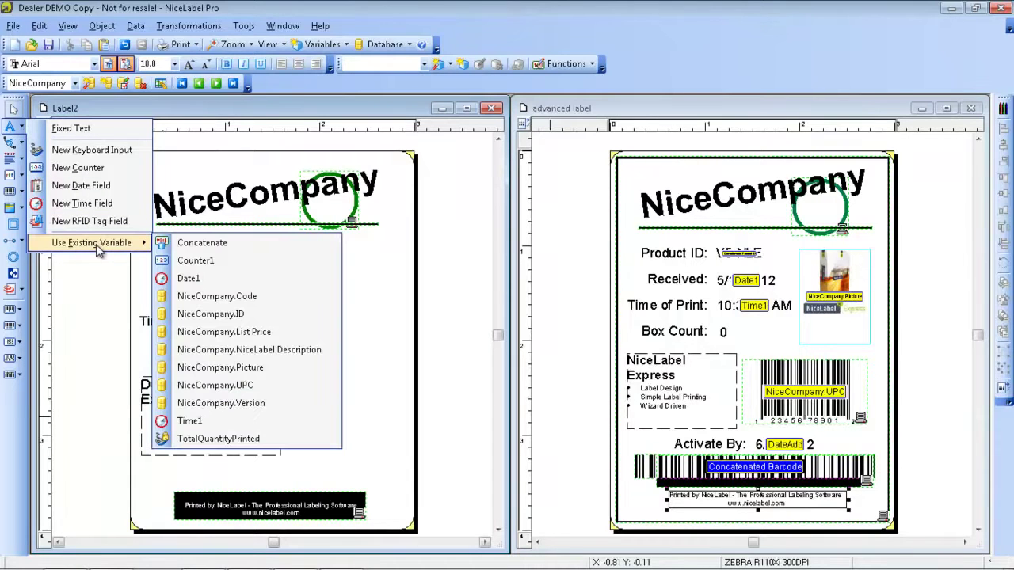
pyautogui.click(198, 248)
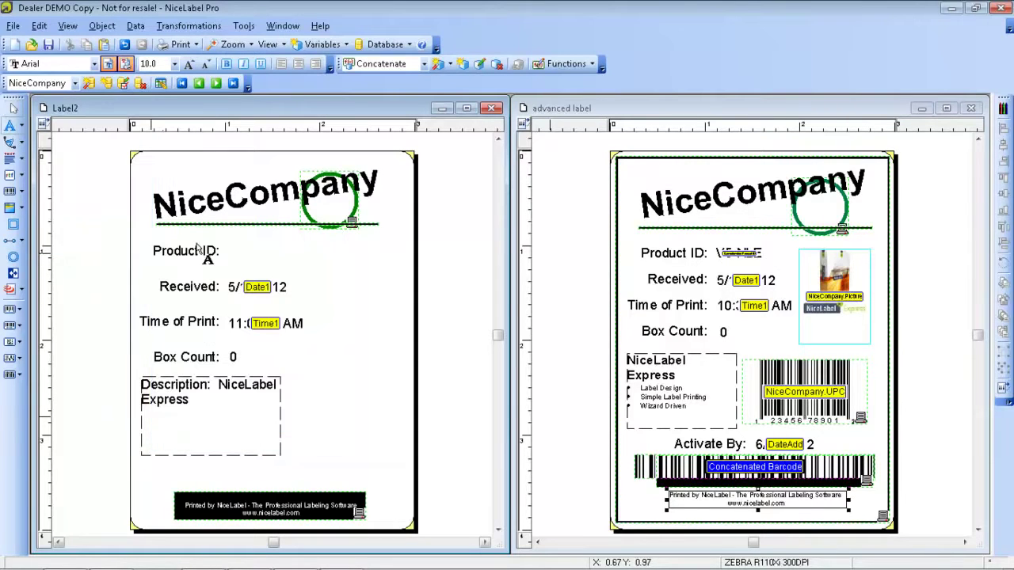
pyautogui.click(236, 254)
pyautogui.moveTo(250, 263); pyautogui.dragTo(251, 251)
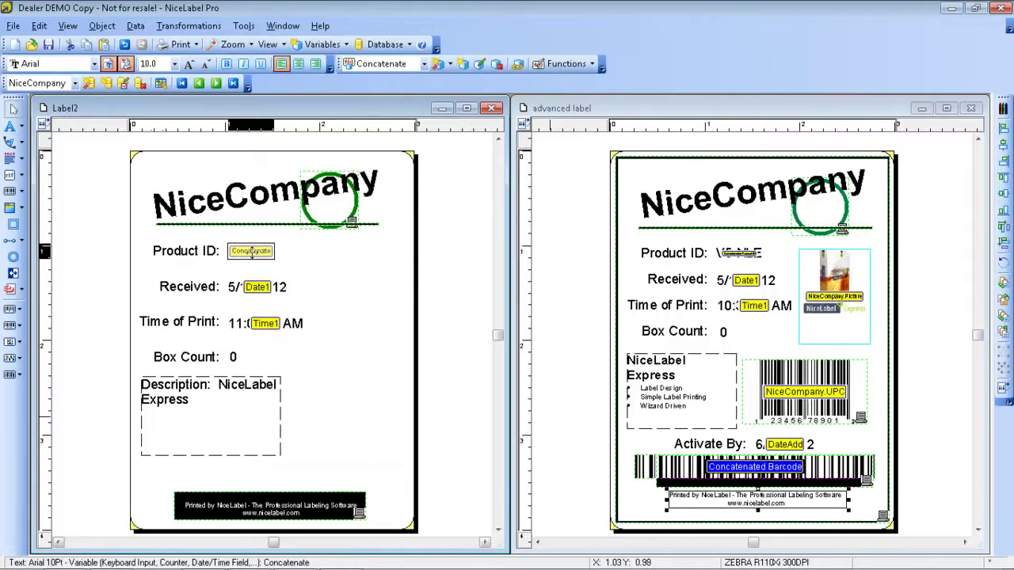
pyautogui.click(307, 261)
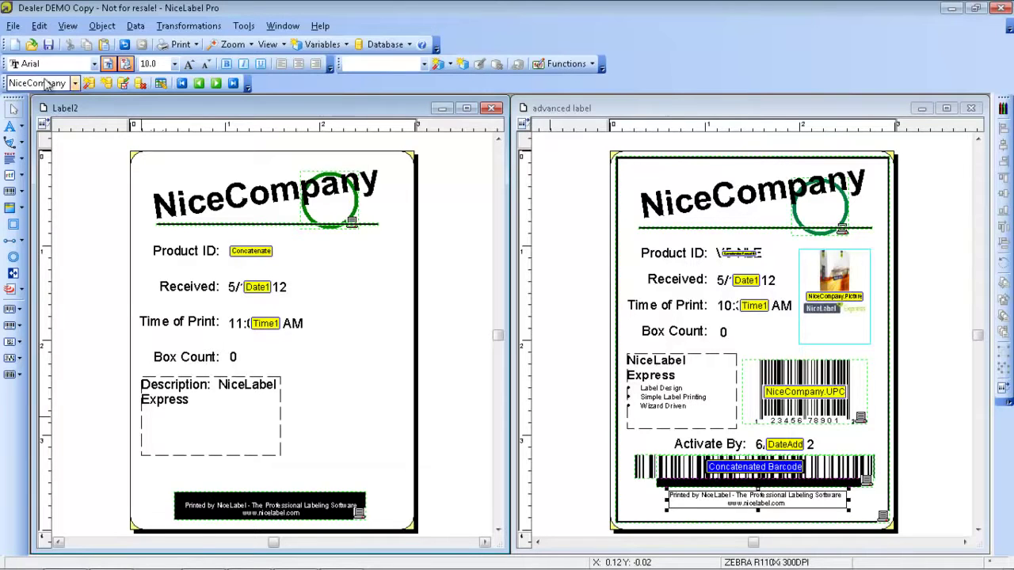
# - Hide the variable names displayed on the label objects
pyautogui.click(68, 27)
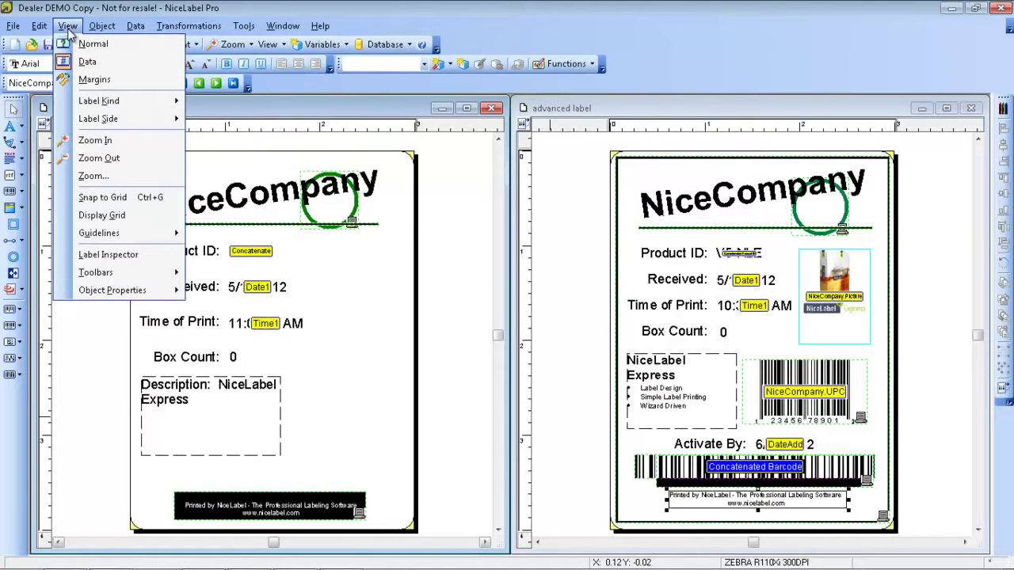
pyautogui.moveTo(139, 273)
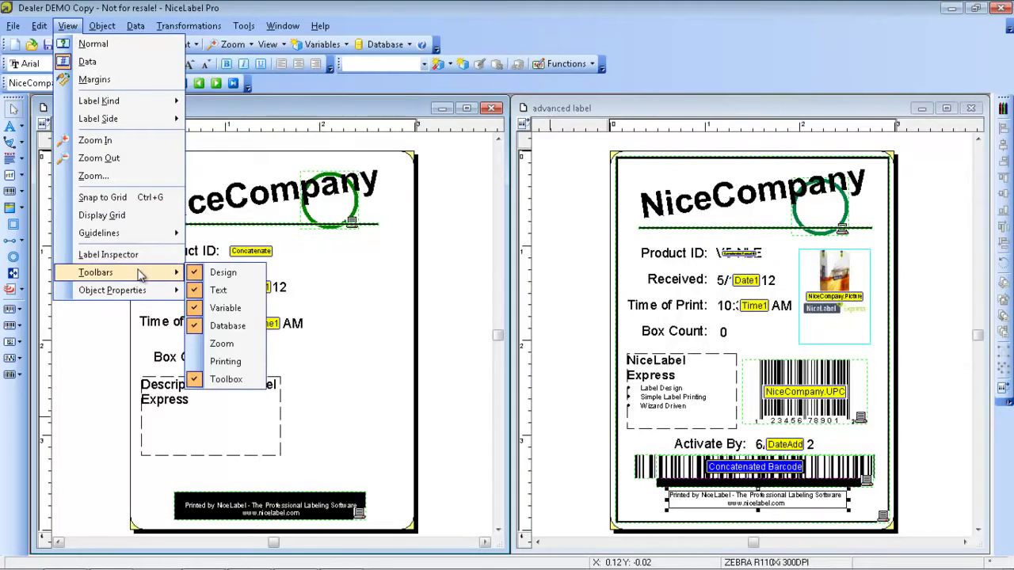
pyautogui.moveTo(136, 293)
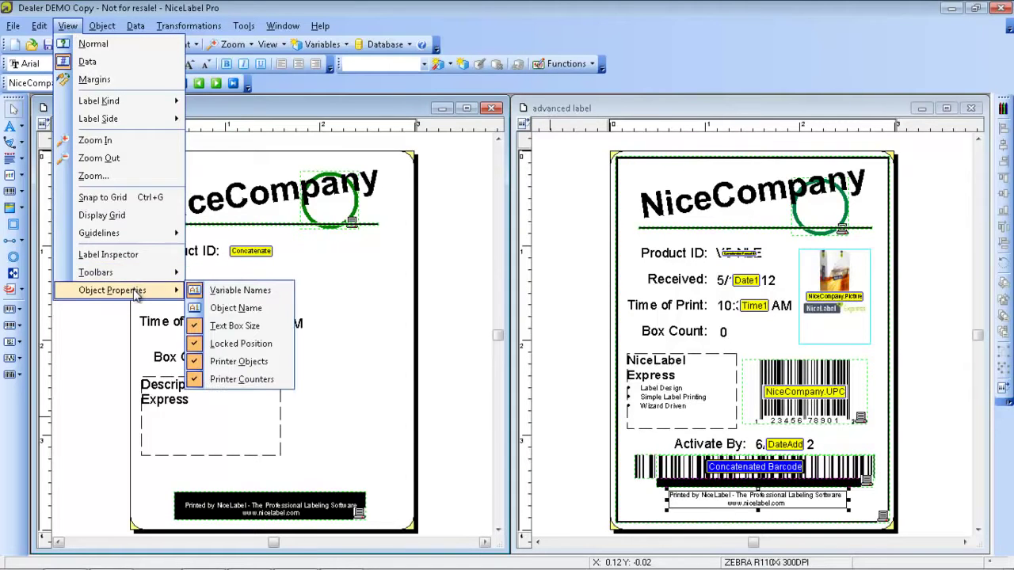
pyautogui.click(265, 295)
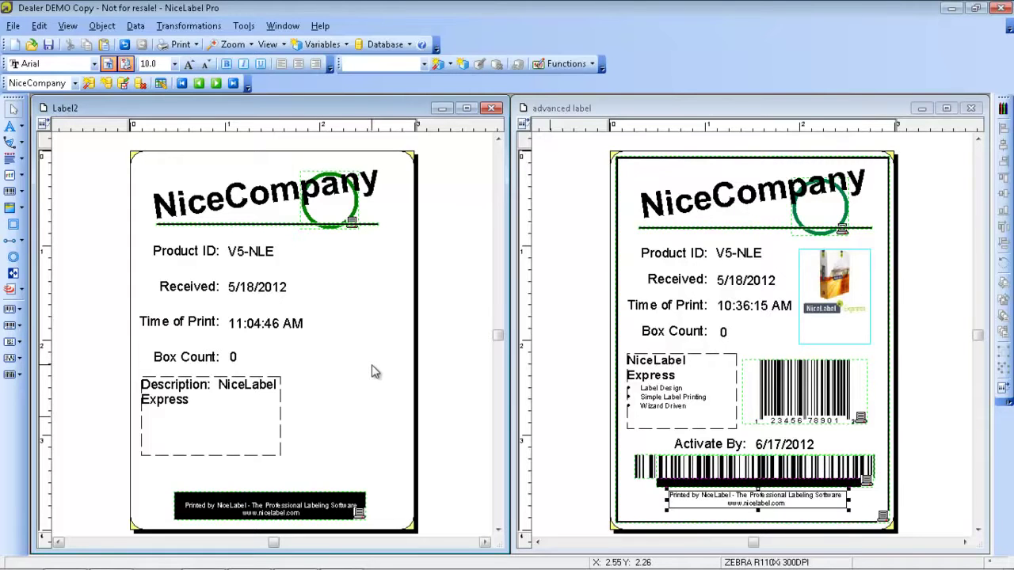
# - Place a bar code using the existing NiceCompany.UPC variable on Label2, beside the Description box
pyautogui.click(22, 194)
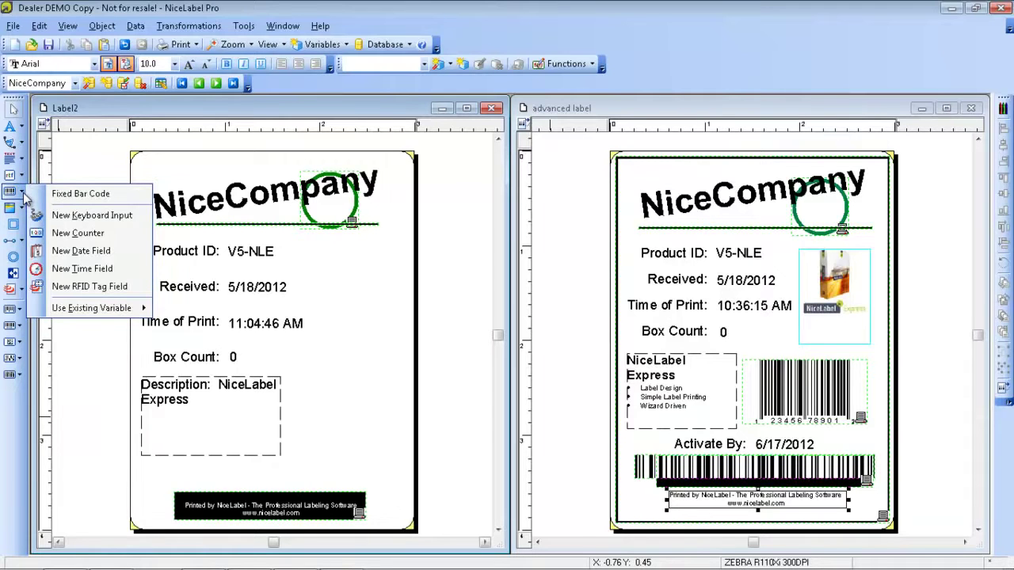
pyautogui.click(23, 193)
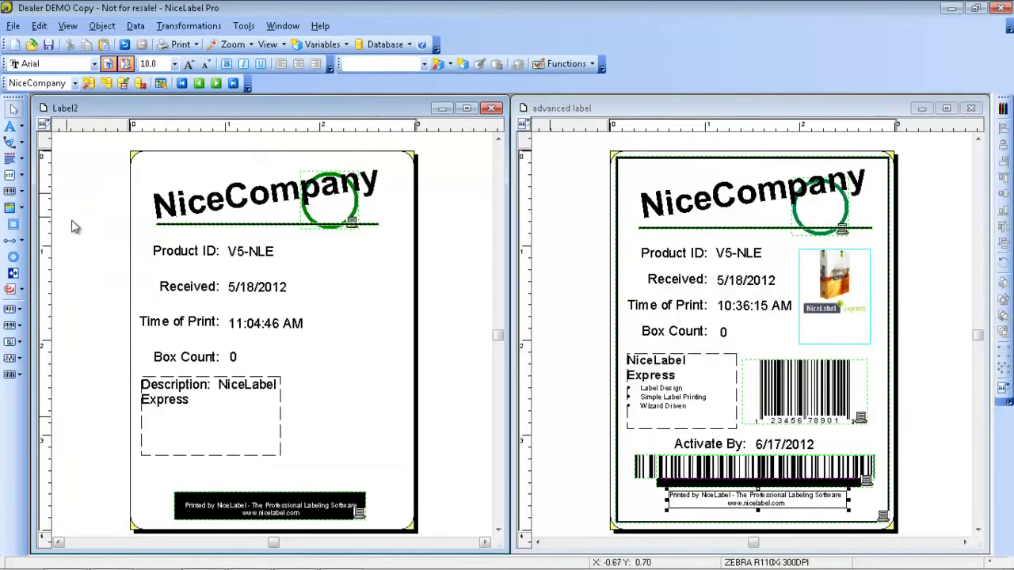
pyautogui.click(22, 194)
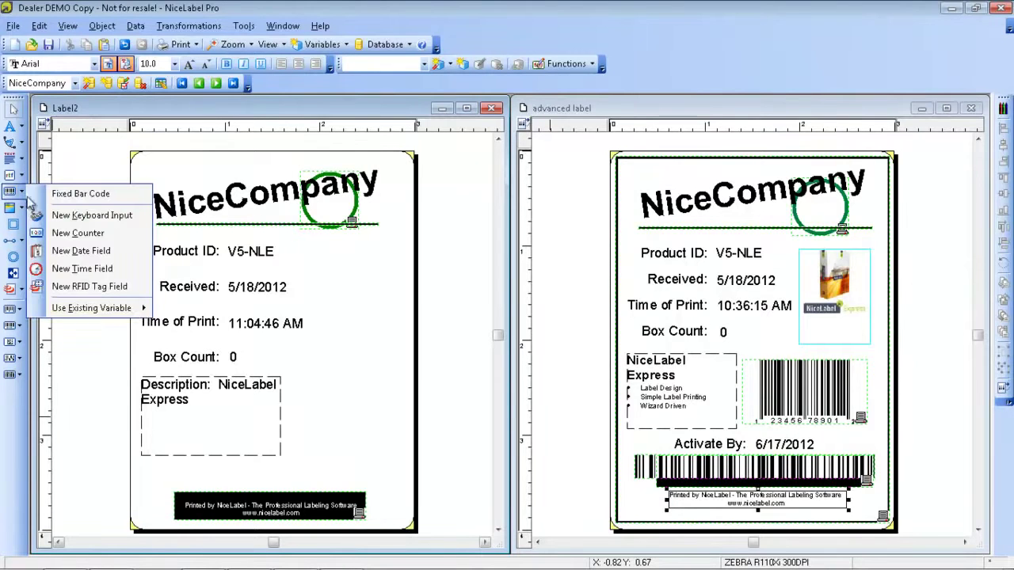
pyautogui.moveTo(139, 311)
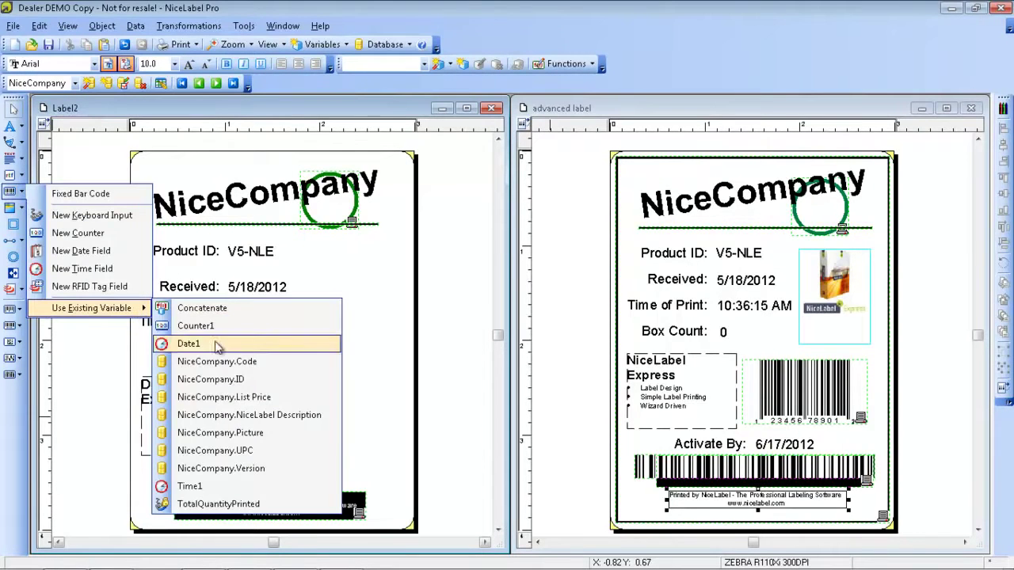
pyautogui.click(227, 455)
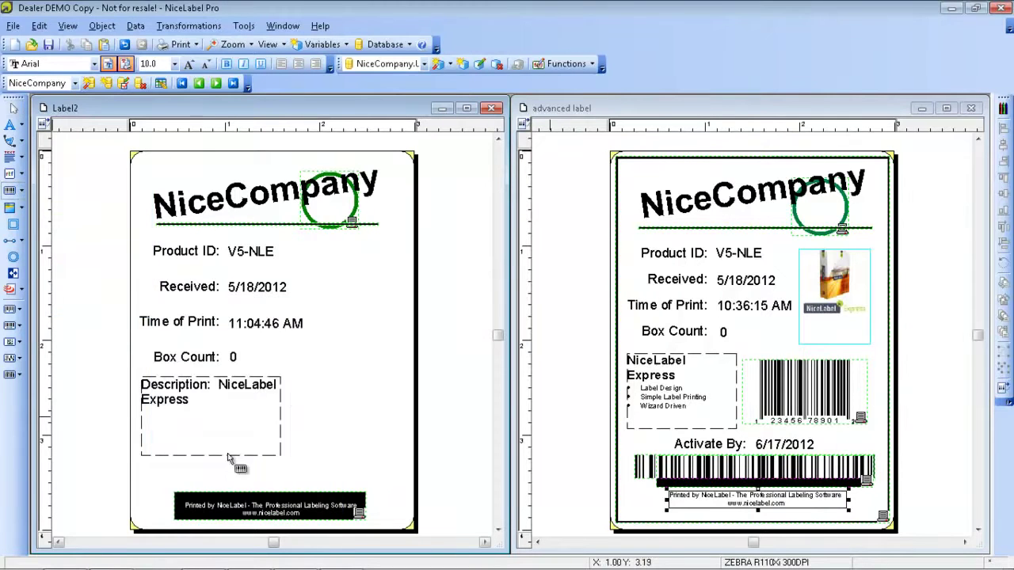
pyautogui.click(298, 377)
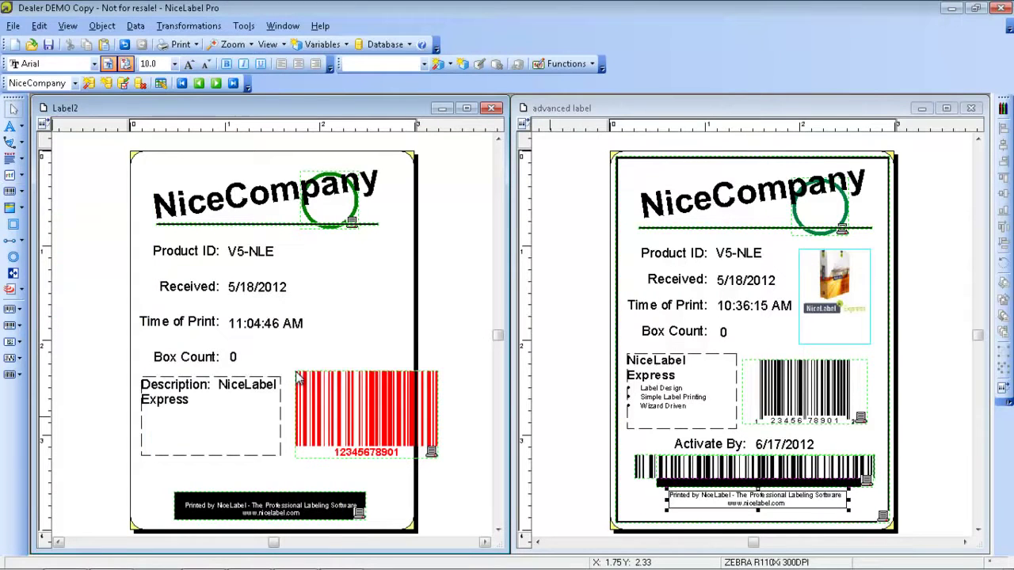
# - Narrow the Description text box and move the UPC bar code against it so that it fits within the label
pyautogui.click(351, 419)
pyautogui.click(279, 434)
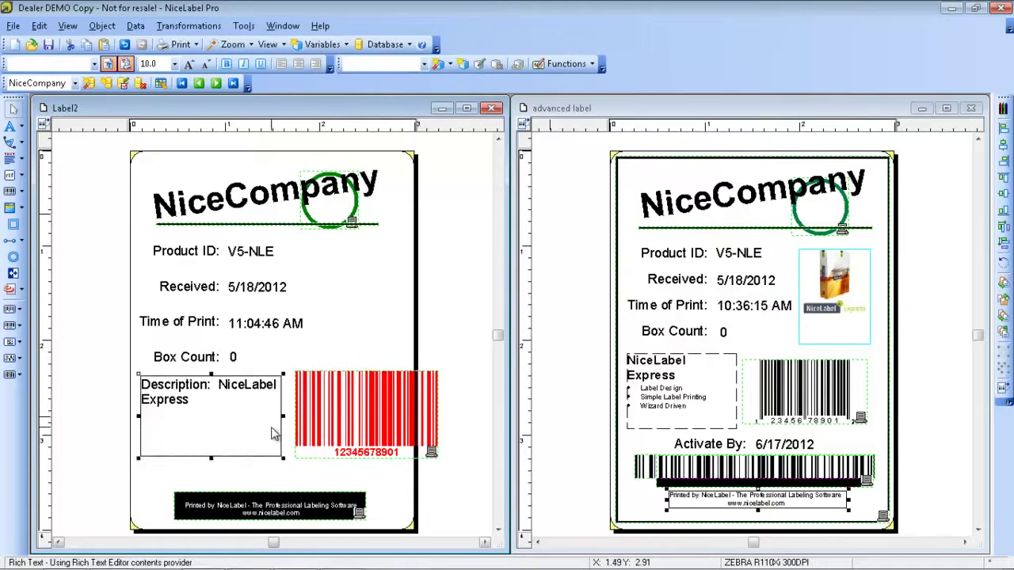
pyautogui.moveTo(282, 416); pyautogui.dragTo(268, 415)
pyautogui.moveTo(332, 418)
pyautogui.mouseDown()
pyautogui.moveTo(307, 415)
pyautogui.moveTo(317, 409)
pyautogui.mouseUp()
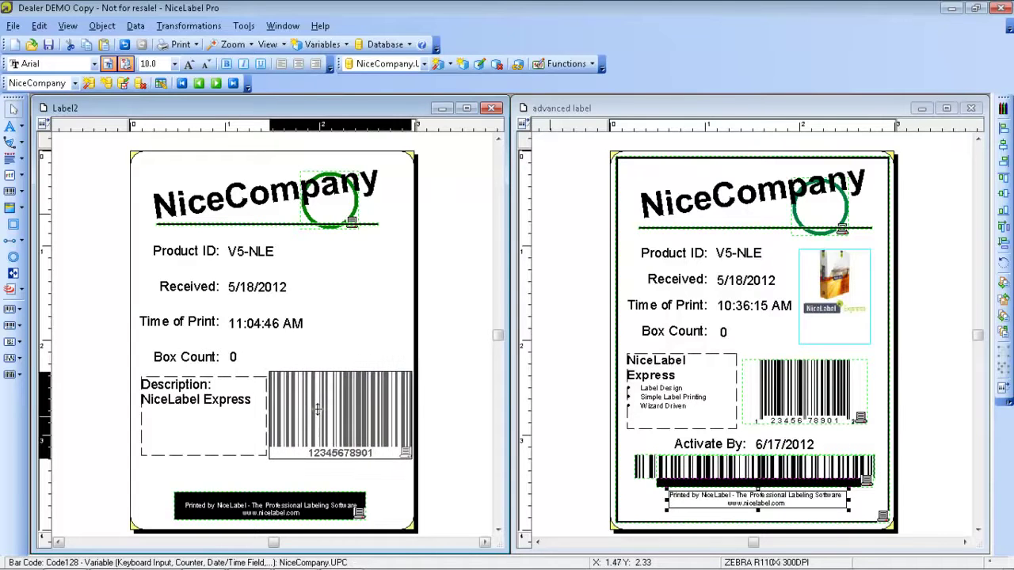
# - Change the UPC bar code's type to Upc-A in its properties
pyautogui.doubleClick(328, 426)
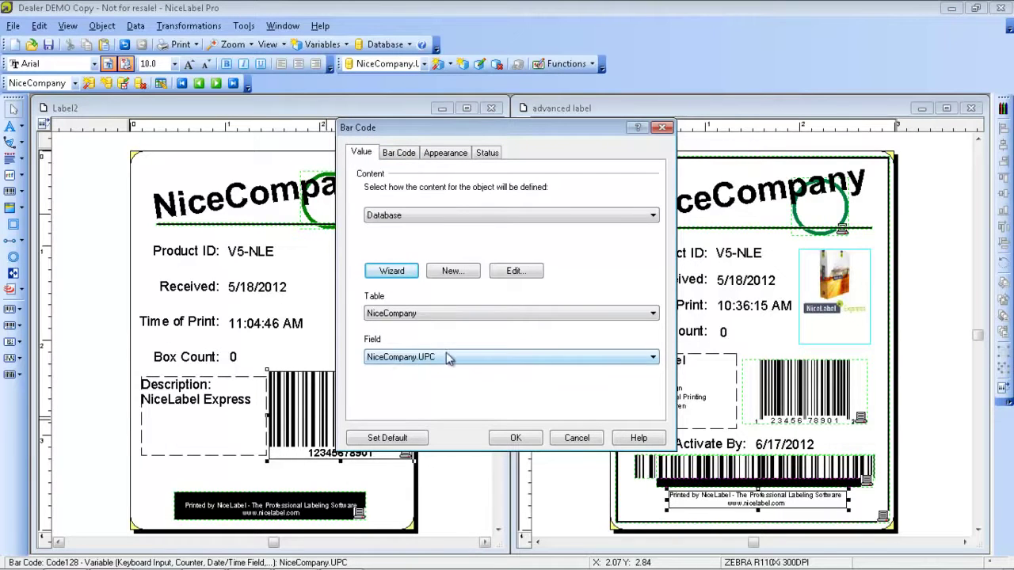
pyautogui.click(400, 153)
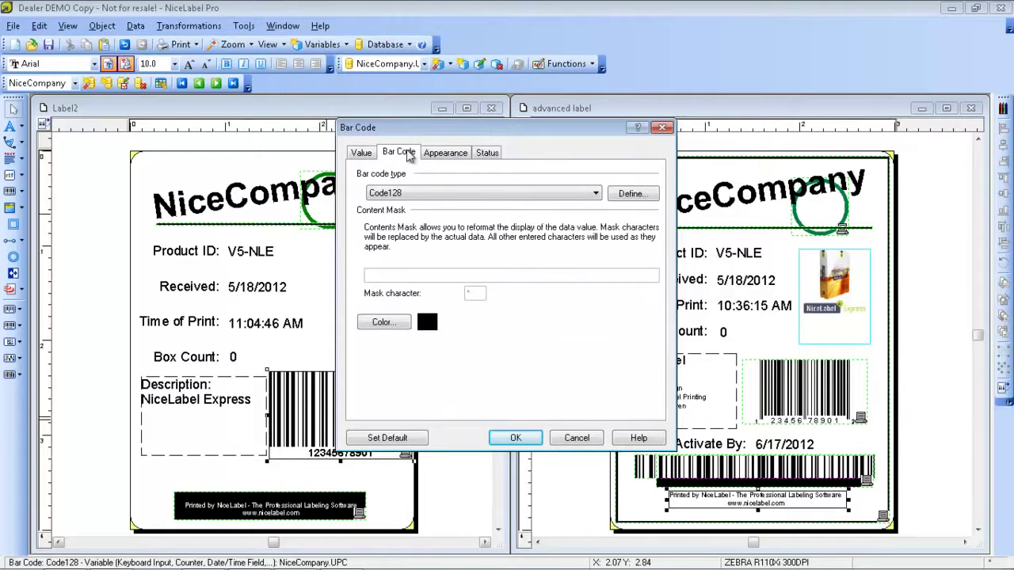
pyautogui.click(555, 196)
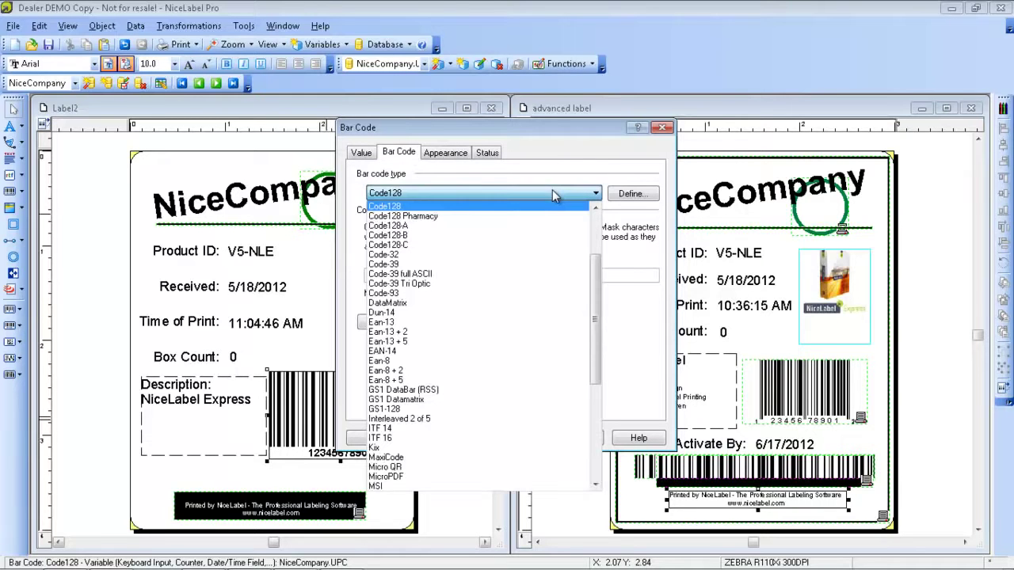
pyautogui.moveTo(599, 287); pyautogui.dragTo(602, 415)
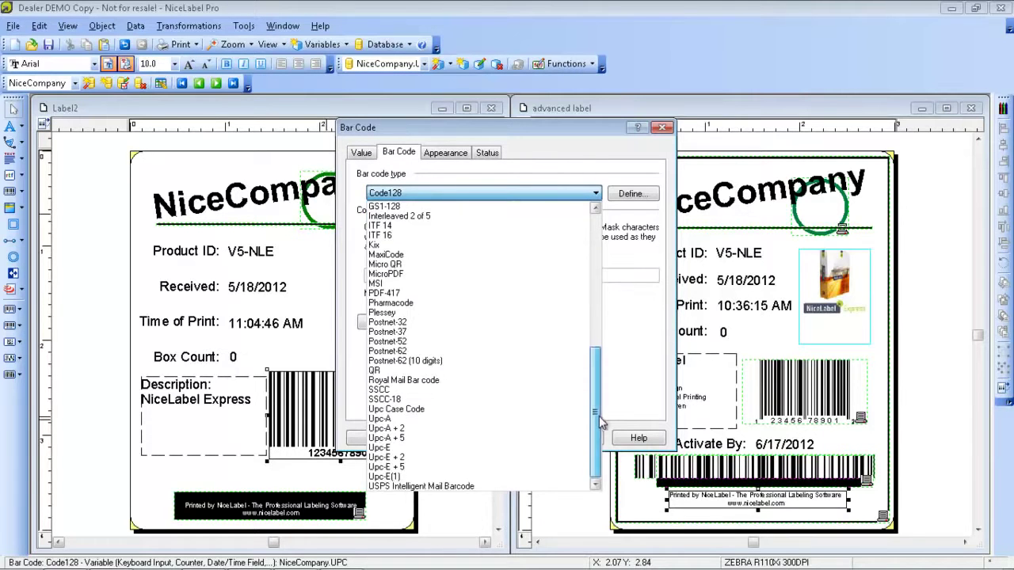
pyautogui.click(478, 427)
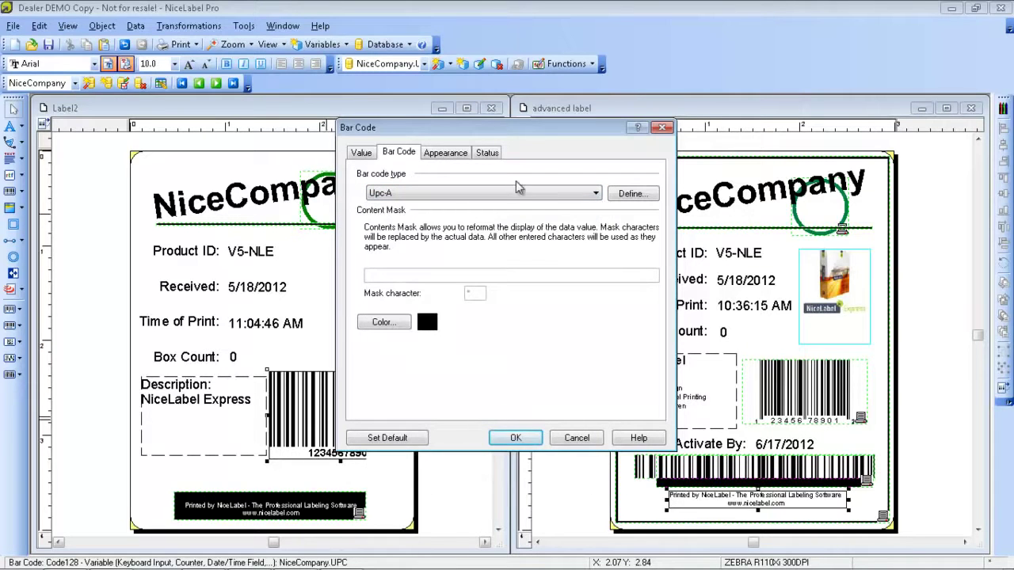
# - Set the Upc-A narrow bar width to 5 dots and review the check digit, human readable and details options, keeping the interpretation below the bar code
pyautogui.click(626, 193)
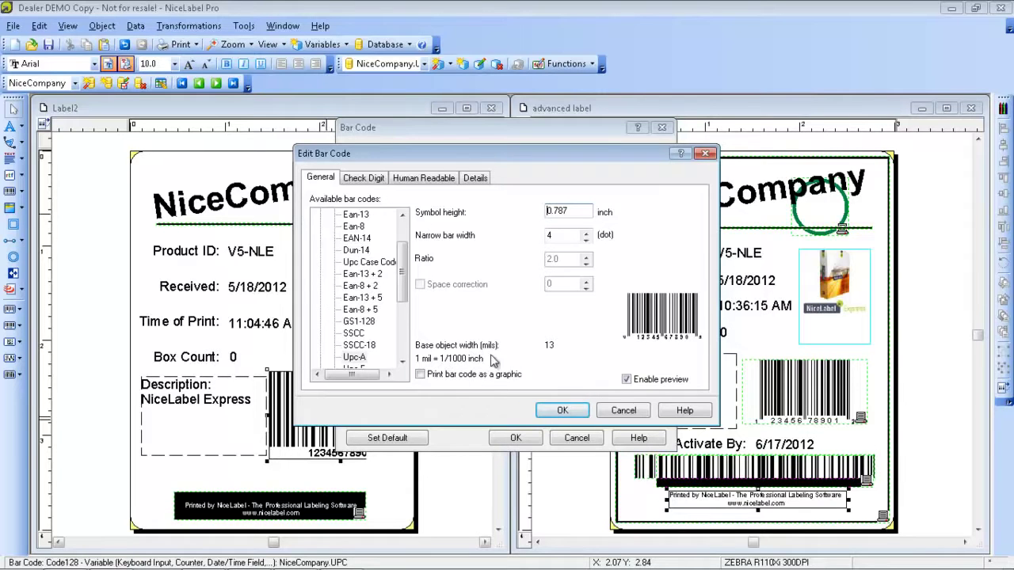
pyautogui.click(587, 232)
pyautogui.click(585, 232)
pyautogui.click(586, 239)
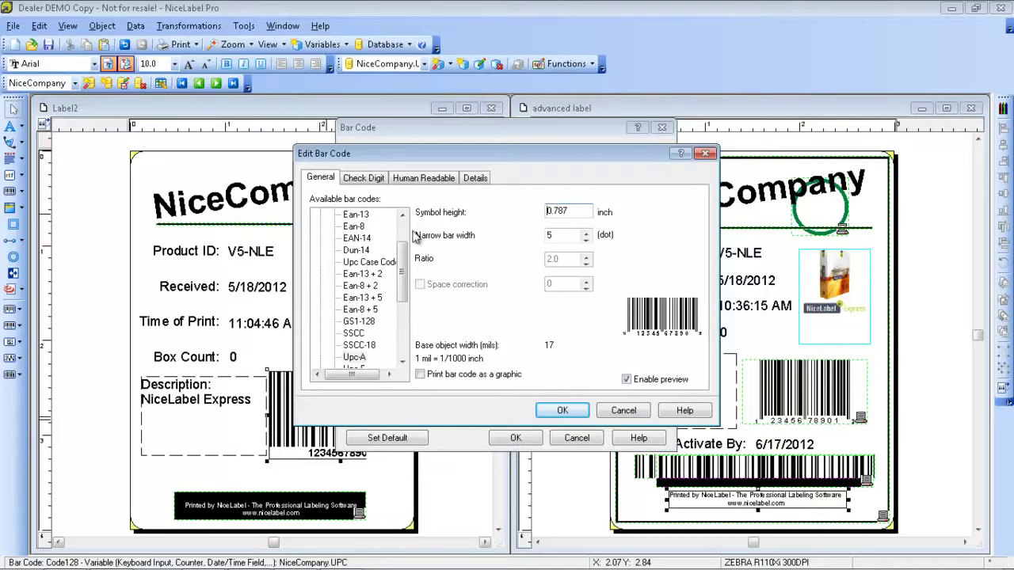
pyautogui.click(366, 179)
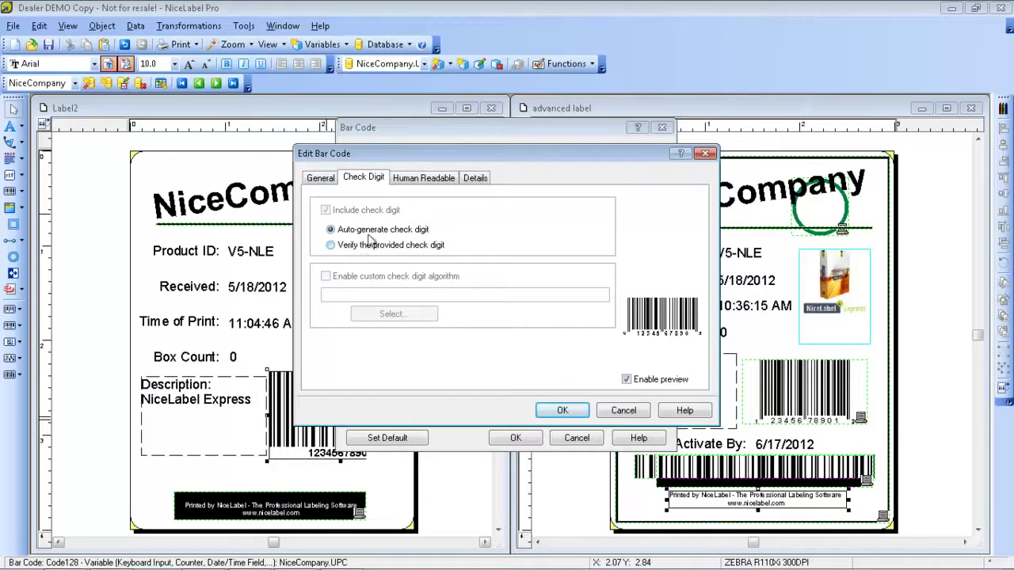
pyautogui.click(420, 181)
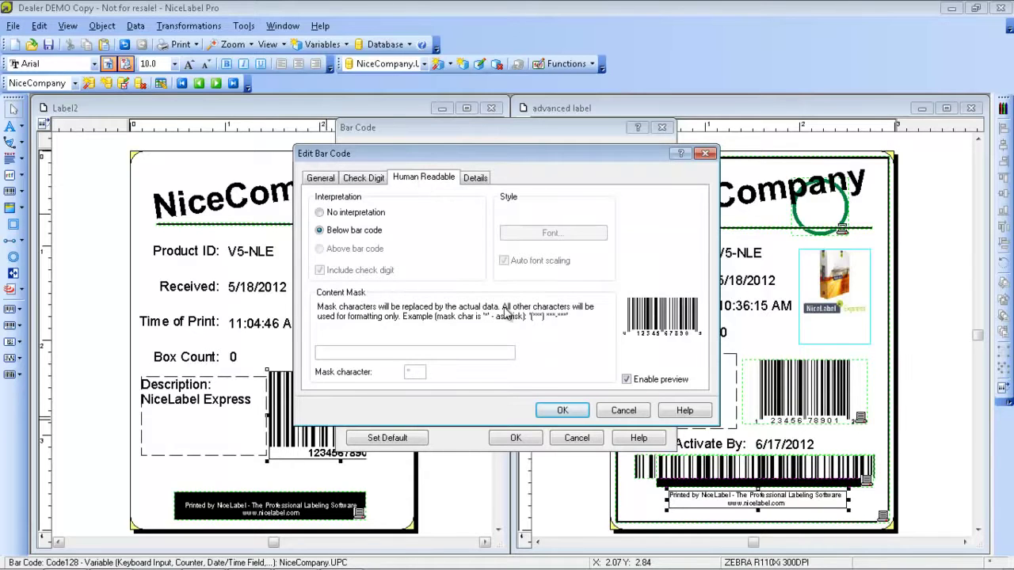
pyautogui.click(333, 213)
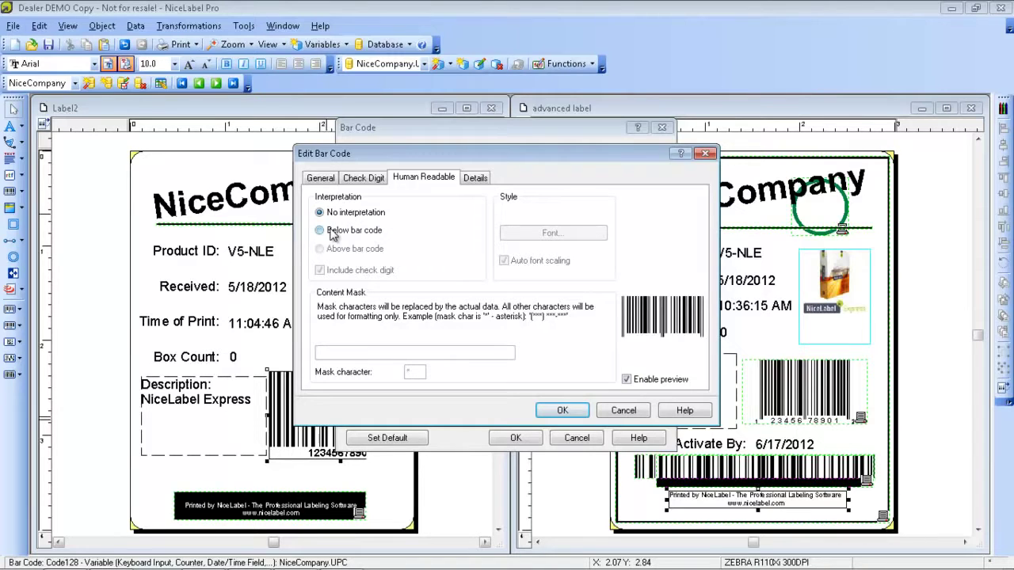
pyautogui.click(333, 230)
pyautogui.click(479, 177)
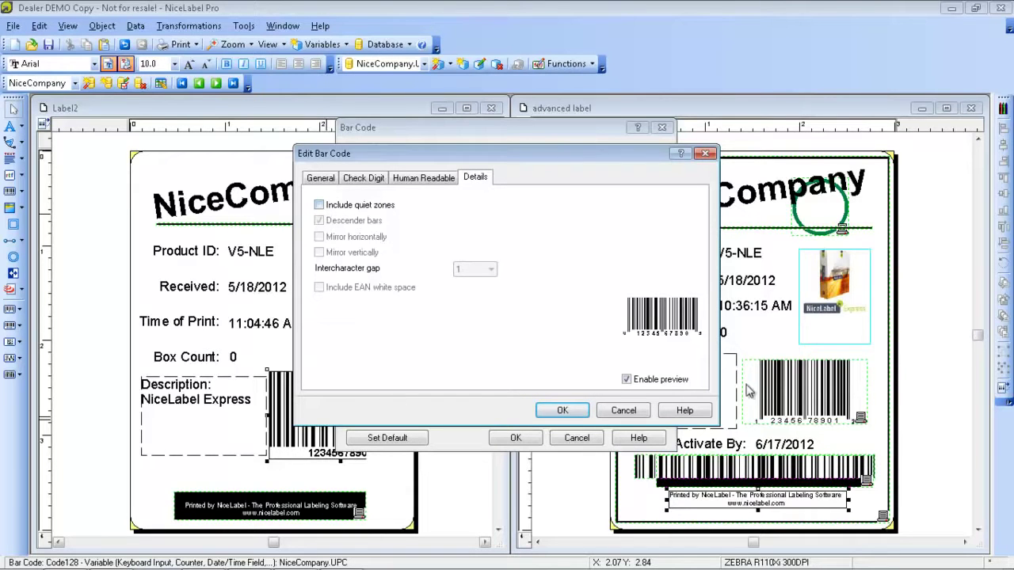
# - Apply the bar code settings, shrink the UPC bar code to fit inside the label's edge and deselect it
pyautogui.click(572, 411)
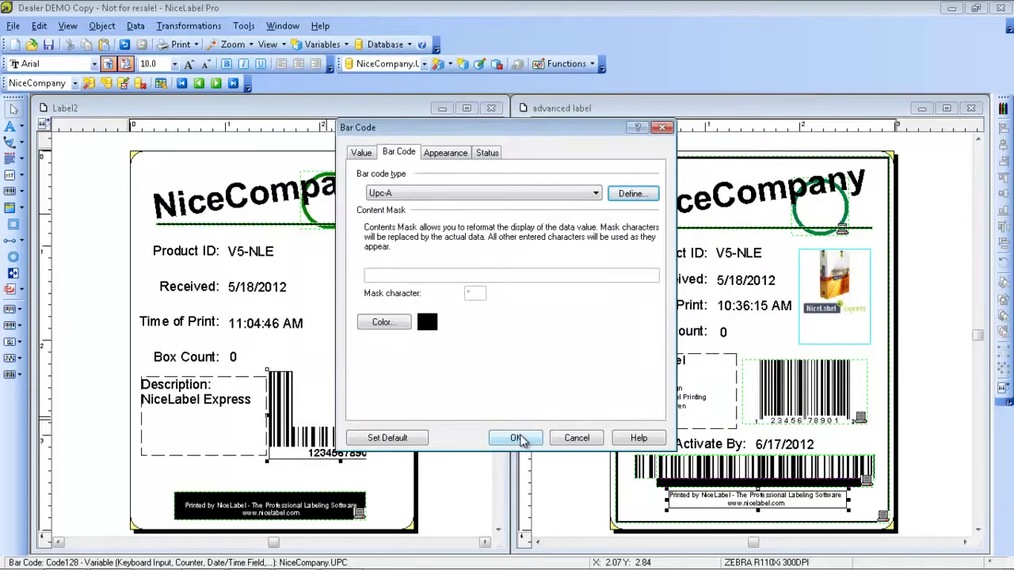
pyautogui.click(515, 438)
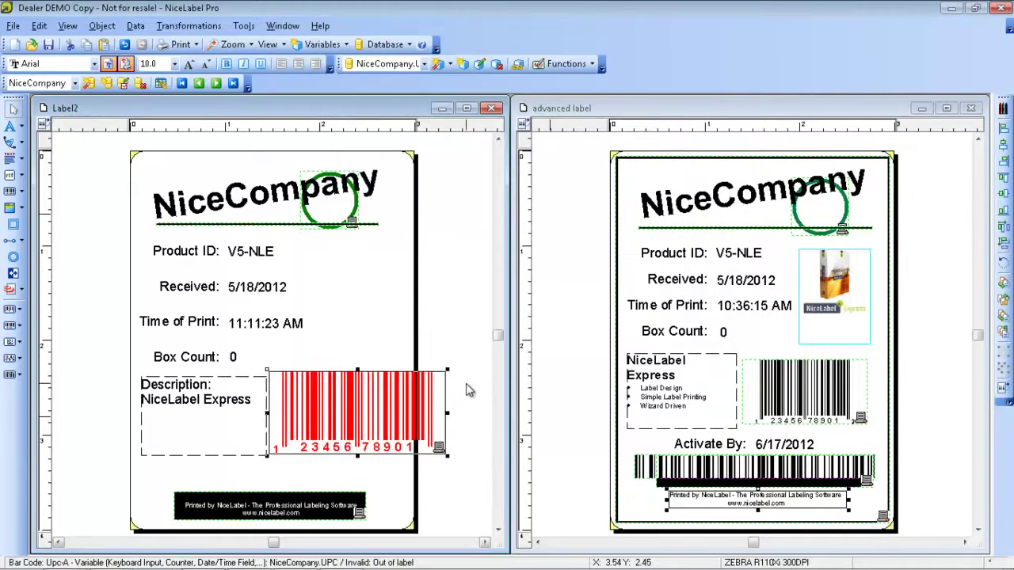
pyautogui.moveTo(448, 368); pyautogui.dragTo(411, 370)
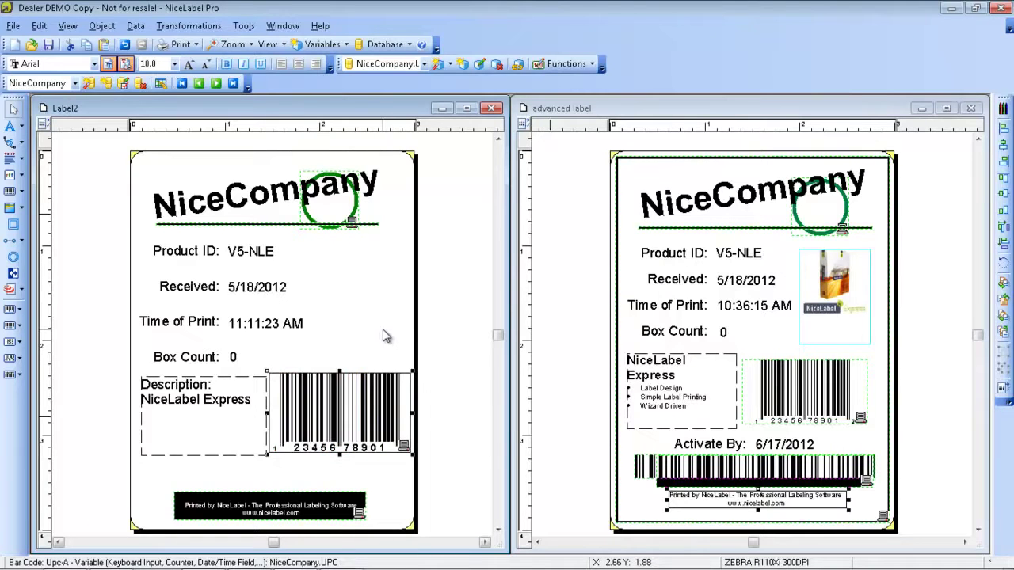
pyautogui.click(384, 335)
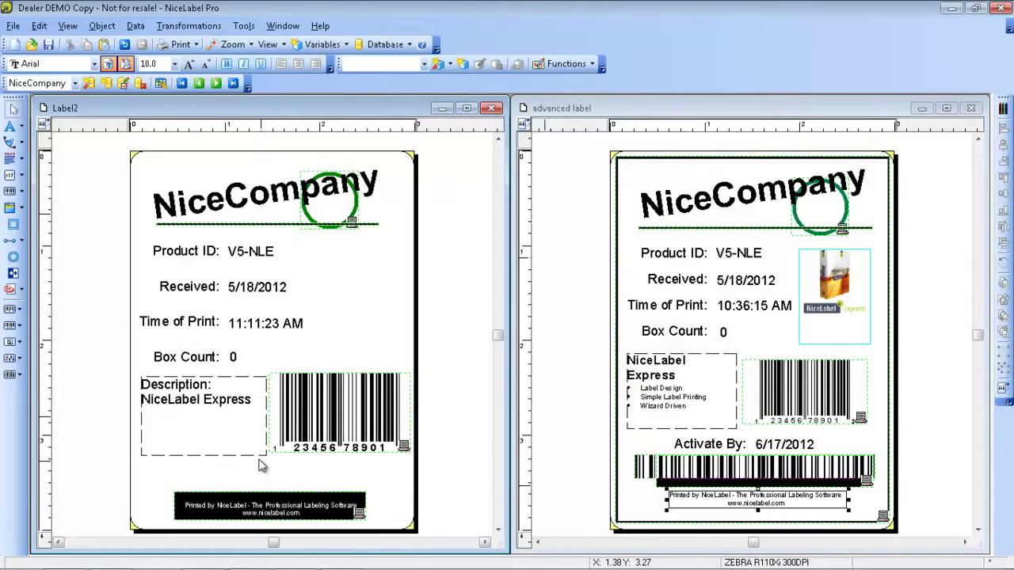
# - Create a new function of type Concatenate named Concatenate2
pyautogui.click(135, 28)
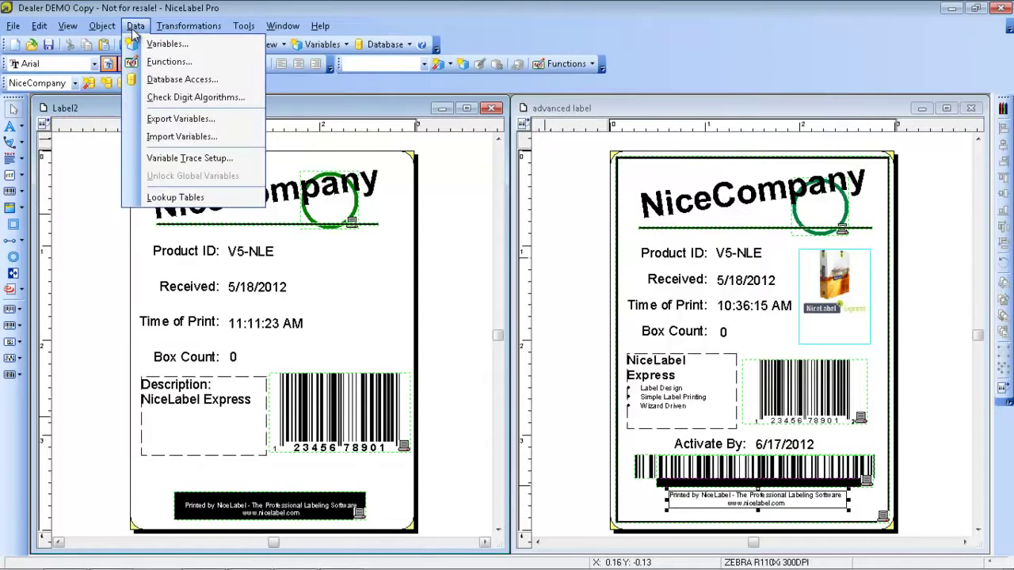
pyautogui.click(168, 62)
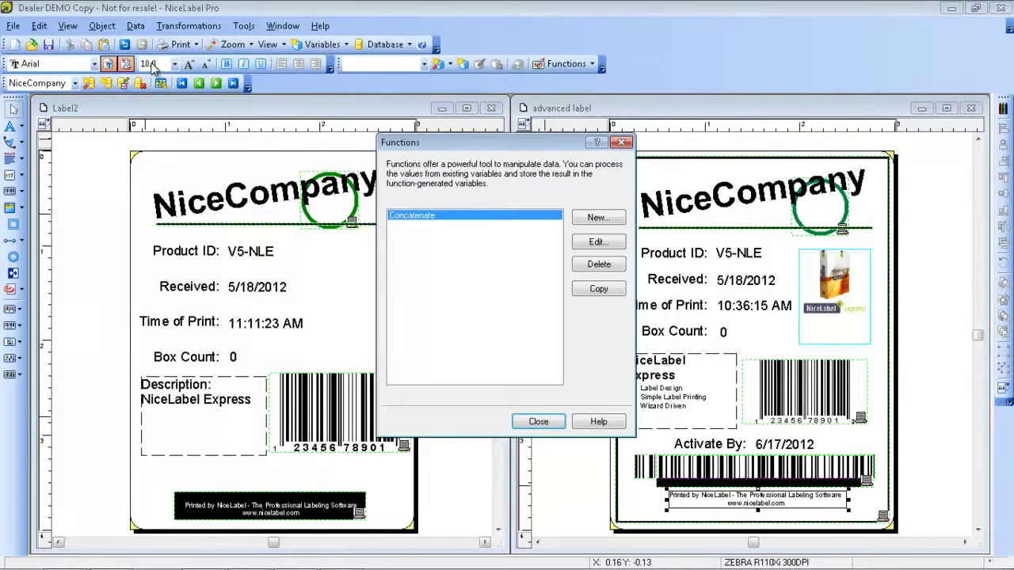
pyautogui.click(597, 219)
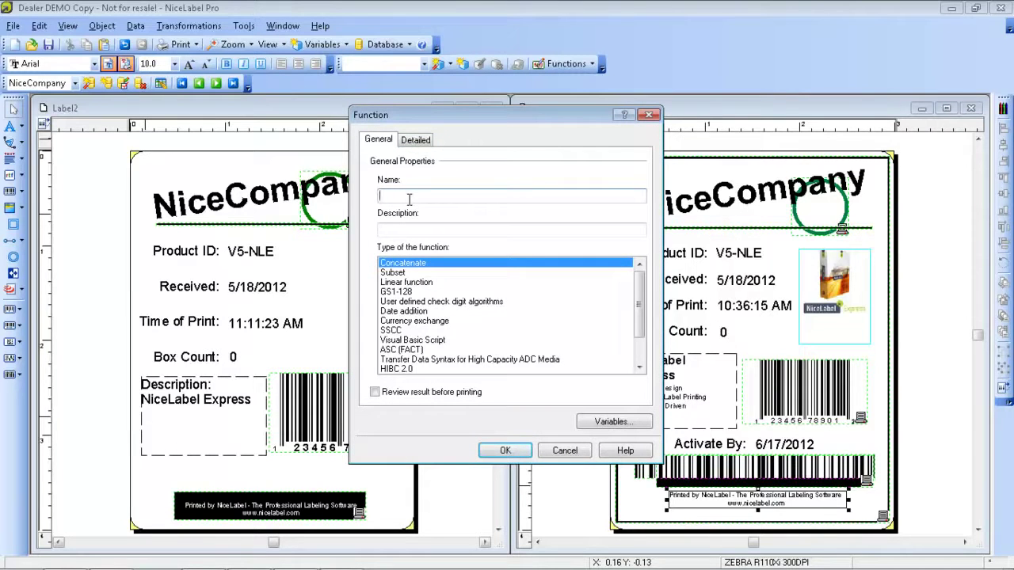
pyautogui.write('Concatenate2')
pyautogui.press('BackSpace')
pyautogui.write('2')
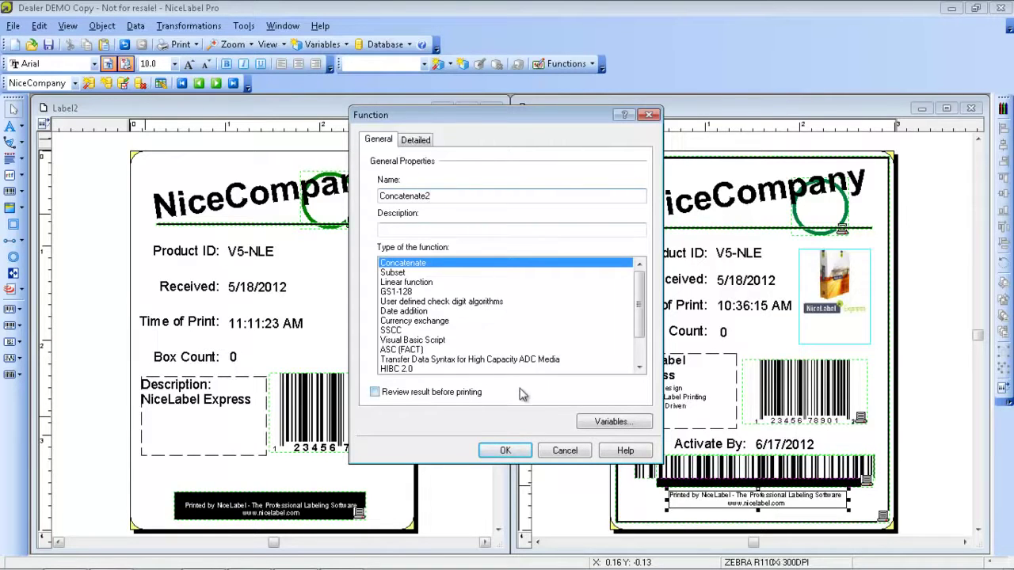
# - Add the variables Concatenate and NiceCompany.Version, in that order, to the Concatenate2 function, save it and close the function list
pyautogui.click(418, 141)
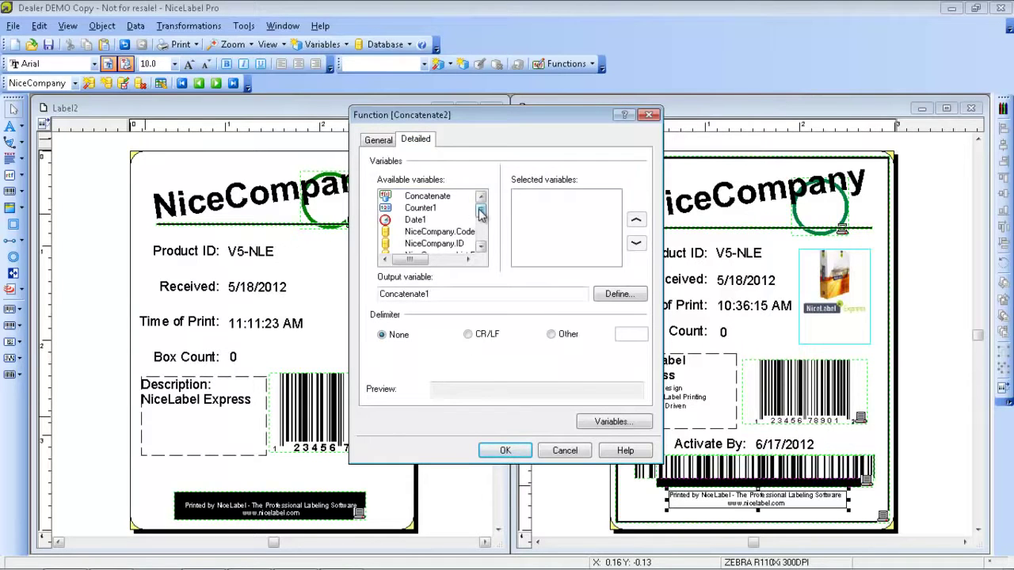
pyautogui.moveTo(479, 214)
pyautogui.mouseDown()
pyautogui.moveTo(485, 229)
pyautogui.moveTo(491, 208)
pyautogui.mouseUp()
pyautogui.doubleClick(435, 197)
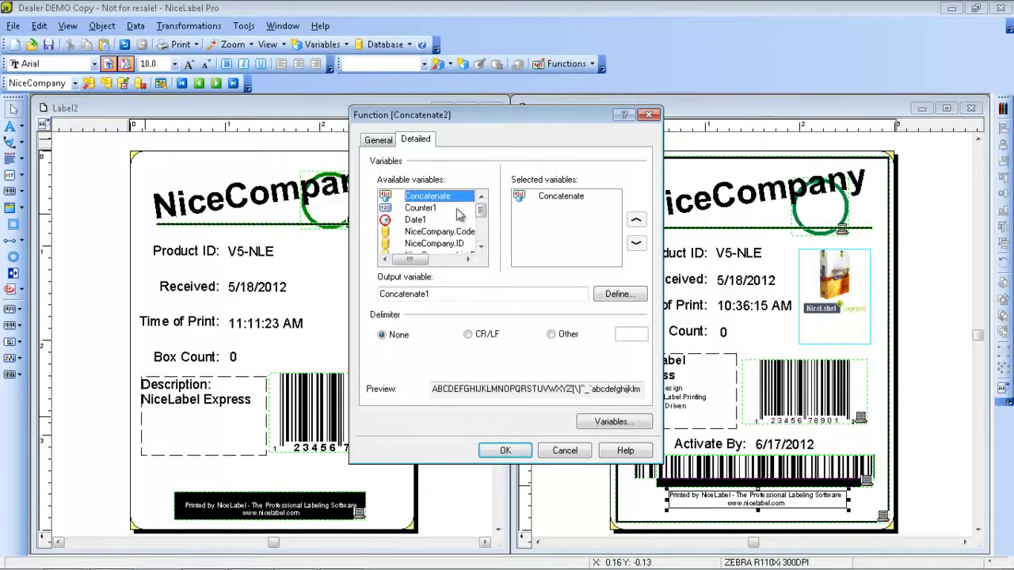
pyautogui.moveTo(482, 214); pyautogui.dragTo(487, 231)
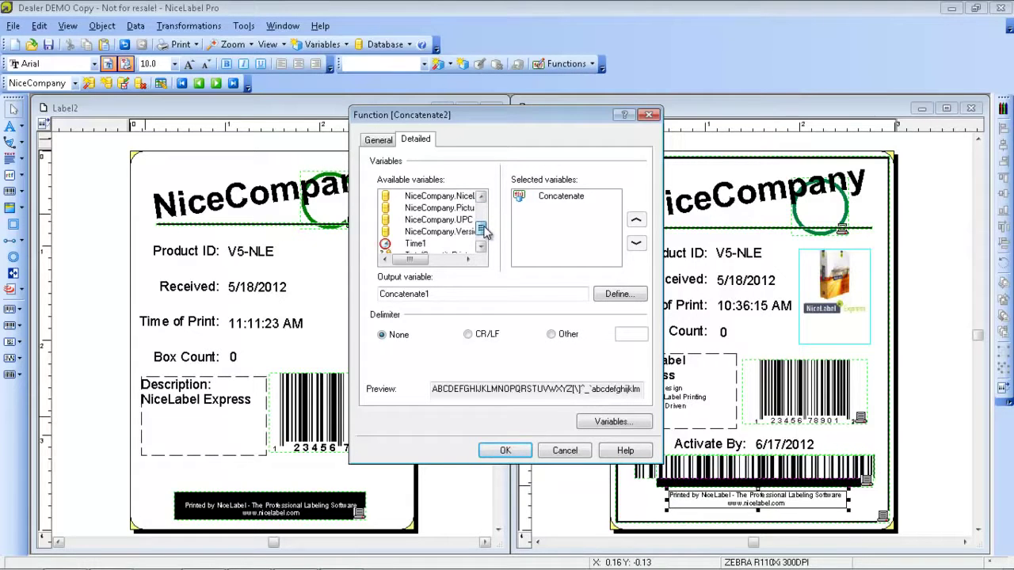
pyautogui.doubleClick(461, 232)
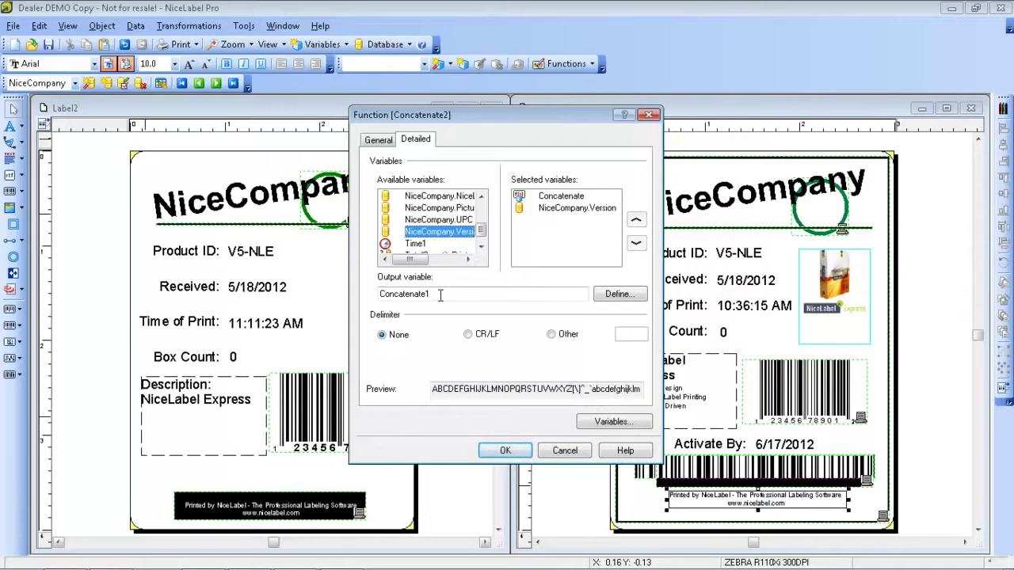
pyautogui.click(504, 449)
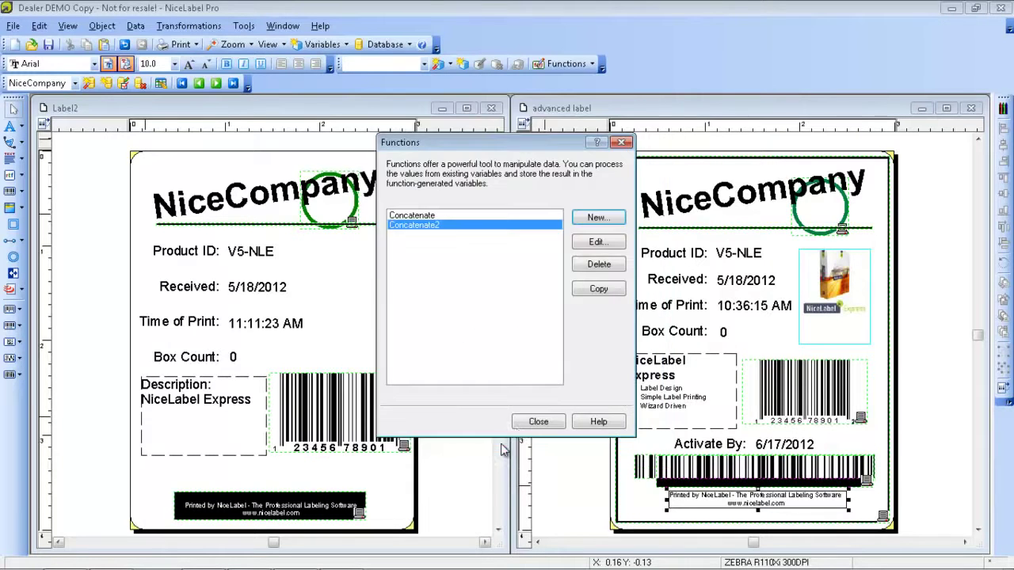
pyautogui.click(538, 423)
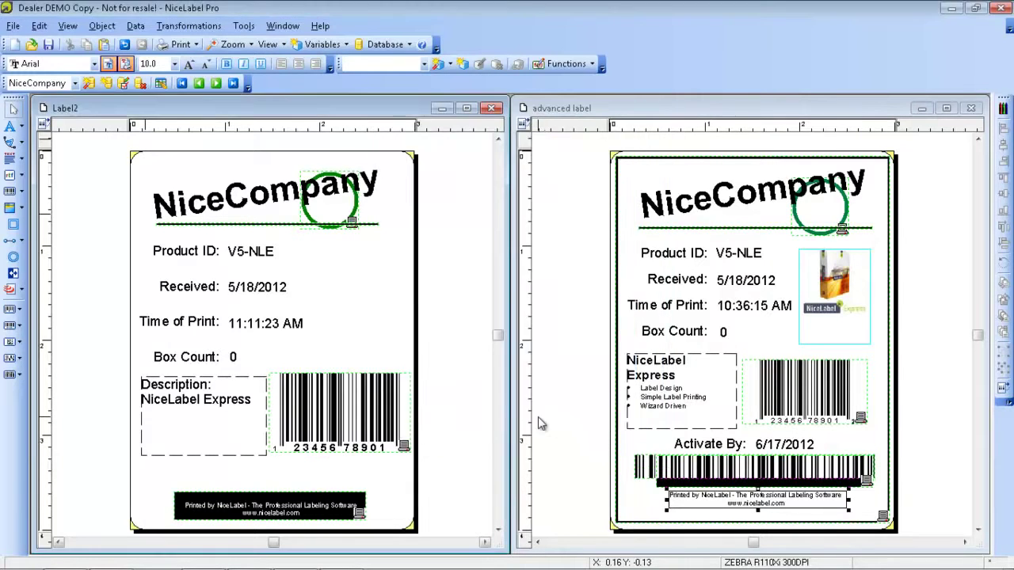
# - Add a bar code linked to the existing variable Concatenate1 on the new label, just above the black footer box
pyautogui.click(22, 194)
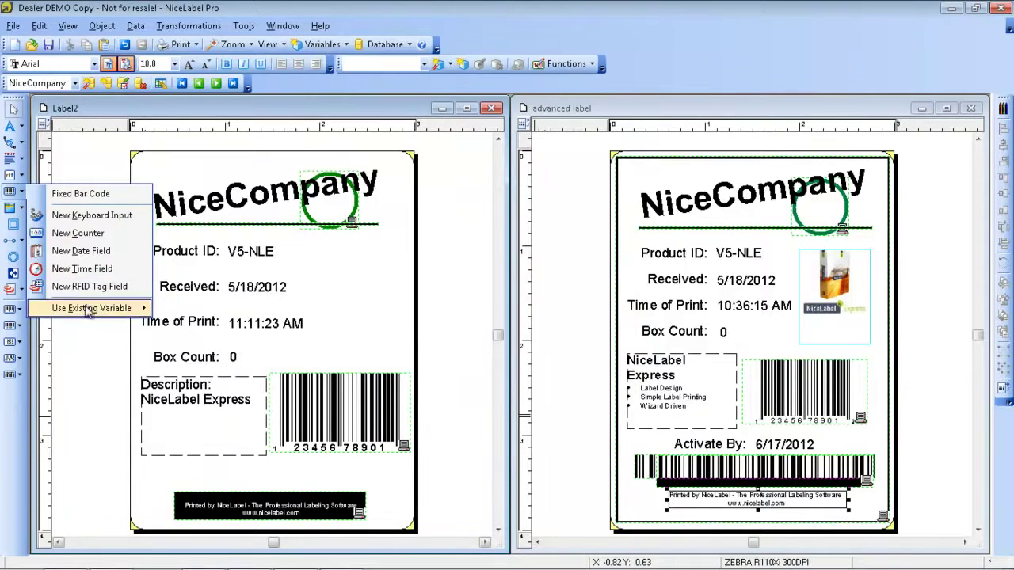
pyautogui.moveTo(92, 309)
pyautogui.click(198, 324)
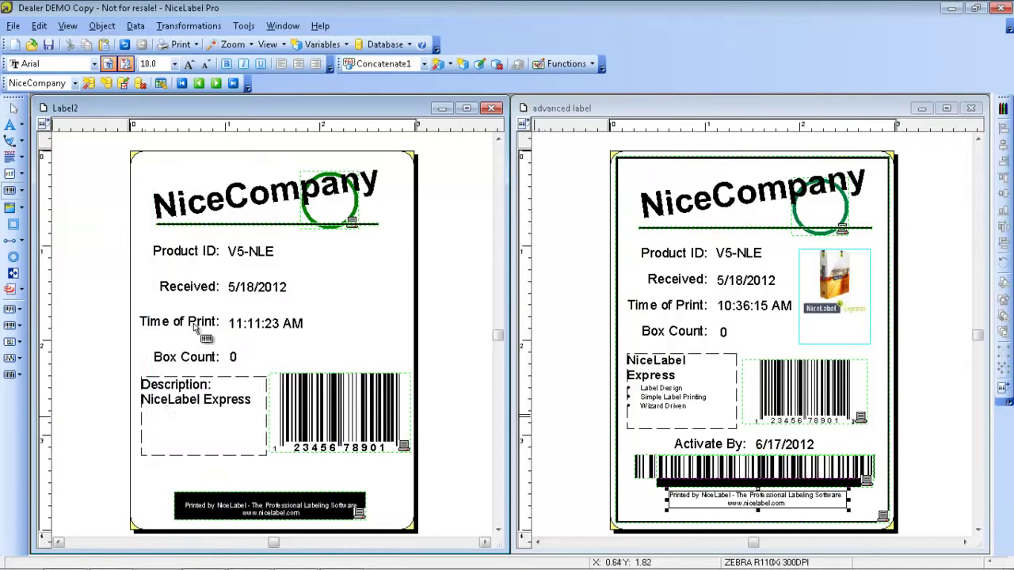
pyautogui.click(176, 468)
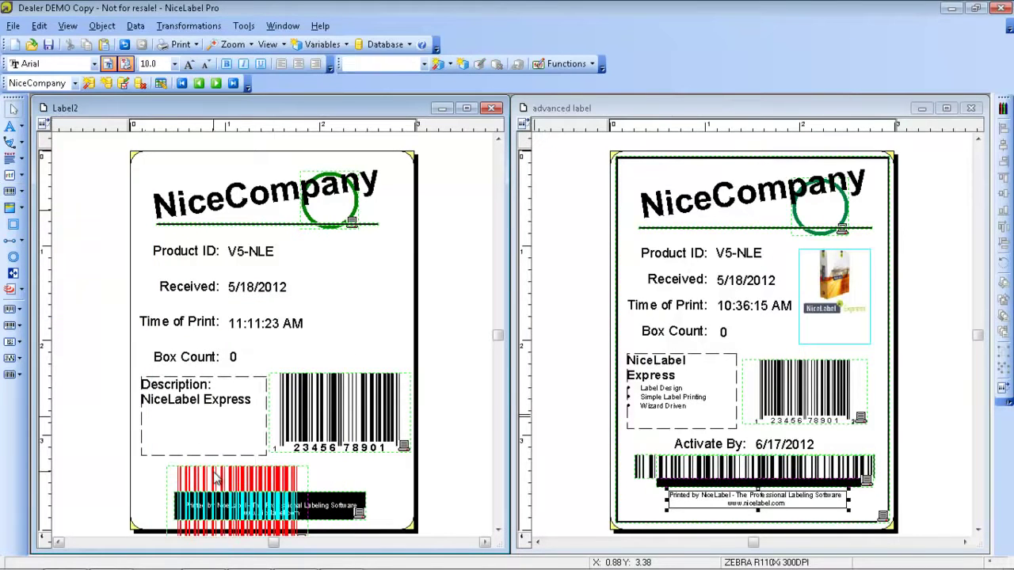
pyautogui.moveTo(215, 473); pyautogui.dragTo(214, 408)
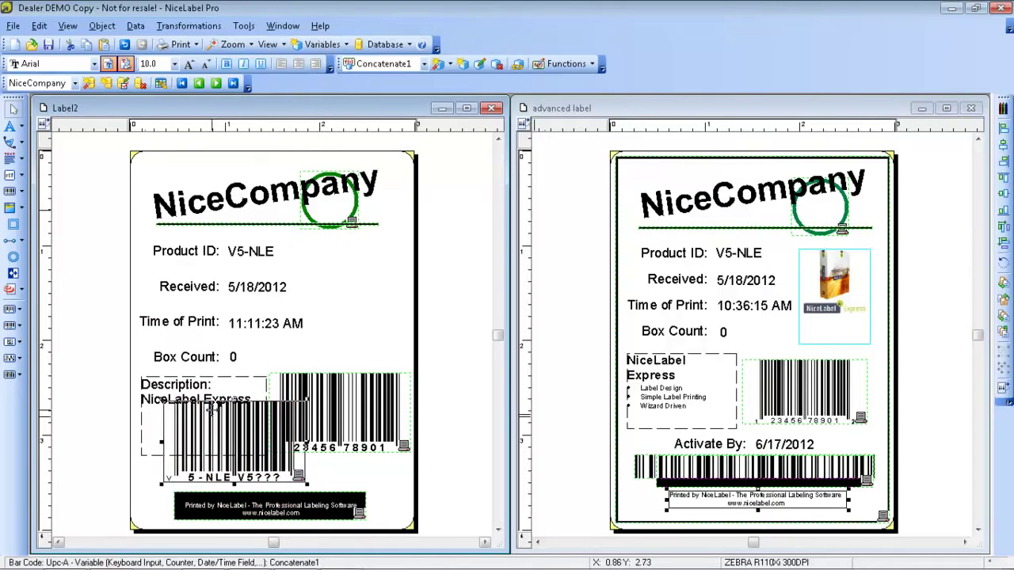
# - Change the type of the Concatenate1 bar code to Code128
pyautogui.doubleClick(219, 453)
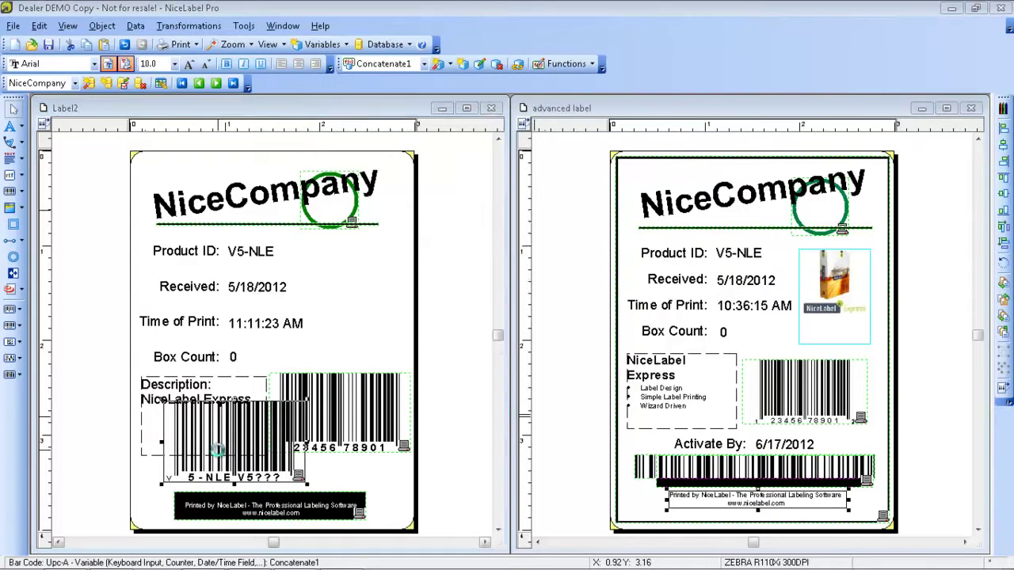
pyautogui.click(398, 153)
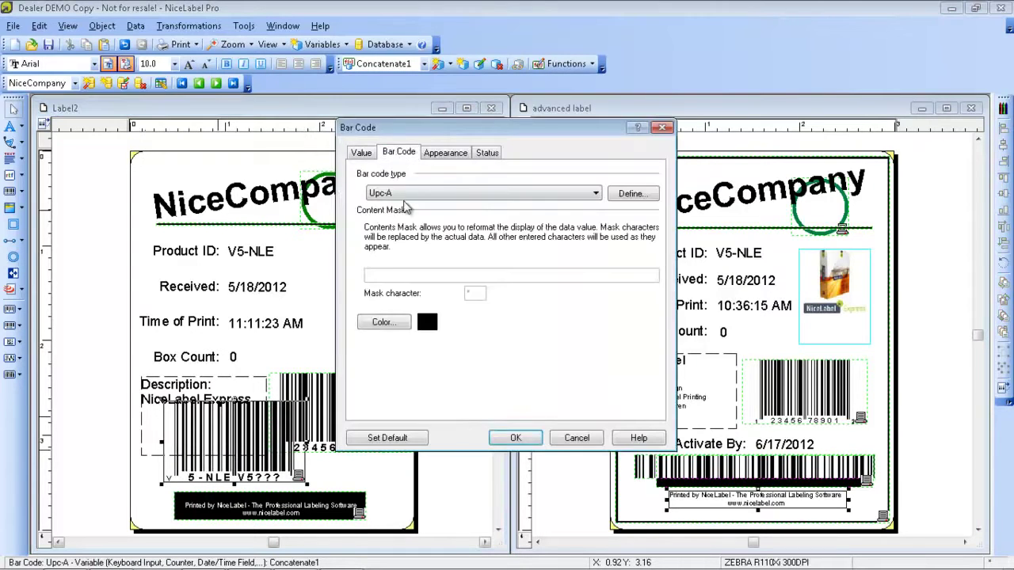
pyautogui.click(409, 197)
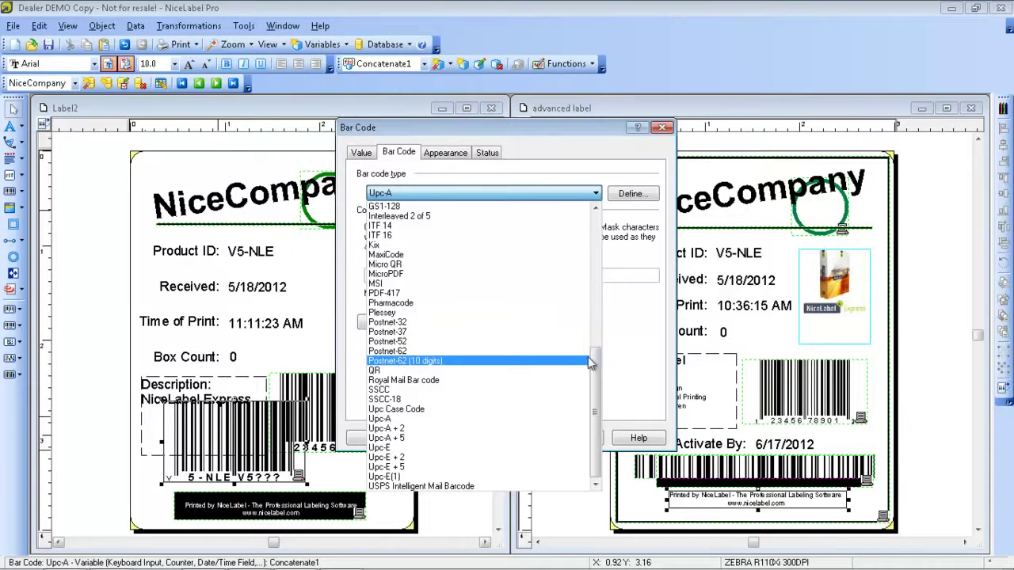
pyautogui.moveTo(595, 364); pyautogui.dragTo(605, 238)
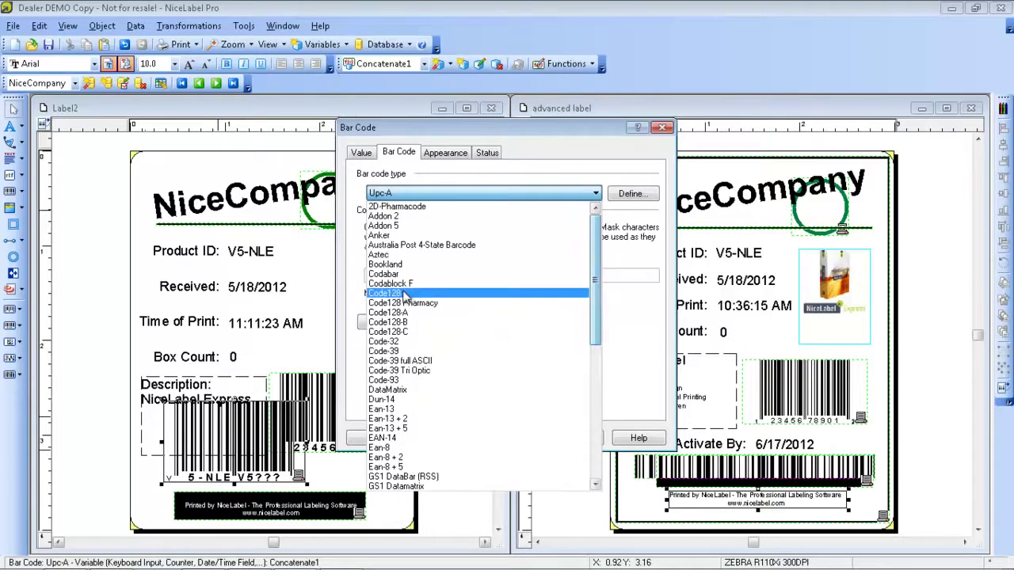
pyautogui.click(402, 293)
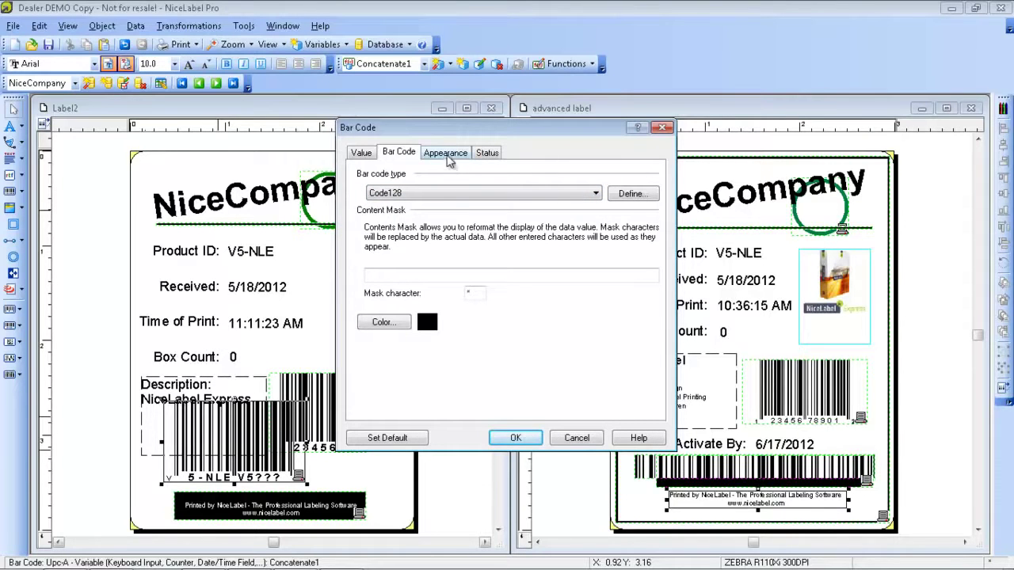
# - Set the Code128 bar code's human readable text to No interpretation and apply the bar code settings
pyautogui.click(630, 195)
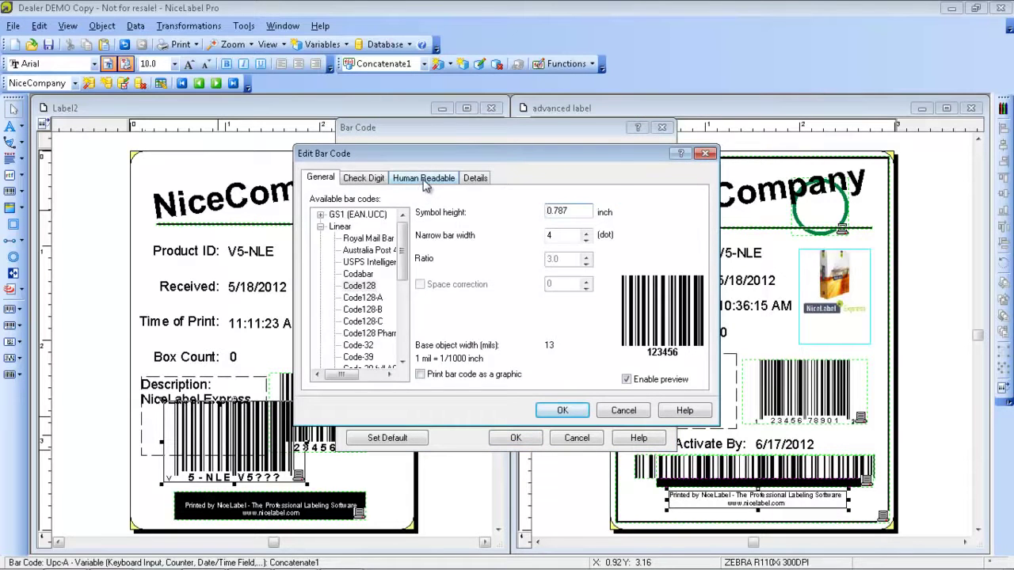
pyautogui.click(423, 179)
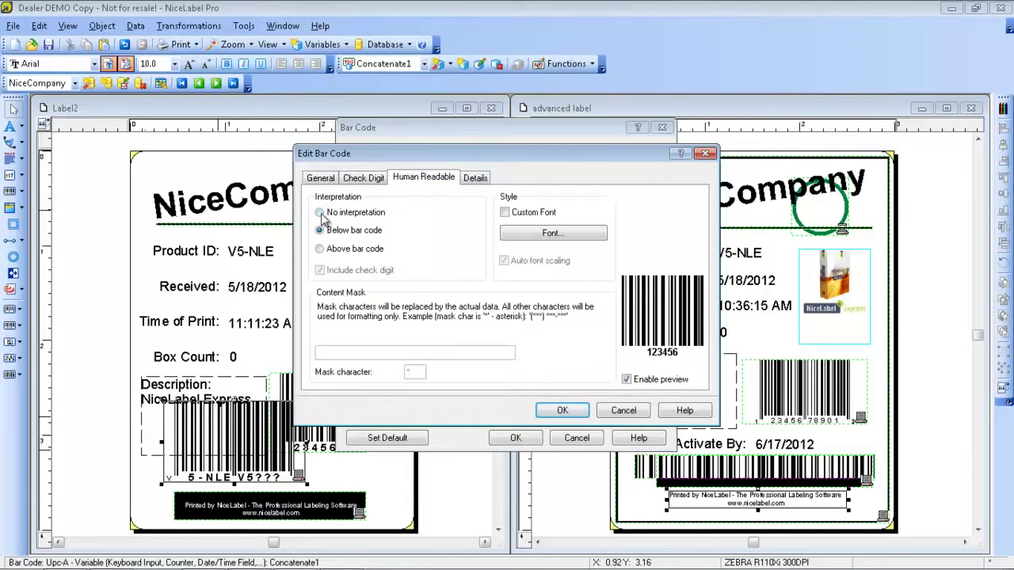
pyautogui.click(320, 213)
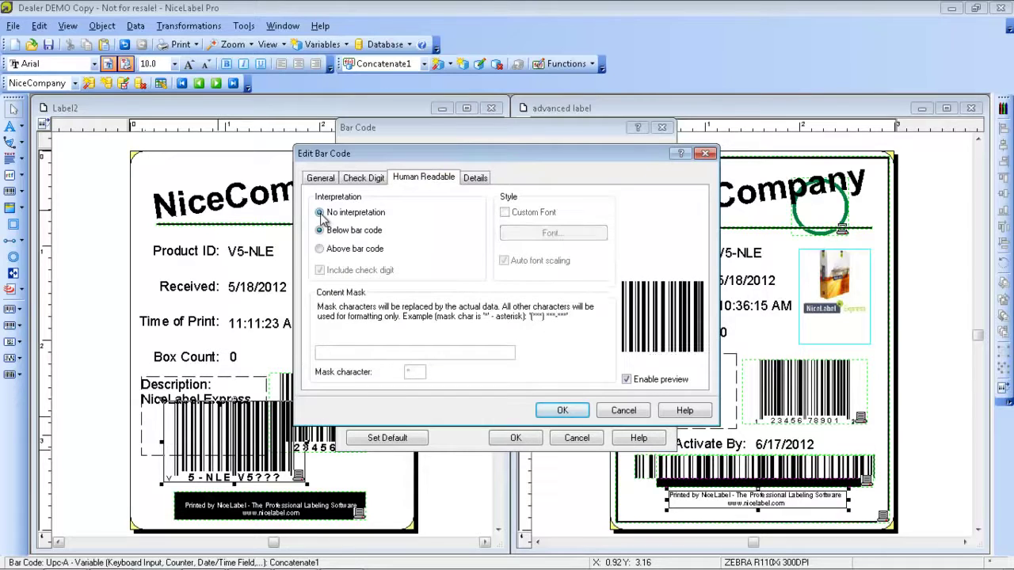
pyautogui.click(558, 411)
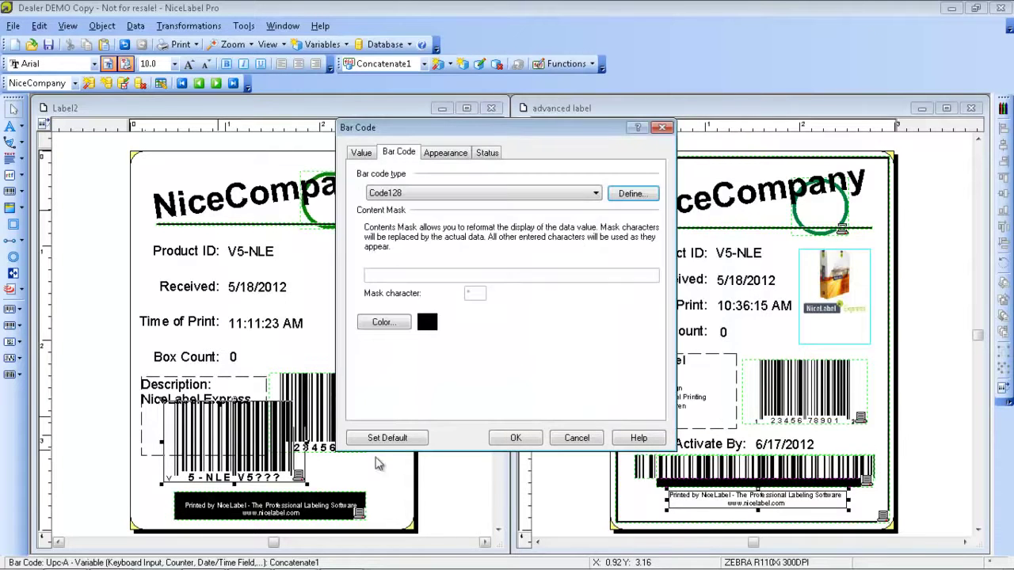
pyautogui.click(507, 440)
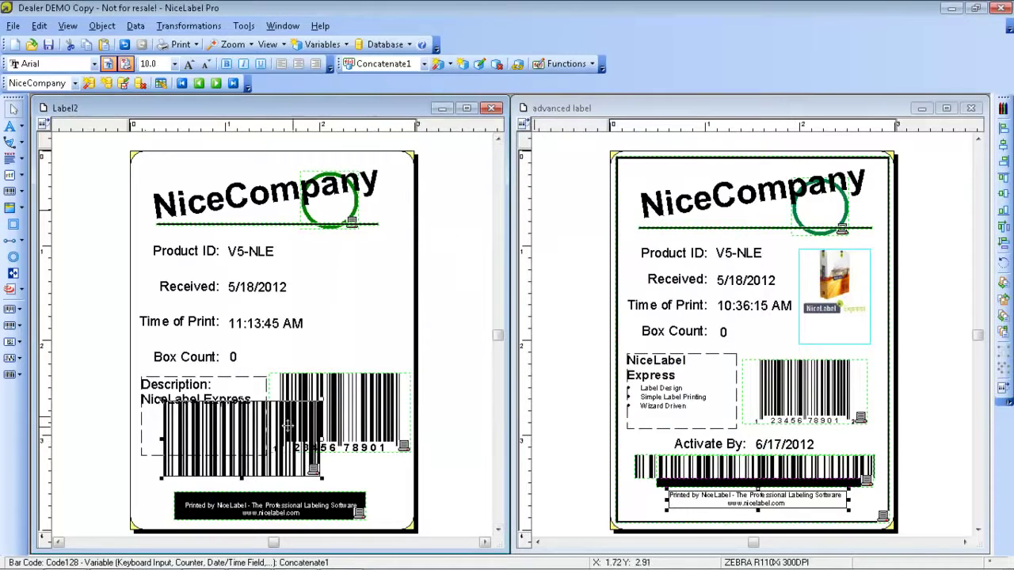
# - Flatten and widen the Code128 bar code and centre it between the description box and the black footer, matching the sample label
pyautogui.moveTo(380, 432); pyautogui.dragTo(262, 463)
pyautogui.click(349, 463)
pyautogui.moveTo(349, 461); pyautogui.dragTo(419, 468)
pyautogui.moveTo(354, 472); pyautogui.dragTo(320, 478)
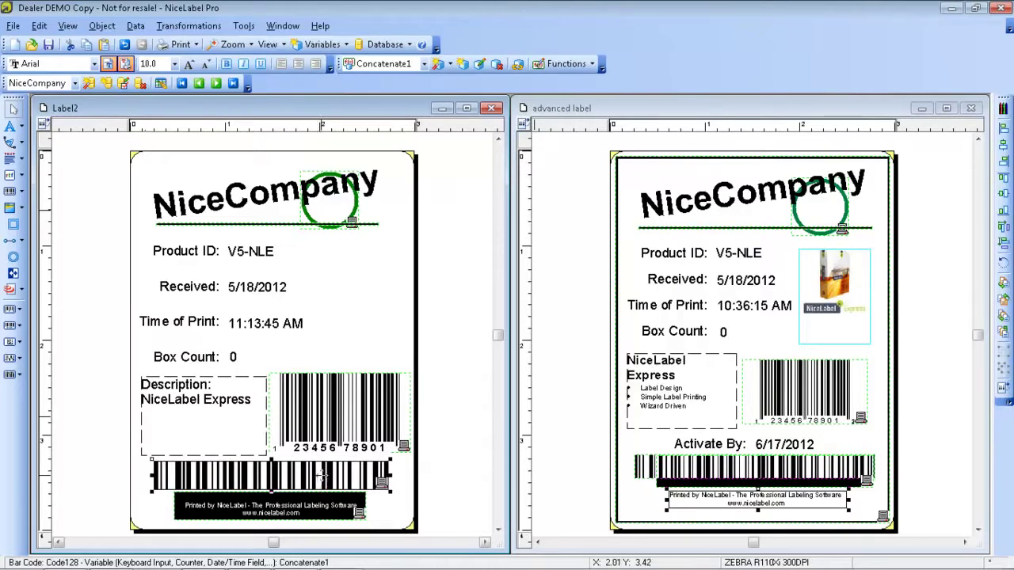
pyautogui.click(392, 511)
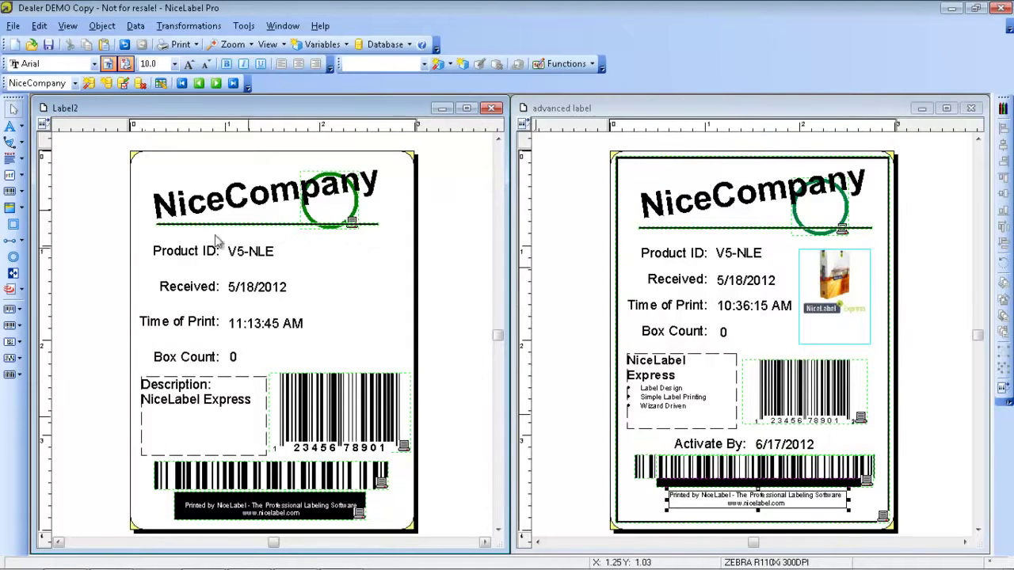
# - Add a picture object linked to NiceCompany.Picture beside the product details and enlarge it to match the sample label's picture area
pyautogui.click(22, 209)
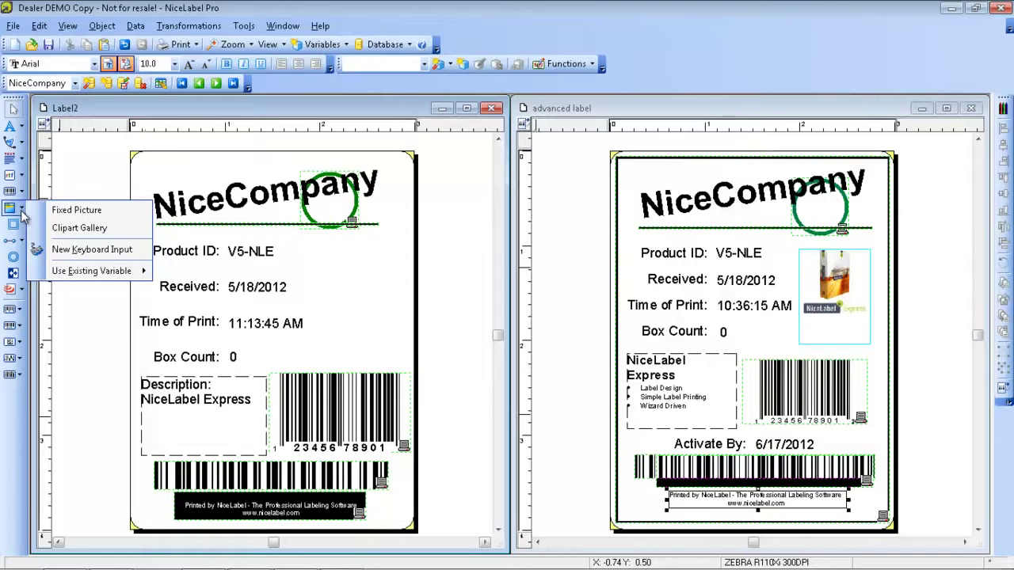
pyautogui.moveTo(84, 270)
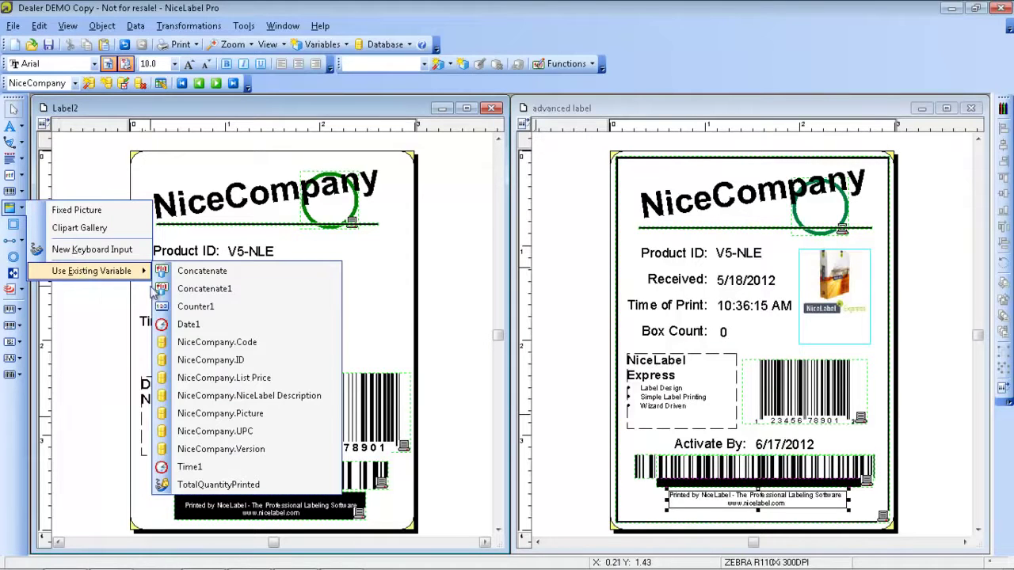
pyautogui.click(240, 415)
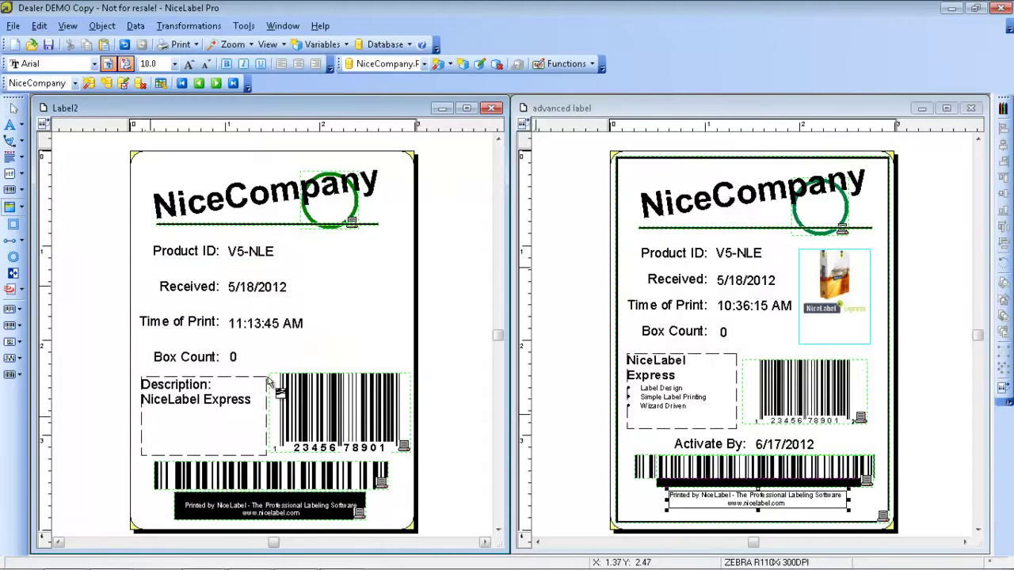
pyautogui.click(320, 260)
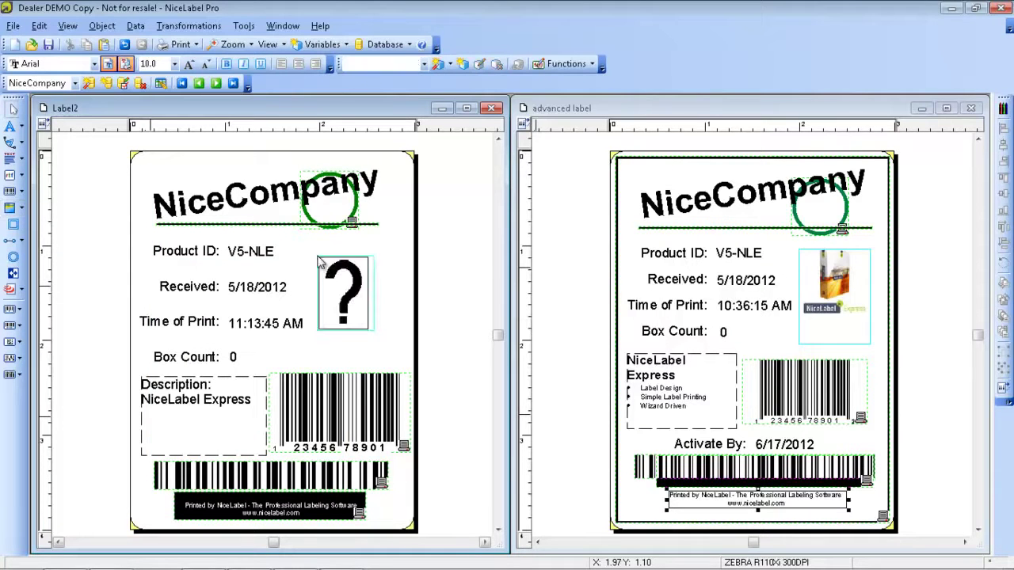
pyautogui.click(337, 281)
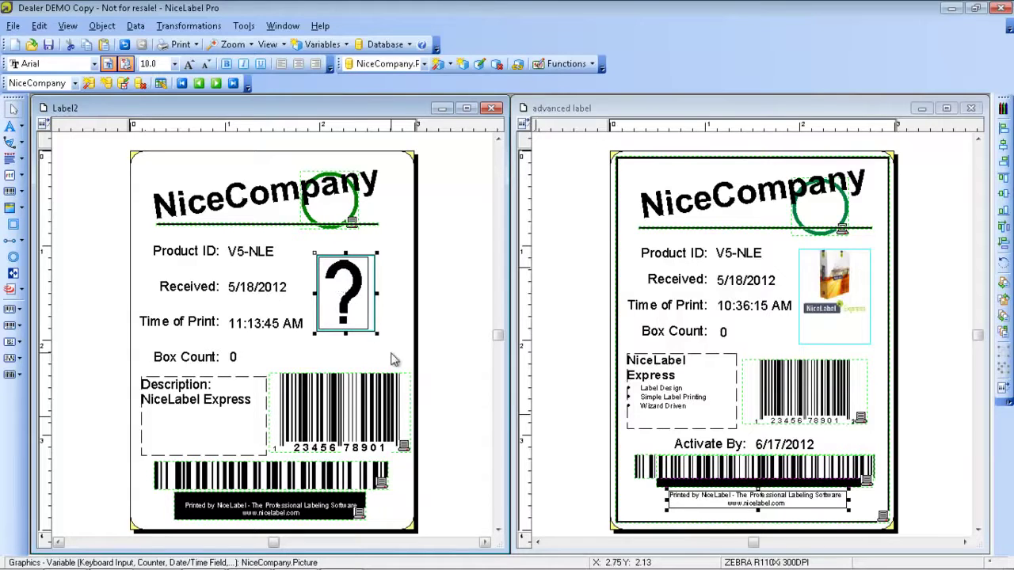
pyautogui.moveTo(377, 334)
pyautogui.mouseDown()
pyautogui.moveTo(398, 358)
pyautogui.moveTo(379, 334)
pyautogui.mouseUp()
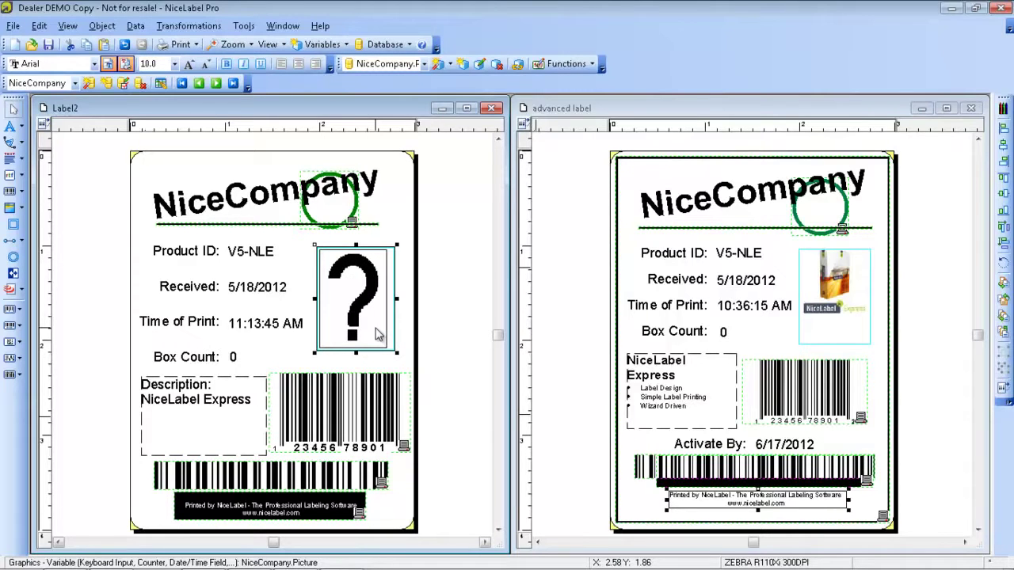
pyautogui.click(400, 229)
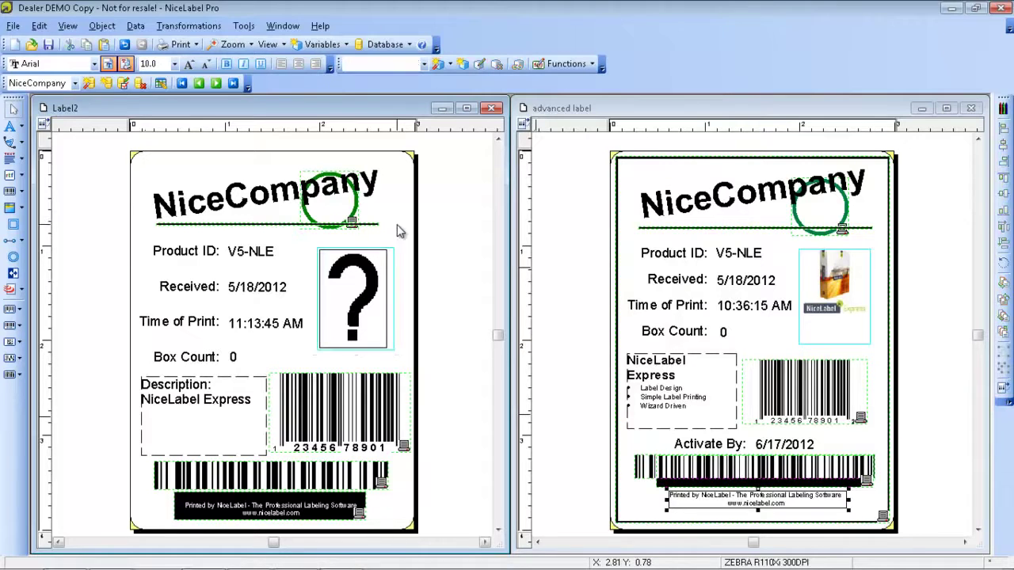
# - Check the default Pictures folder path in the program options, then close the options without changes
pyautogui.click(244, 26)
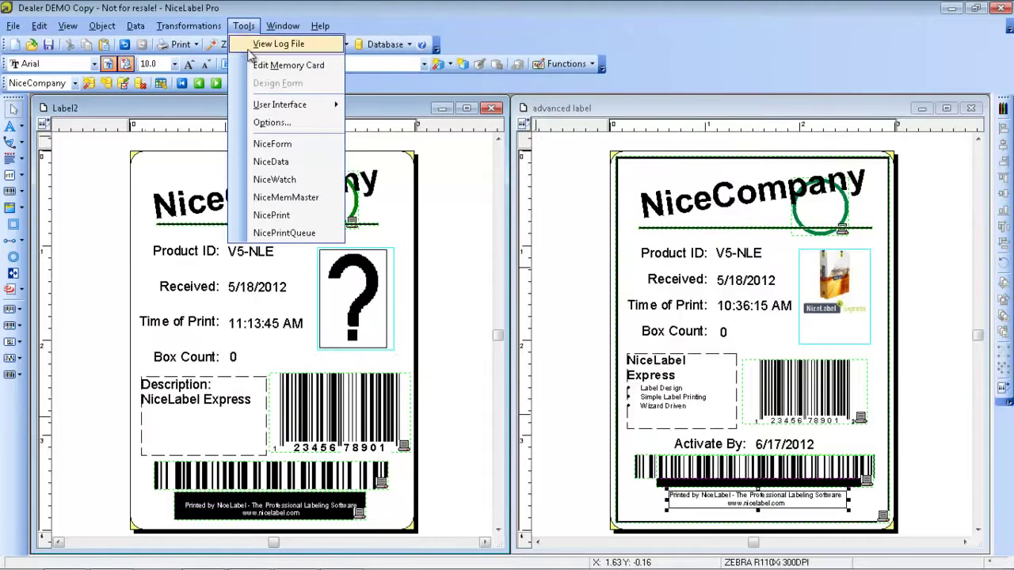
pyautogui.click(271, 123)
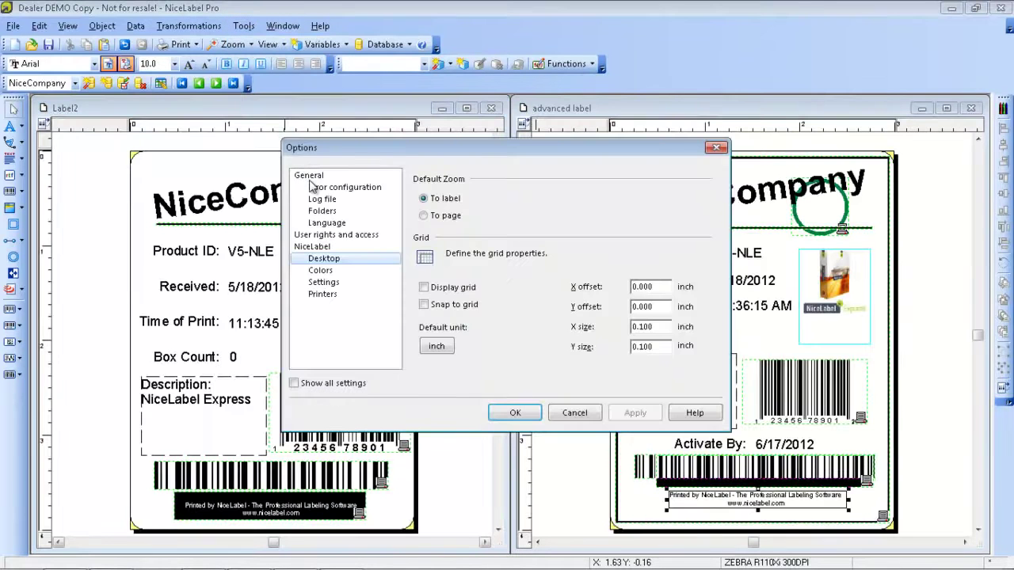
pyautogui.click(323, 211)
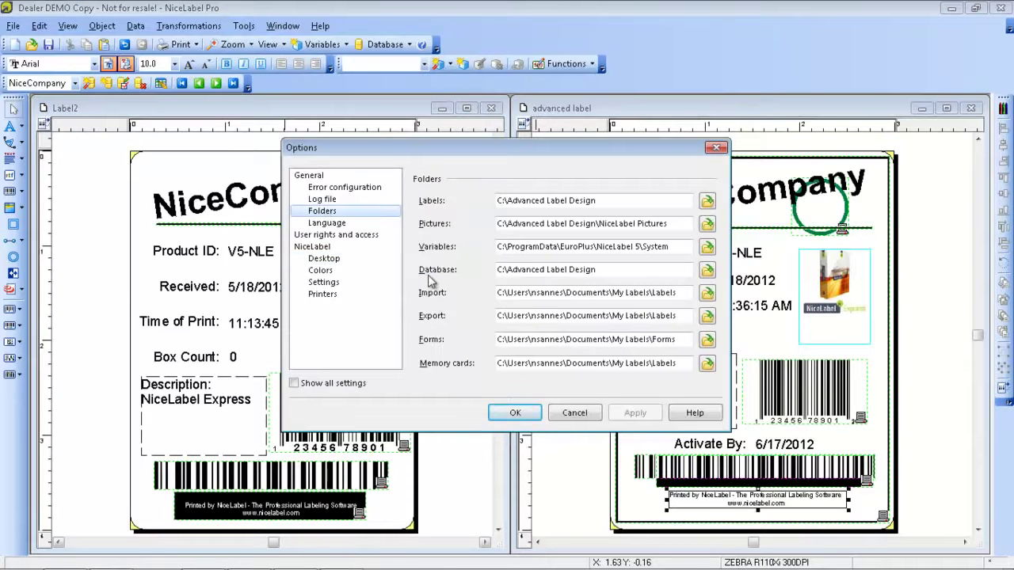
pyautogui.moveTo(508, 224); pyautogui.dragTo(683, 230)
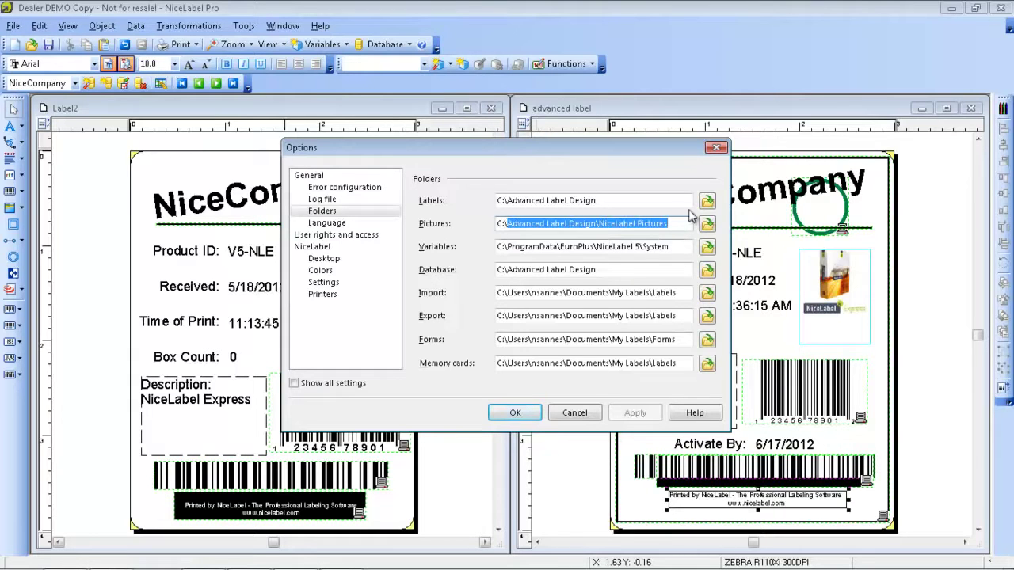
pyautogui.click(718, 149)
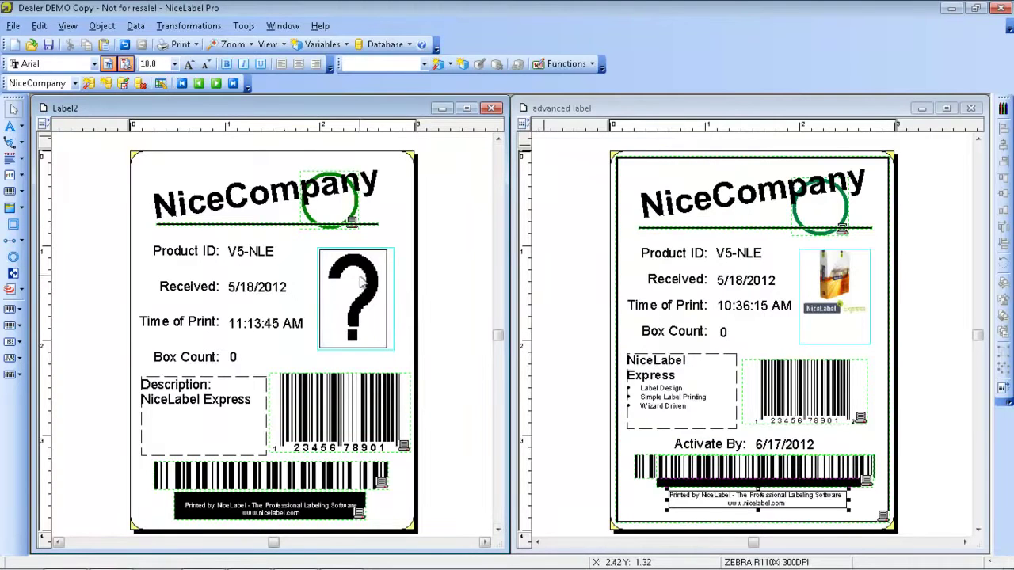
# - Open the NiceCompany.Picture variable for editing at its data processing prefix and suffix settings
pyautogui.click(136, 26)
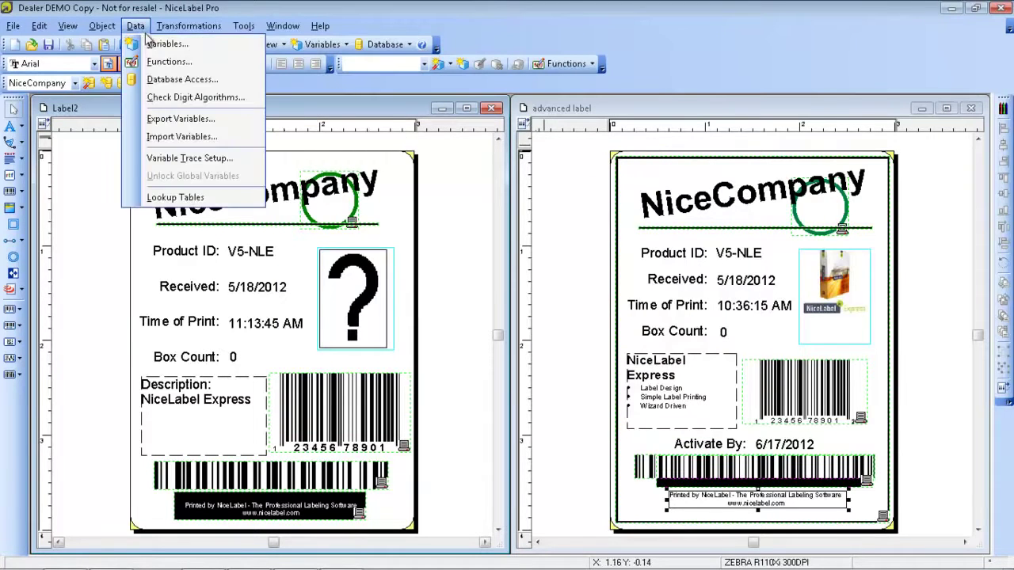
pyautogui.click(155, 44)
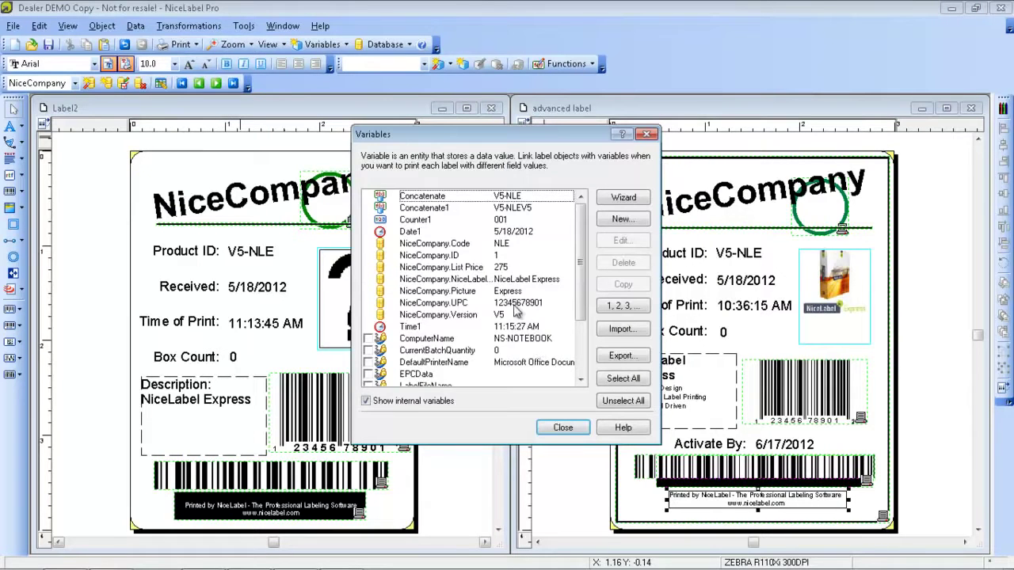
pyautogui.click(477, 293)
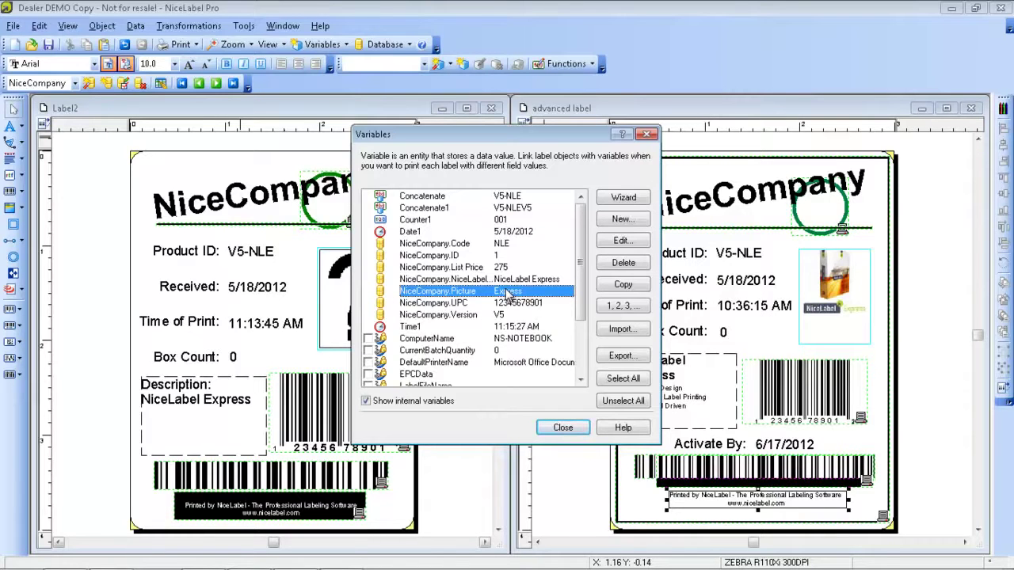
pyautogui.doubleClick(507, 293)
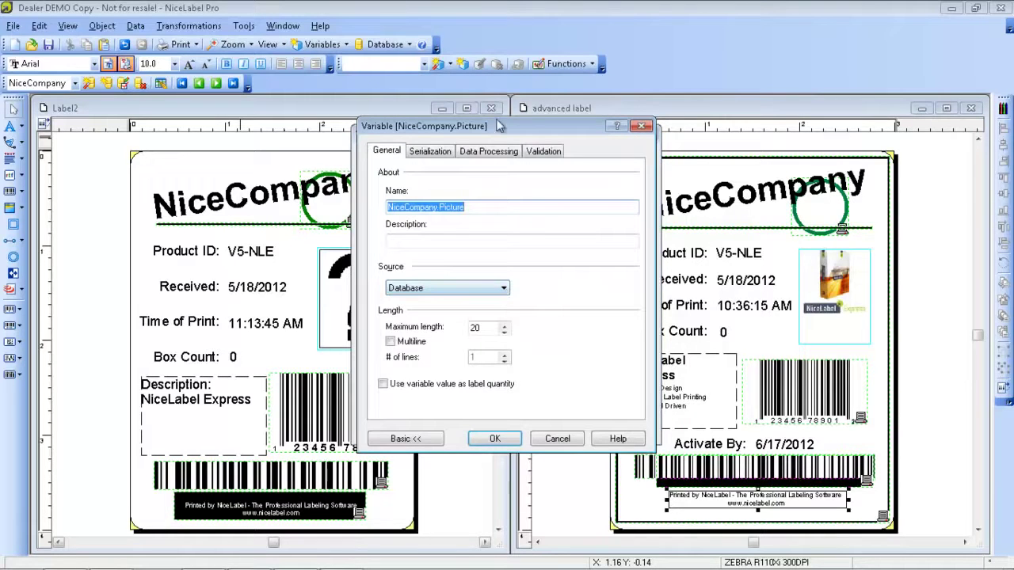
pyautogui.click(482, 153)
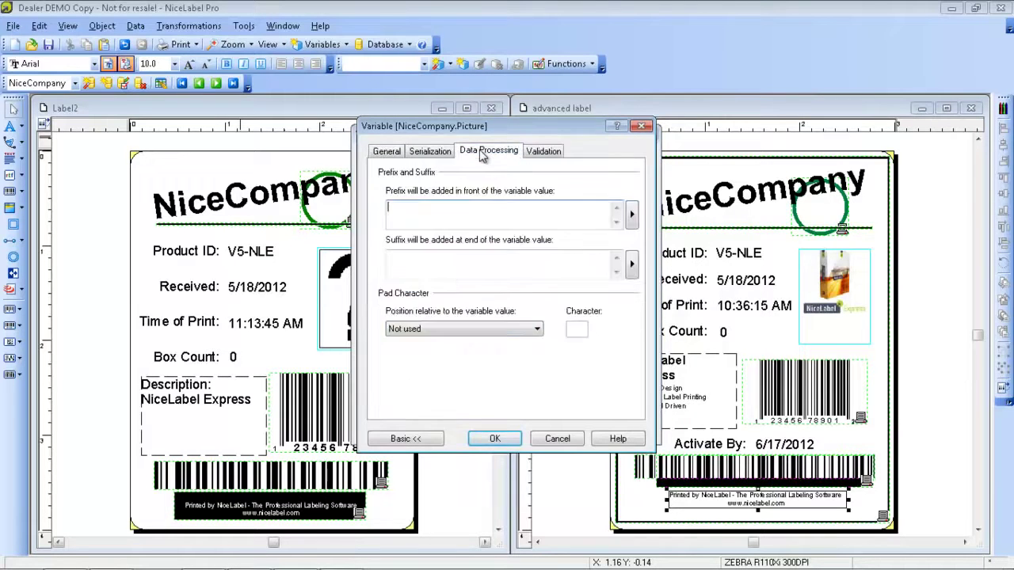
pyautogui.click(465, 220)
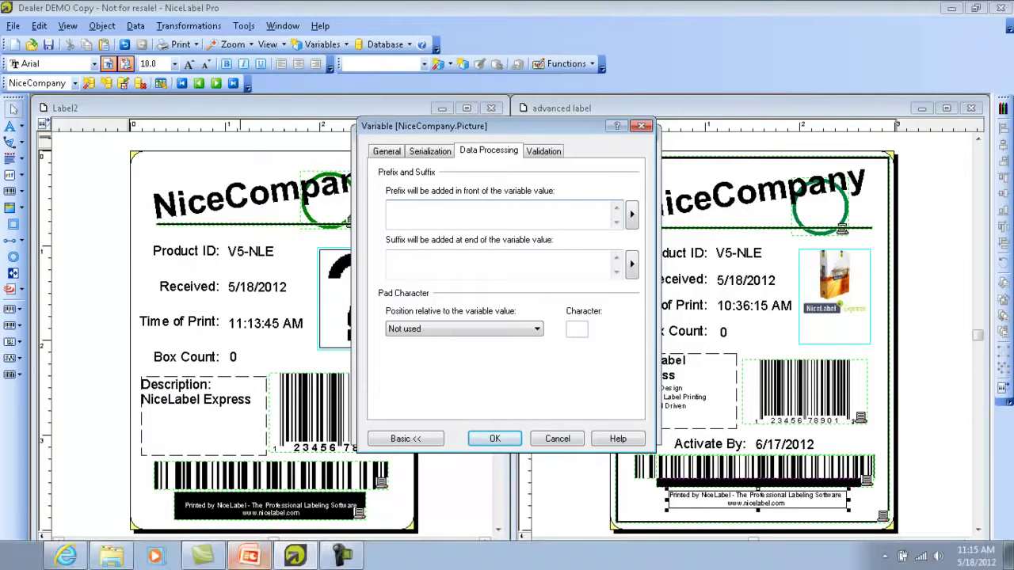
# - Get the NiceLabel Pictures folder path from Windows Explorer and set the variable's prefix to C:\Advanced Label Design\NiceLabel Pictures\
pyautogui.click(103, 559)
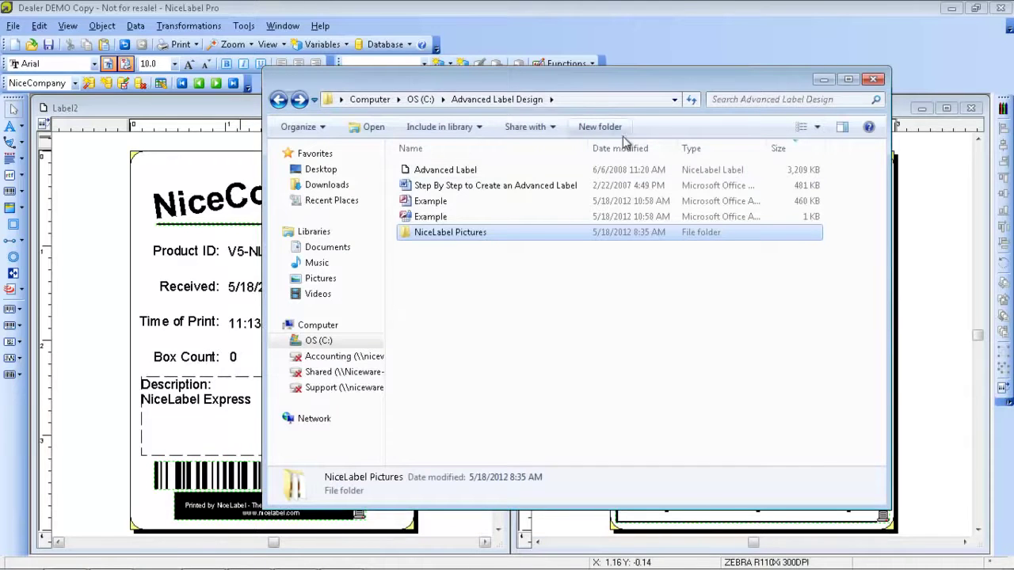
pyautogui.doubleClick(483, 232)
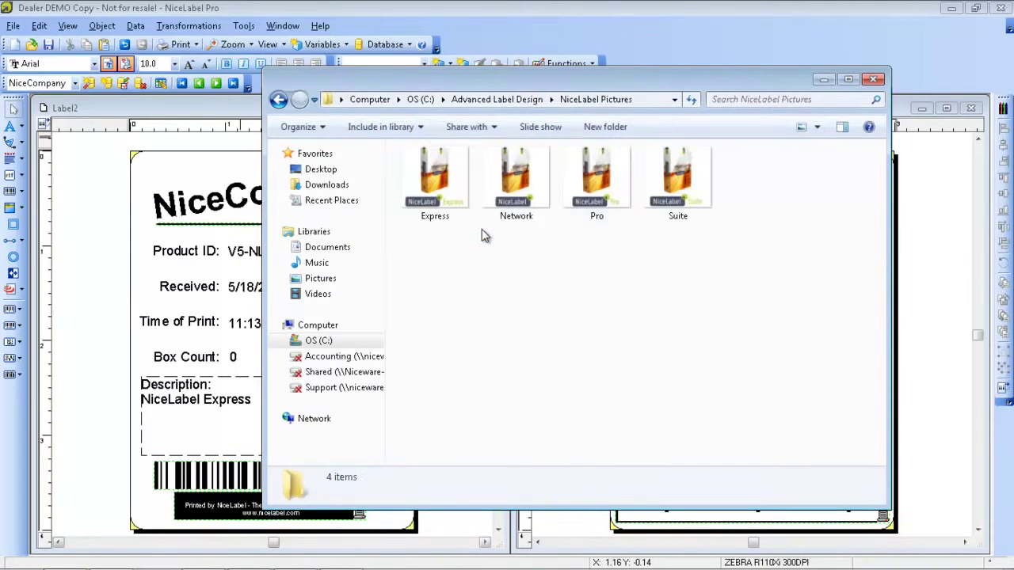
pyautogui.click(663, 100)
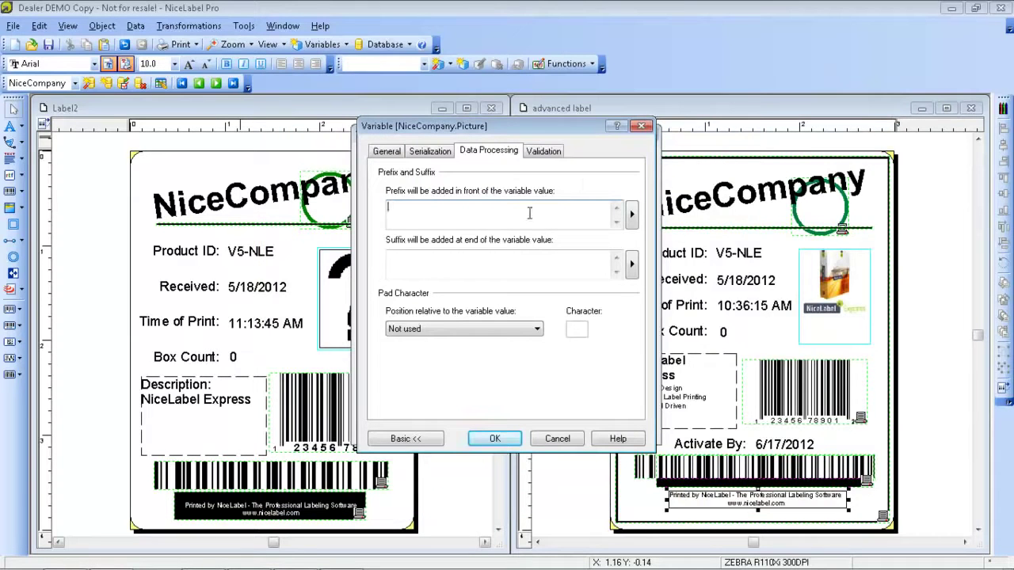
pyautogui.write('C:\\Advanced Label Design\\NiceLabel Pictures')
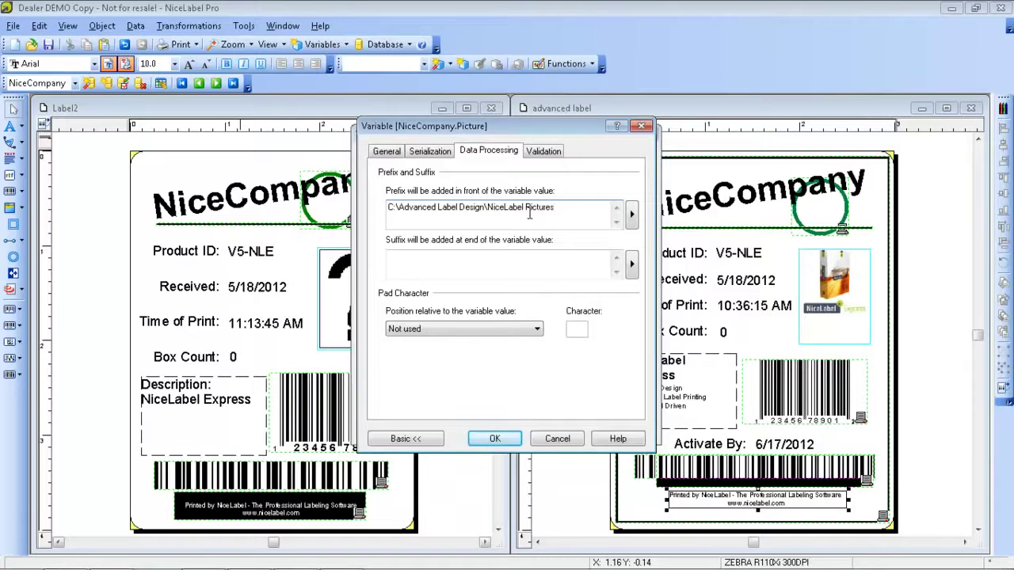
pyautogui.write('\\')
# - Set the variable's suffix to .JPG, save it, and return to the label to check the linked picture
pyautogui.click(529, 257)
pyautogui.write('.JPG')
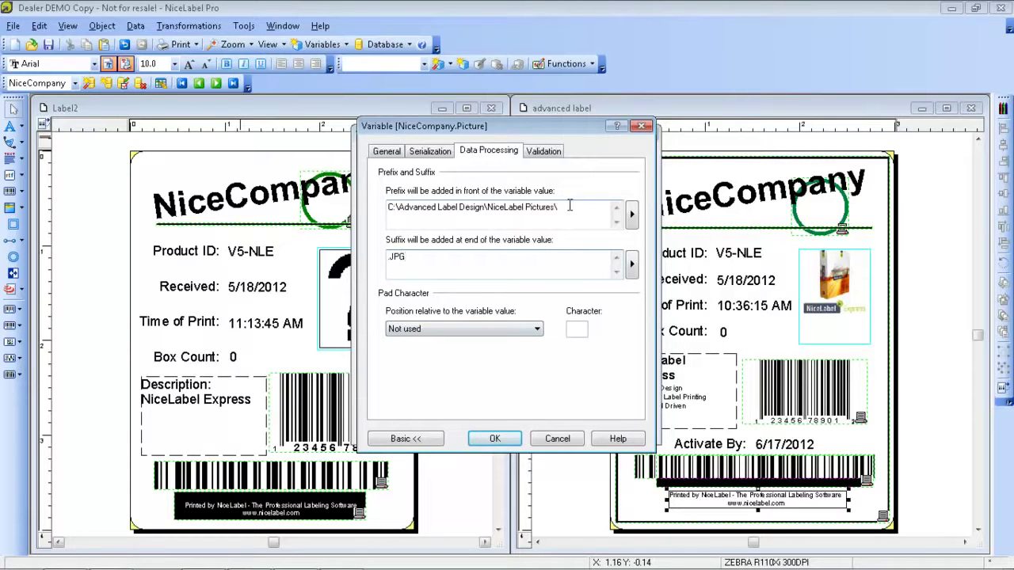
pyautogui.click(499, 437)
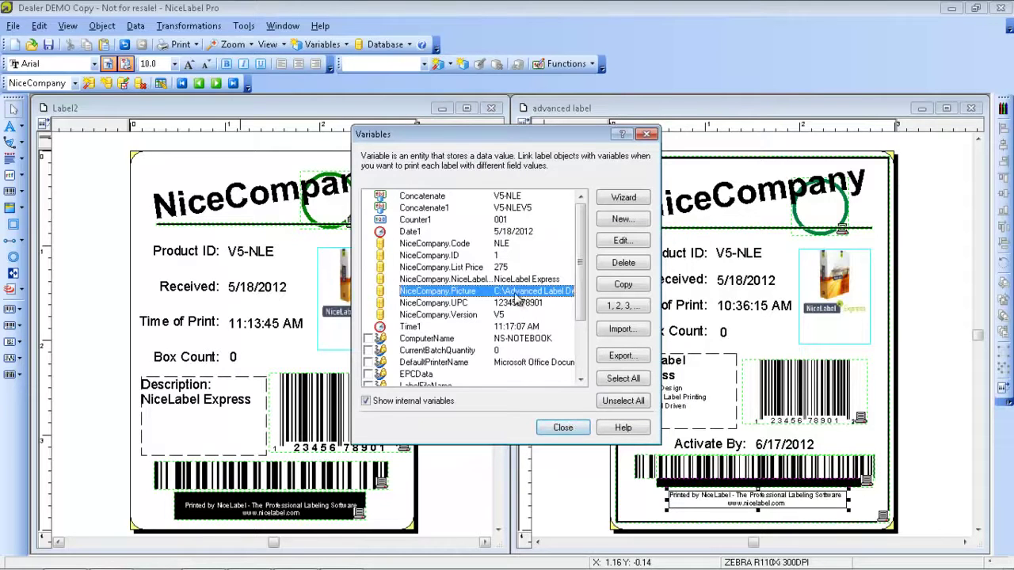
pyautogui.click(562, 428)
pyautogui.click(364, 315)
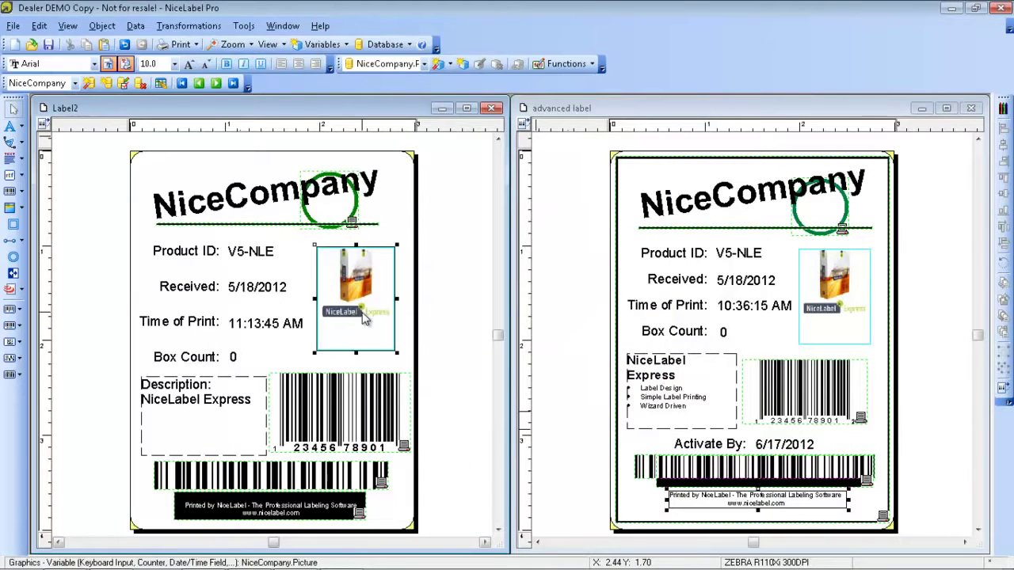
pyautogui.click(401, 212)
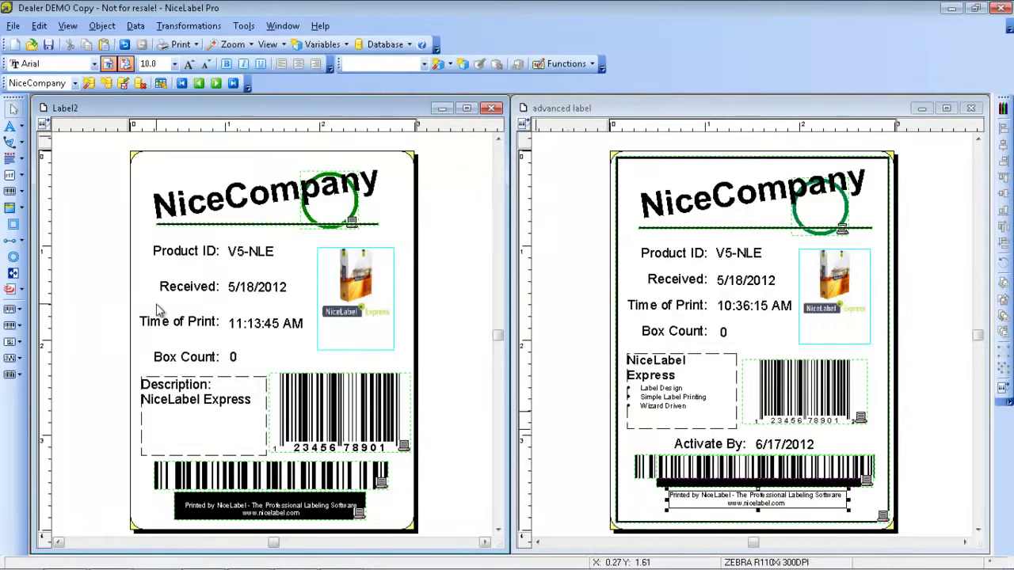
# - Try a rectangular border along the label's edges, view its properties, and delete it
pyautogui.click(12, 225)
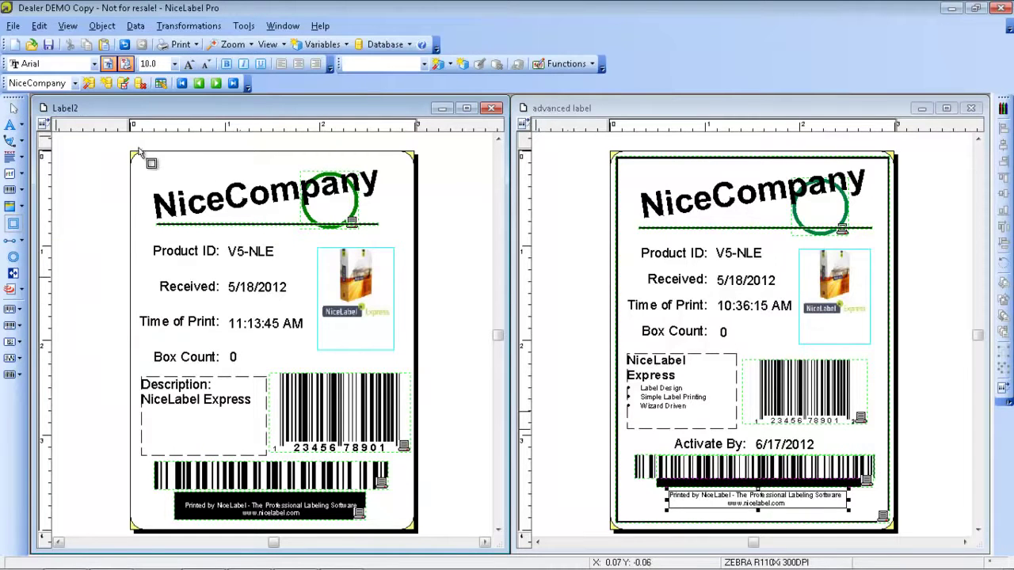
pyautogui.moveTo(133, 155); pyautogui.dragTo(413, 528)
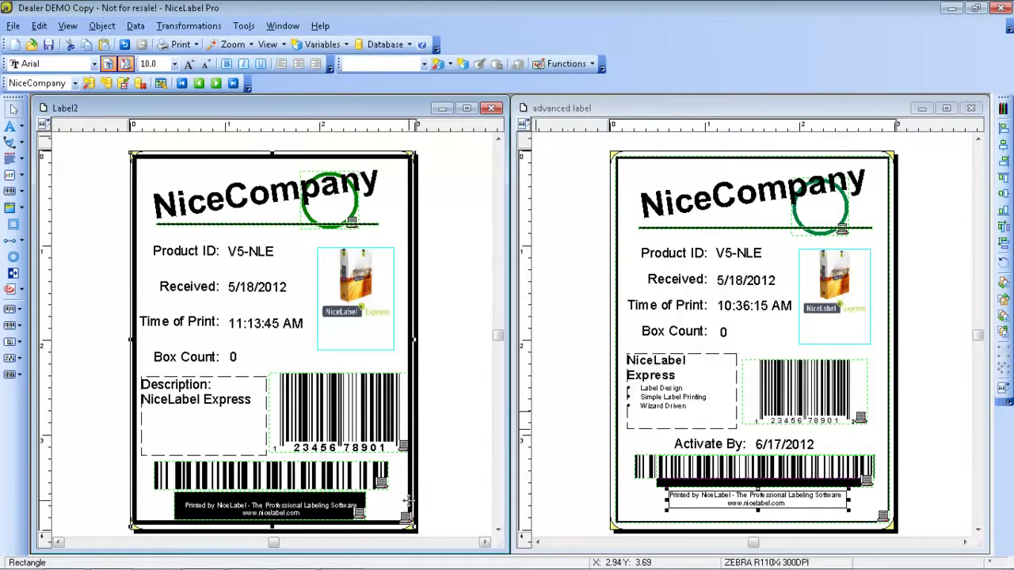
pyautogui.doubleClick(406, 501)
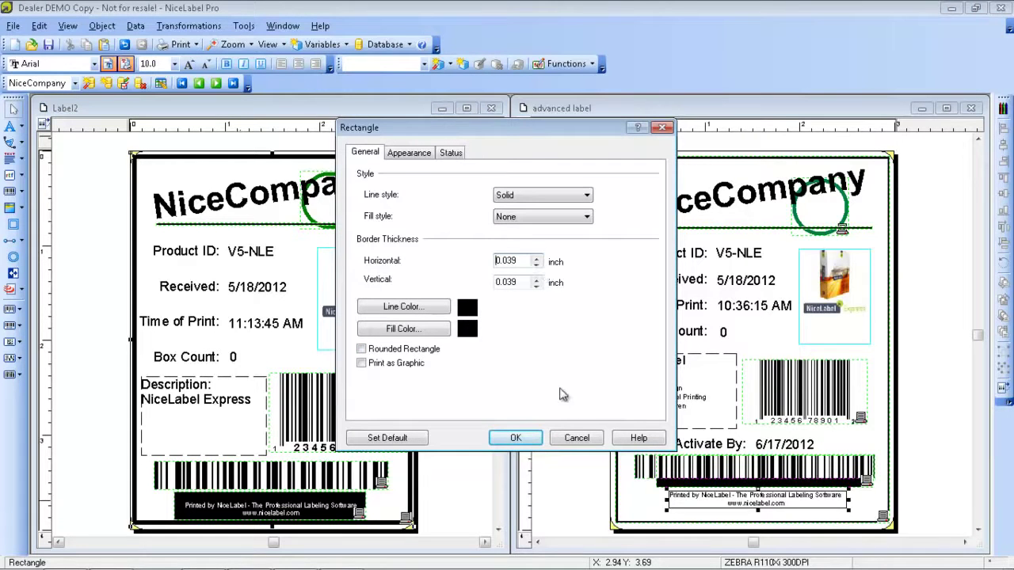
pyautogui.click(575, 438)
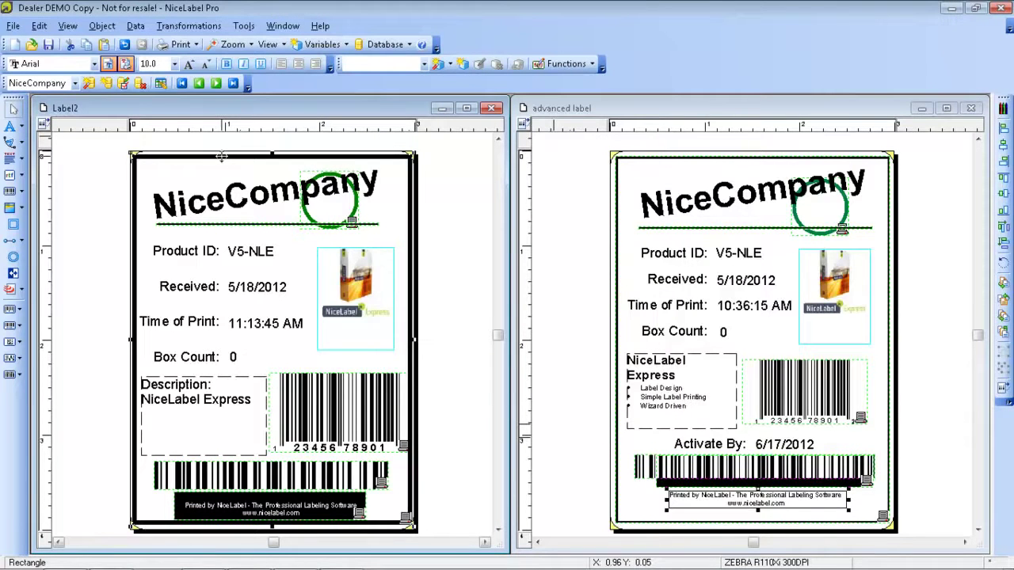
pyautogui.press('Delete')
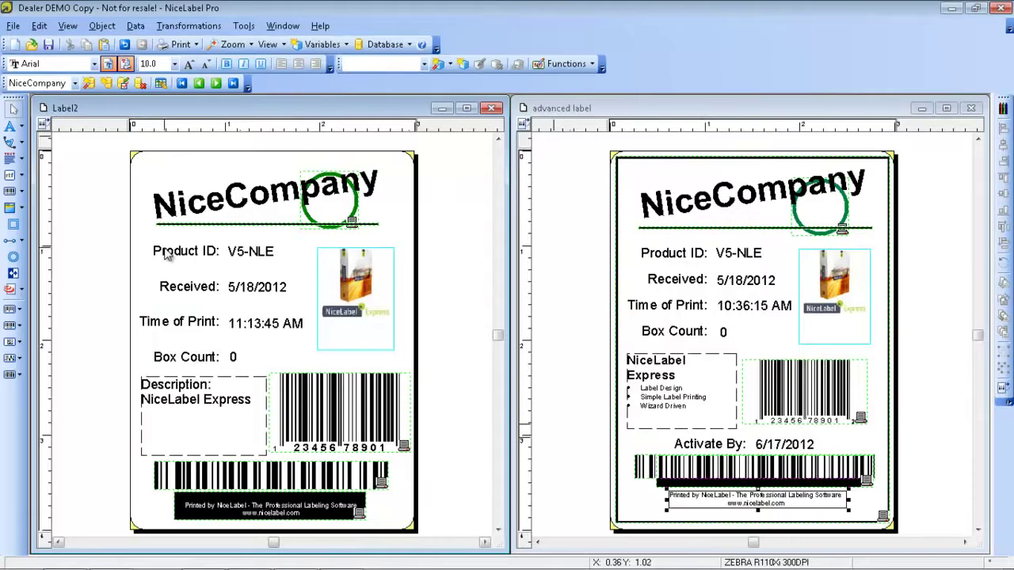
# - Lock the position of the Product ID text object on the label being designed
pyautogui.click(161, 250)
pyautogui.doubleClick(161, 250)
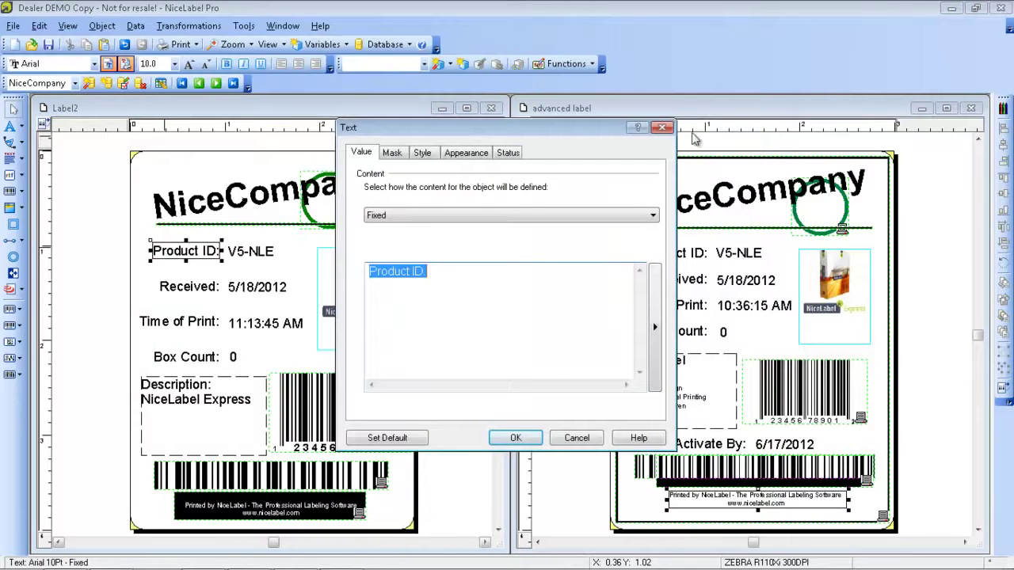
pyautogui.click(663, 127)
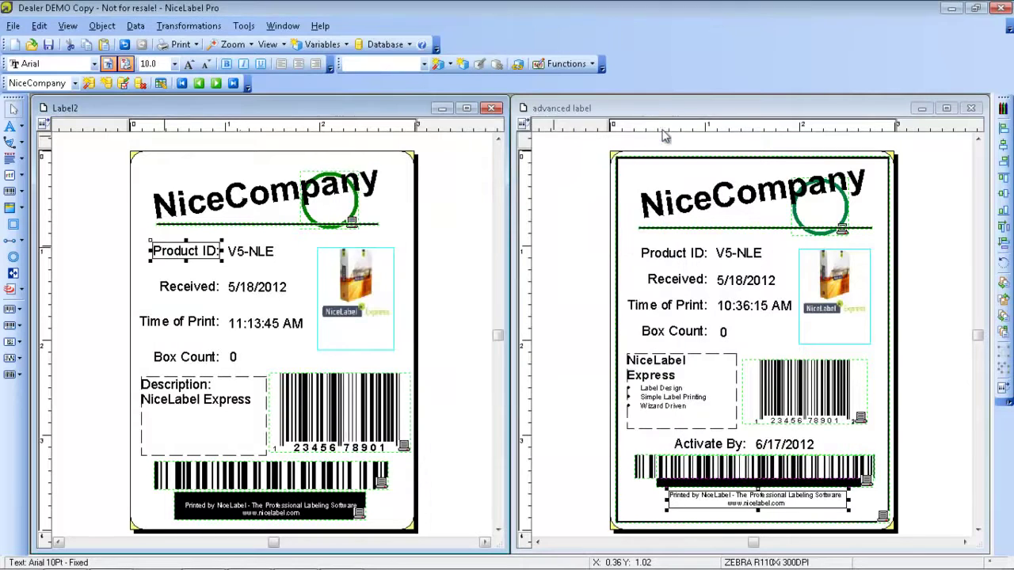
pyautogui.rightClick(198, 250)
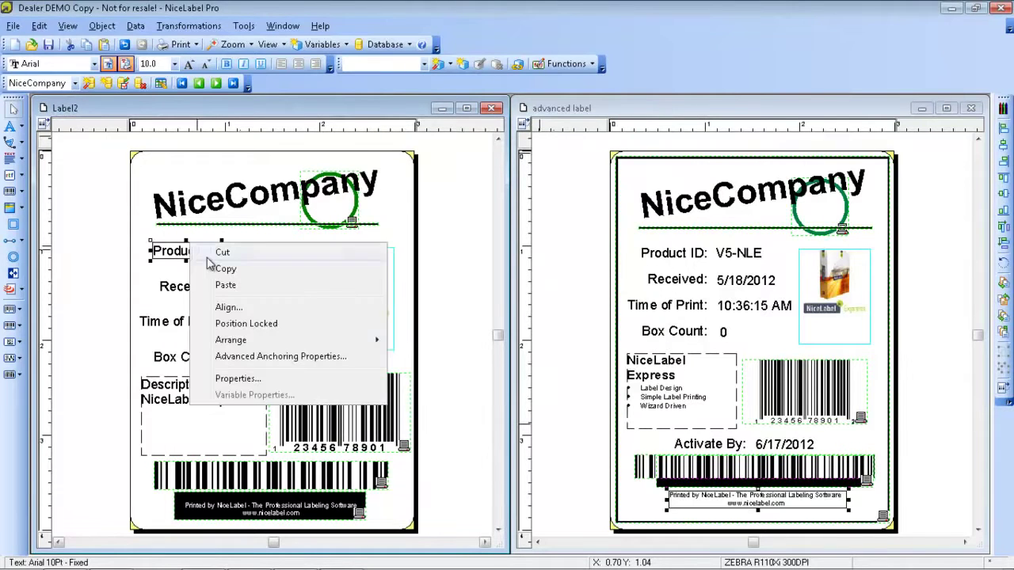
pyautogui.click(282, 324)
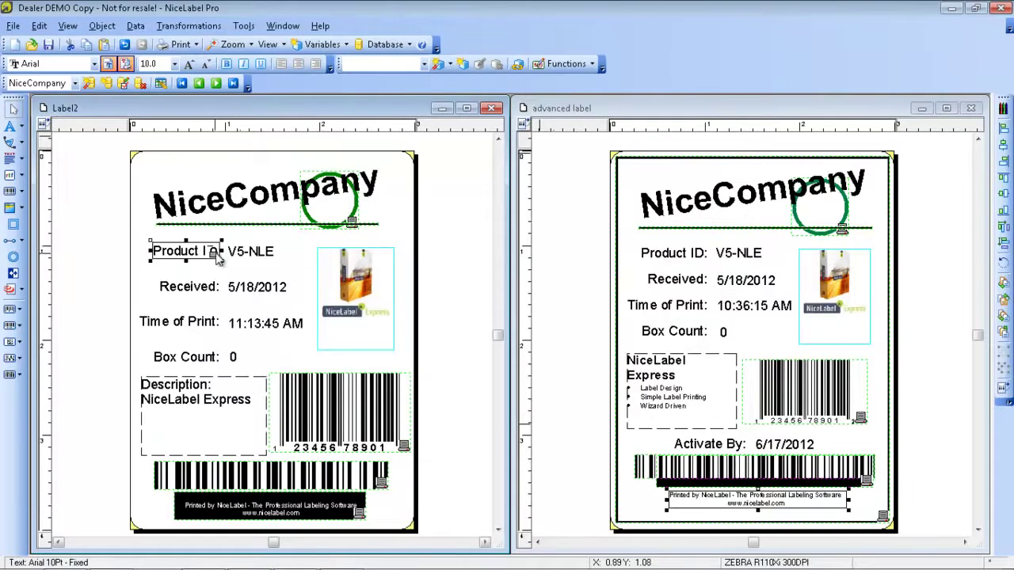
pyautogui.click(205, 277)
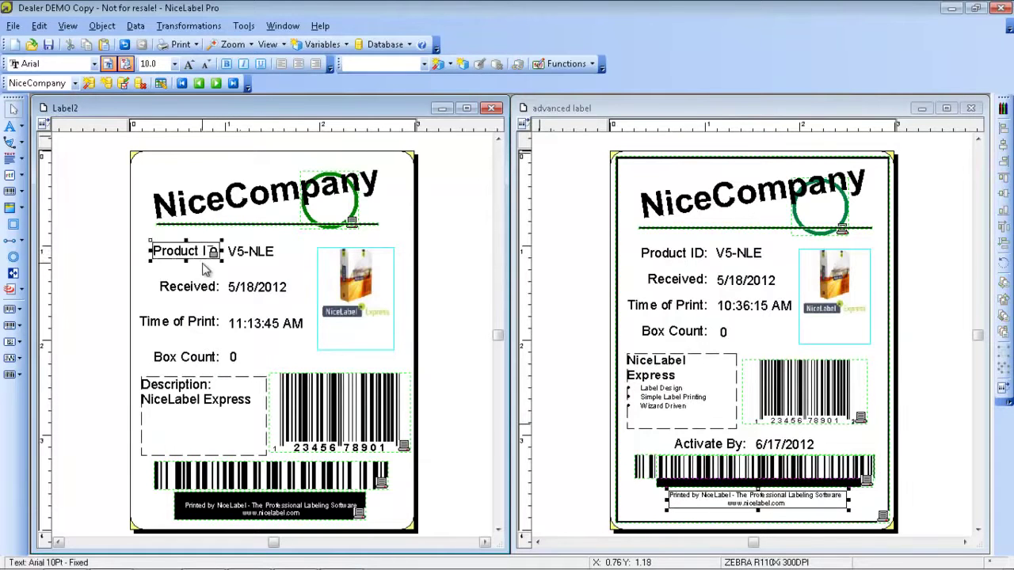
pyautogui.click(202, 260)
pyautogui.click(202, 269)
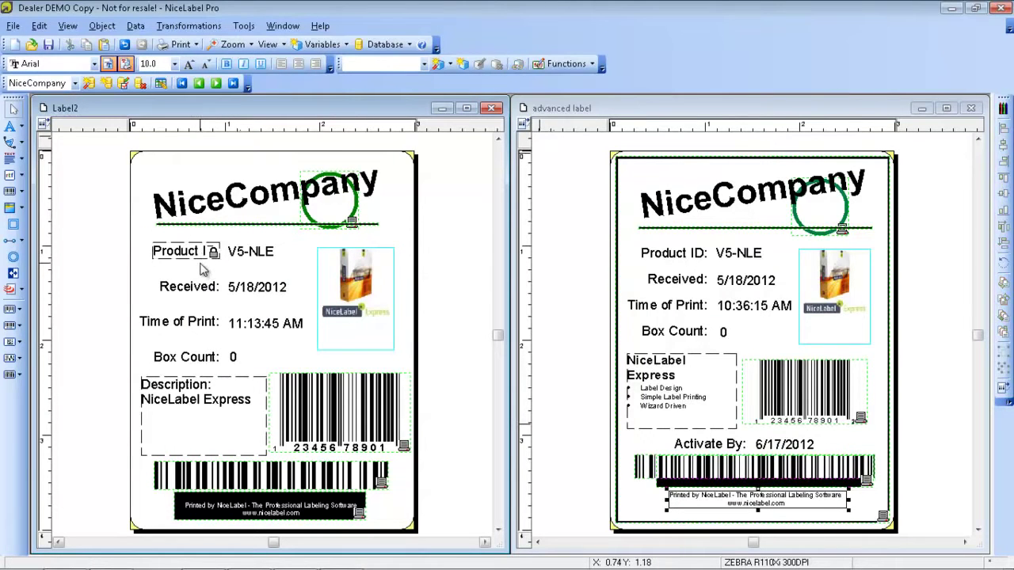
# - Try the Label locked and Password protection options in the label's advanced properties, and clear both before confirming
pyautogui.click(14, 26)
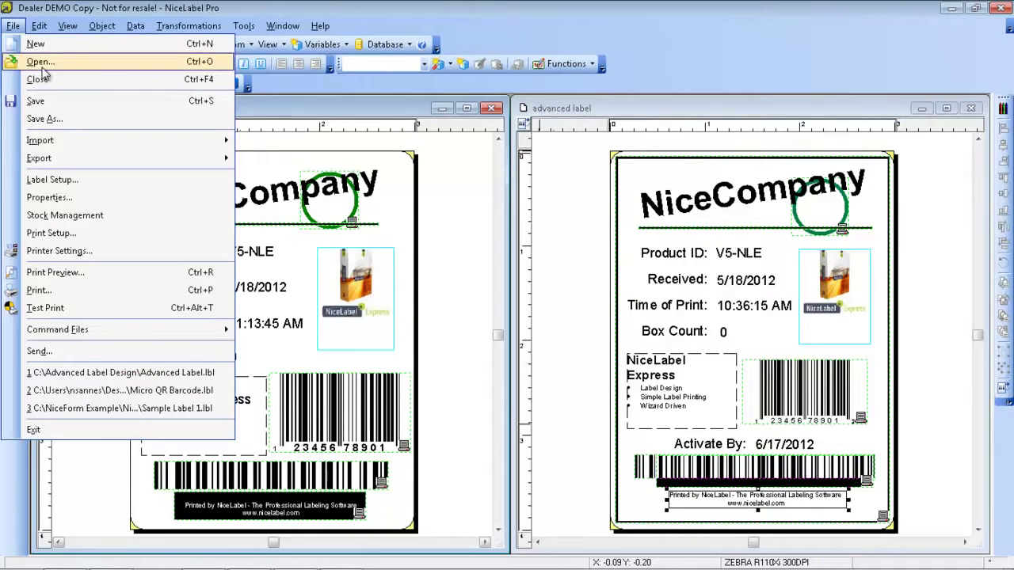
pyautogui.click(63, 199)
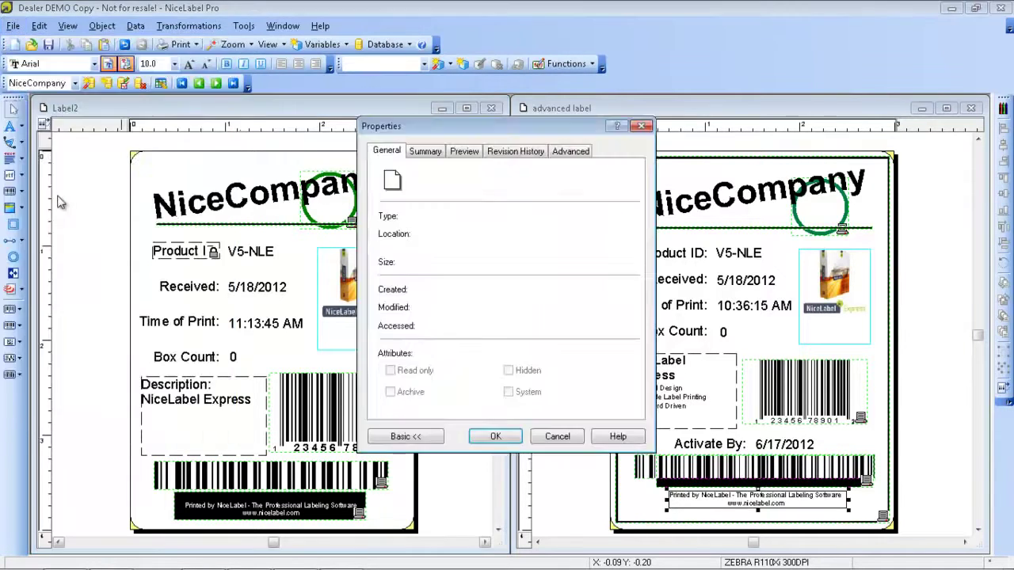
pyautogui.click(556, 153)
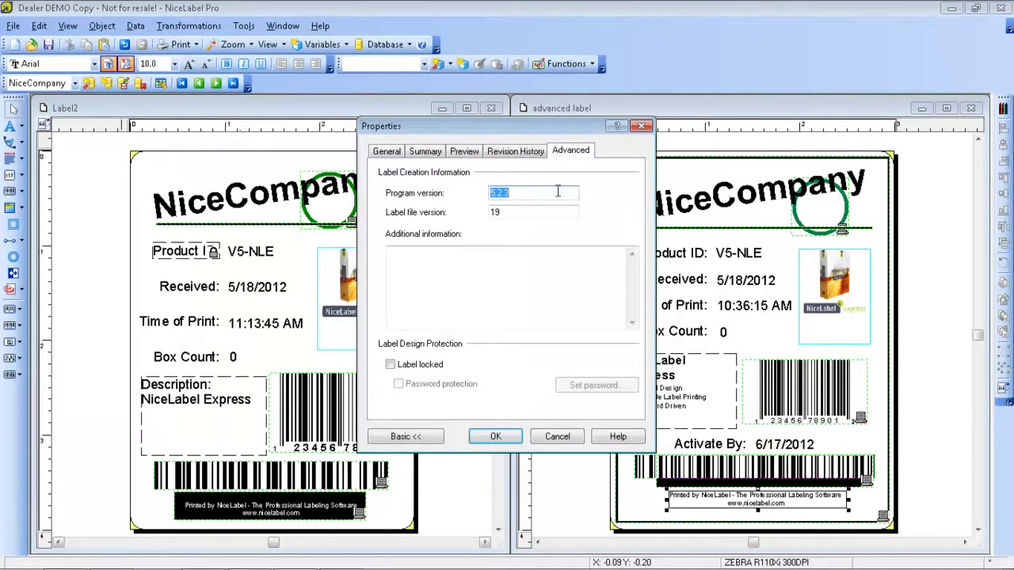
pyautogui.click(401, 369)
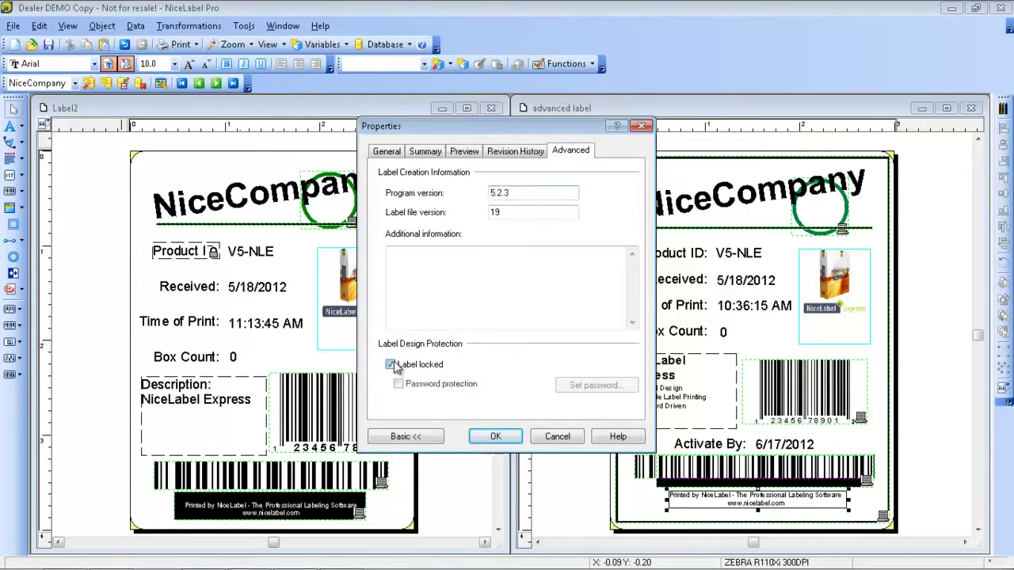
pyautogui.click(399, 385)
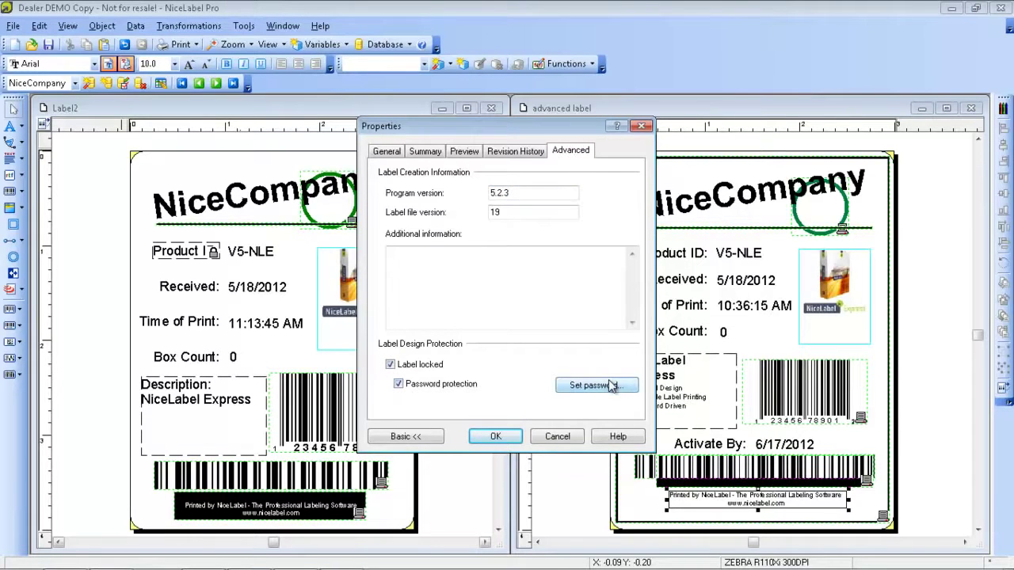
pyautogui.click(398, 384)
pyautogui.click(391, 365)
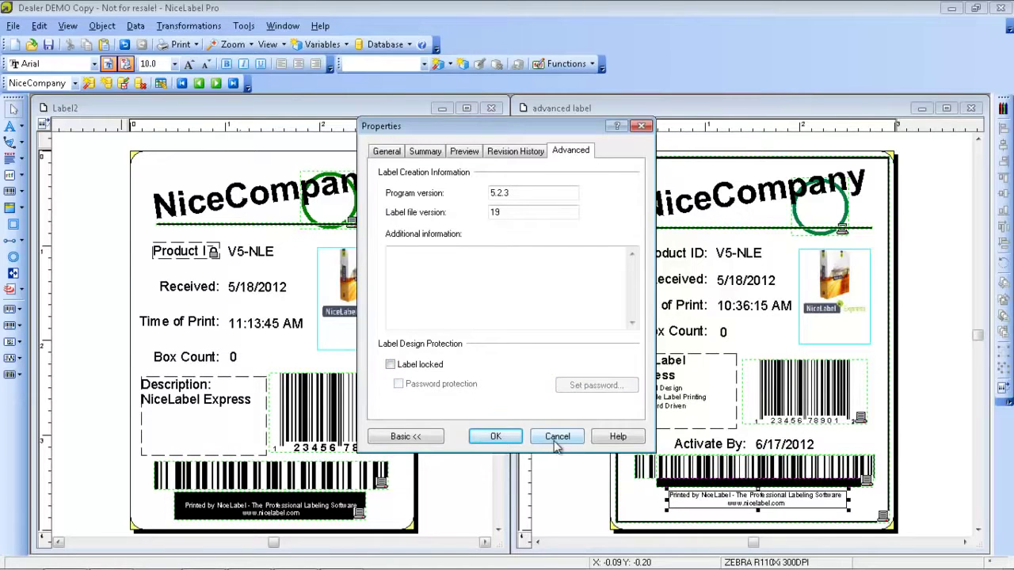
pyautogui.click(492, 438)
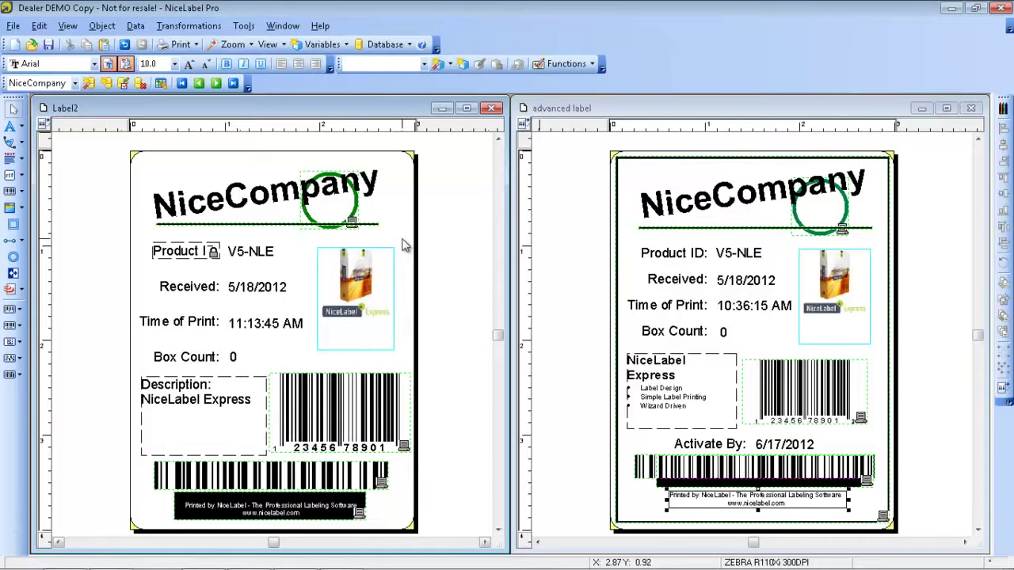
# - Add an RFID tag of type EPC (class 1) Gen2 128bit, keeping the access code's data source Fixed
pyautogui.click(12, 291)
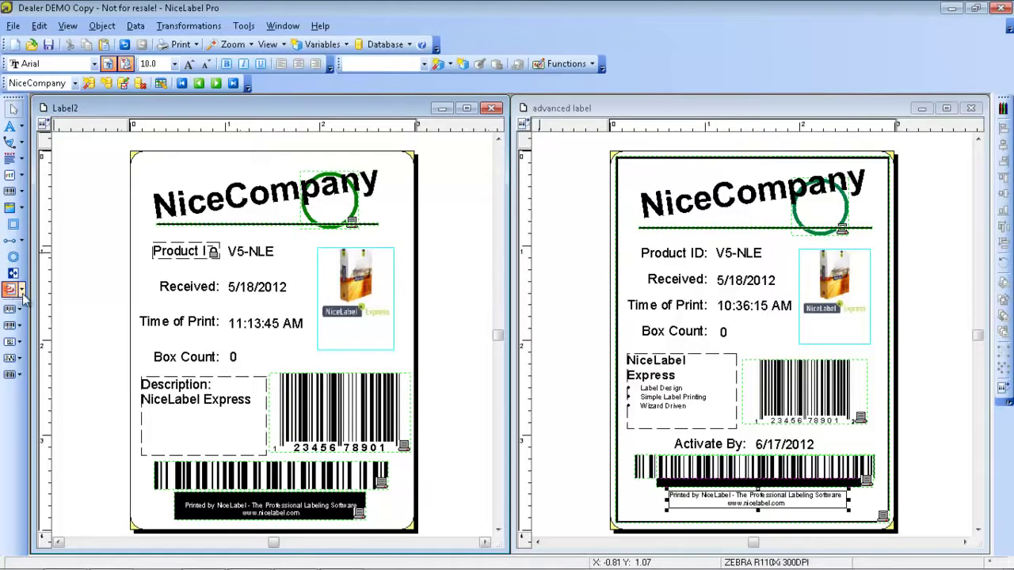
pyautogui.click(23, 297)
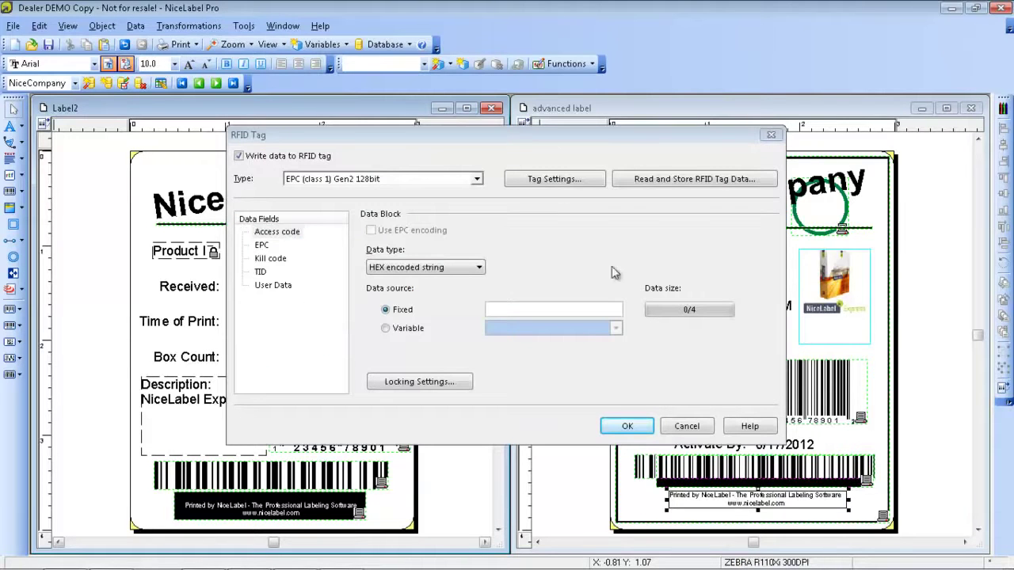
pyautogui.click(478, 179)
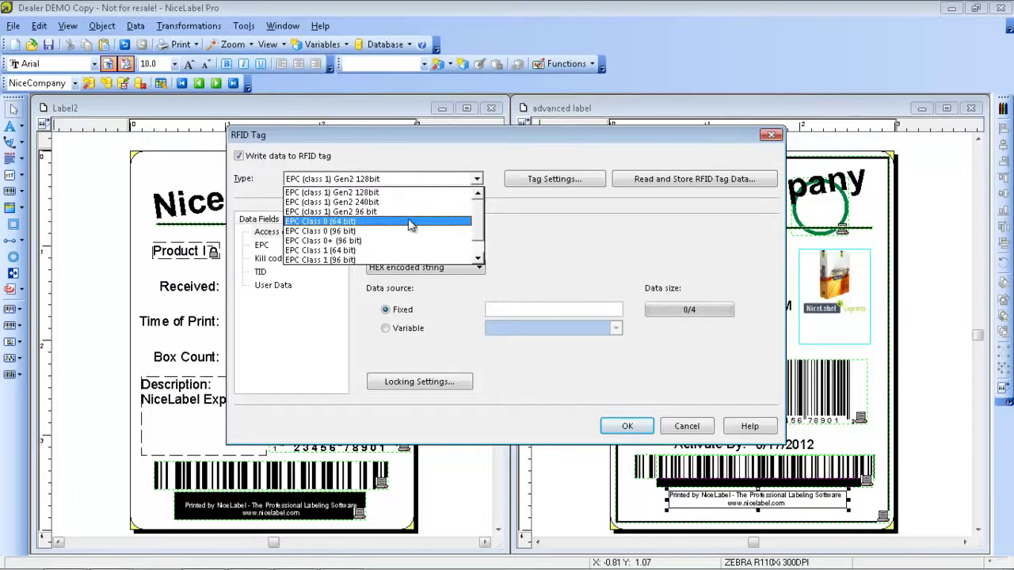
pyautogui.click(478, 179)
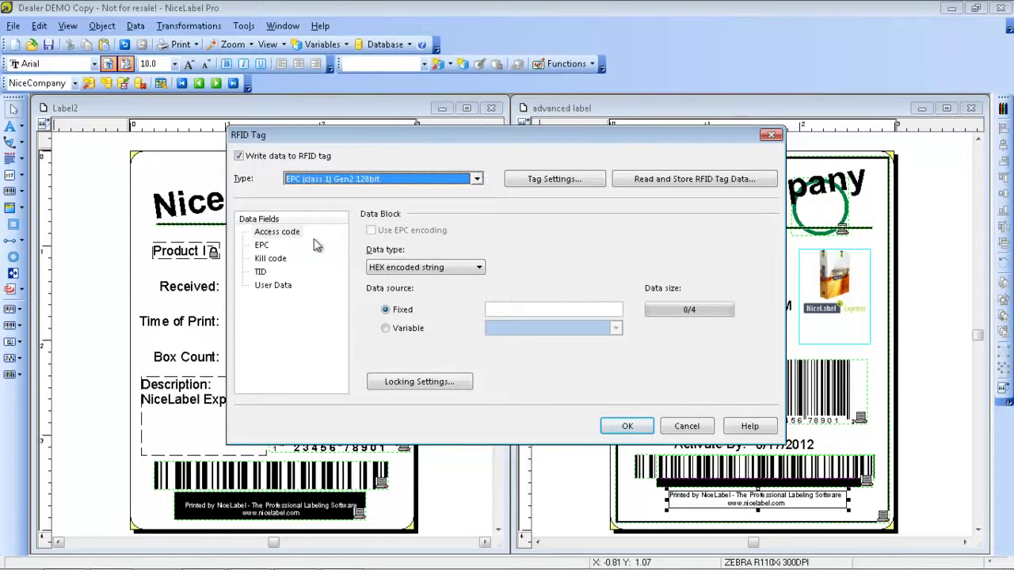
pyautogui.click(385, 328)
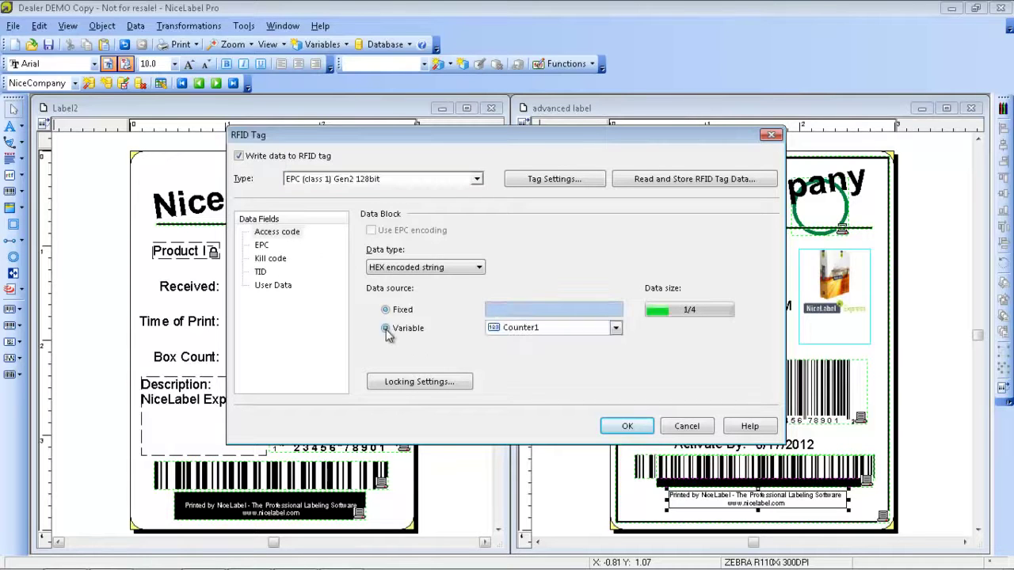
pyautogui.click(388, 310)
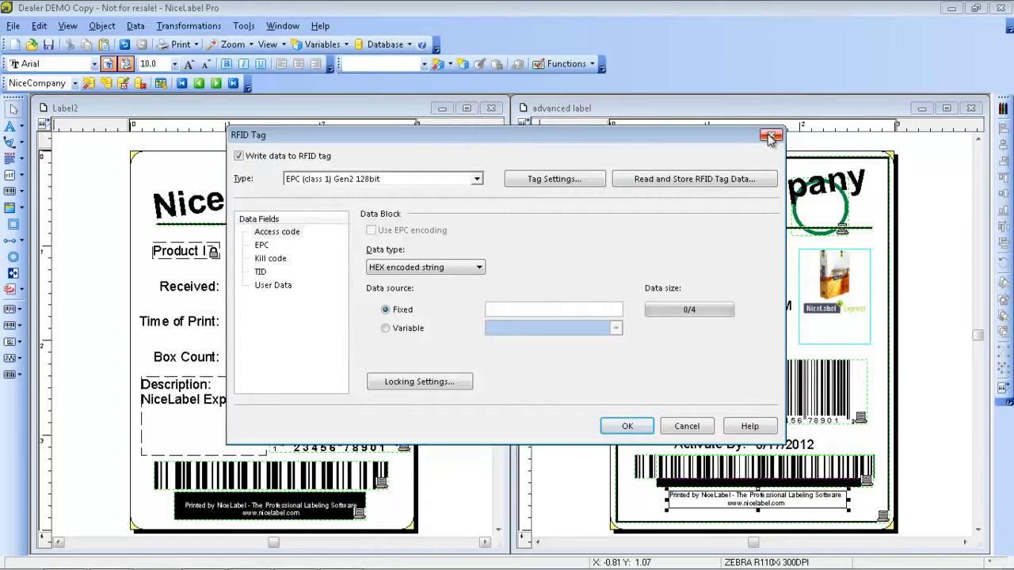
pyautogui.click(630, 426)
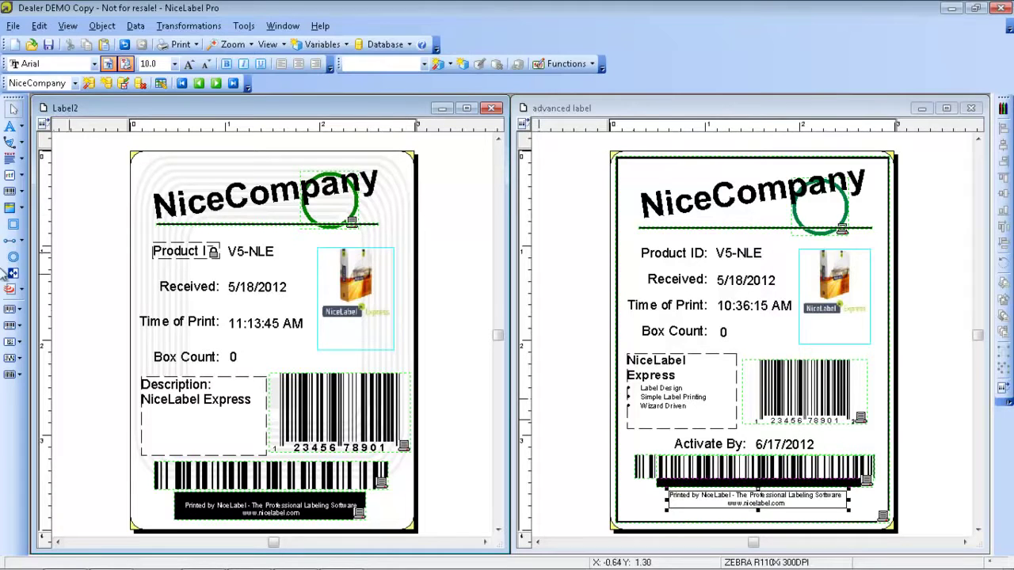
# - Remove the RFID tag by disabling the Write data to RFID tag option and declining to write the data
pyautogui.click(22, 293)
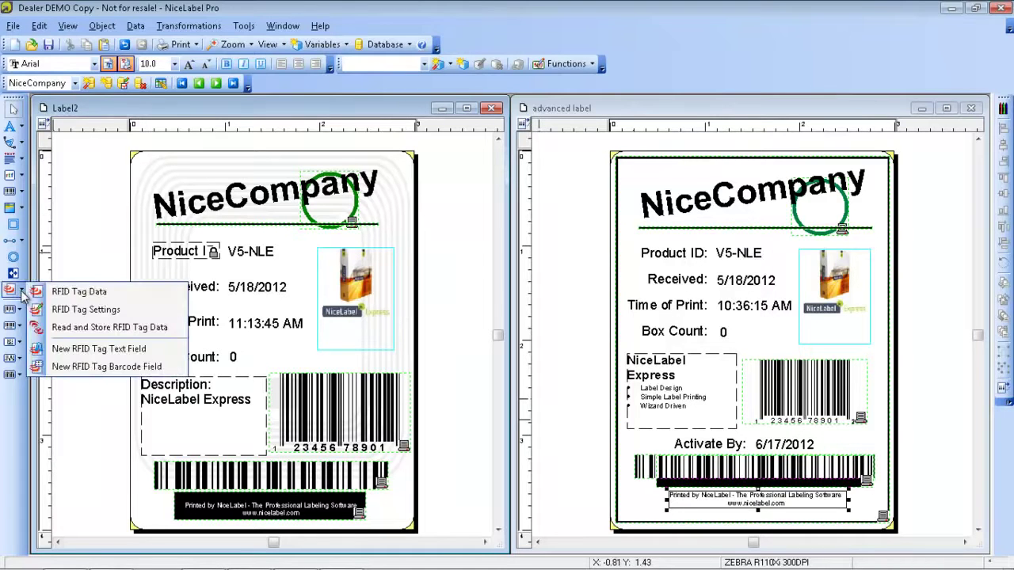
pyautogui.click(9, 292)
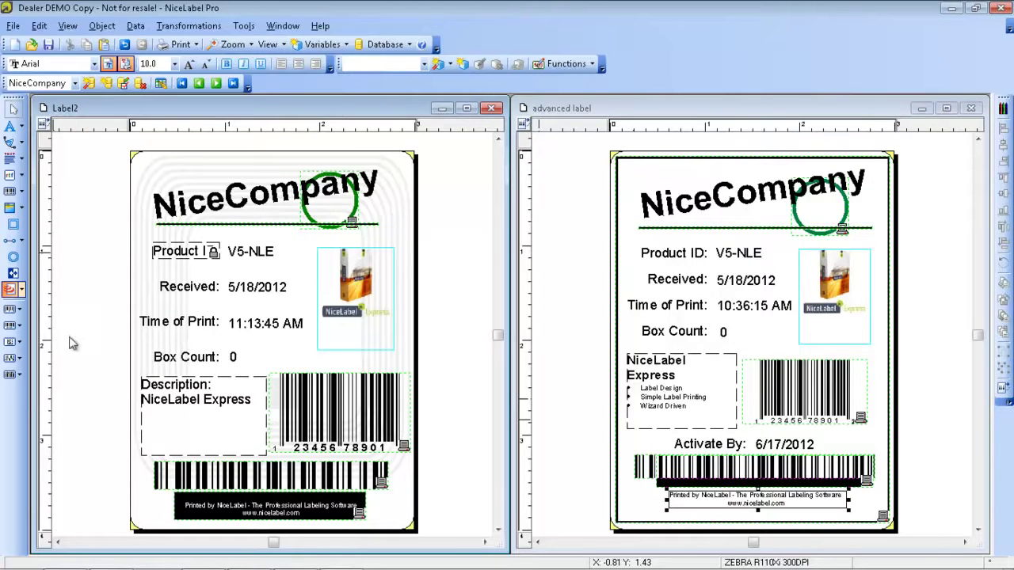
pyautogui.click(26, 293)
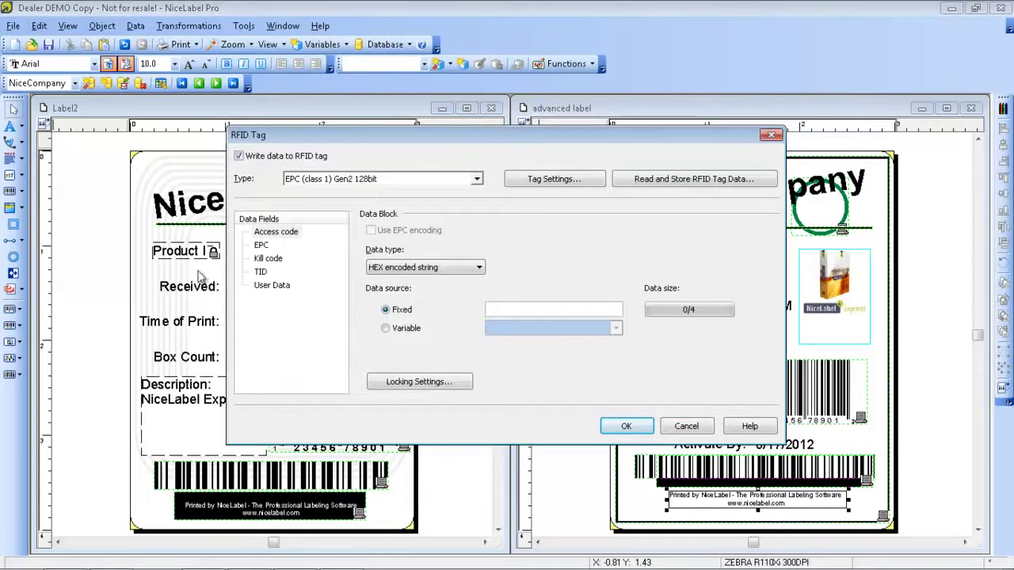
pyautogui.click(239, 156)
pyautogui.click(626, 427)
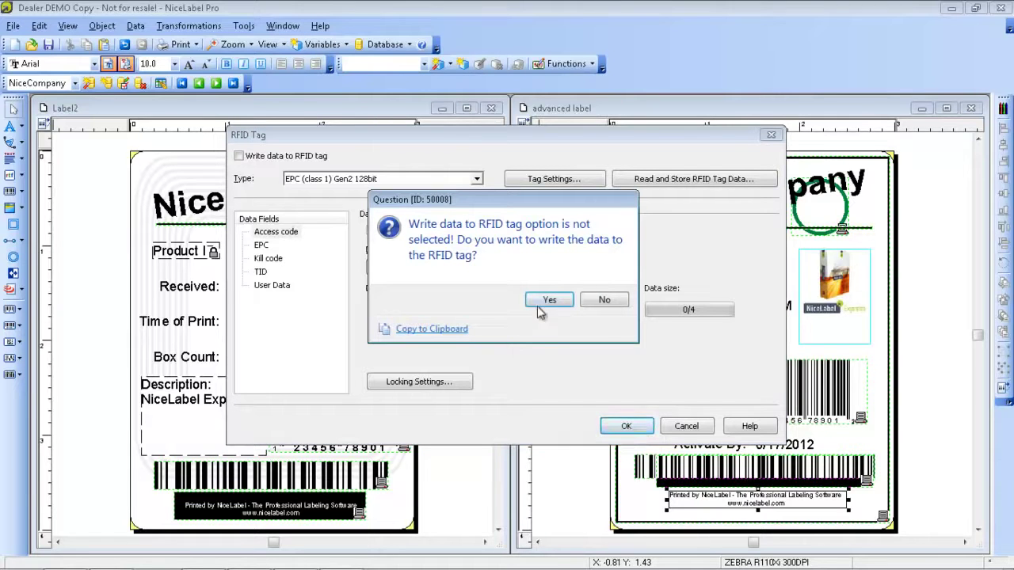
pyautogui.click(600, 301)
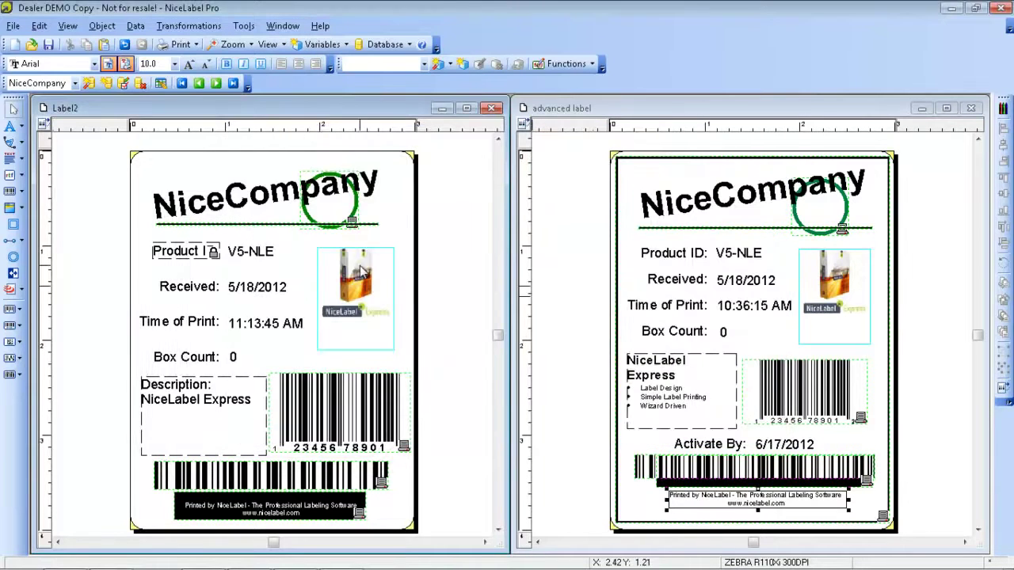